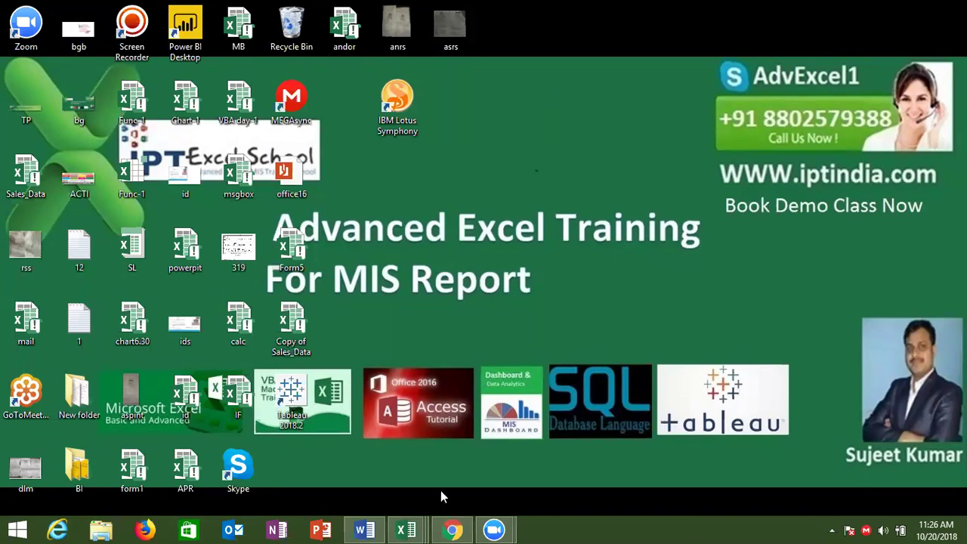
- Save and close the IPT_Excel_School workbook
{"action": "mouse_move", "coordinate": [407, 530]}
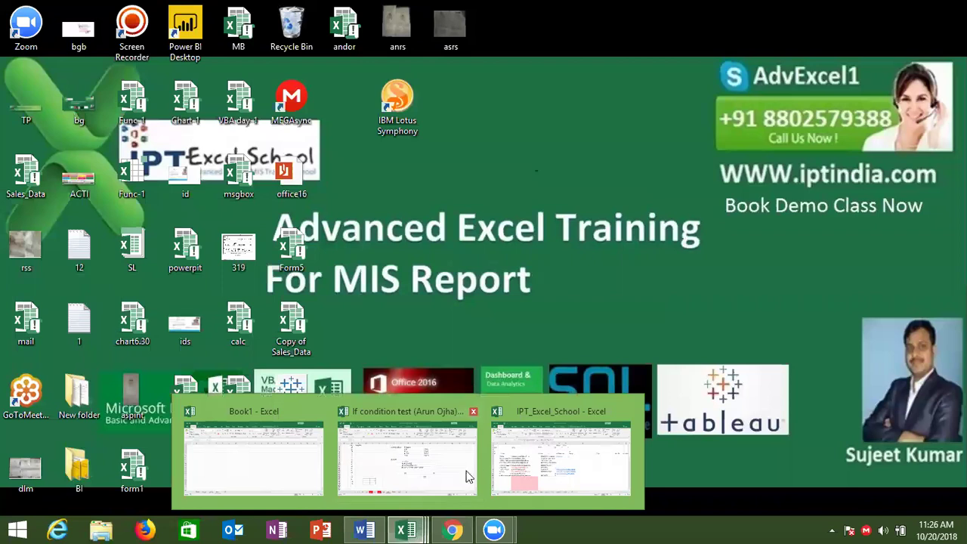
{"action": "left_click", "coordinate": [501, 478]}
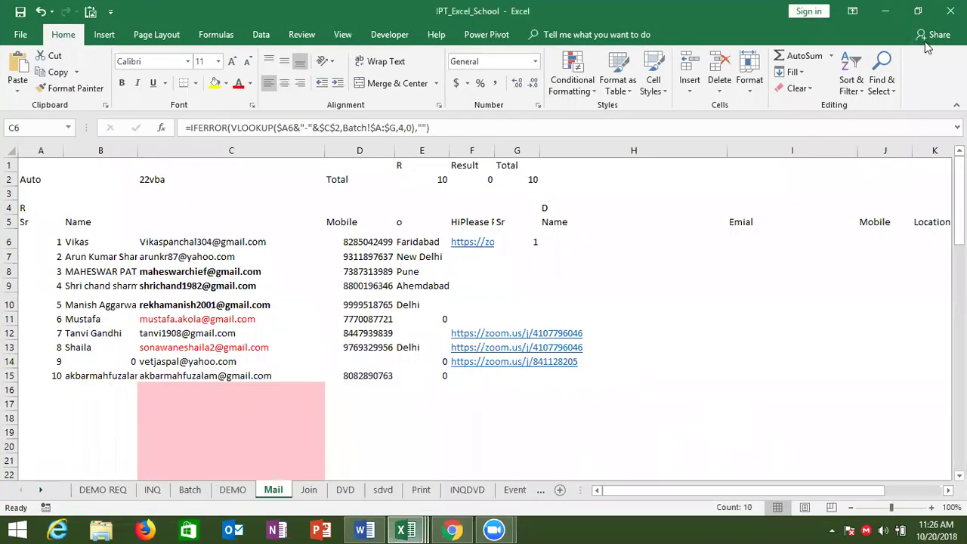
{"action": "left_click", "coordinate": [950, 10]}
{"action": "left_click", "coordinate": [425, 282]}
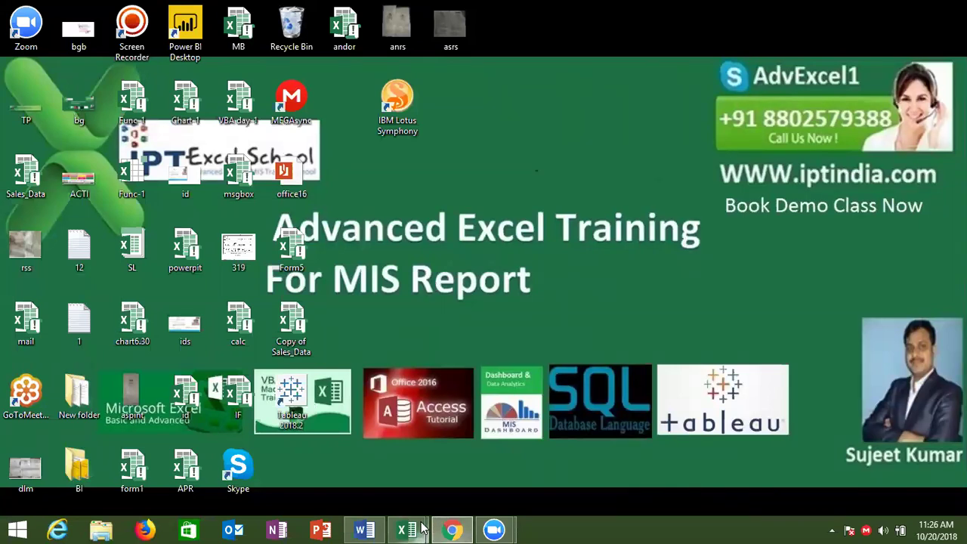
- Save and close the 'If condition test' workbook
{"action": "mouse_move", "coordinate": [412, 529]}
{"action": "left_click", "coordinate": [454, 493]}
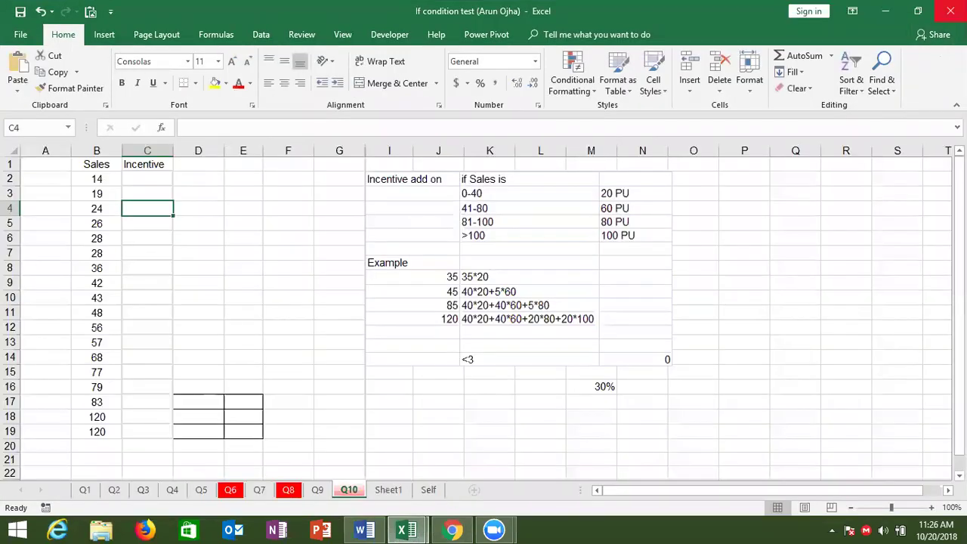
{"action": "left_click", "coordinate": [949, 10]}
{"action": "left_click", "coordinate": [427, 289]}
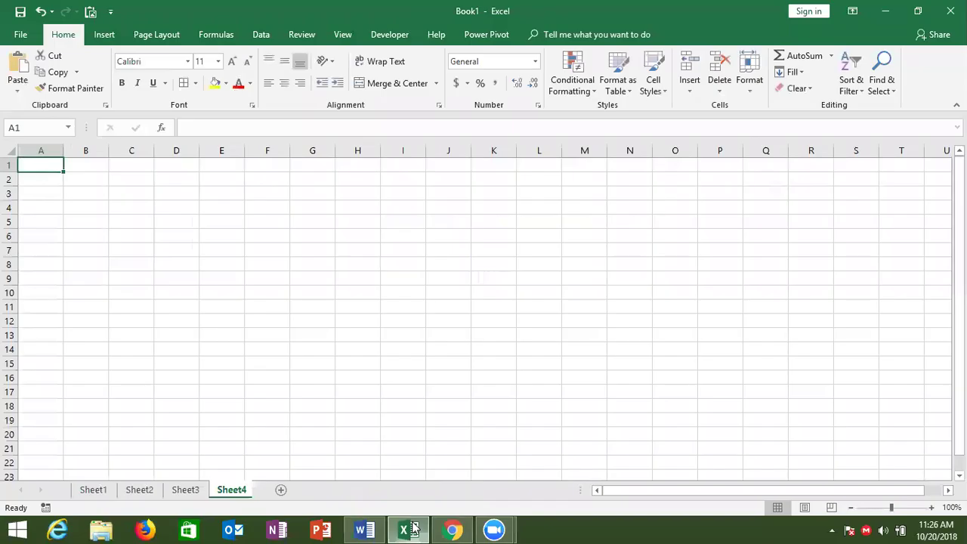
- Group Sheet1 through Sheet3 and delete them, leaving only Sheet4 in Book1
{"action": "left_click", "coordinate": [93, 490]}
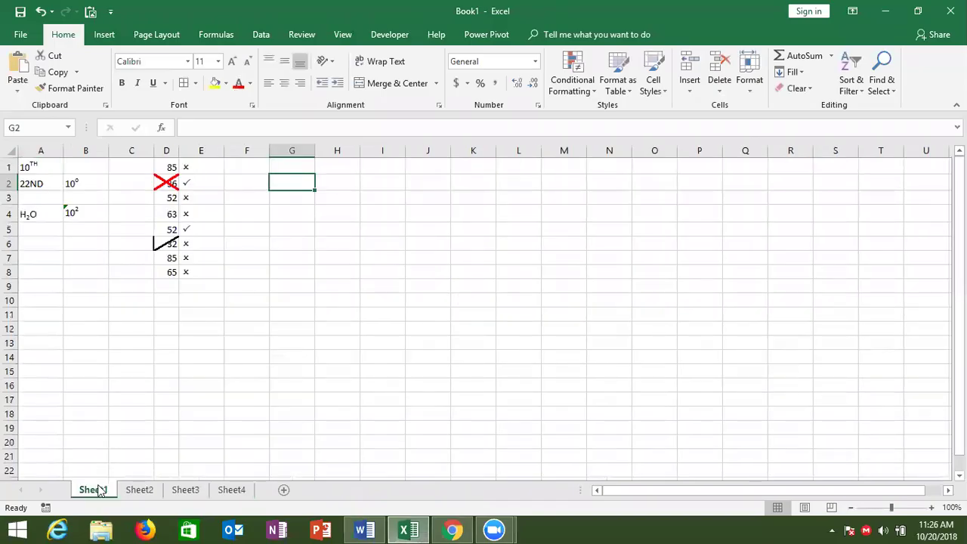
{"action": "left_click", "coordinate": [190, 493], "text": "ctrl"}
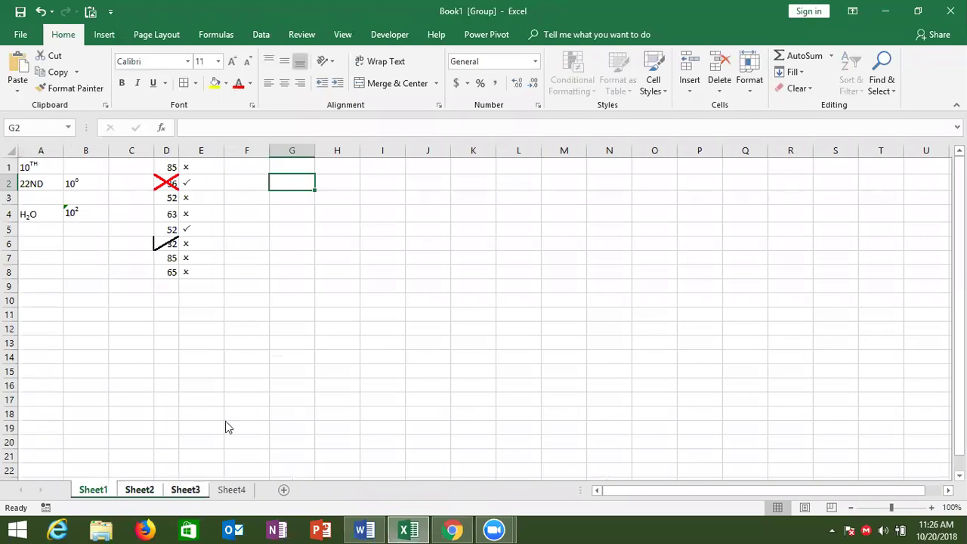
{"action": "right_click", "coordinate": [195, 492]}
{"action": "left_click", "coordinate": [240, 331]}
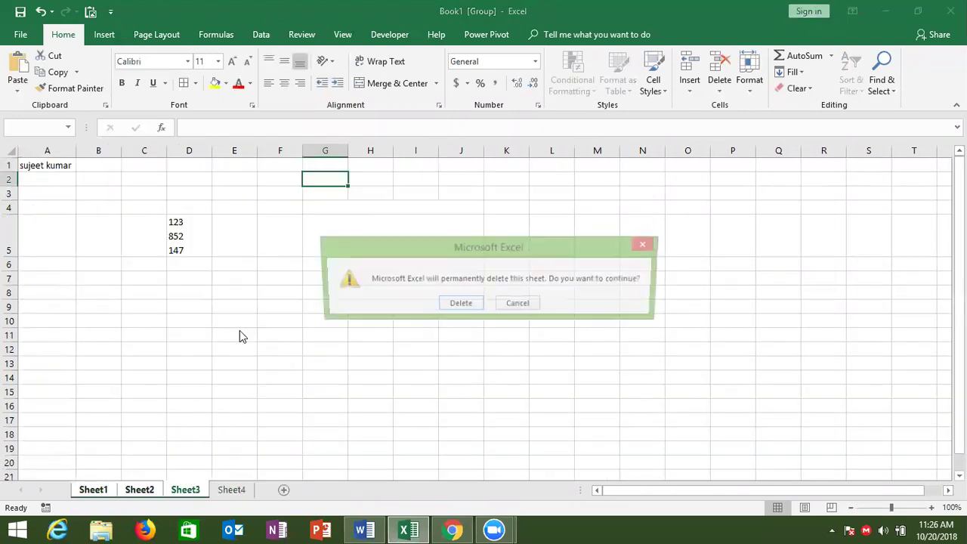
{"action": "left_click", "coordinate": [457, 302]}
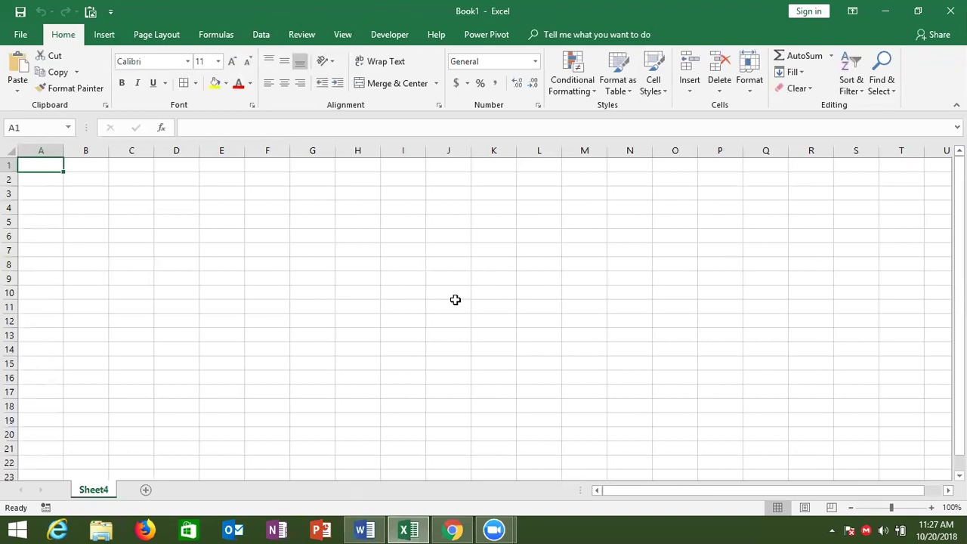
{"action": "left_click", "coordinate": [237, 265]}
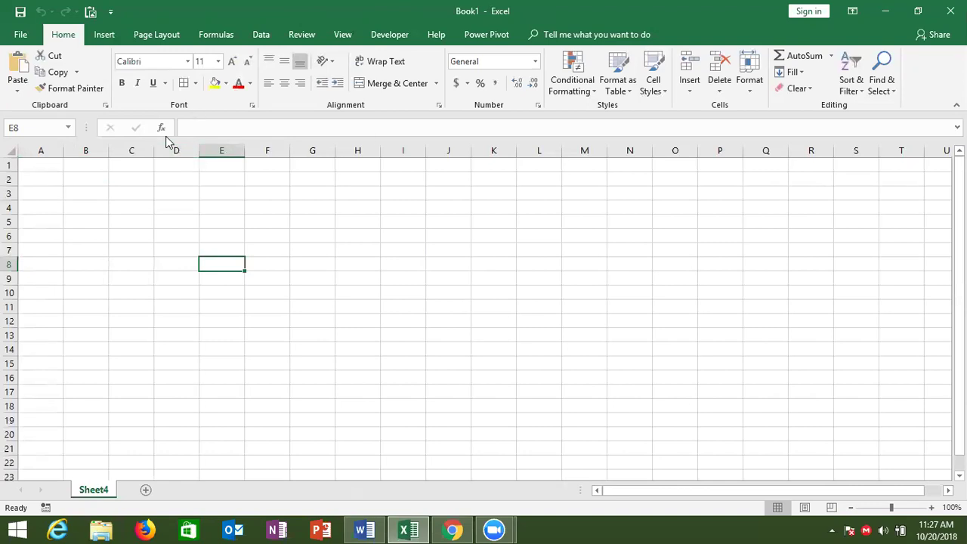
{"action": "left_click", "coordinate": [161, 129]}
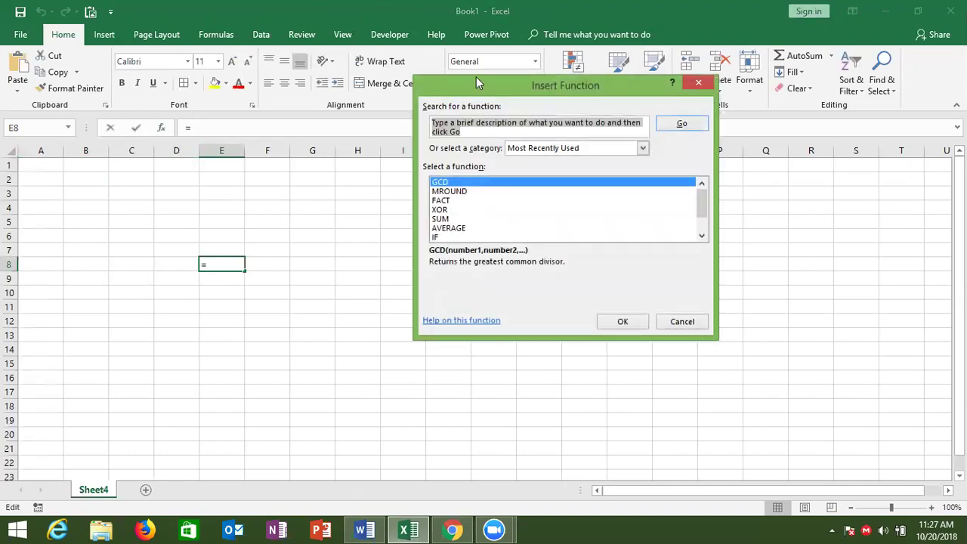
{"action": "left_click_drag", "start_coordinate": [482, 89], "coordinate": [332, 100]}
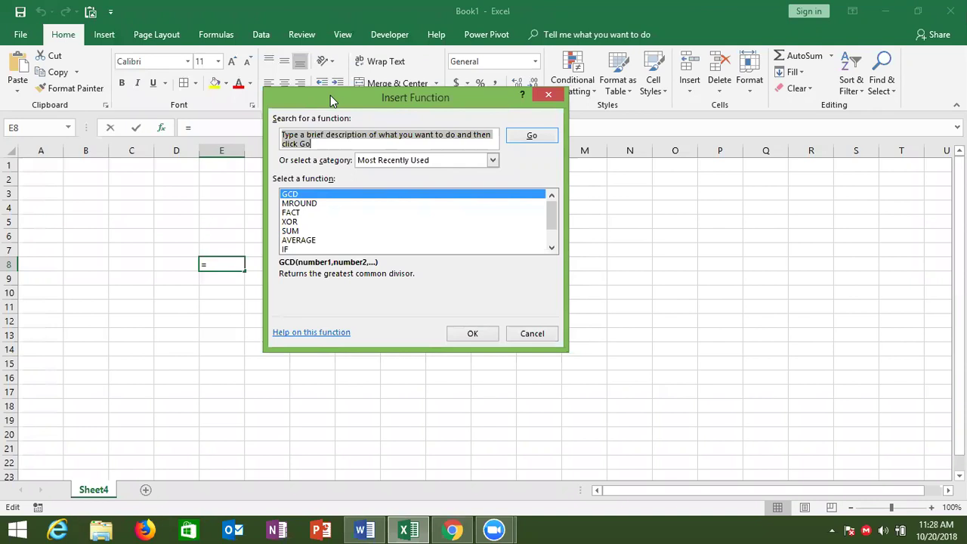
{"action": "key", "text": "Escape"}
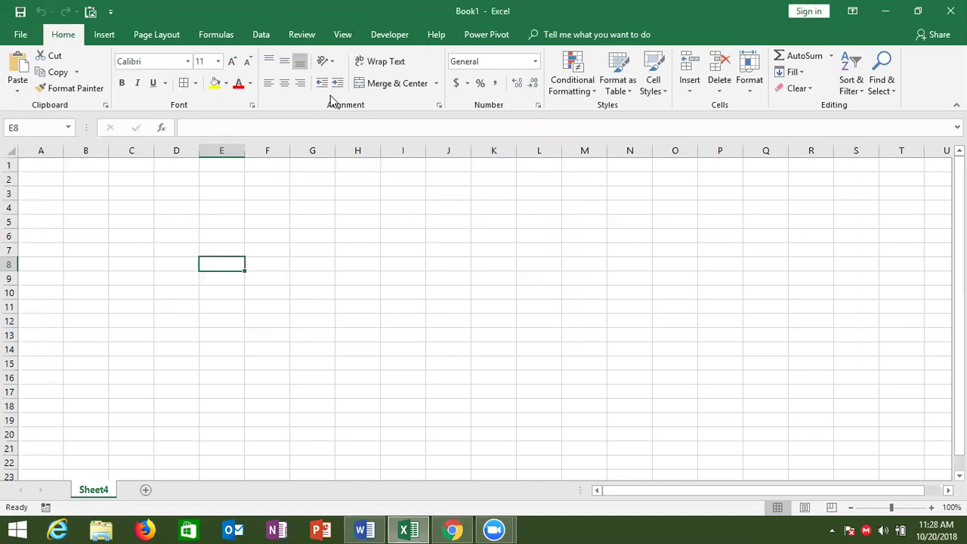
{"action": "key", "text": "Up"}
{"action": "key", "text": "Up"}
{"action": "key", "text": "Up"}
{"action": "key", "text": "Left"}
{"action": "key", "text": "Left"}
{"action": "key", "text": "Left"}
{"action": "key", "text": "Left"}
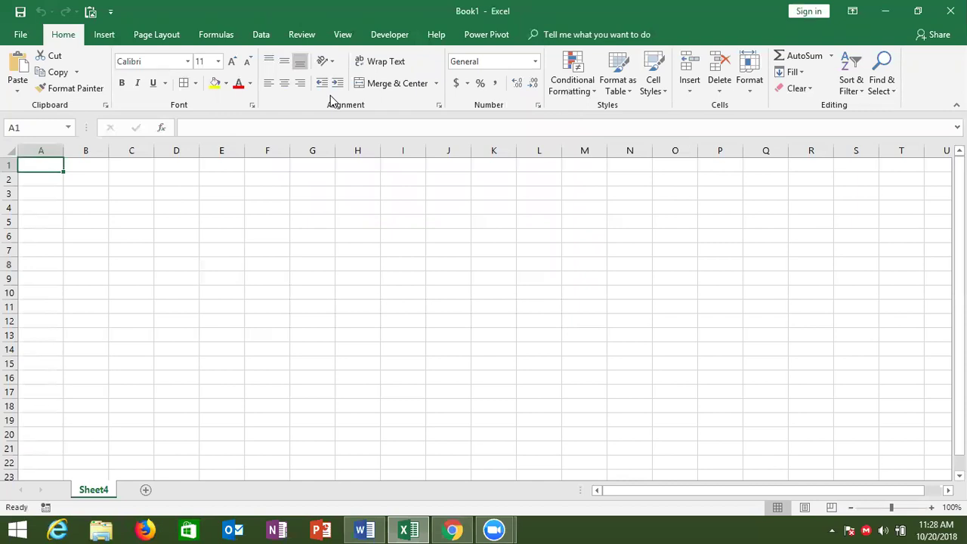
- Launch the VBA editor from the Developer tab and insert a new UserForm into Book1
{"action": "left_click", "coordinate": [386, 36]}
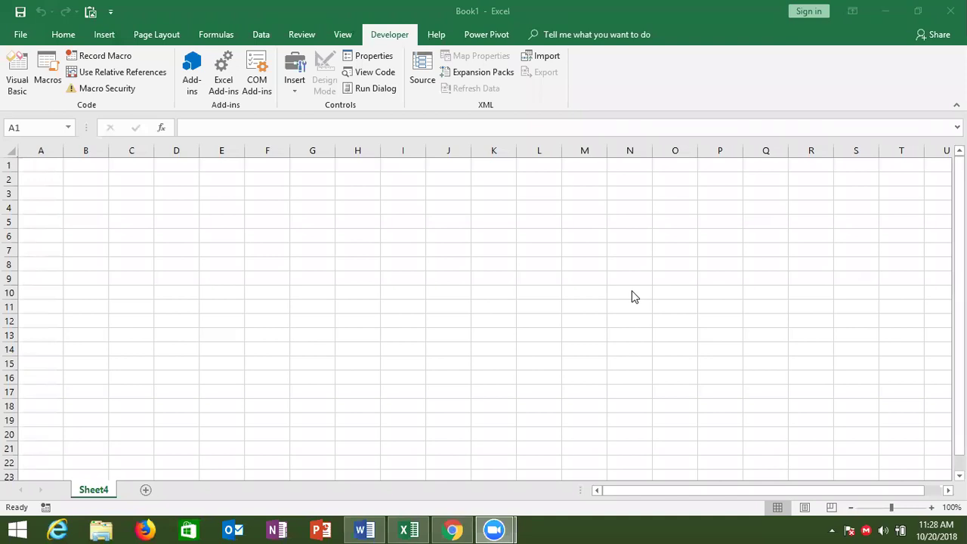
{"action": "left_click", "coordinate": [40, 162]}
{"action": "left_click", "coordinate": [17, 75]}
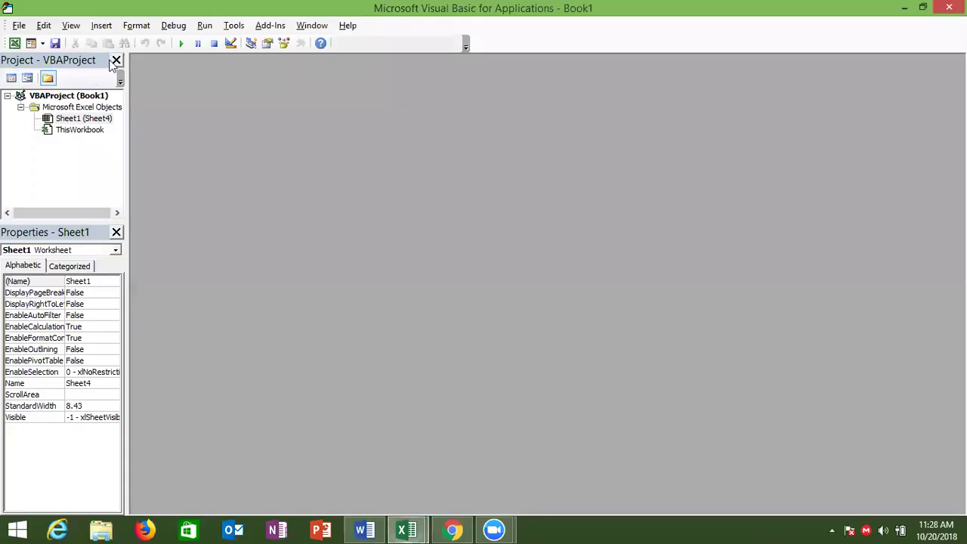
{"action": "left_click", "coordinate": [103, 26]}
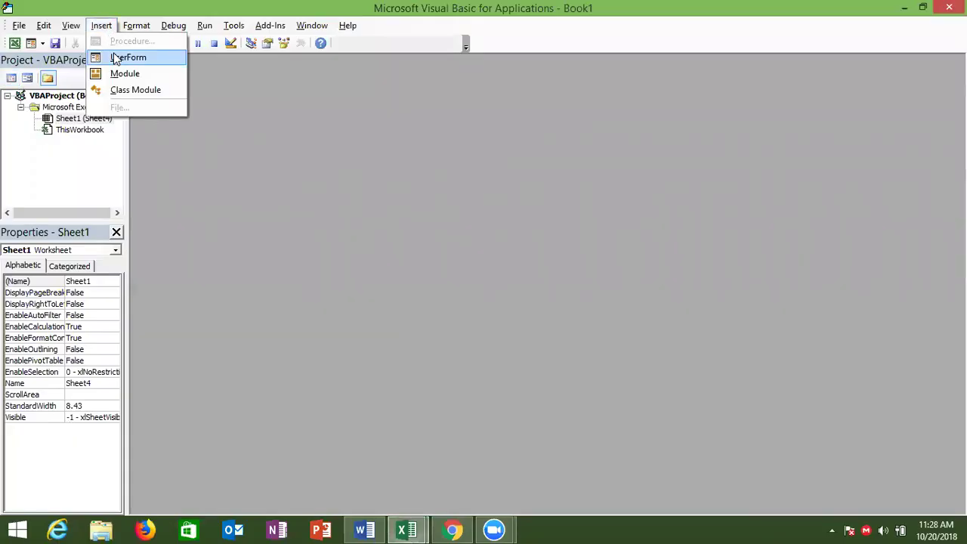
{"action": "left_click", "coordinate": [114, 58]}
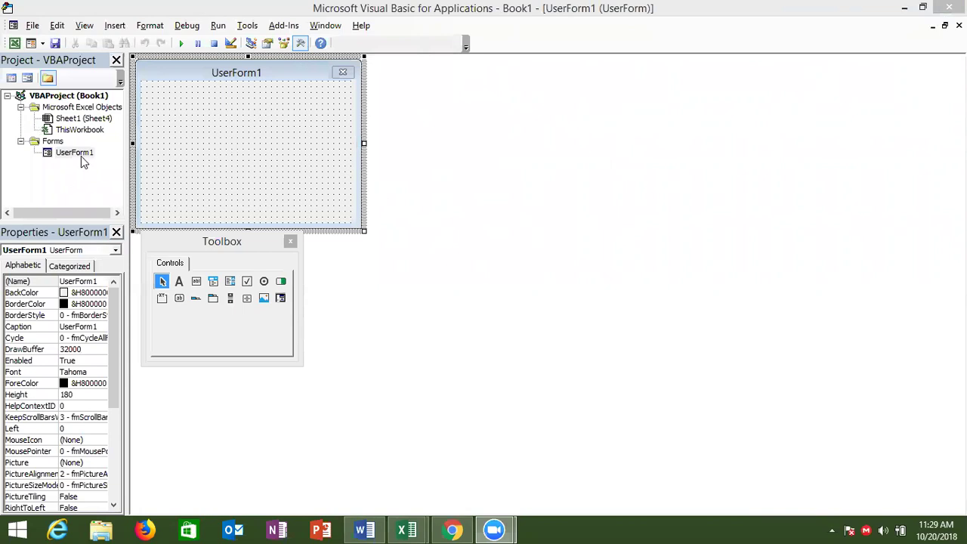
- Move the Toolbox to the upper right and resize UserForm1 to a height of 302.25
{"action": "left_click", "coordinate": [116, 27]}
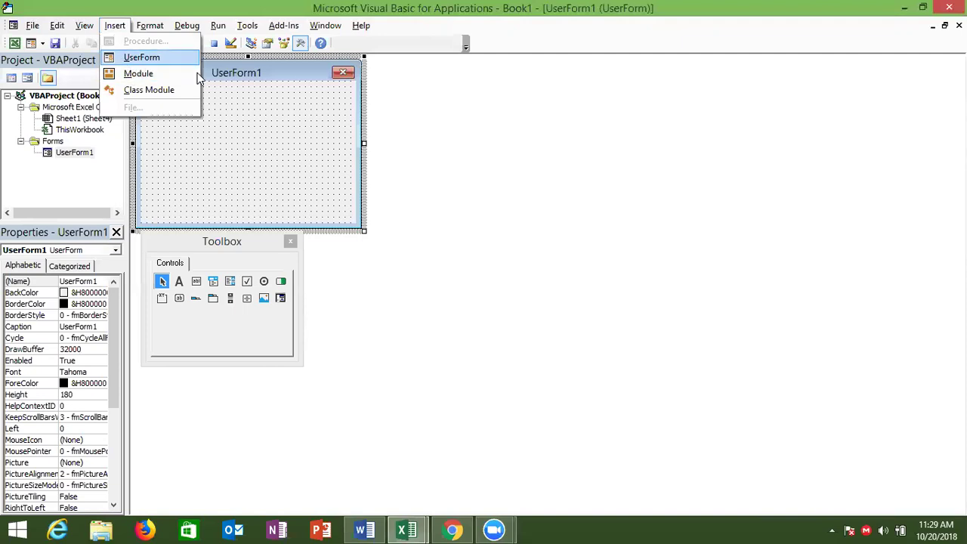
{"action": "left_click", "coordinate": [233, 83]}
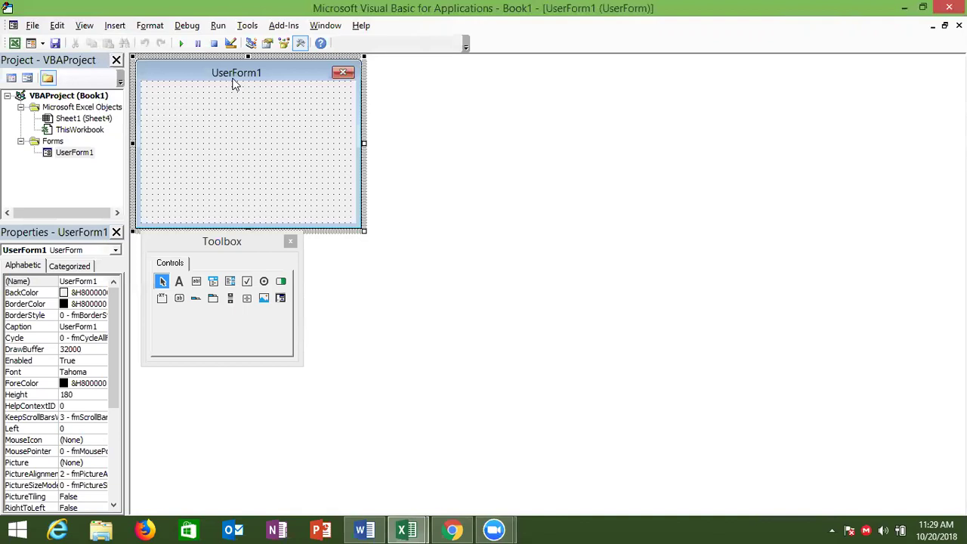
{"action": "left_click", "coordinate": [263, 244]}
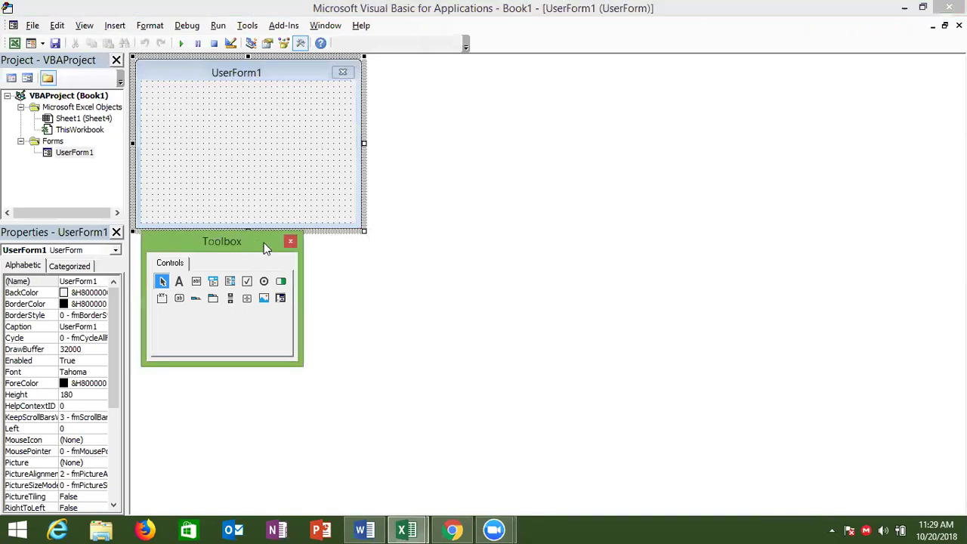
{"action": "left_click_drag", "start_coordinate": [263, 242], "coordinate": [645, 81]}
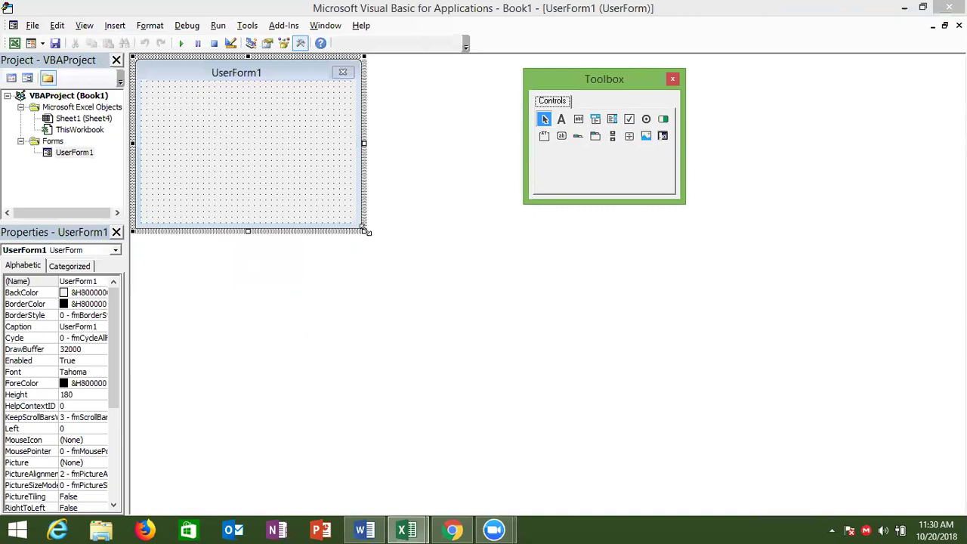
{"action": "left_click_drag", "start_coordinate": [364, 229], "coordinate": [361, 227]}
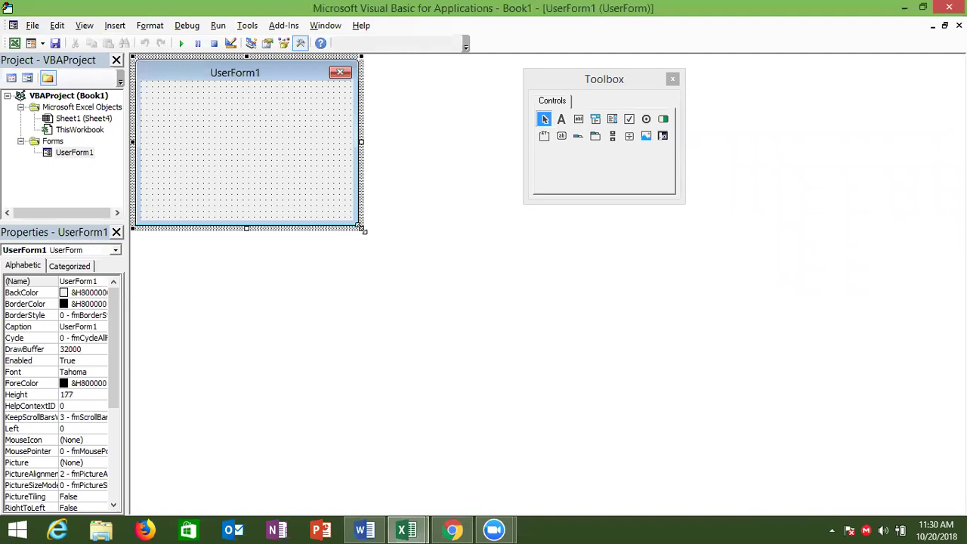
{"action": "left_click_drag", "start_coordinate": [363, 230], "coordinate": [457, 349]}
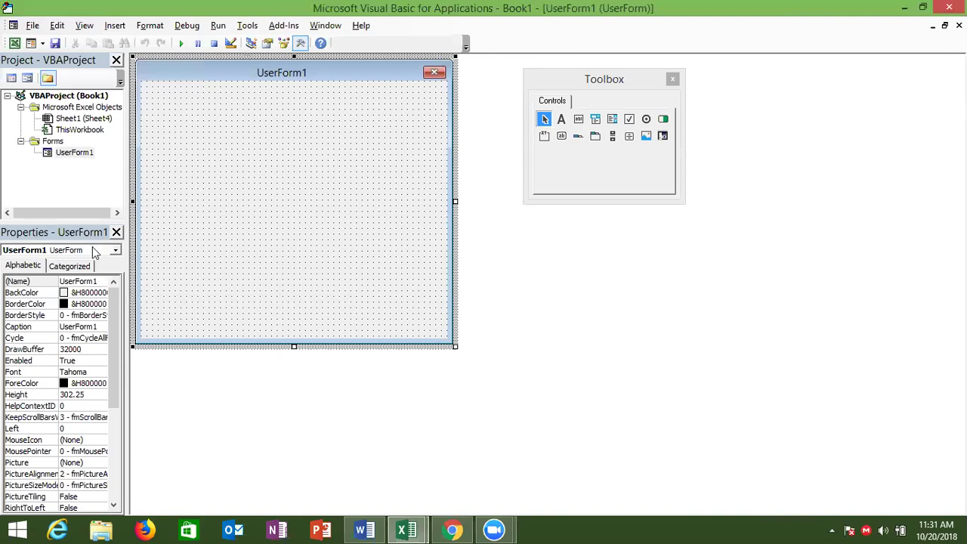
- Rename the form from UserForm1 to Info
{"action": "left_click", "coordinate": [102, 281]}
{"action": "double_click", "coordinate": [101, 281]}
{"action": "type", "text": "Info"}
{"action": "key", "text": "Return"}
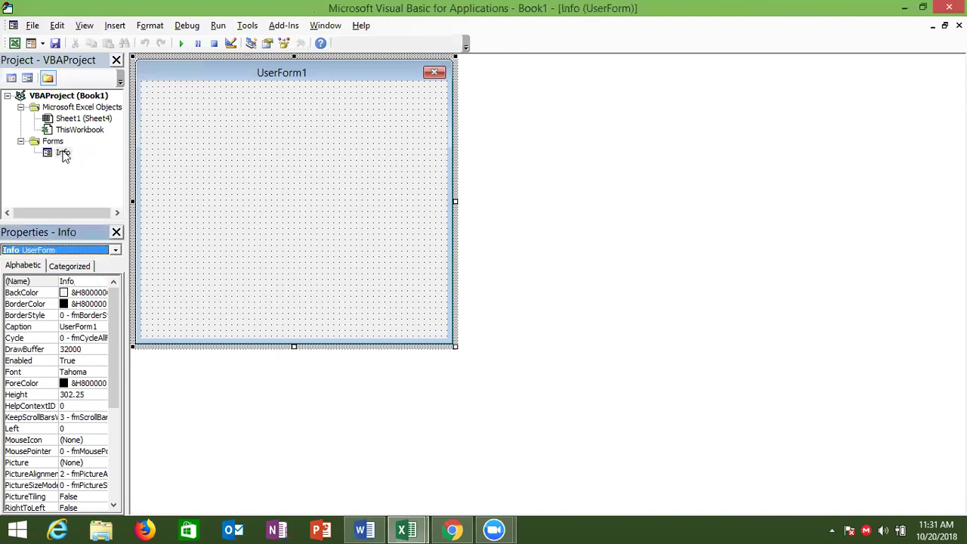
{"action": "left_click", "coordinate": [196, 84]}
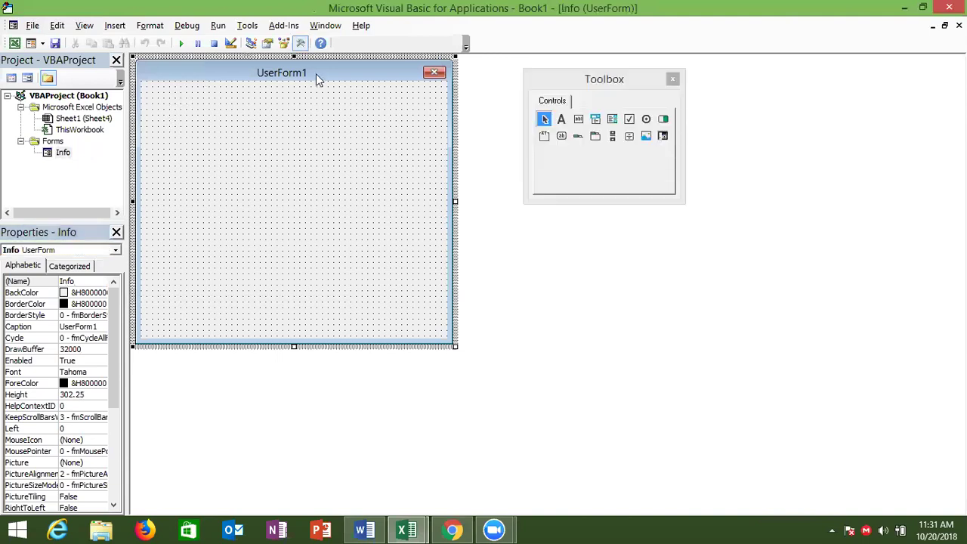
- Set the form's Caption to 'Get Information'
{"action": "left_click", "coordinate": [102, 327]}
{"action": "left_click", "coordinate": [47, 329]}
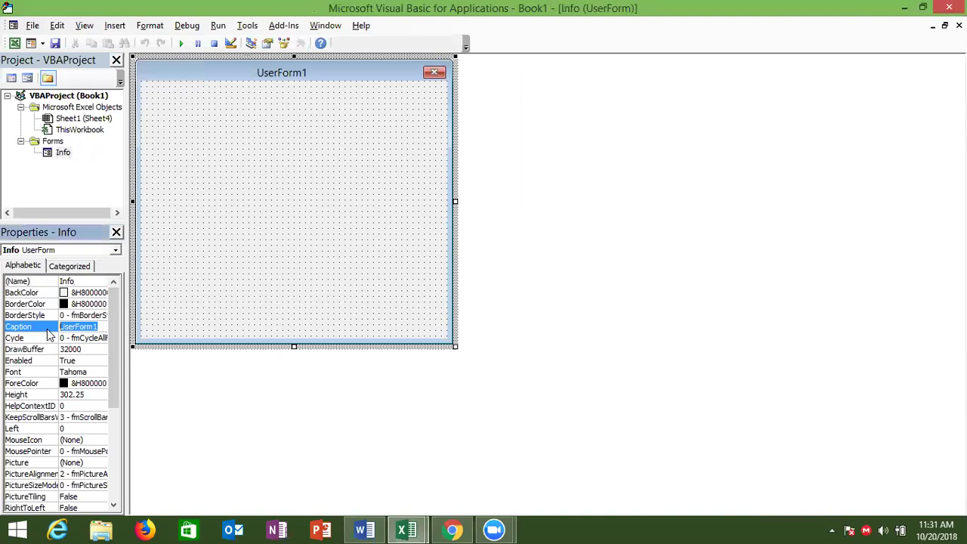
{"action": "type", "text": "Get Information"}
{"action": "left_click", "coordinate": [170, 281]}
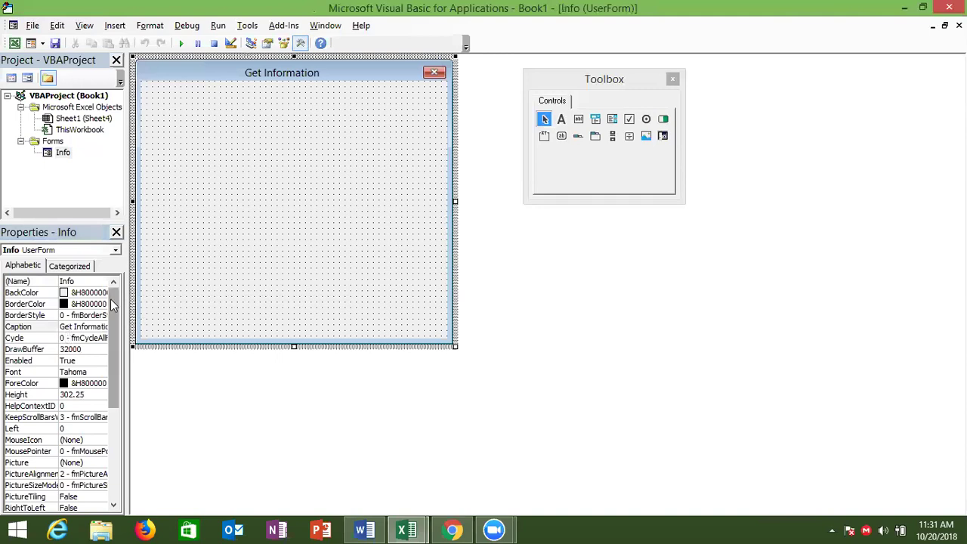
- Set the form's BackColor to the system Highlight blue
{"action": "left_click", "coordinate": [90, 294]}
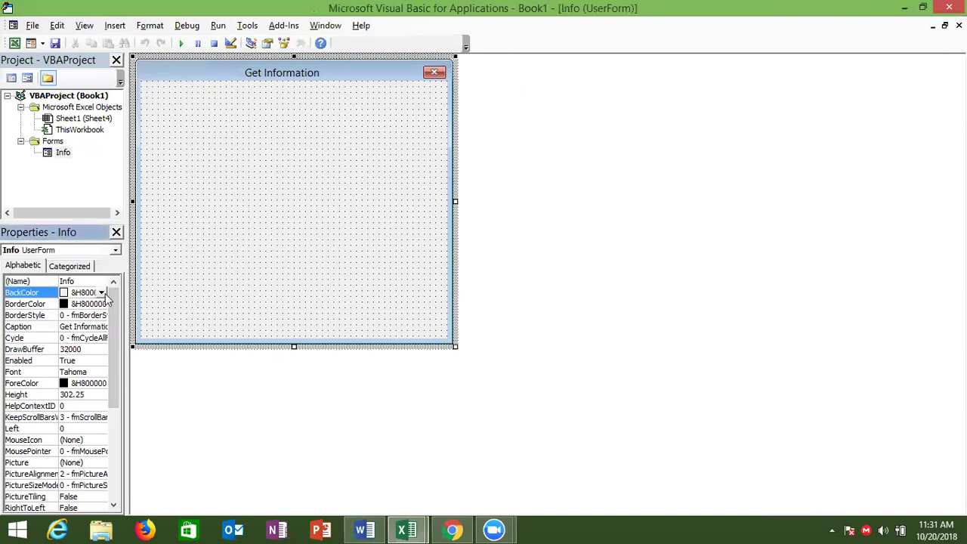
{"action": "left_click", "coordinate": [100, 293]}
{"action": "mouse_move", "coordinate": [101, 366]}
{"action": "left_mouse_down"}
{"action": "mouse_move", "coordinate": [101, 404]}
{"action": "mouse_move", "coordinate": [98, 361]}
{"action": "left_mouse_up"}
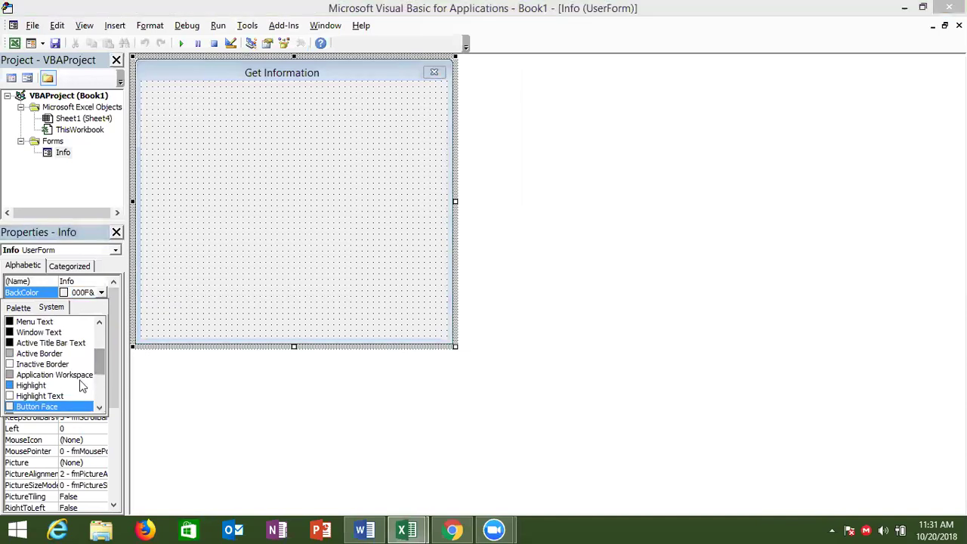
{"action": "left_click", "coordinate": [32, 386]}
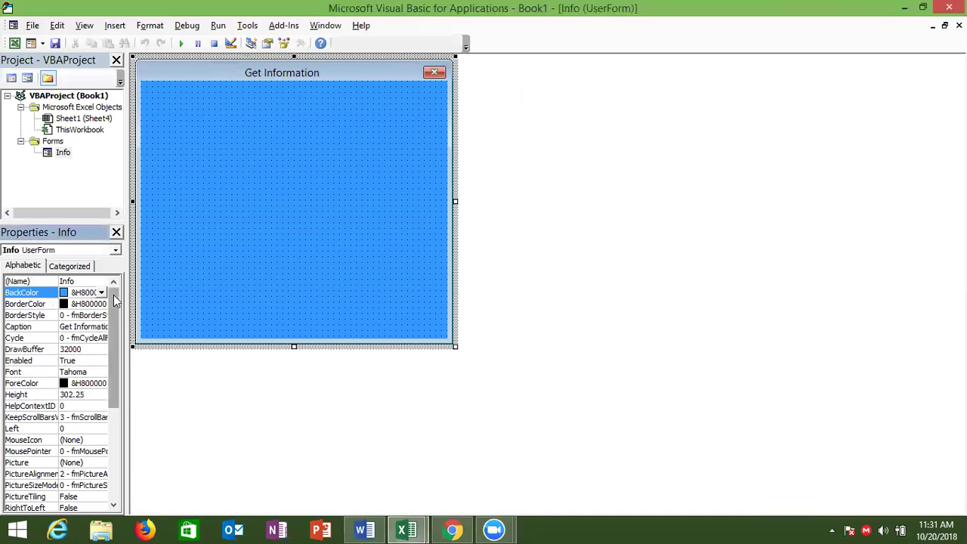
- Change the form's BackColor from blue to the grey Active Border system colour
{"action": "left_click", "coordinate": [102, 293]}
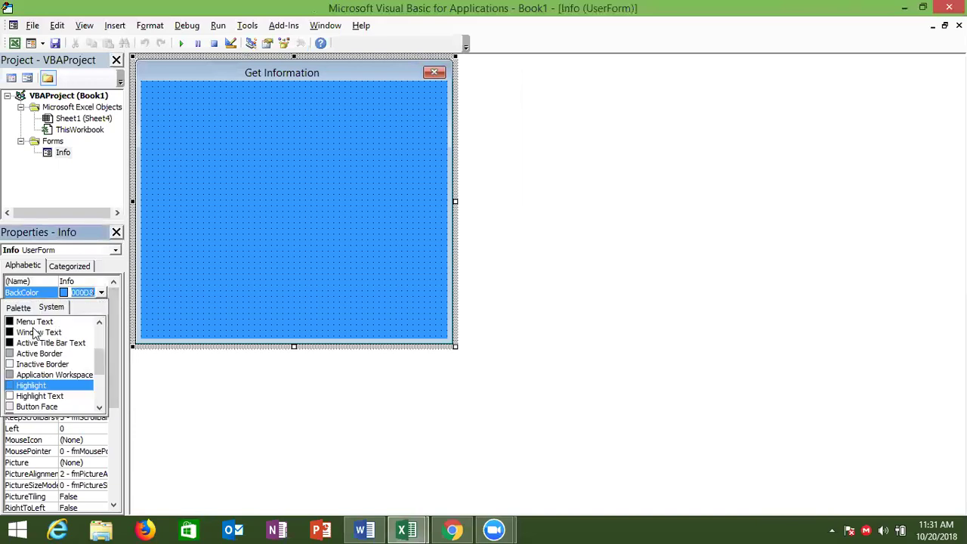
{"action": "left_click", "coordinate": [21, 309]}
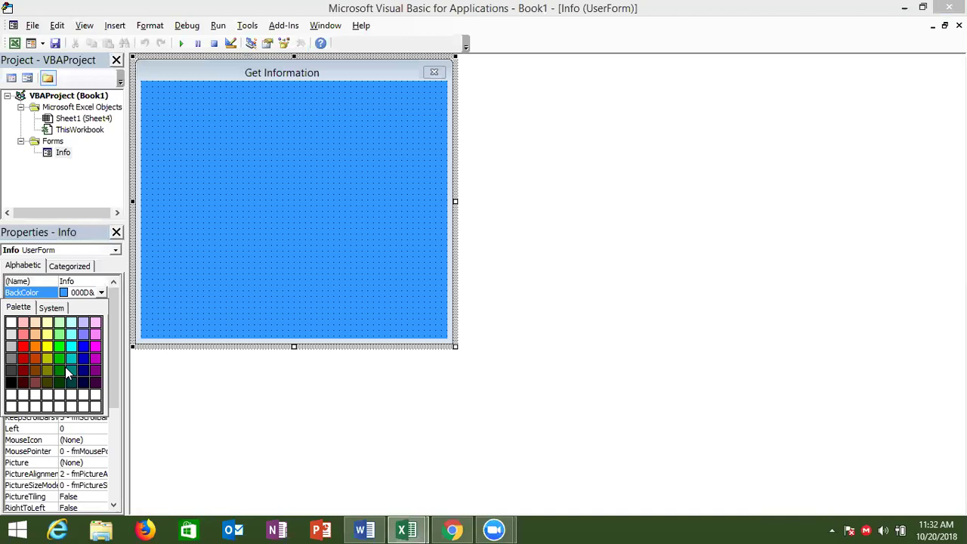
{"action": "left_click", "coordinate": [146, 311]}
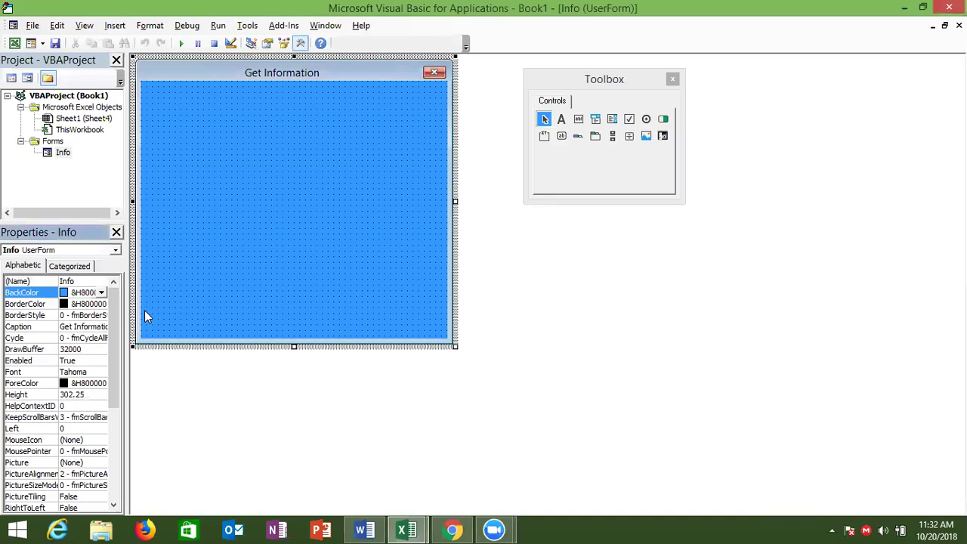
{"action": "left_click", "coordinate": [101, 292]}
{"action": "left_click", "coordinate": [36, 350]}
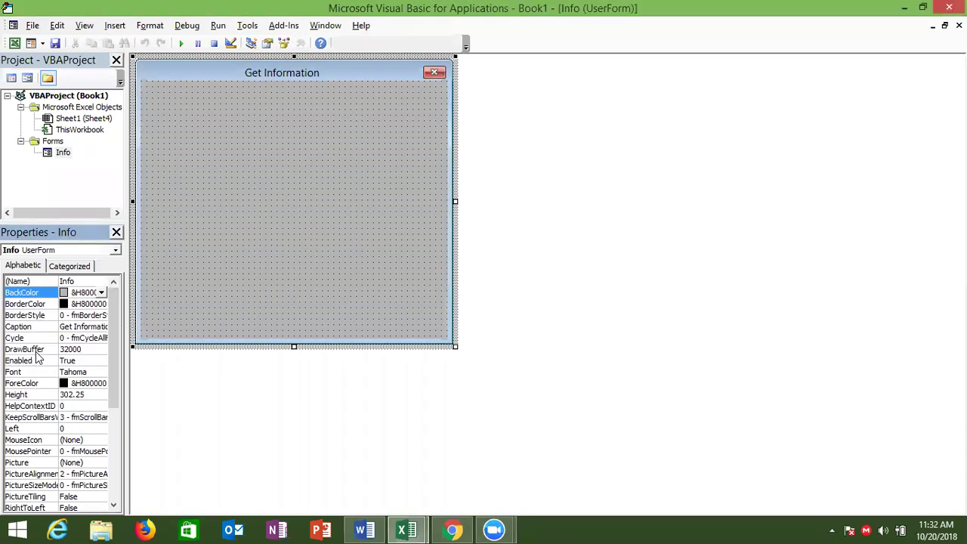
{"action": "left_click", "coordinate": [102, 292]}
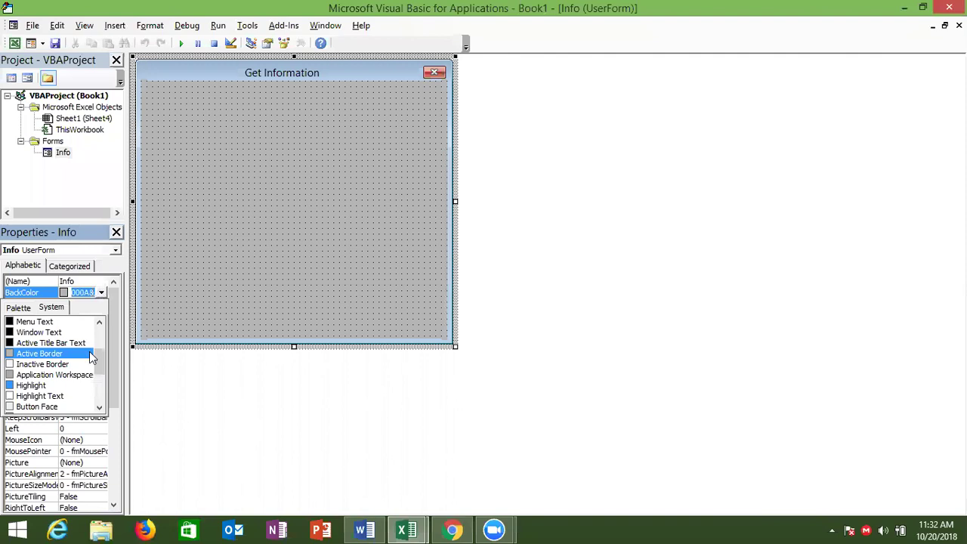
{"action": "scroll", "coordinate": [105, 325], "scroll_direction": "up", "scroll_amount": 2}
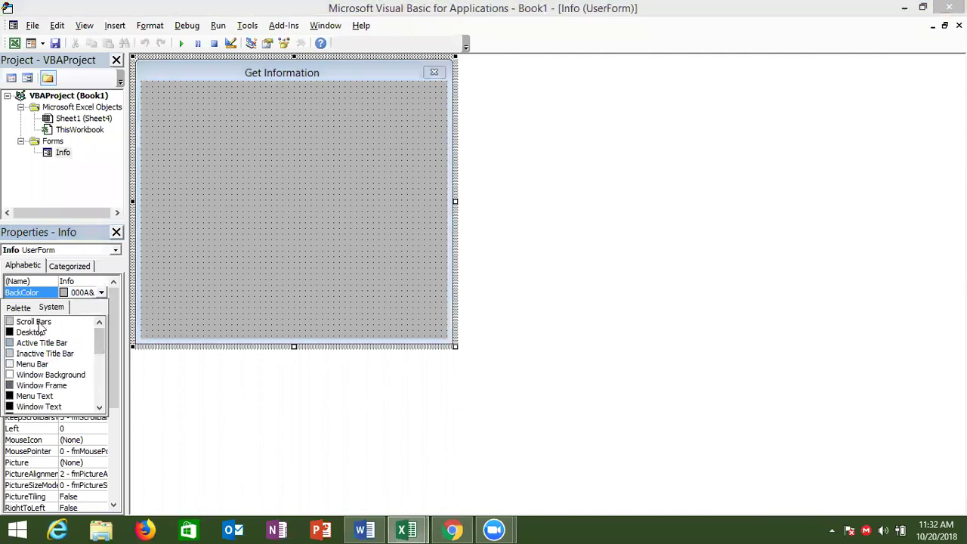
- Set the form's BorderColor to red from the Palette swatches
{"action": "left_click", "coordinate": [39, 324]}
{"action": "left_click", "coordinate": [94, 304]}
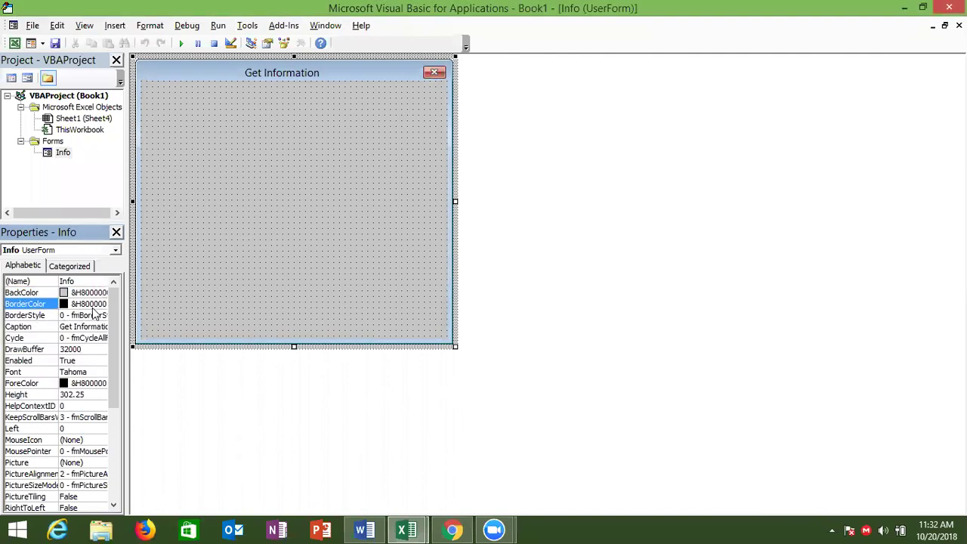
{"action": "left_click", "coordinate": [102, 304]}
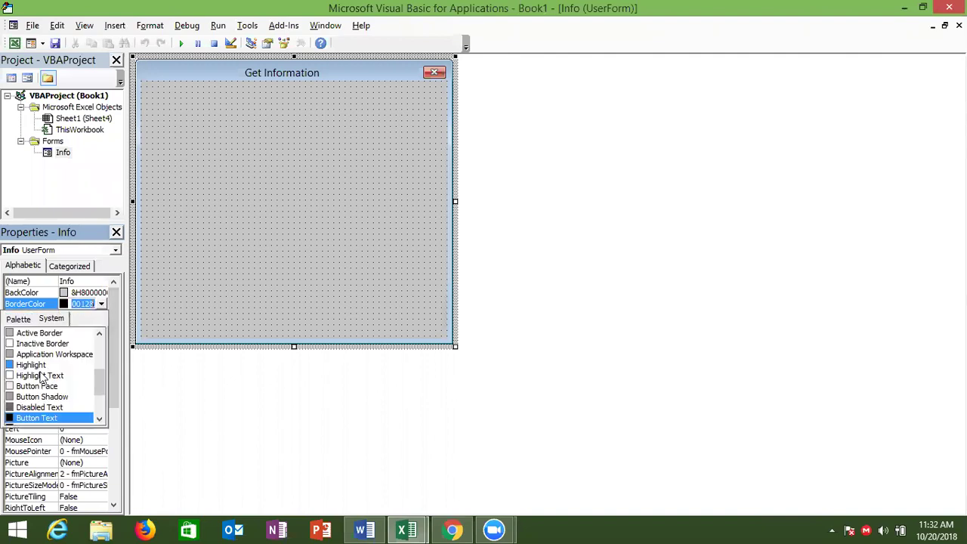
{"action": "left_click", "coordinate": [25, 320]}
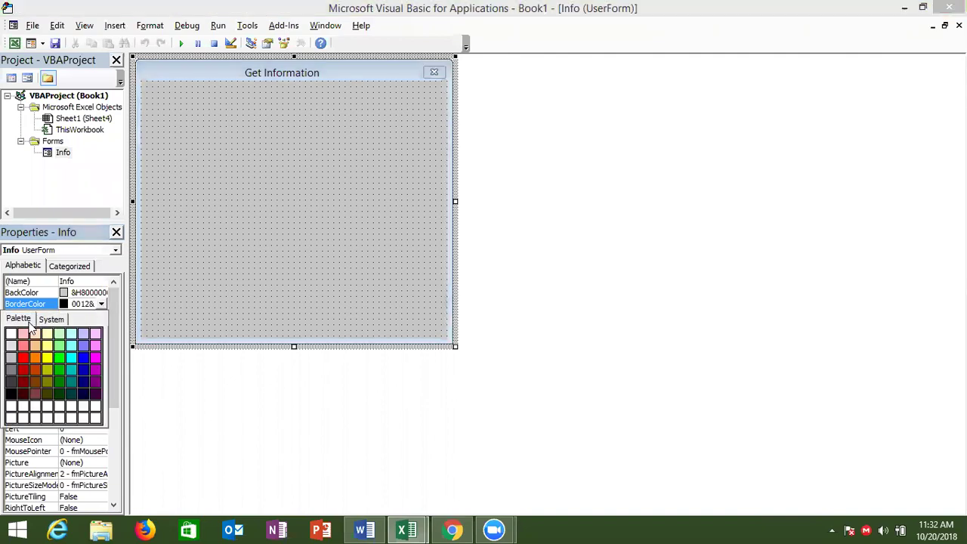
{"action": "left_click", "coordinate": [23, 359]}
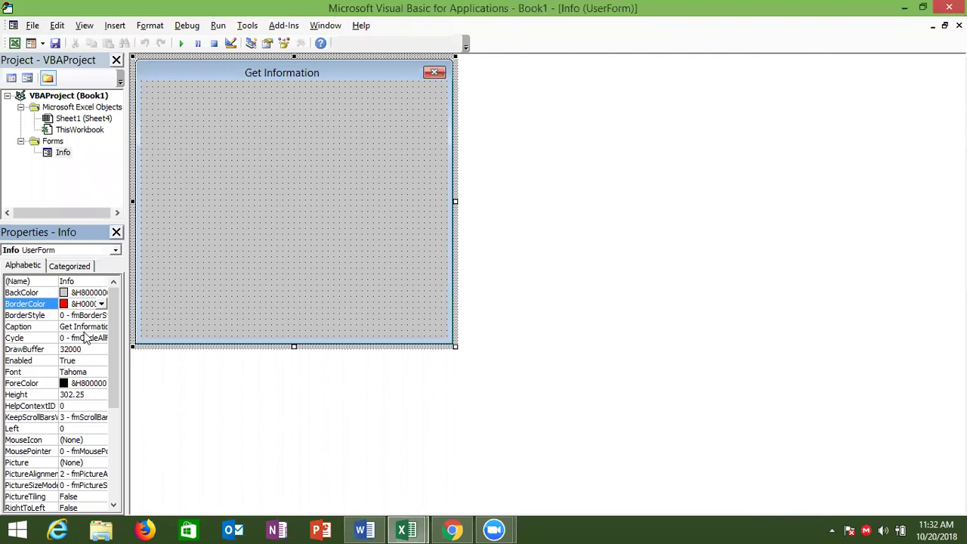
{"action": "left_click", "coordinate": [84, 330]}
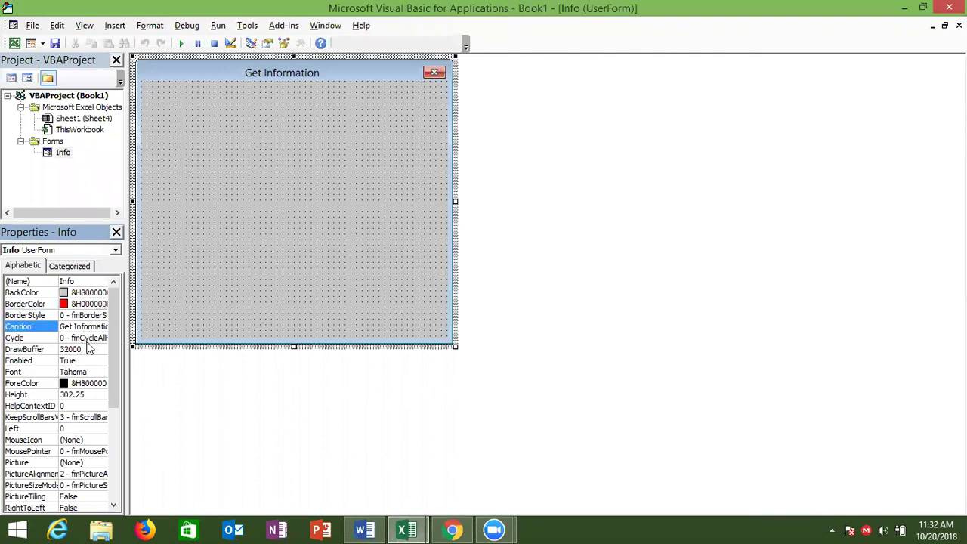
{"action": "left_click", "coordinate": [90, 372]}
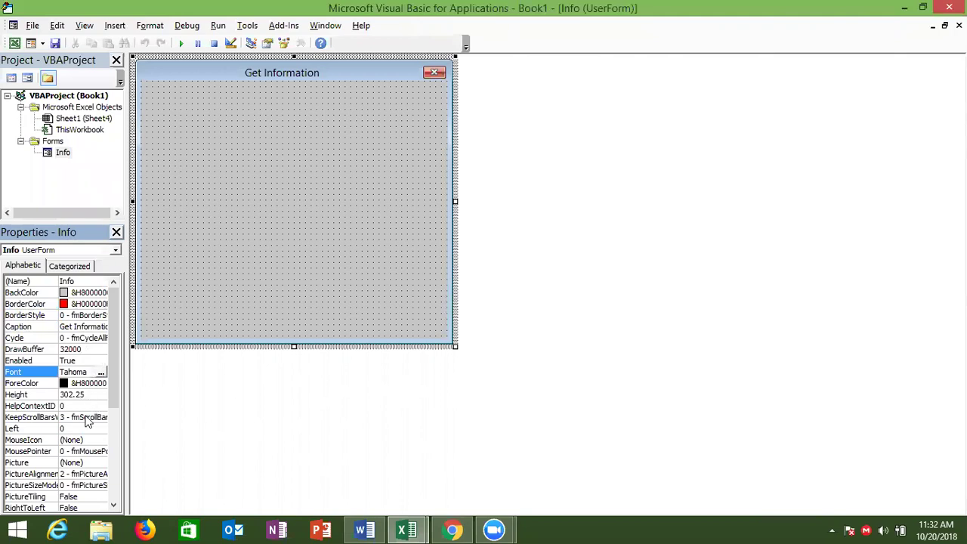
{"action": "left_click_drag", "start_coordinate": [115, 403], "coordinate": [117, 425]}
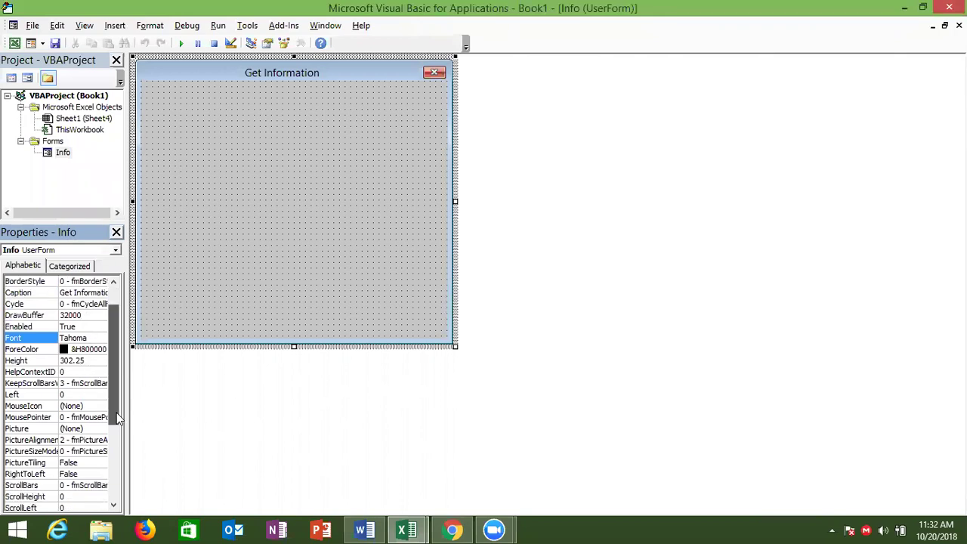
{"action": "left_click", "coordinate": [77, 410]}
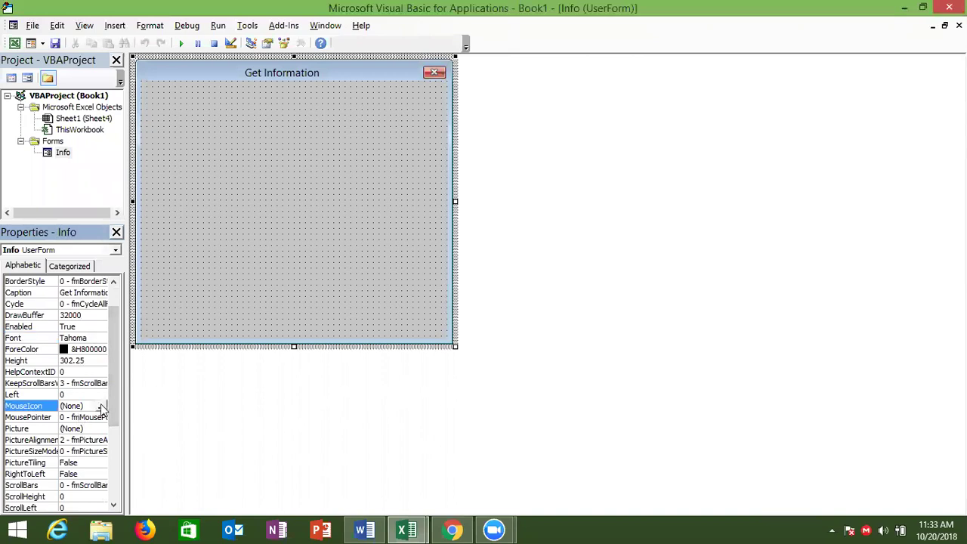
- Skip a custom MouseIcon and set MousePointer to 1 - fmMousePointerArrow
{"action": "left_click", "coordinate": [101, 406]}
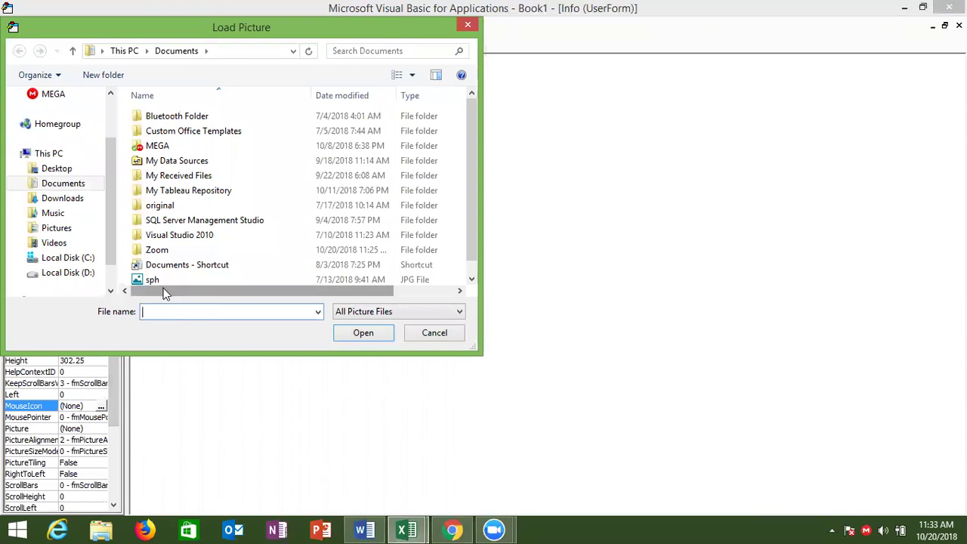
{"action": "key", "text": "Escape"}
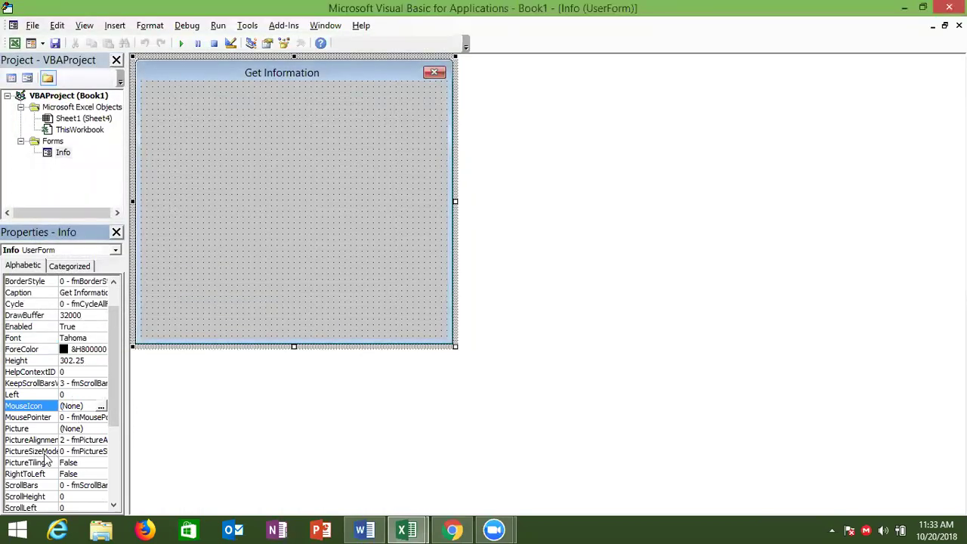
{"action": "left_click", "coordinate": [87, 417]}
{"action": "left_click", "coordinate": [100, 417]}
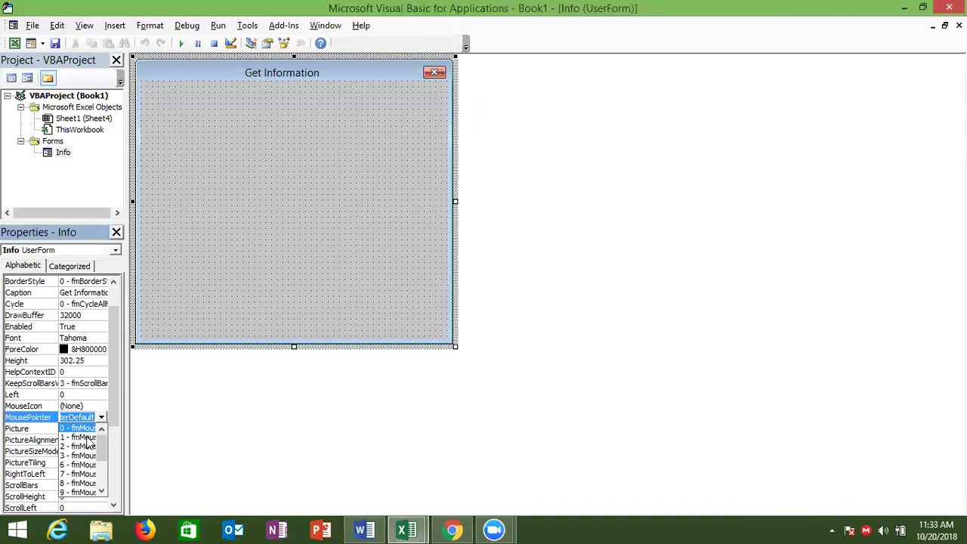
{"action": "left_click", "coordinate": [83, 438]}
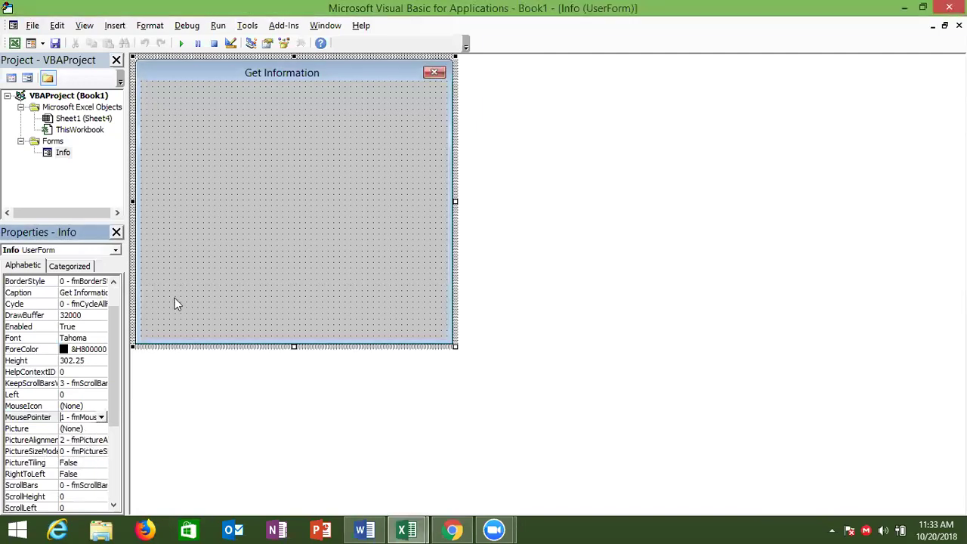
- Test-run the Get Information form in Excel, then close it
{"action": "left_click", "coordinate": [181, 45]}
{"action": "key", "text": "Escape"}
{"action": "left_click", "coordinate": [181, 43]}
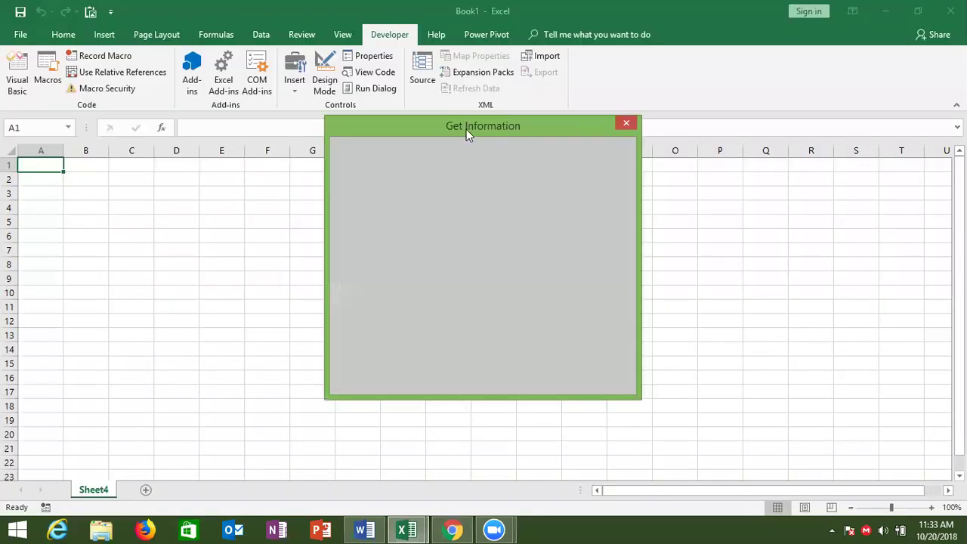
{"action": "left_click", "coordinate": [629, 125]}
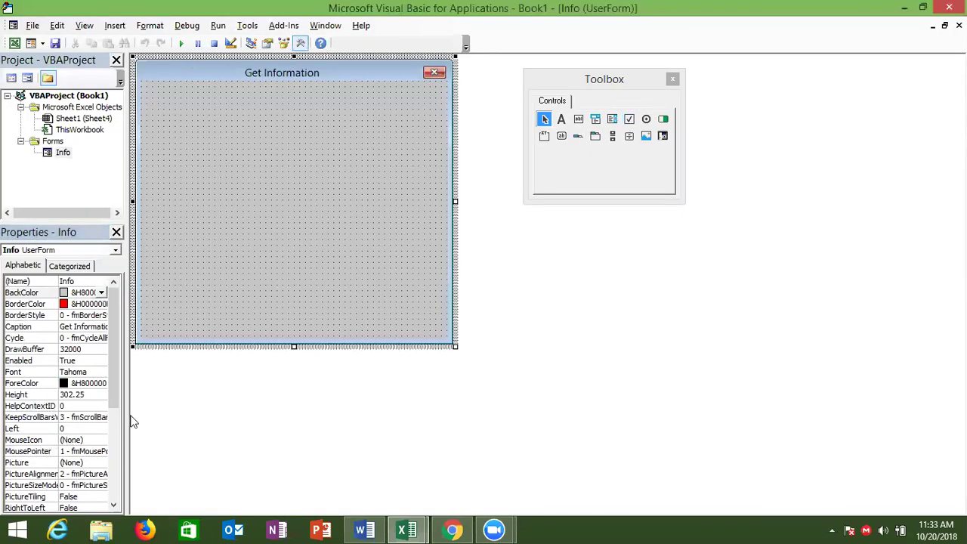
- Load the sph photo as the form's Picture, then replace it with the ssing image
{"action": "left_click", "coordinate": [87, 463]}
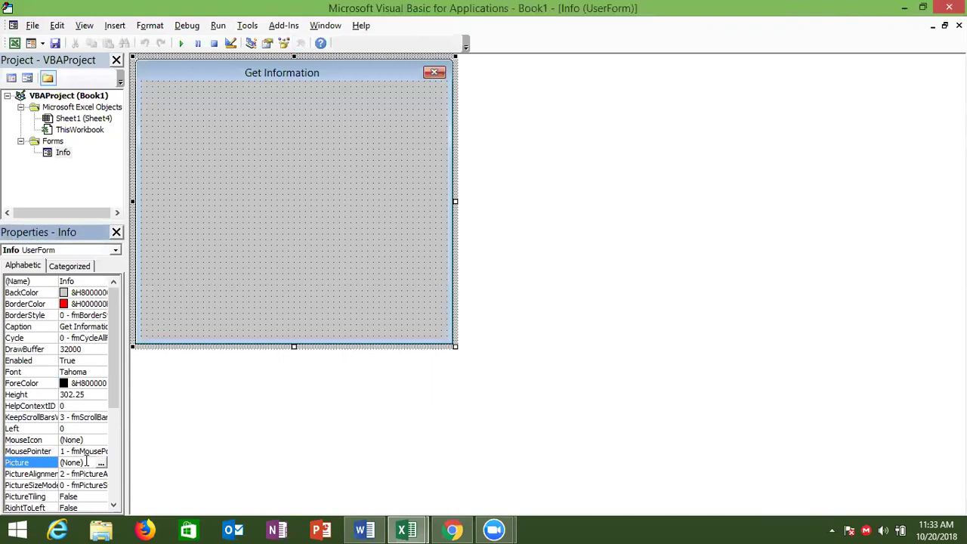
{"action": "left_click_drag", "start_coordinate": [111, 348], "coordinate": [113, 376]}
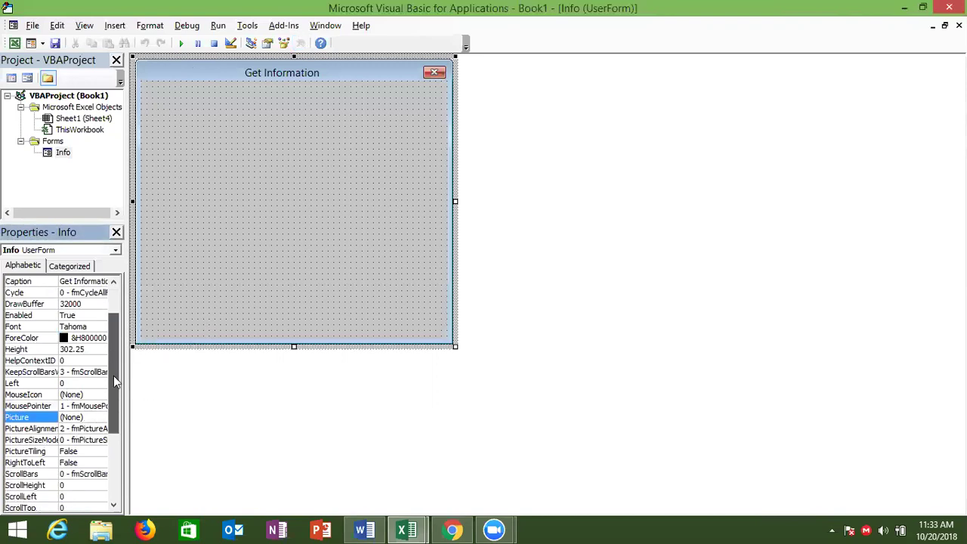
{"action": "left_click", "coordinate": [100, 406]}
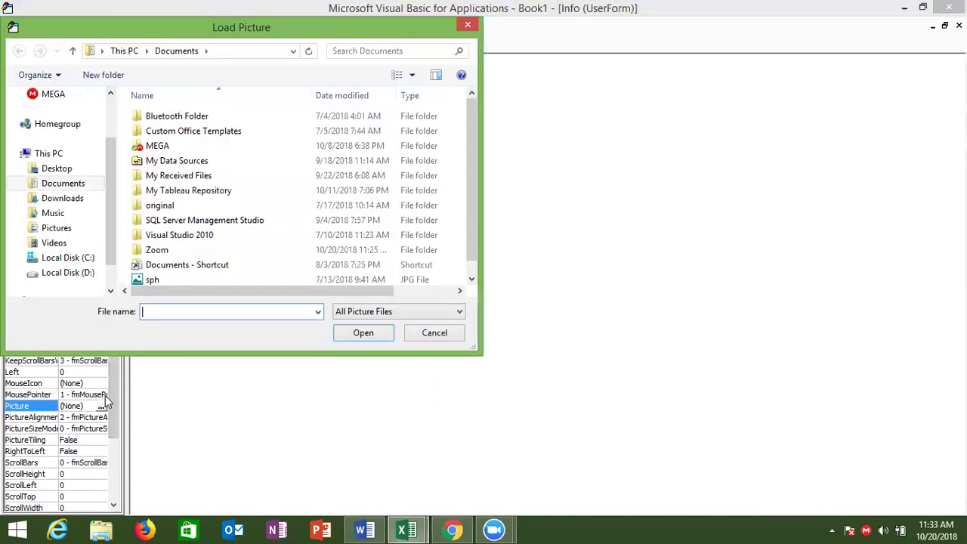
{"action": "double_click", "coordinate": [160, 282]}
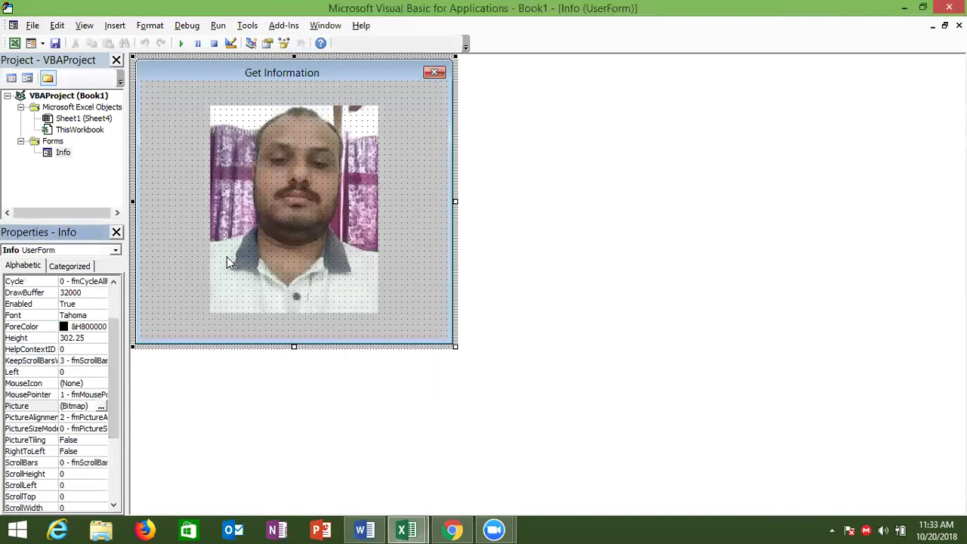
{"action": "left_click", "coordinate": [101, 406]}
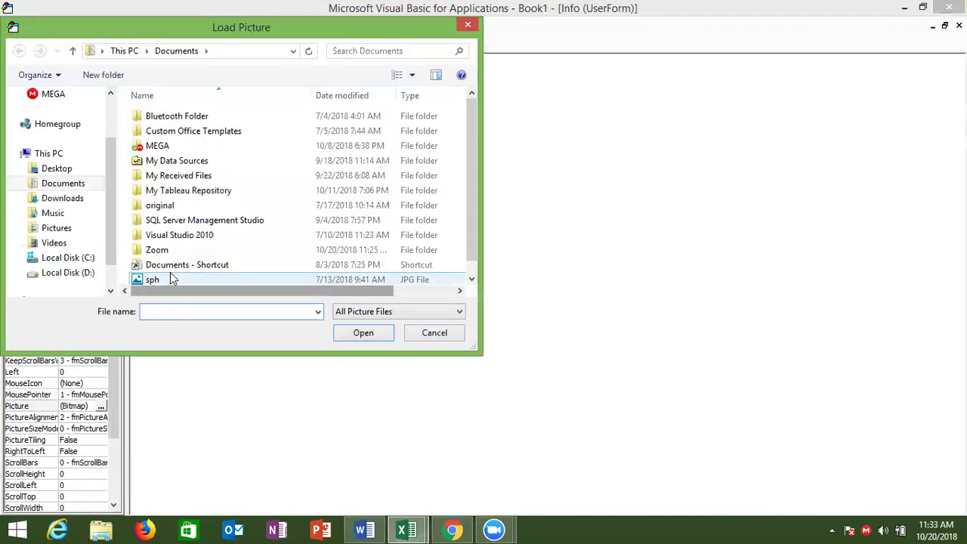
{"action": "left_click_drag", "start_coordinate": [473, 167], "coordinate": [479, 239]}
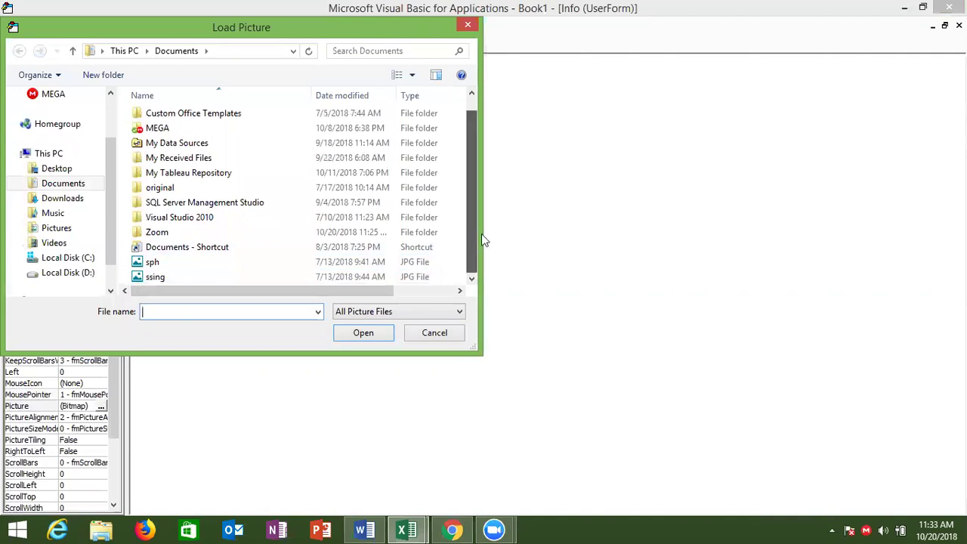
{"action": "double_click", "coordinate": [364, 278]}
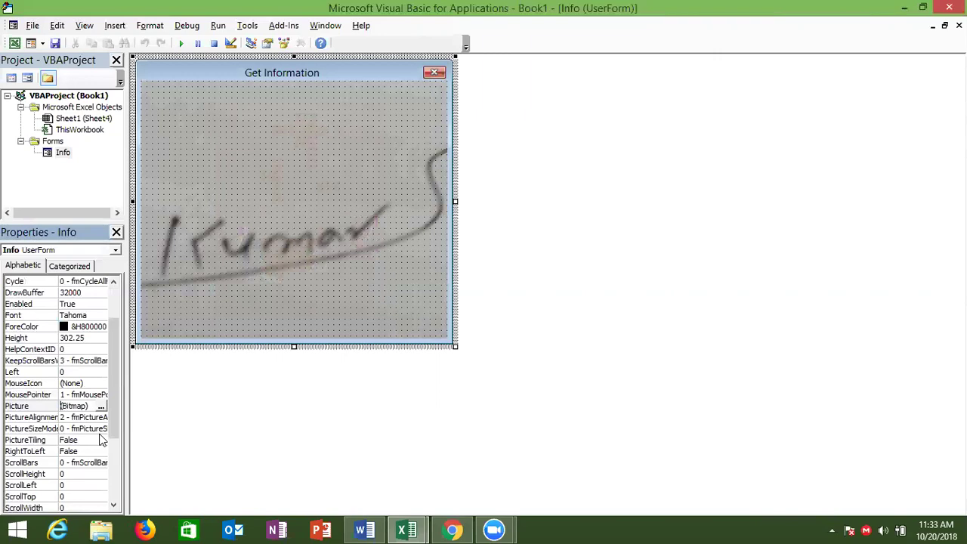
- Set PictureAlignment to 0 - fmPictureAlignmentTopLeft
{"action": "left_click", "coordinate": [82, 419]}
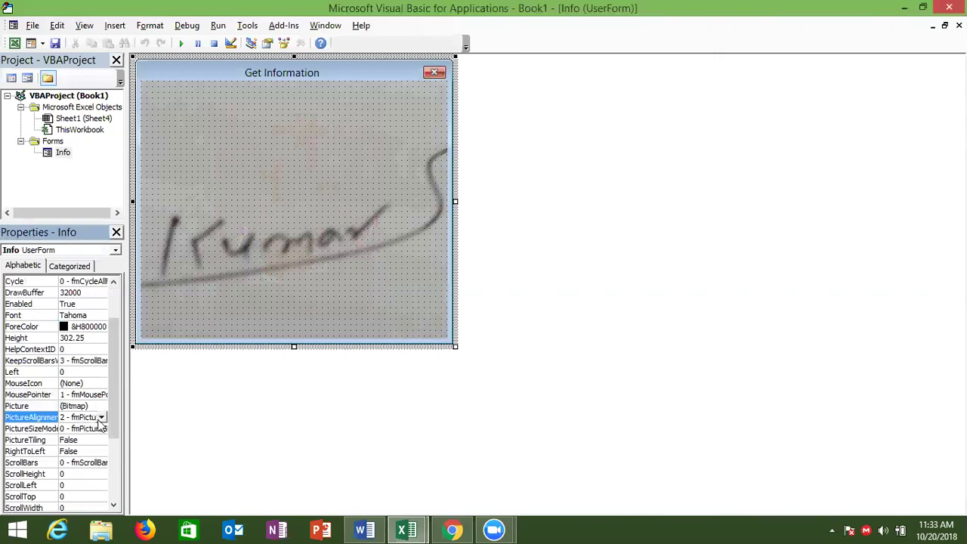
{"action": "left_click", "coordinate": [101, 418]}
{"action": "left_click", "coordinate": [83, 428]}
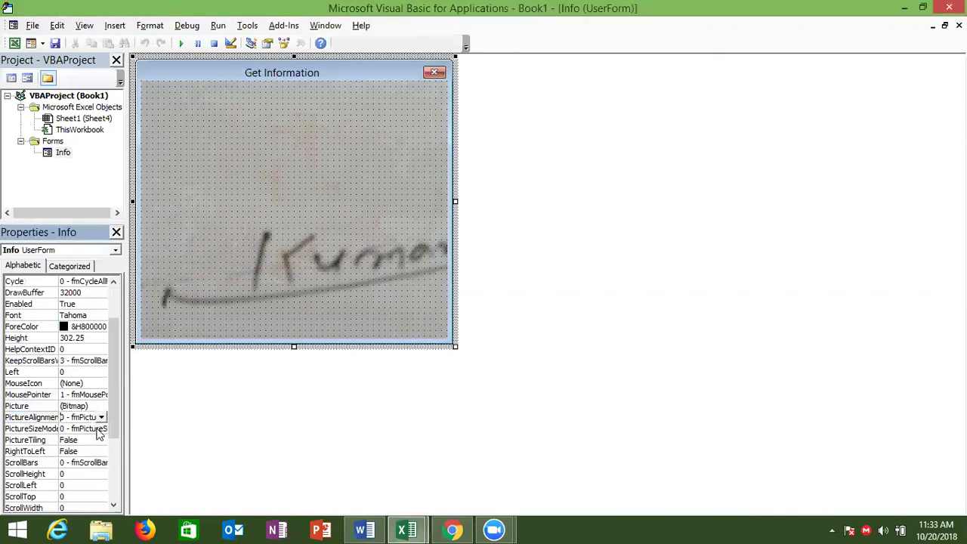
{"action": "left_click", "coordinate": [102, 418]}
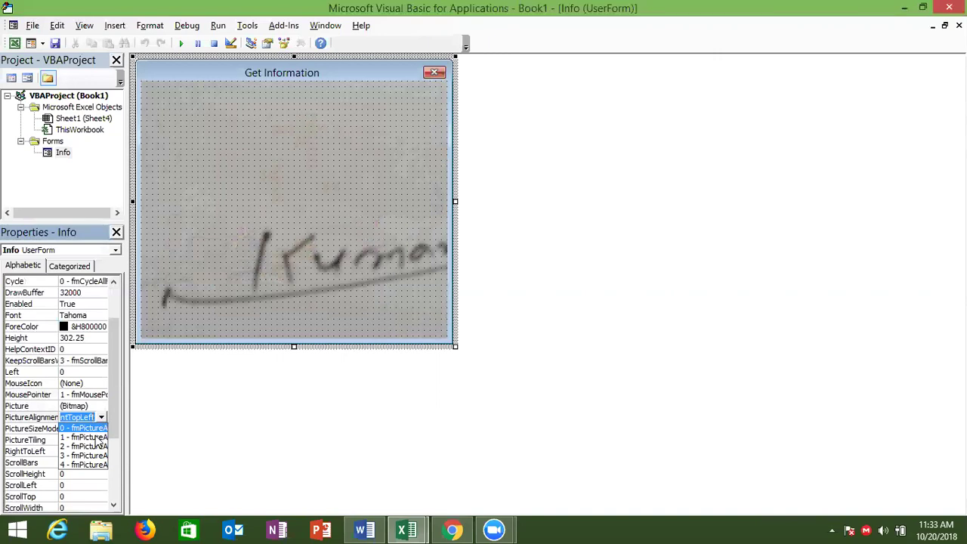
{"action": "left_click", "coordinate": [151, 400]}
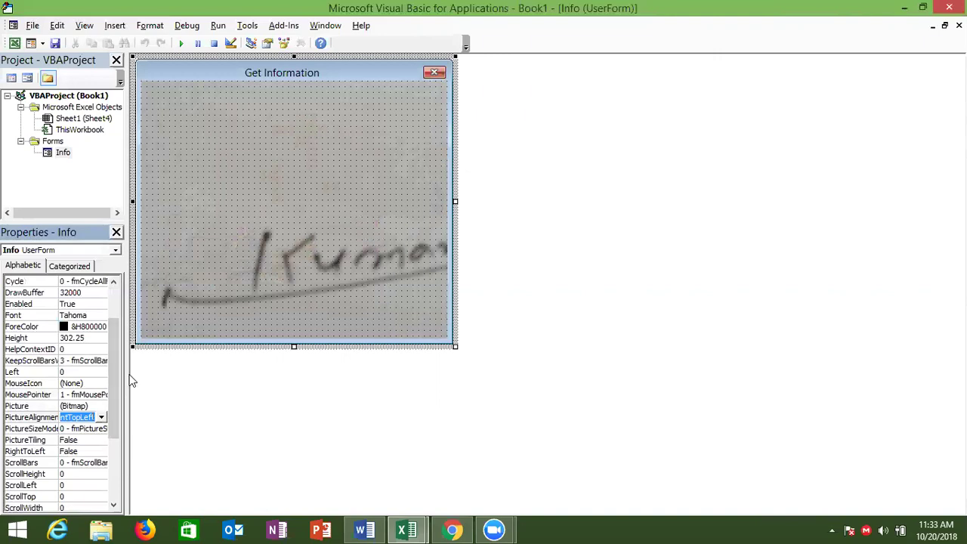
- Widen the Project and Properties panes, keeping TopLeft alignment, and display the controls Toolbox
{"action": "left_click_drag", "start_coordinate": [127, 212], "coordinate": [189, 212]}
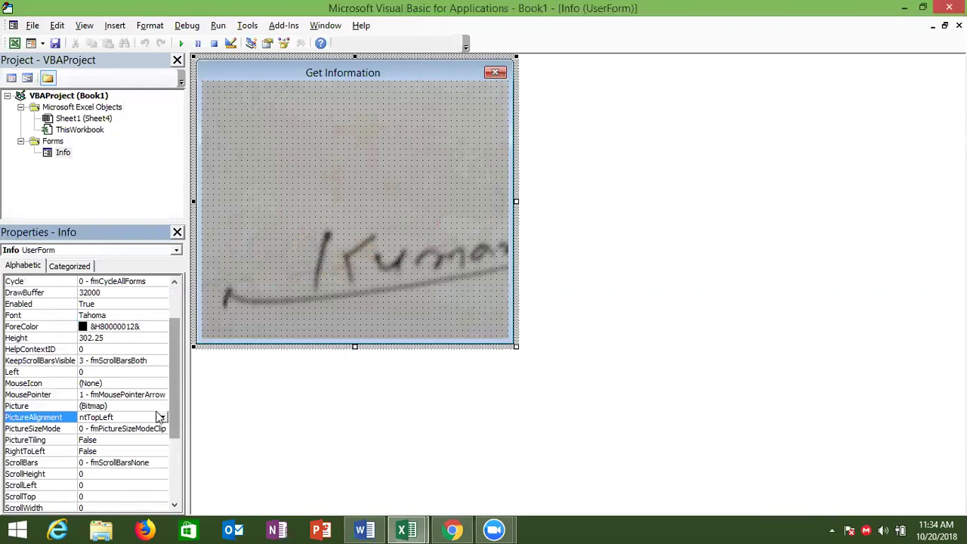
{"action": "left_click", "coordinate": [167, 420]}
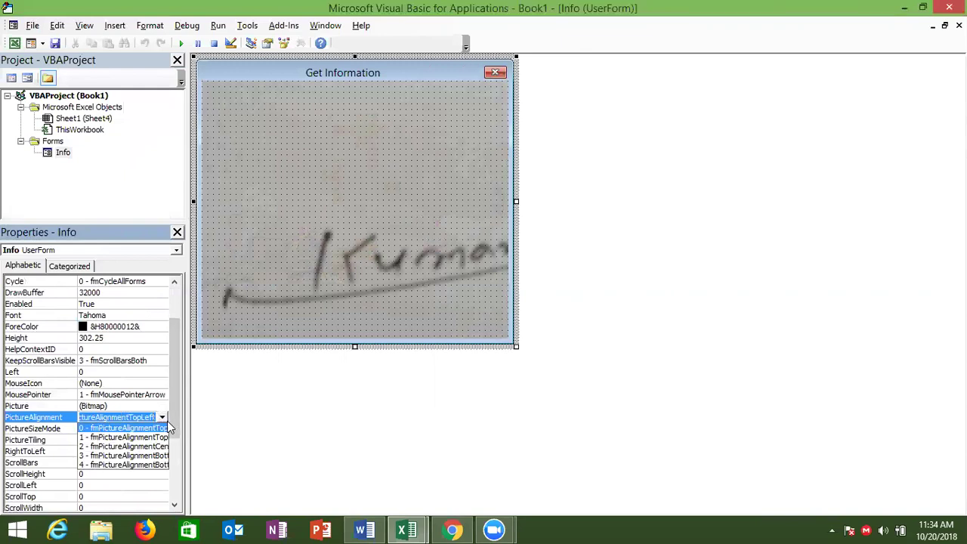
{"action": "left_click", "coordinate": [167, 421]}
{"action": "scroll", "coordinate": [178, 430], "scroll_direction": "down", "scroll_amount": 1}
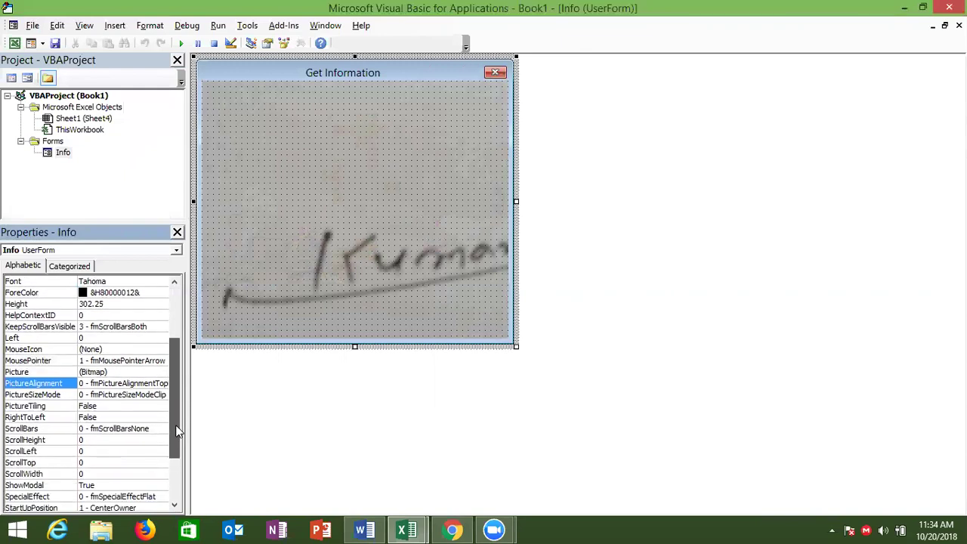
{"action": "scroll", "coordinate": [176, 428], "scroll_direction": "down", "scroll_amount": 1}
{"action": "scroll", "coordinate": [176, 427], "scroll_direction": "down", "scroll_amount": 1}
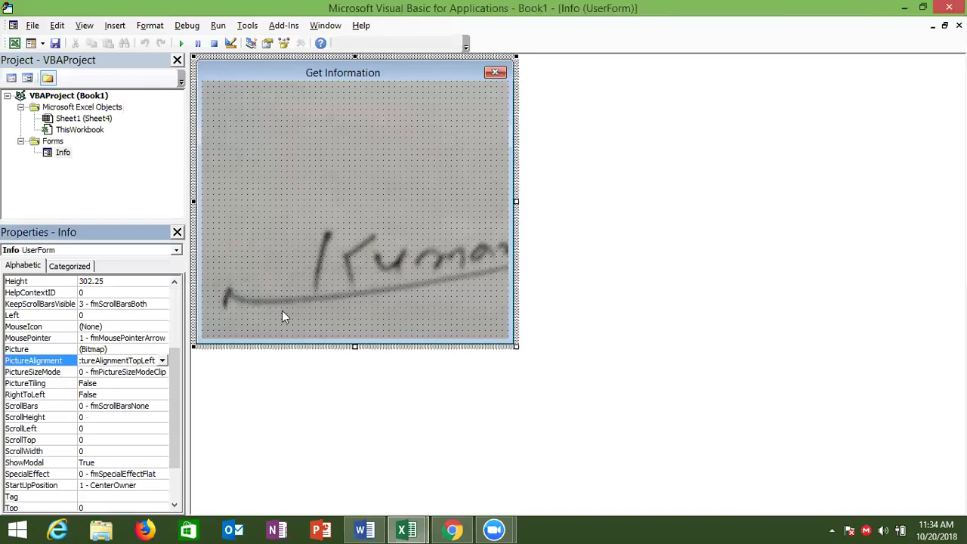
{"action": "left_click_drag", "start_coordinate": [178, 408], "coordinate": [182, 445]}
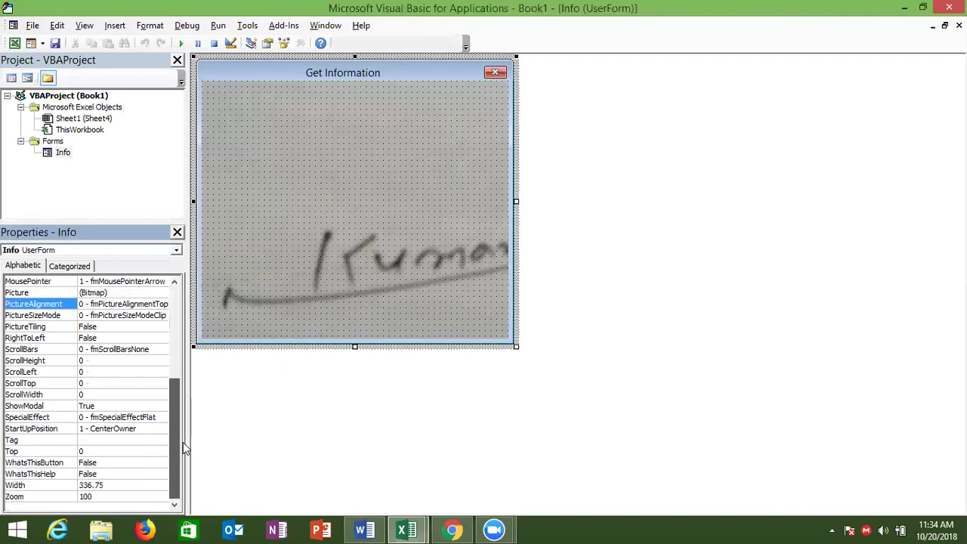
{"action": "mouse_move", "coordinate": [183, 442]}
{"action": "left_mouse_down"}
{"action": "mouse_move", "coordinate": [185, 256]}
{"action": "mouse_move", "coordinate": [174, 300]}
{"action": "left_mouse_up"}
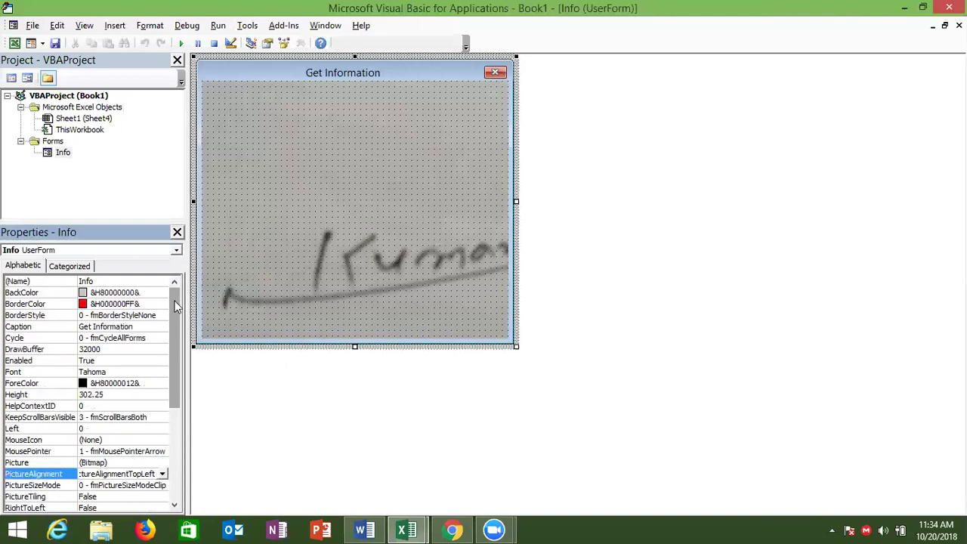
{"action": "left_click", "coordinate": [348, 122]}
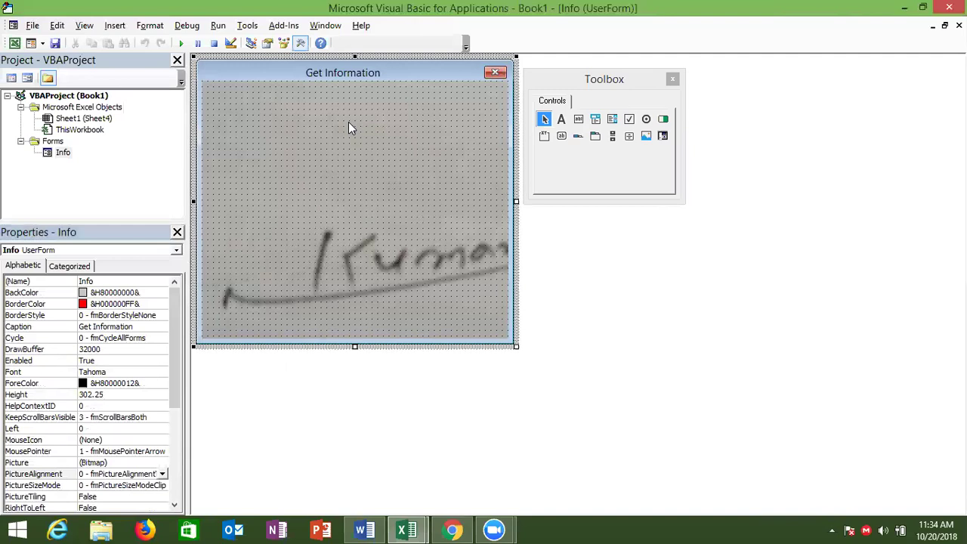
- Draw a label across the top of the Info form and caption it 'Student Information System'
{"action": "left_click", "coordinate": [562, 121]}
{"action": "left_click_drag", "start_coordinate": [245, 96], "coordinate": [457, 130]}
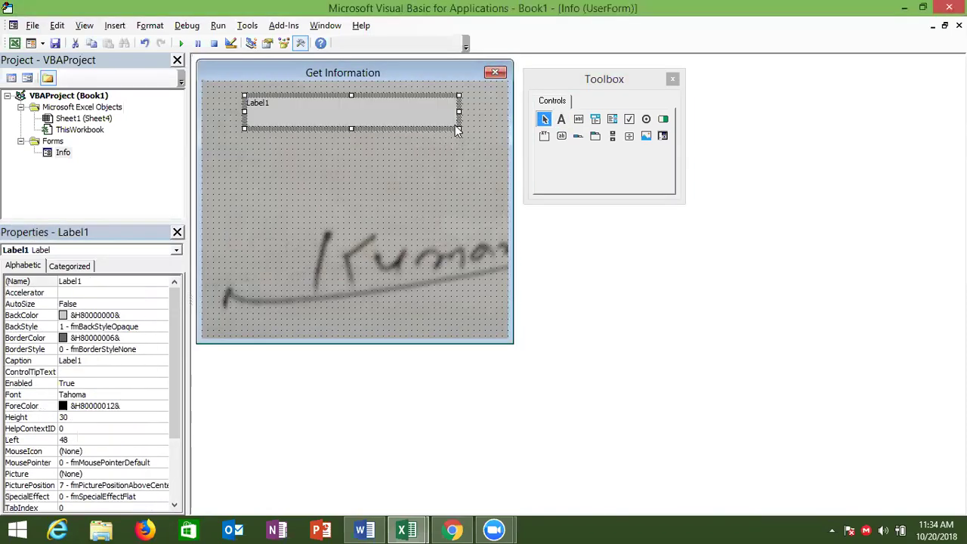
{"action": "left_click", "coordinate": [382, 114]}
{"action": "key", "text": "BackSpace"}
{"action": "key", "text": "BackSpace"}
{"action": "key", "text": "BackSpace"}
{"action": "type", "text": "Stu"}
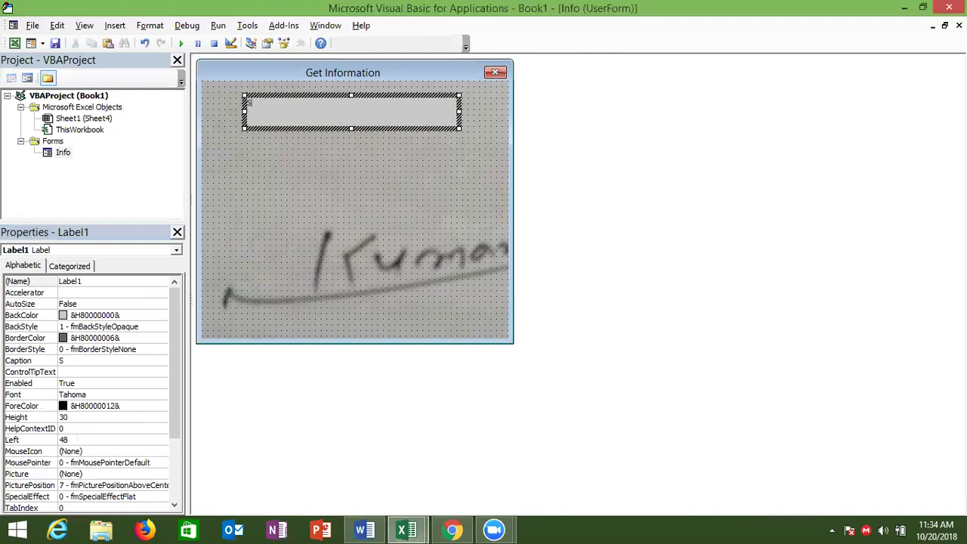
{"action": "type", "text": "dent Informat"}
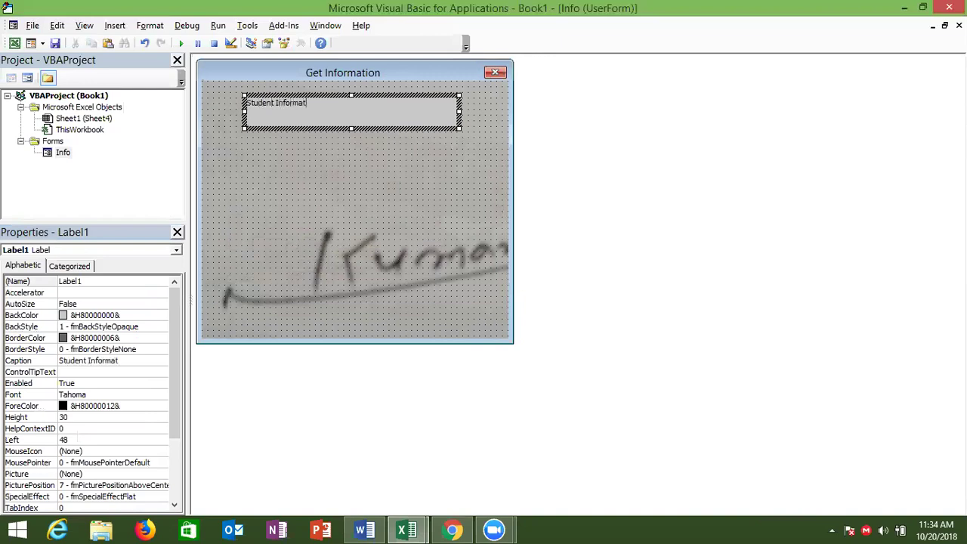
{"action": "type", "text": "ion System"}
{"action": "left_click", "coordinate": [432, 127]}
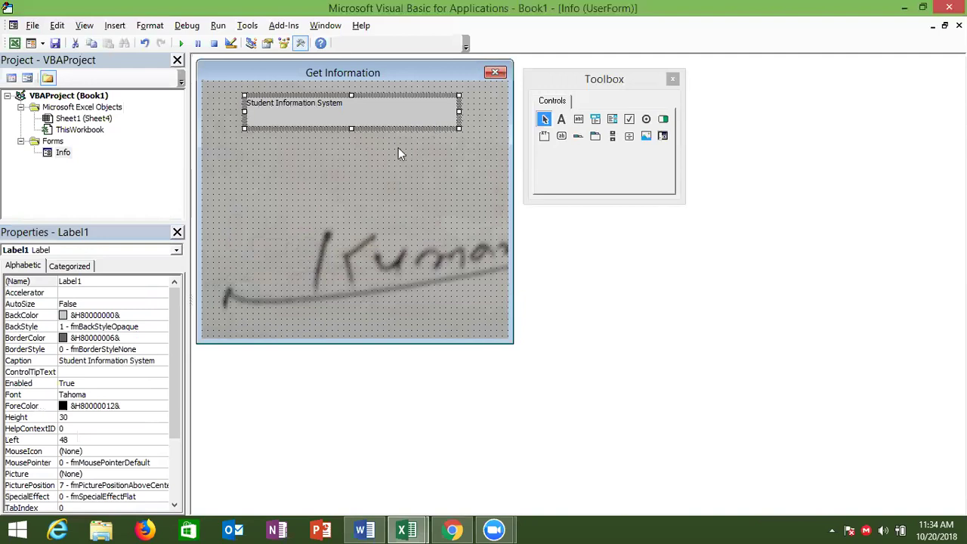
{"action": "left_click", "coordinate": [167, 316]}
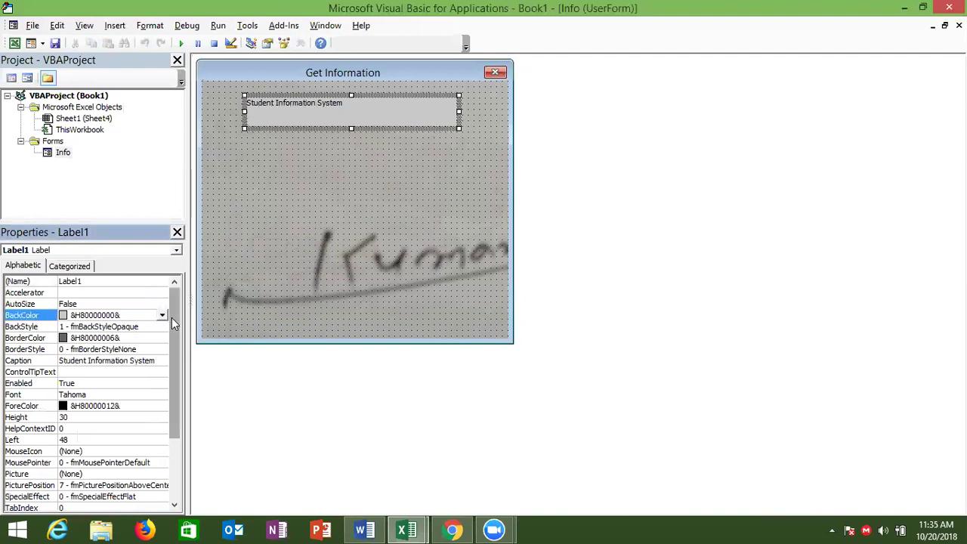
- Set the heading label's font to bold, size 16
{"action": "left_click_drag", "start_coordinate": [172, 322], "coordinate": [175, 333]}
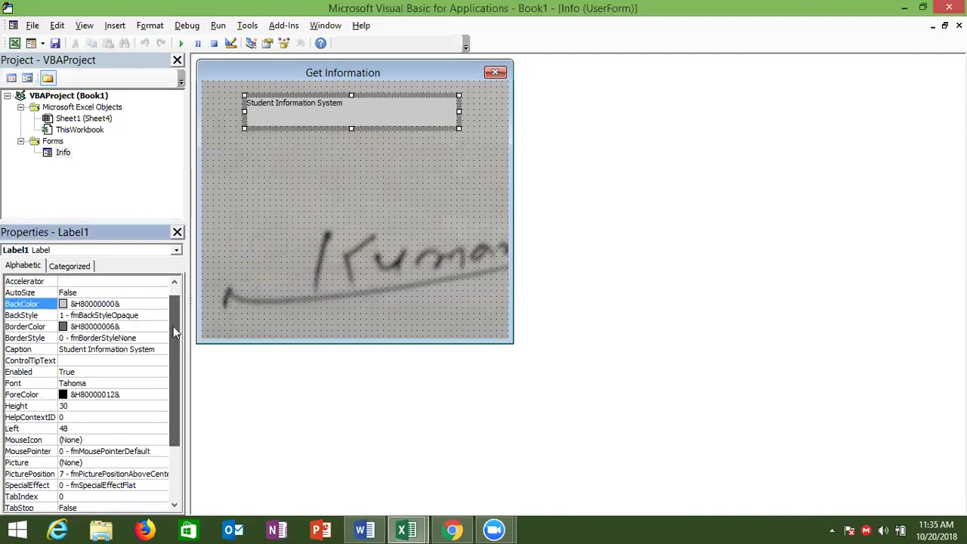
{"action": "left_click", "coordinate": [146, 384]}
{"action": "left_click", "coordinate": [162, 383]}
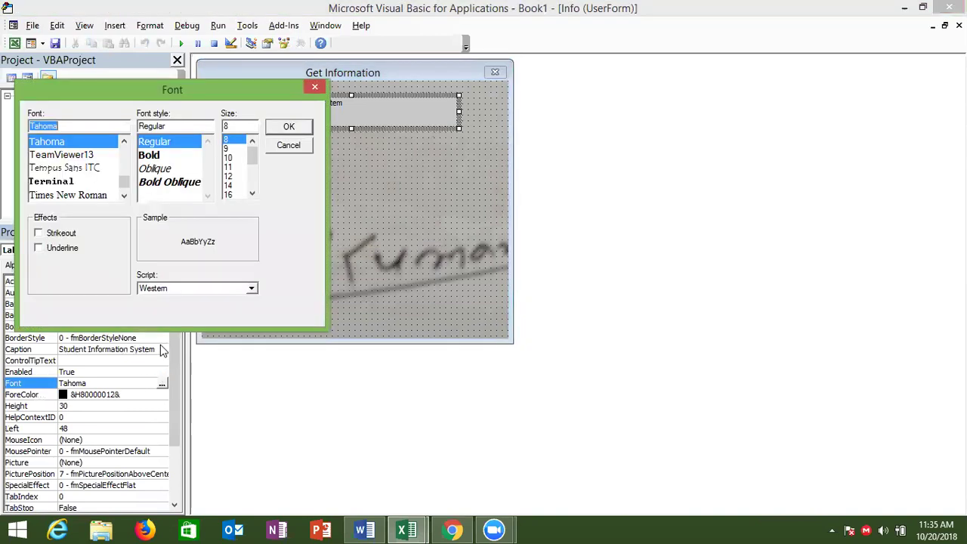
{"action": "left_click", "coordinate": [149, 156]}
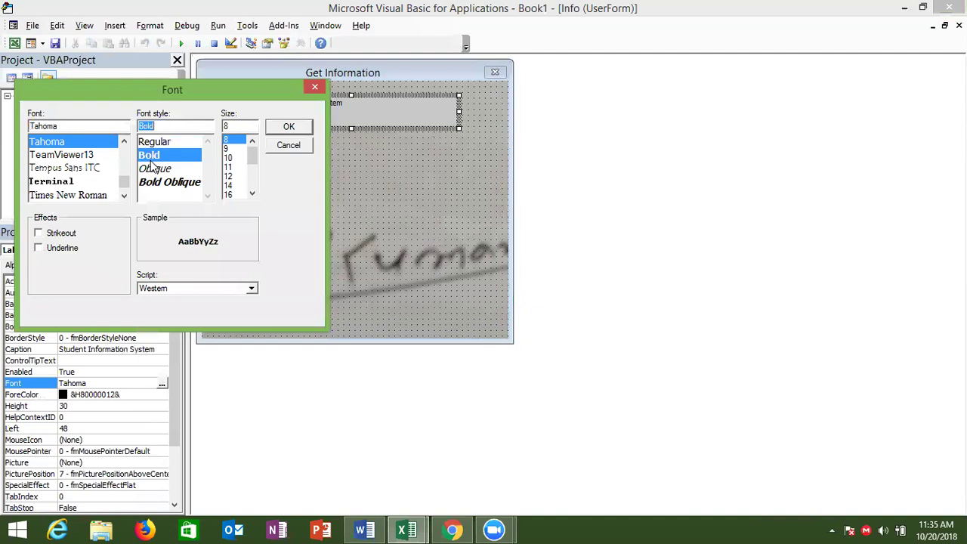
{"action": "left_click", "coordinate": [230, 194]}
{"action": "left_click", "coordinate": [288, 126]}
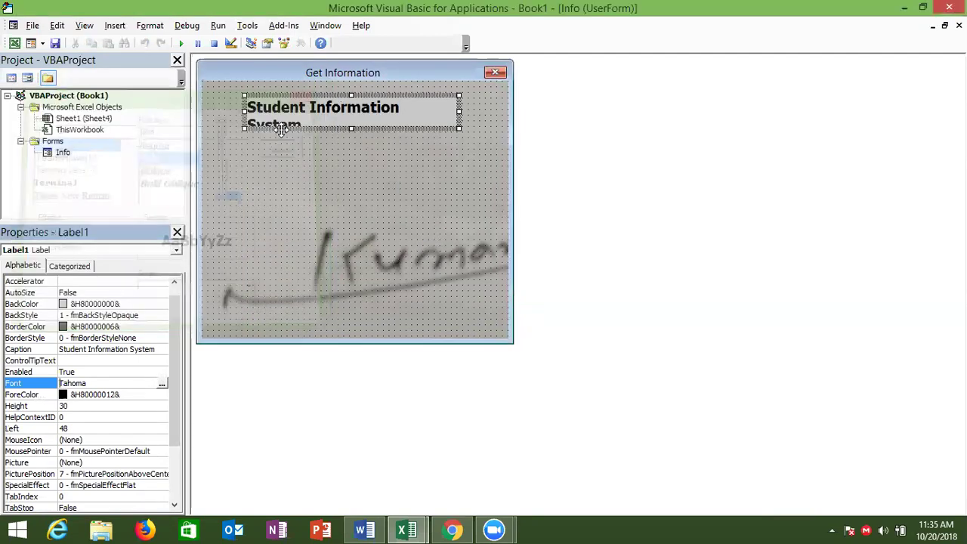
- Resize the heading label so its caption fits on a single line
{"action": "left_click_drag", "start_coordinate": [458, 112], "coordinate": [487, 112]}
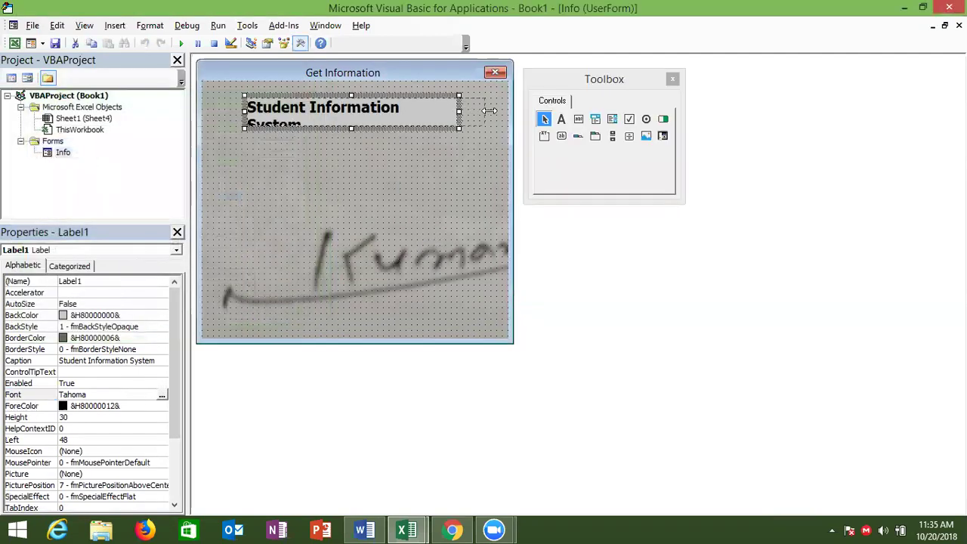
{"action": "mouse_move", "coordinate": [366, 128]}
{"action": "left_mouse_down"}
{"action": "mouse_move", "coordinate": [366, 117]}
{"action": "mouse_move", "coordinate": [333, 105]}
{"action": "left_mouse_up"}
{"action": "left_click", "coordinate": [348, 148]}
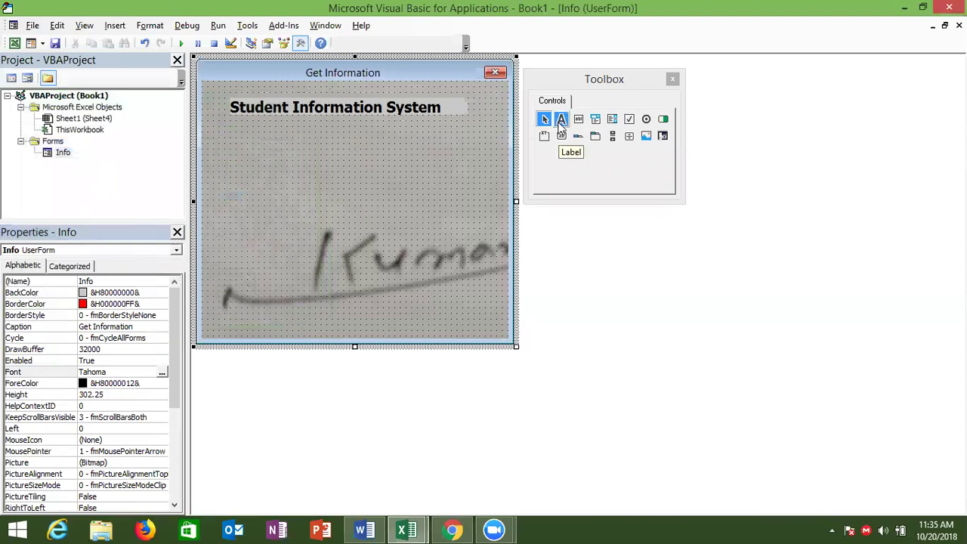
{"action": "left_click", "coordinate": [421, 110]}
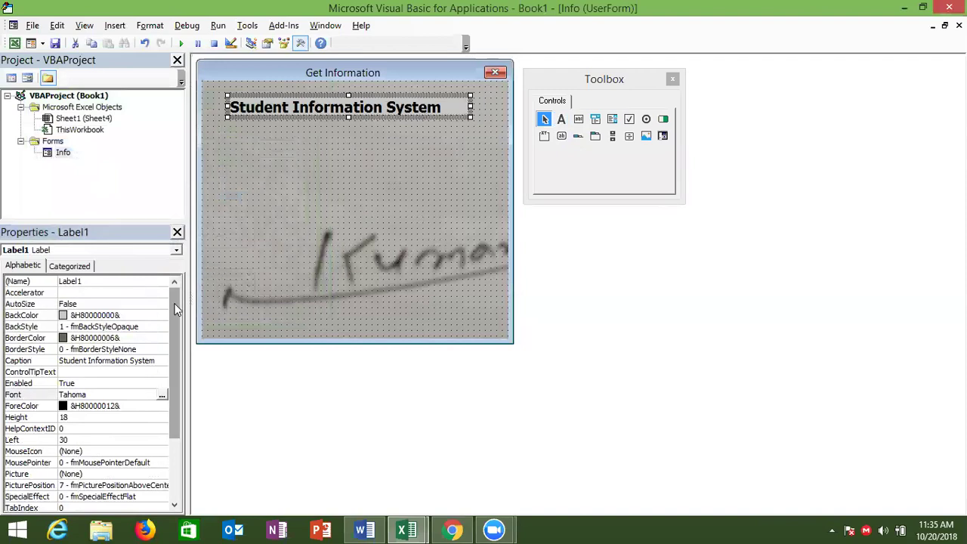
{"action": "left_click", "coordinate": [176, 359]}
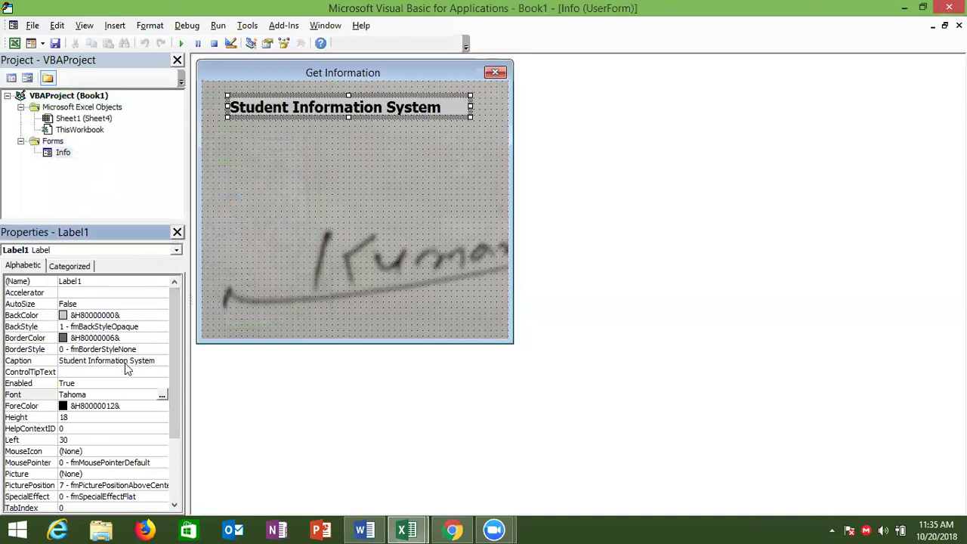
{"action": "left_click", "coordinate": [125, 362]}
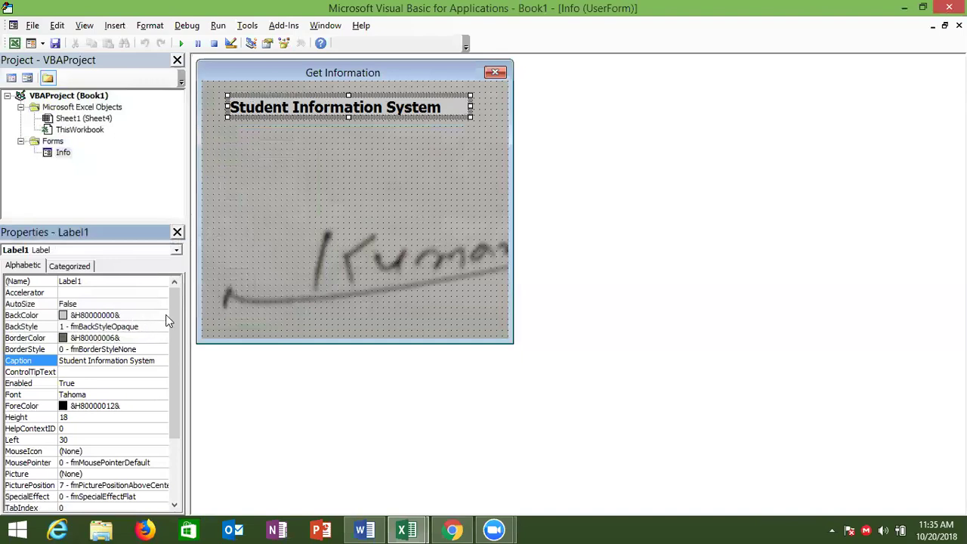
{"action": "left_click", "coordinate": [217, 310]}
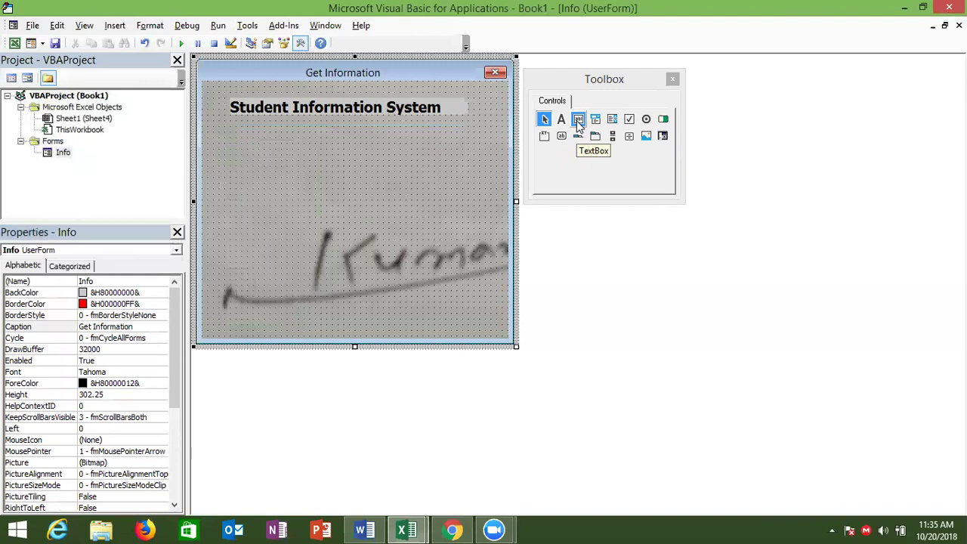
- Draw a text box below the heading
{"action": "left_click", "coordinate": [578, 123]}
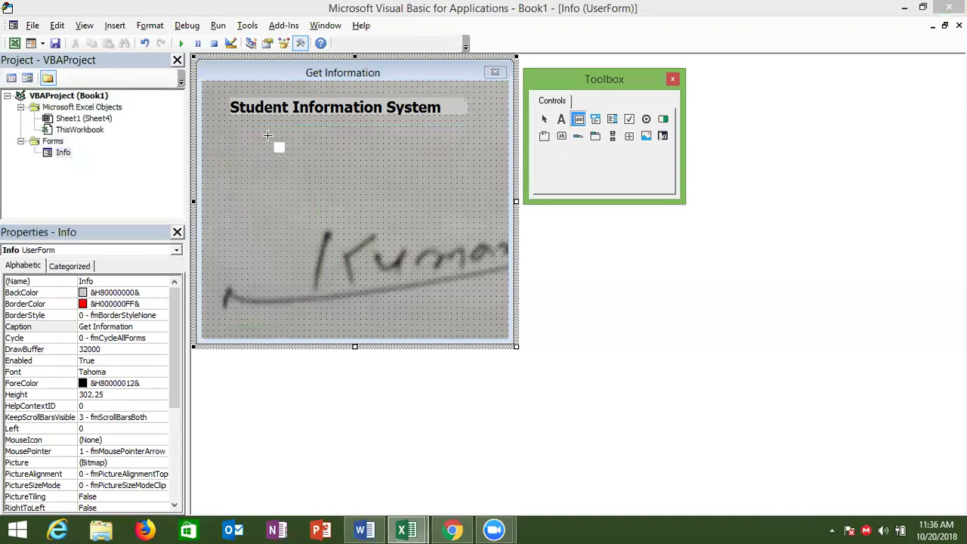
{"action": "mouse_move", "coordinate": [267, 133]}
{"action": "left_mouse_down"}
{"action": "mouse_move", "coordinate": [369, 156]}
{"action": "mouse_move", "coordinate": [365, 134]}
{"action": "left_mouse_up"}
{"action": "left_click", "coordinate": [346, 185]}
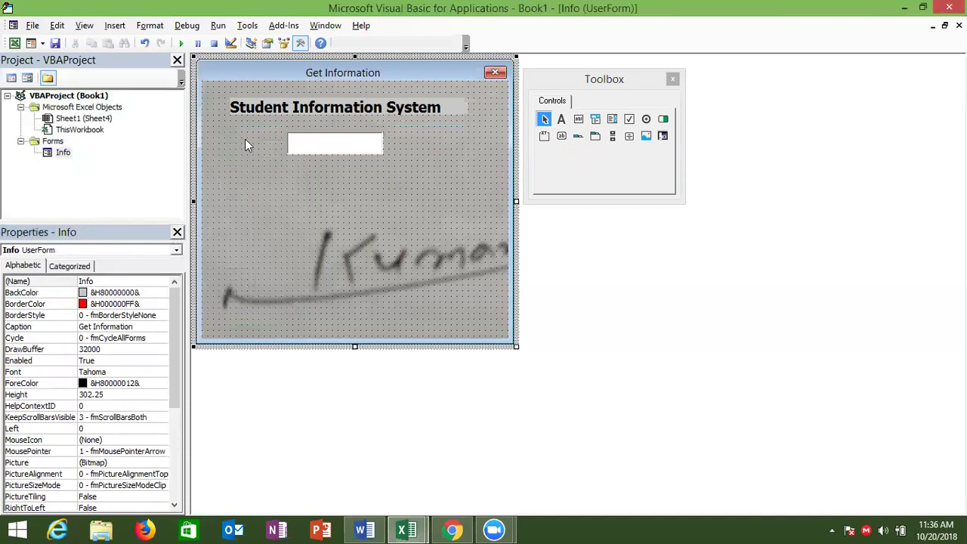
- Add a label captioned 'Name' and autosize it to its text
{"action": "left_click", "coordinate": [562, 124]}
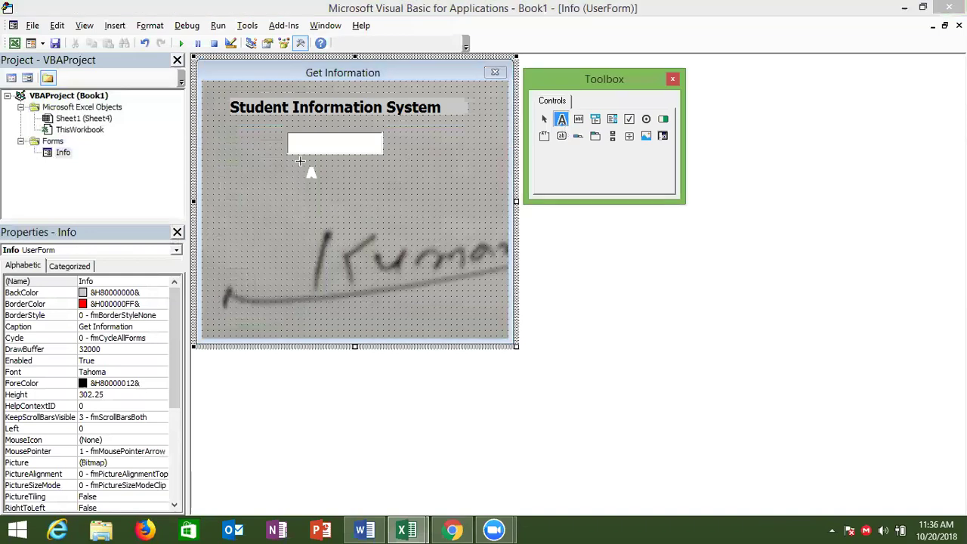
{"action": "left_click_drag", "start_coordinate": [212, 135], "coordinate": [270, 160]}
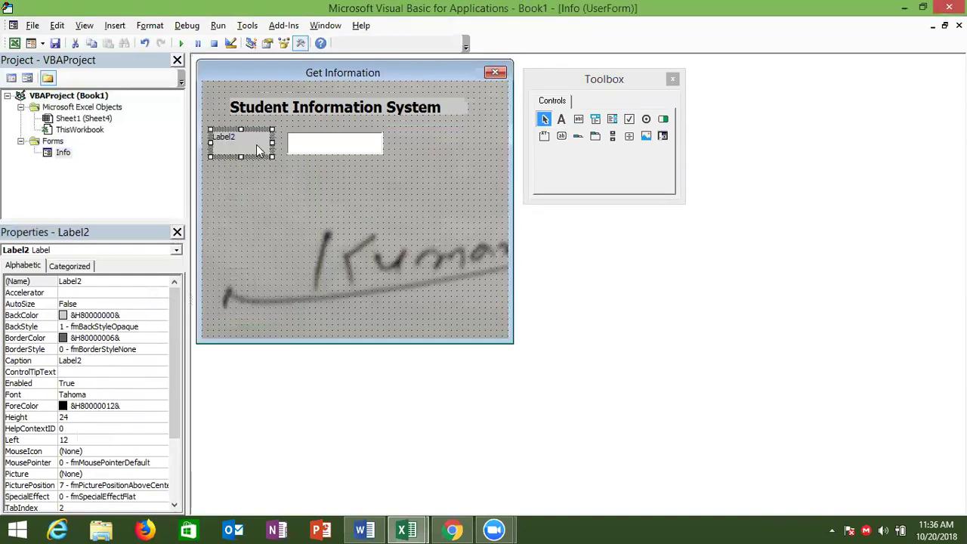
{"action": "left_click", "coordinate": [256, 144]}
{"action": "key", "text": "BackSpace"}
{"action": "key", "text": "BackSpace"}
{"action": "key", "text": "BackSpace"}
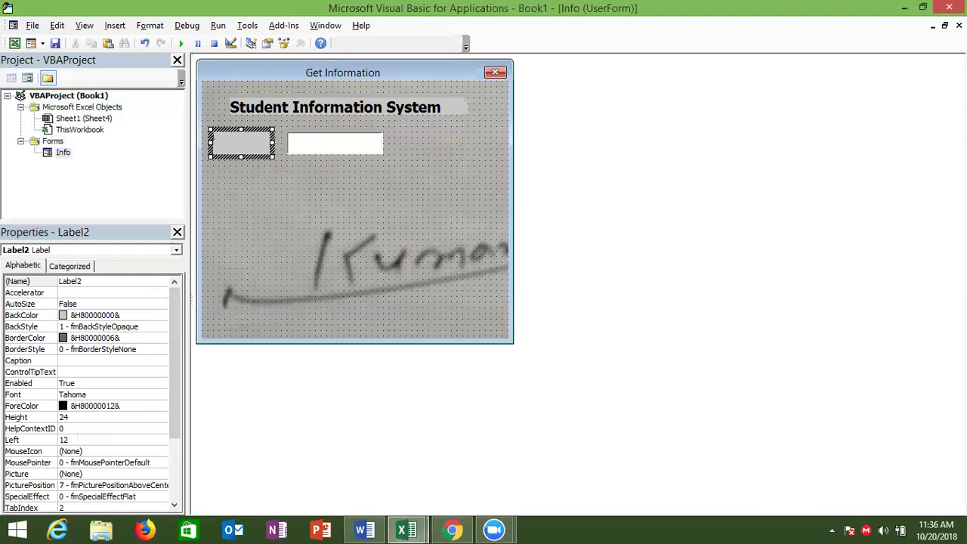
{"action": "type", "text": "Nam"}
{"action": "key", "text": "BackSpace"}
{"action": "key", "text": "BackSpace"}
{"action": "type", "text": "ame"}
{"action": "double_click", "coordinate": [273, 156]}
{"action": "left_click", "coordinate": [234, 148]}
- Move the Name label to sit just left of the text box
{"action": "left_click", "coordinate": [226, 138]}
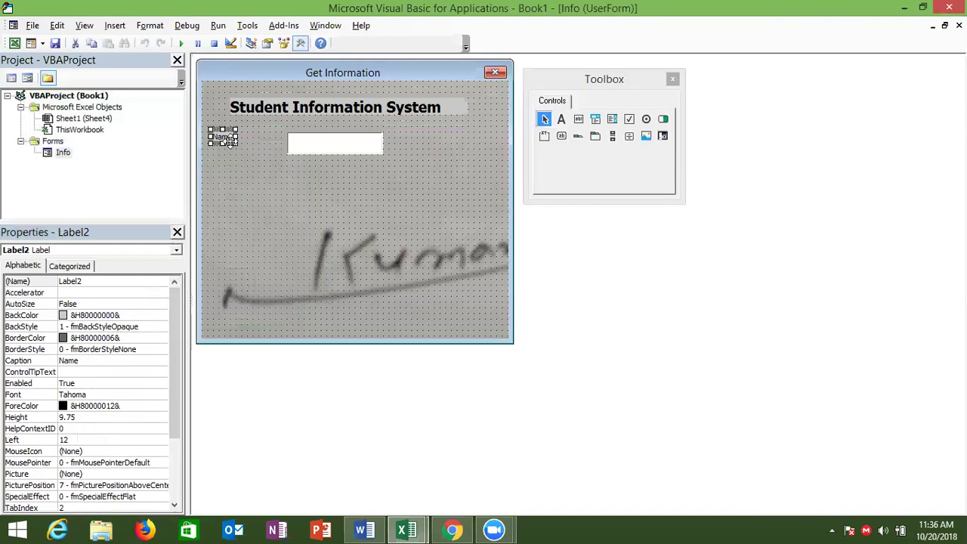
{"action": "left_click_drag", "start_coordinate": [229, 142], "coordinate": [277, 150]}
{"action": "left_click_drag", "start_coordinate": [278, 150], "coordinate": [277, 147]}
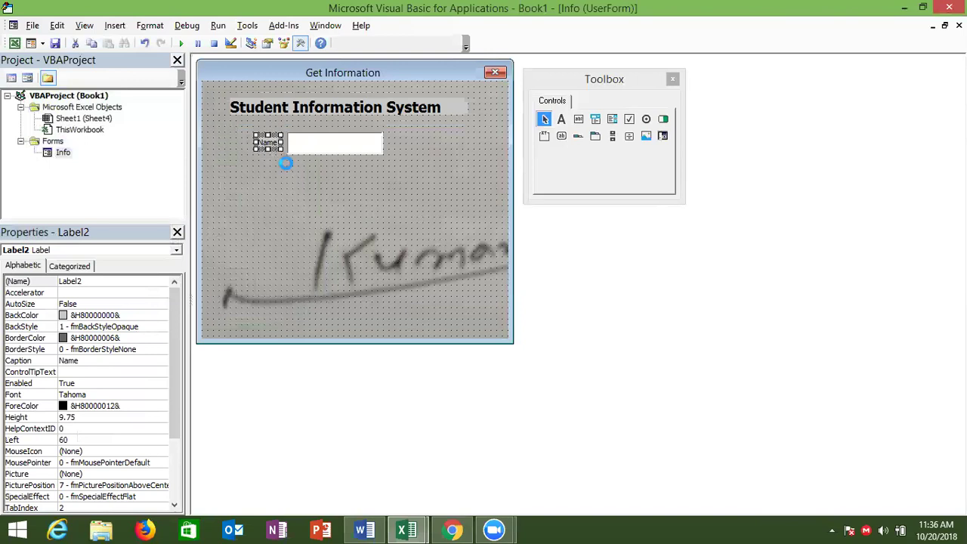
- Peek at the form's code, then return to the Info form design and select the text box
{"action": "double_click", "coordinate": [287, 164]}
{"action": "double_click", "coordinate": [64, 153]}
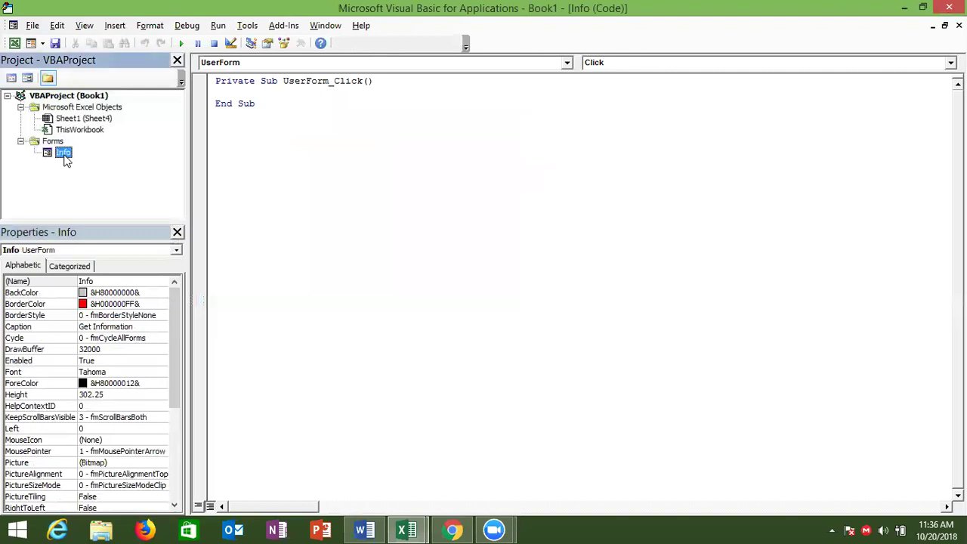
{"action": "left_click", "coordinate": [316, 149]}
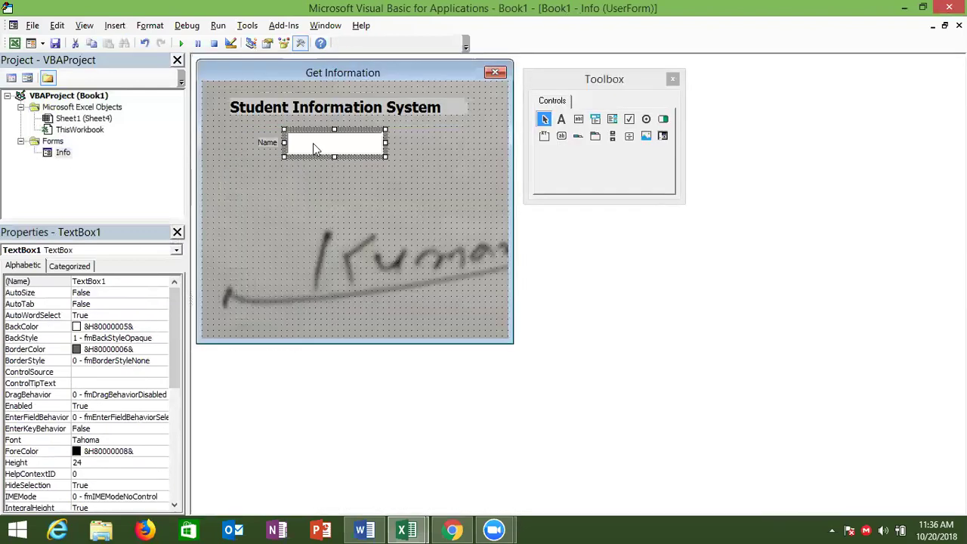
- Draw a combo box below TextBox1 with an autosized 'City' label to its left
{"action": "left_click", "coordinate": [596, 121]}
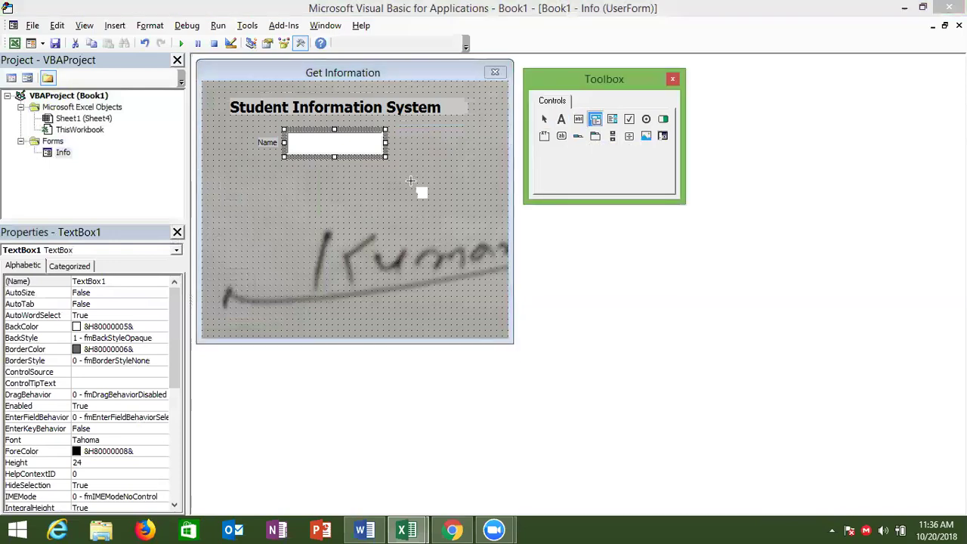
{"action": "left_click_drag", "start_coordinate": [290, 163], "coordinate": [383, 189]}
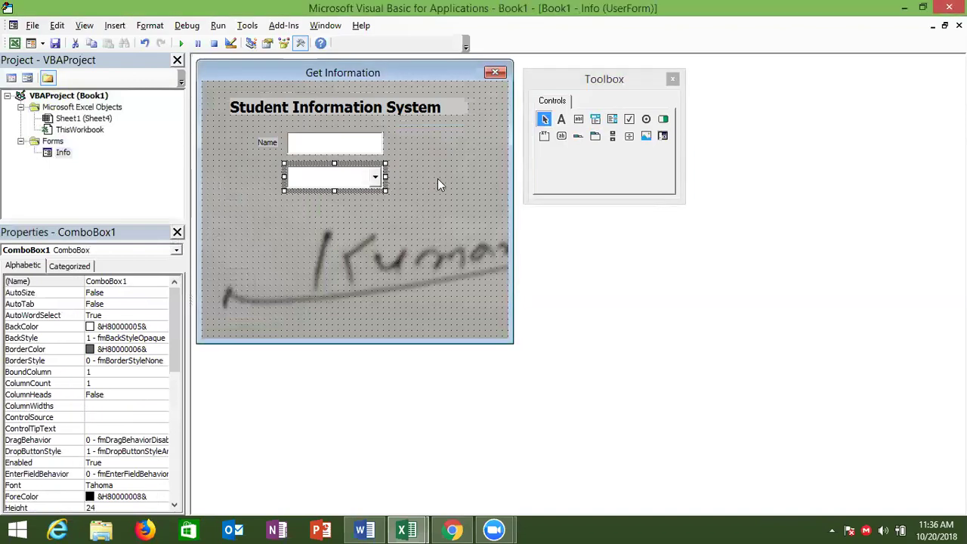
{"action": "left_click", "coordinate": [562, 119]}
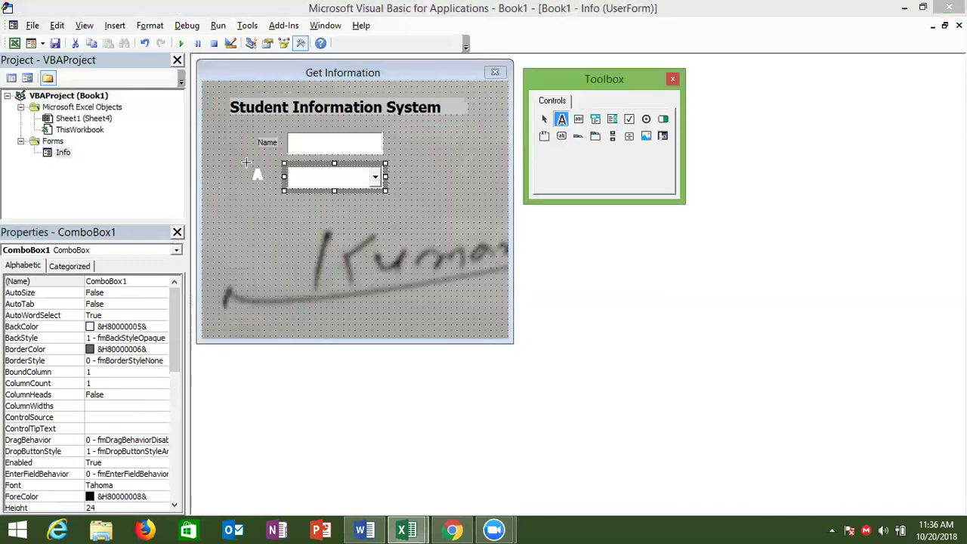
{"action": "left_click_drag", "start_coordinate": [253, 168], "coordinate": [281, 185]}
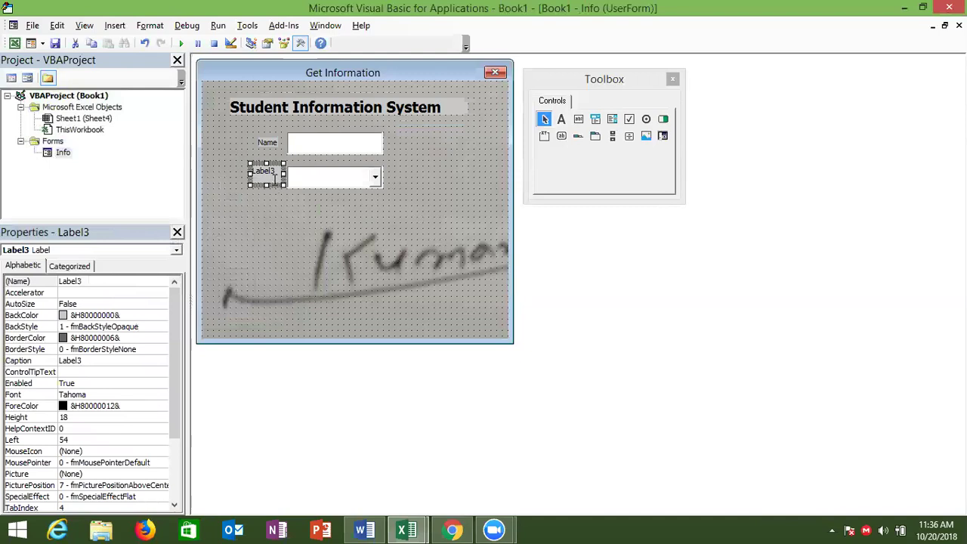
{"action": "key", "text": "BackSpace"}
{"action": "key", "text": "BackSpace"}
{"action": "key", "text": "BackSpace"}
{"action": "type", "text": "City"}
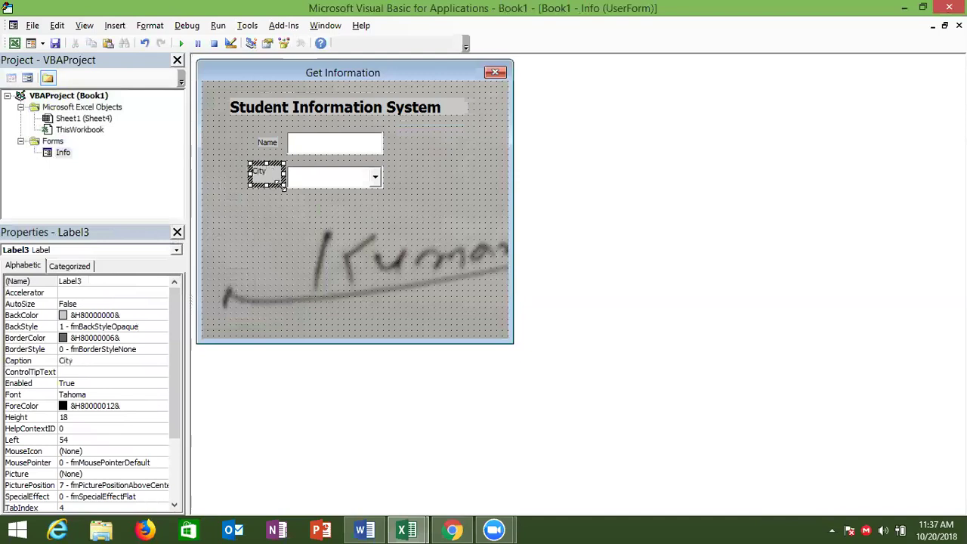
{"action": "double_click", "coordinate": [285, 187]}
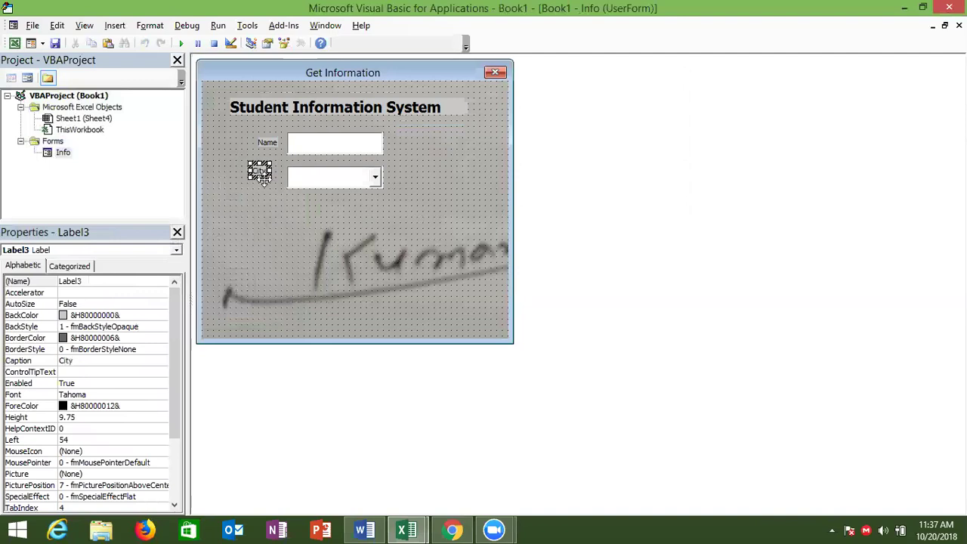
{"action": "left_click_drag", "start_coordinate": [266, 180], "coordinate": [277, 185]}
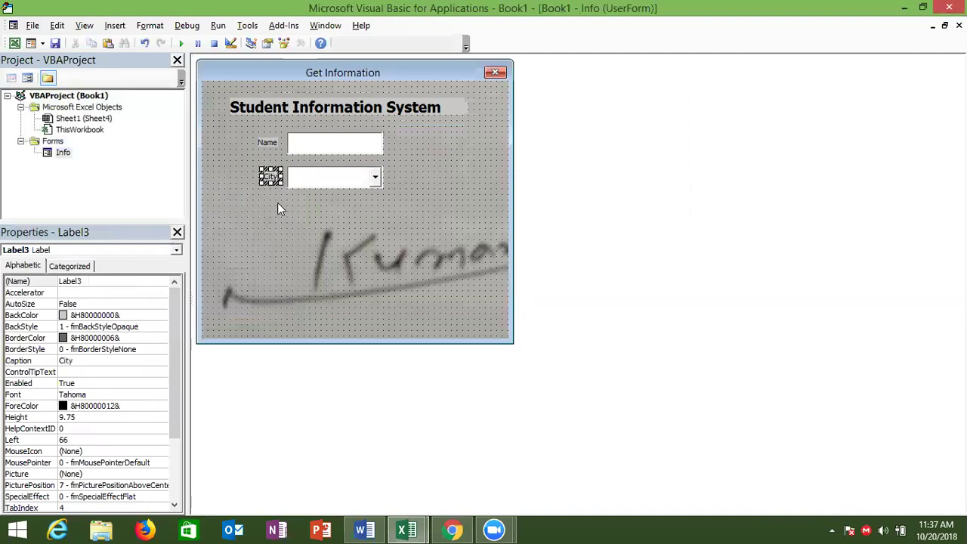
{"action": "left_click", "coordinate": [277, 204]}
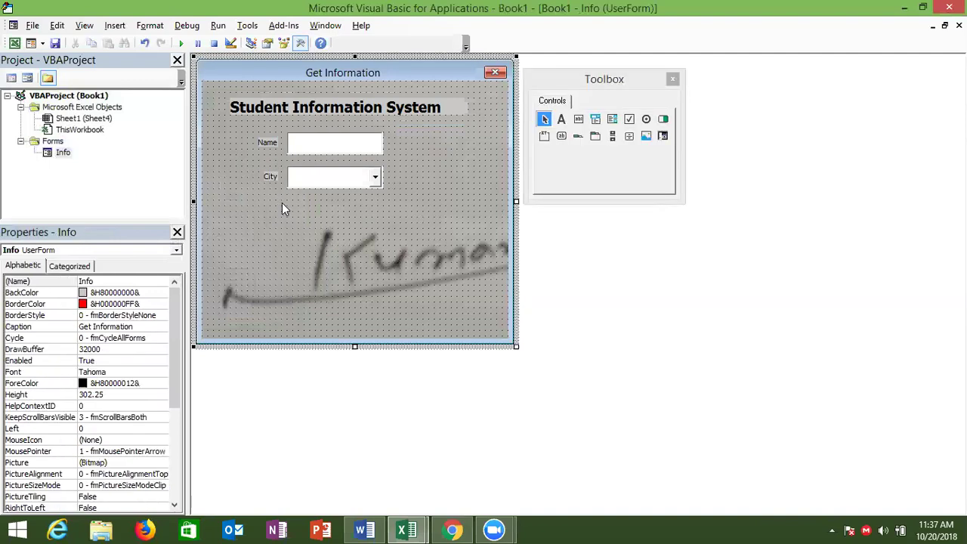
- Draw a list box below the City combo box
{"action": "left_click", "coordinate": [612, 120]}
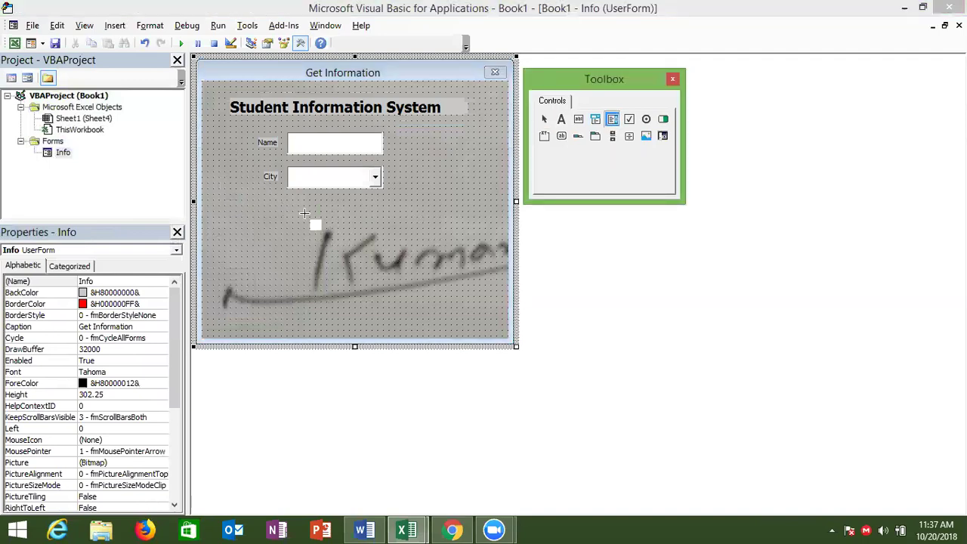
{"action": "left_click_drag", "start_coordinate": [293, 201], "coordinate": [381, 256]}
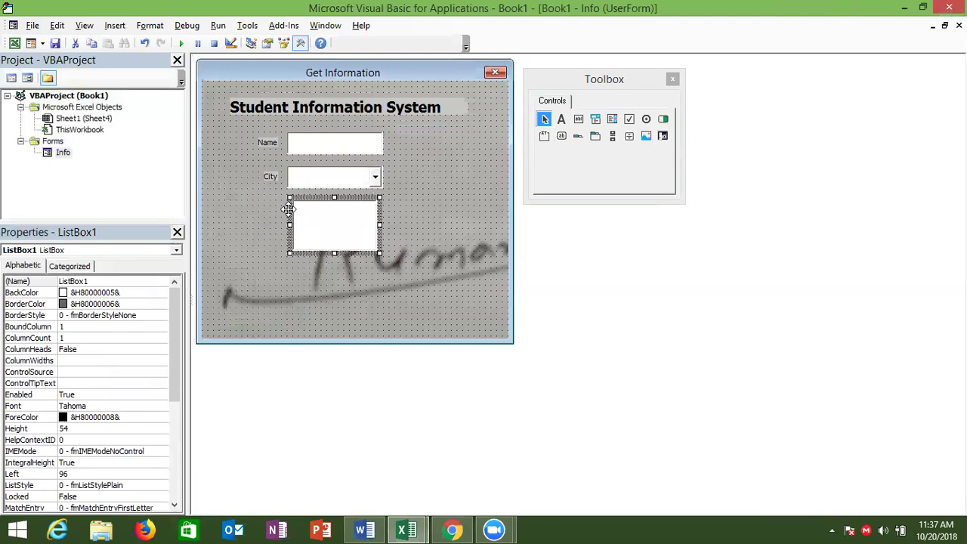
{"action": "left_click", "coordinate": [412, 211]}
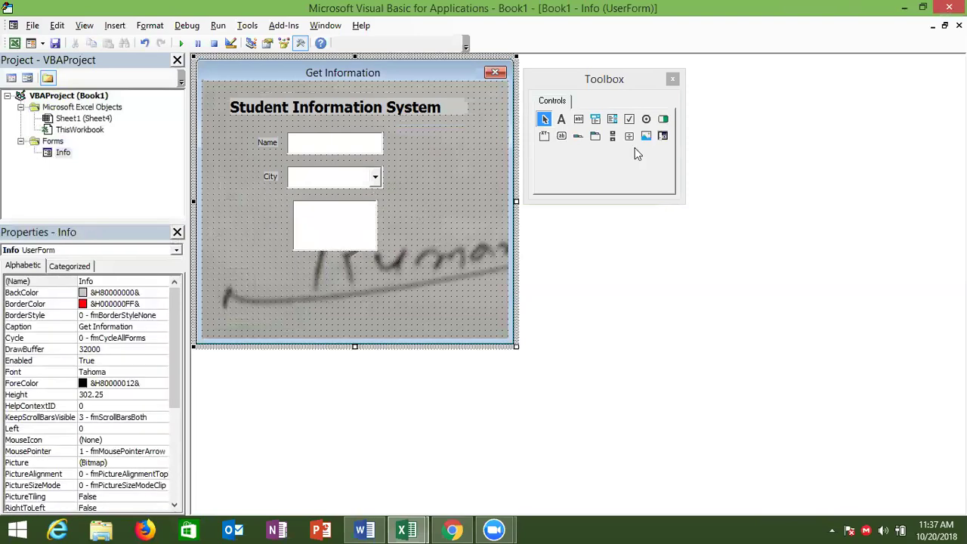
- Draw a check box in the lower left of the form captioned 'Demo'
{"action": "left_click", "coordinate": [629, 120]}
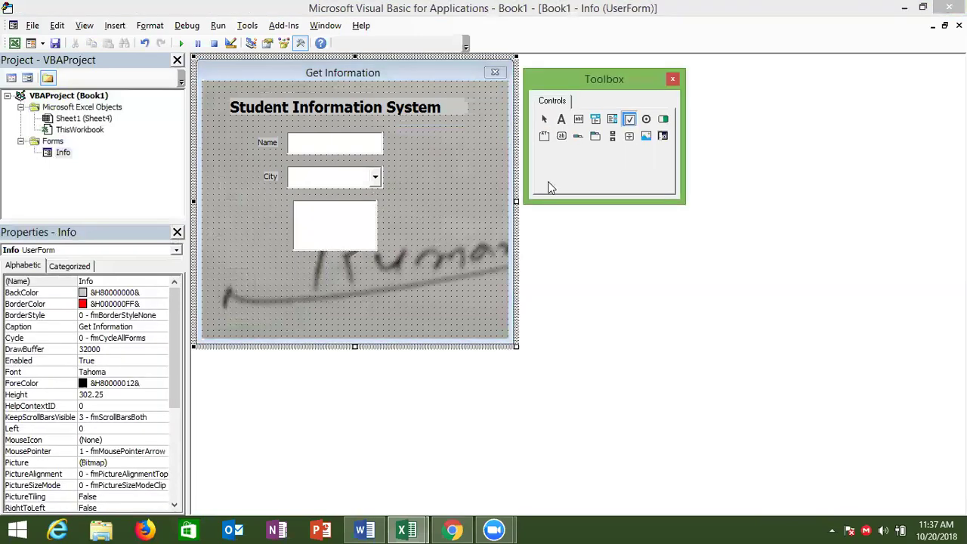
{"action": "left_click_drag", "start_coordinate": [236, 280], "coordinate": [307, 295]}
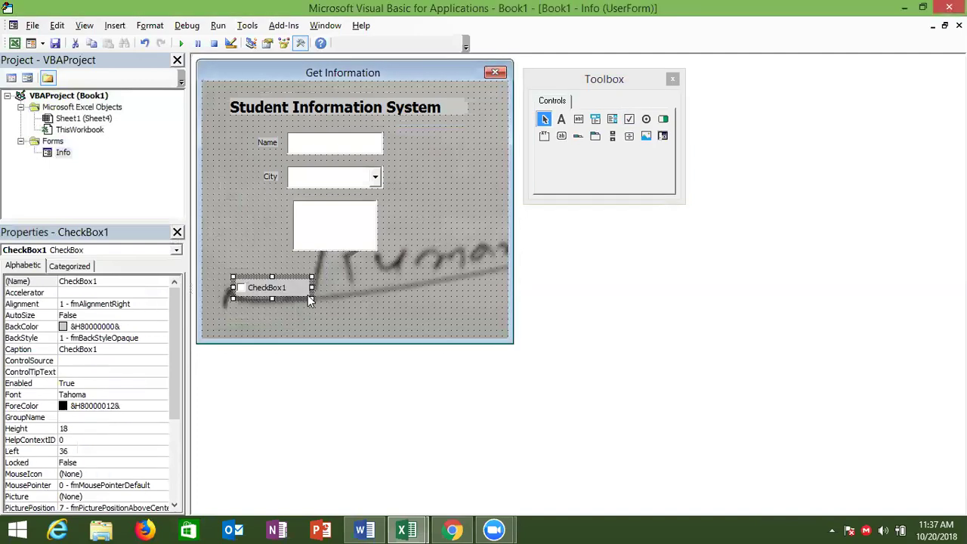
{"action": "left_click", "coordinate": [270, 293]}
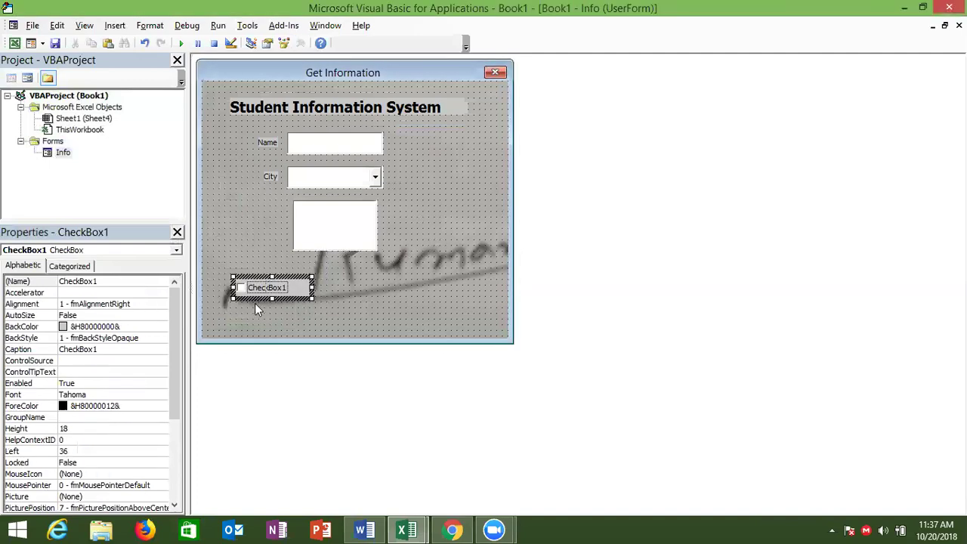
{"action": "key", "text": "BackSpace"}
{"action": "key", "text": "BackSpace"}
{"action": "key", "text": "BackSpace"}
{"action": "key", "text": "BackSpace"}
{"action": "key", "text": "BackSpace"}
{"action": "key", "text": "BackSpace"}
{"action": "key", "text": "BackSpace"}
{"action": "key", "text": "BackSpace"}
{"action": "type", "text": "Demo"}
{"action": "left_click", "coordinate": [331, 305]}
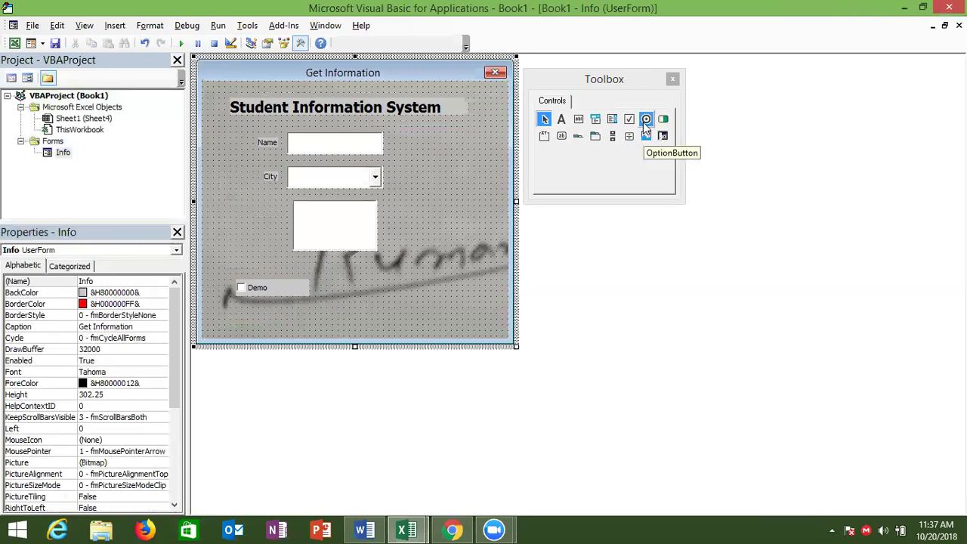
- Enlarge the form downward and add a frame captioned 'Type' below the Demo check box
{"action": "left_click_drag", "start_coordinate": [517, 347], "coordinate": [559, 414]}
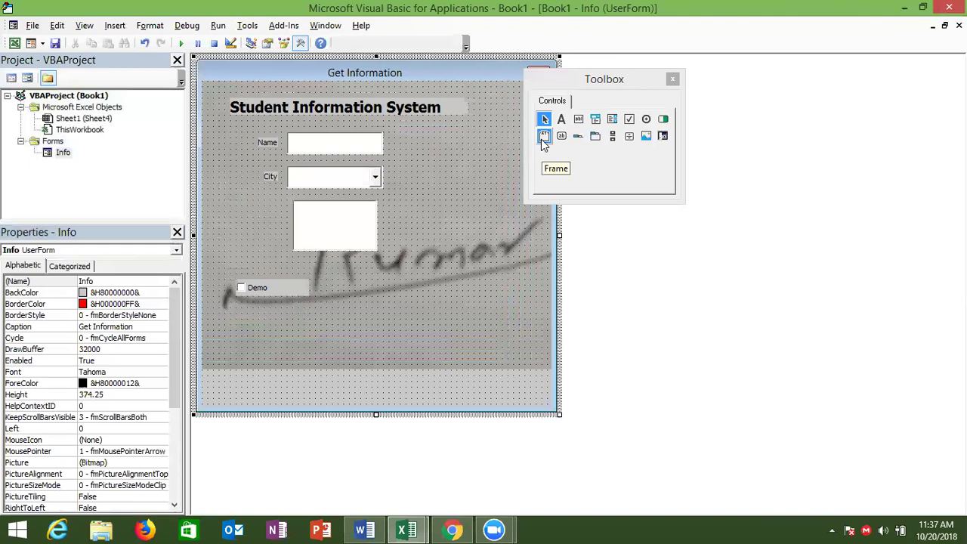
{"action": "left_click", "coordinate": [544, 137]}
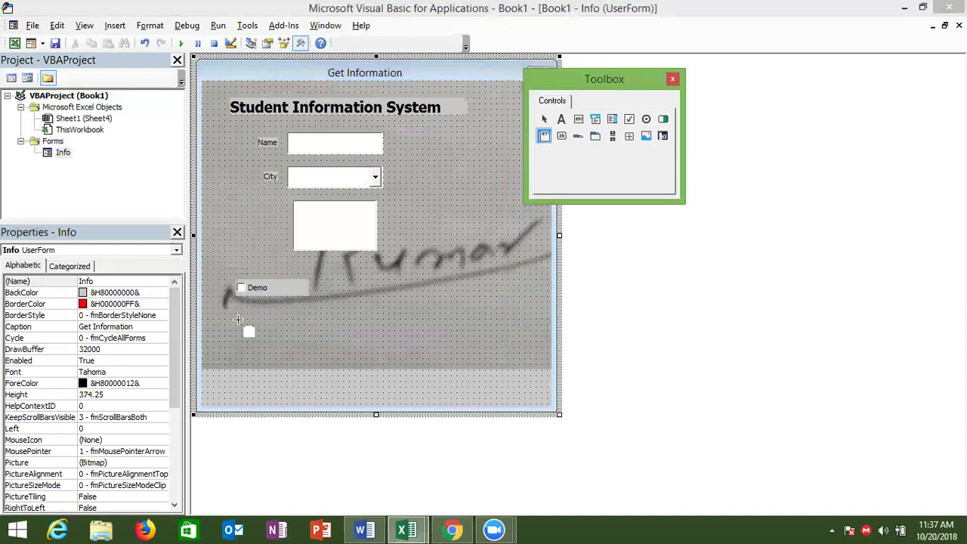
{"action": "left_click_drag", "start_coordinate": [230, 319], "coordinate": [464, 352]}
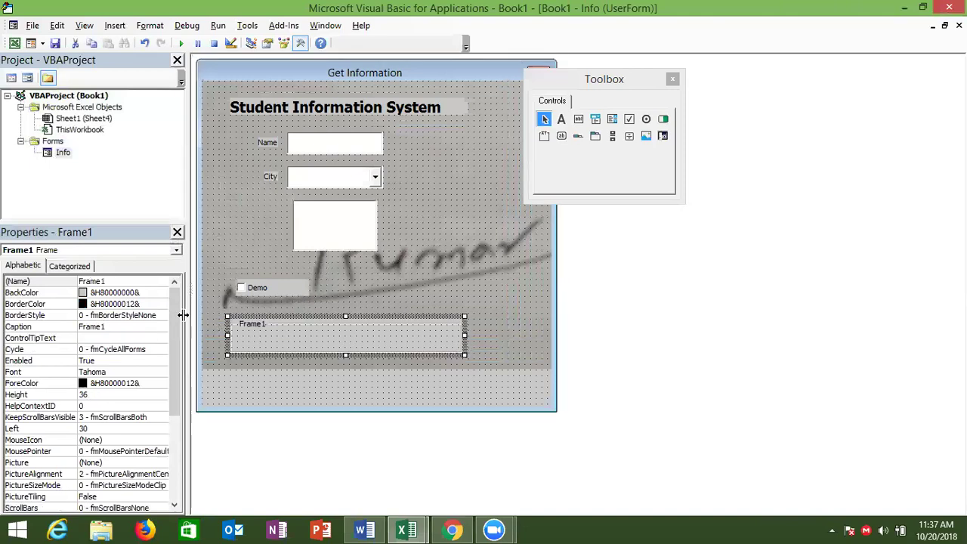
{"action": "left_click", "coordinate": [65, 327]}
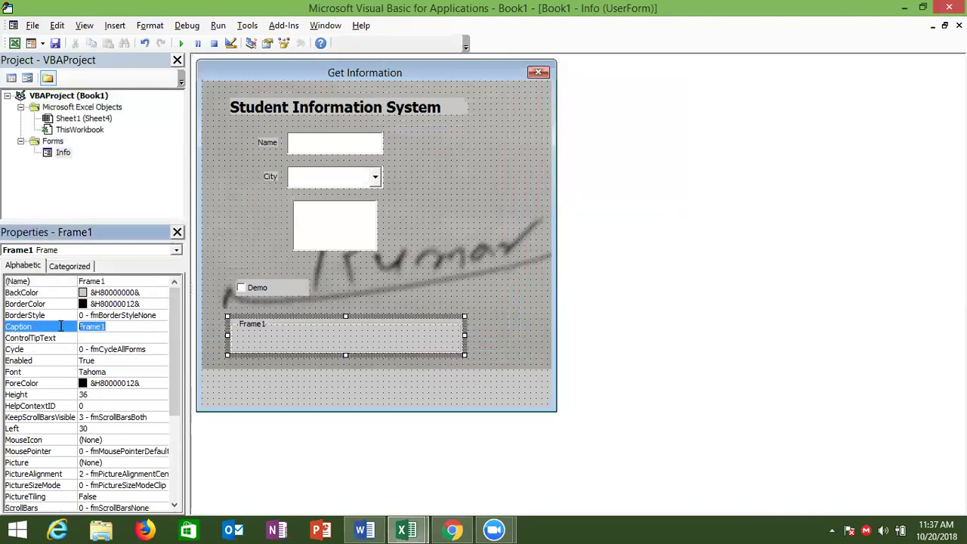
{"action": "type", "text": "Type"}
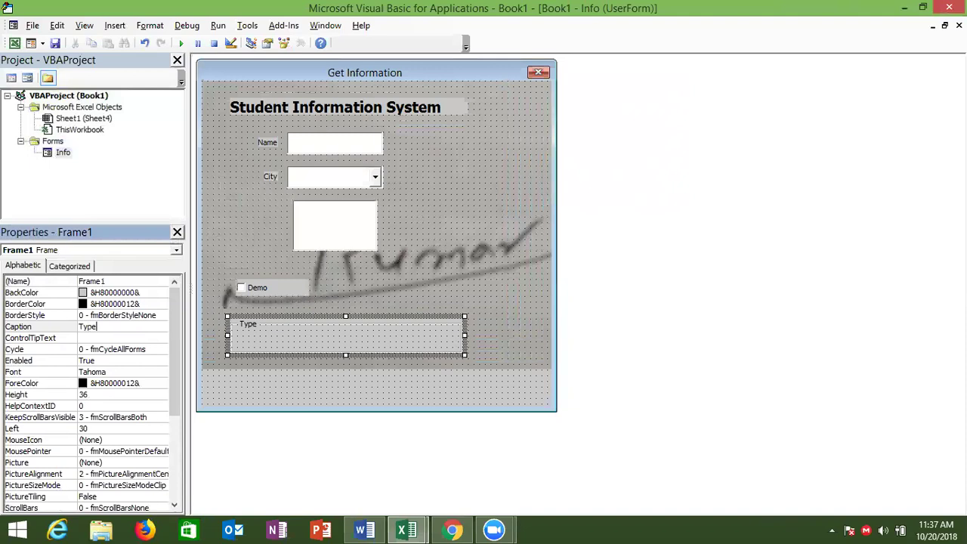
{"action": "left_click", "coordinate": [285, 354]}
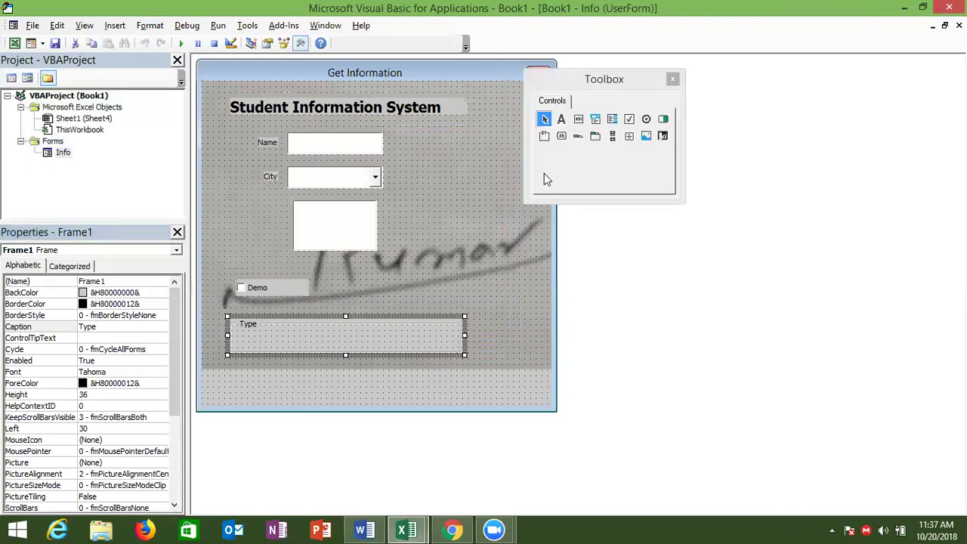
- Draw an option button inside the Type frame captioned 'Online'
{"action": "left_click", "coordinate": [646, 119]}
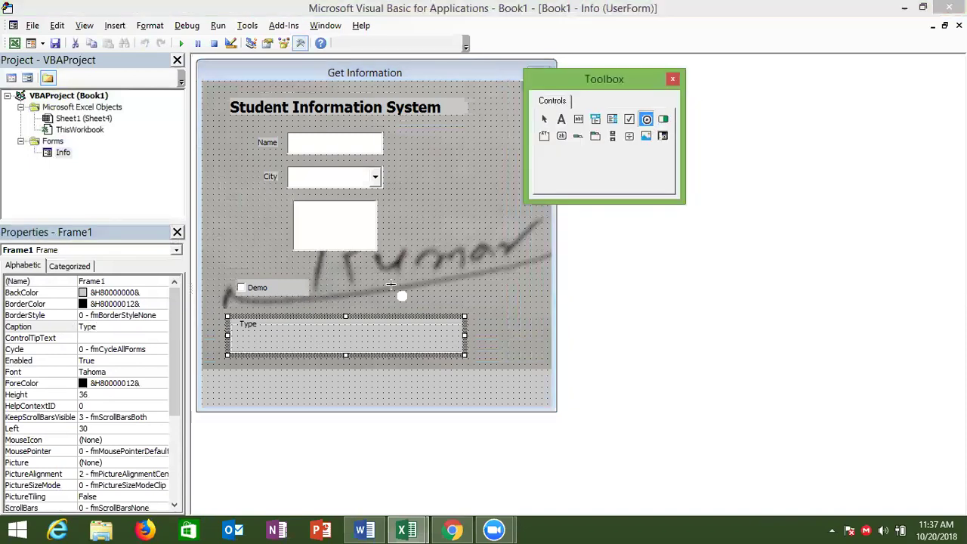
{"action": "mouse_move", "coordinate": [243, 337]}
{"action": "left_mouse_down"}
{"action": "mouse_move", "coordinate": [318, 349]}
{"action": "mouse_move", "coordinate": [294, 332]}
{"action": "mouse_move", "coordinate": [327, 337]}
{"action": "mouse_move", "coordinate": [283, 347]}
{"action": "left_mouse_up"}
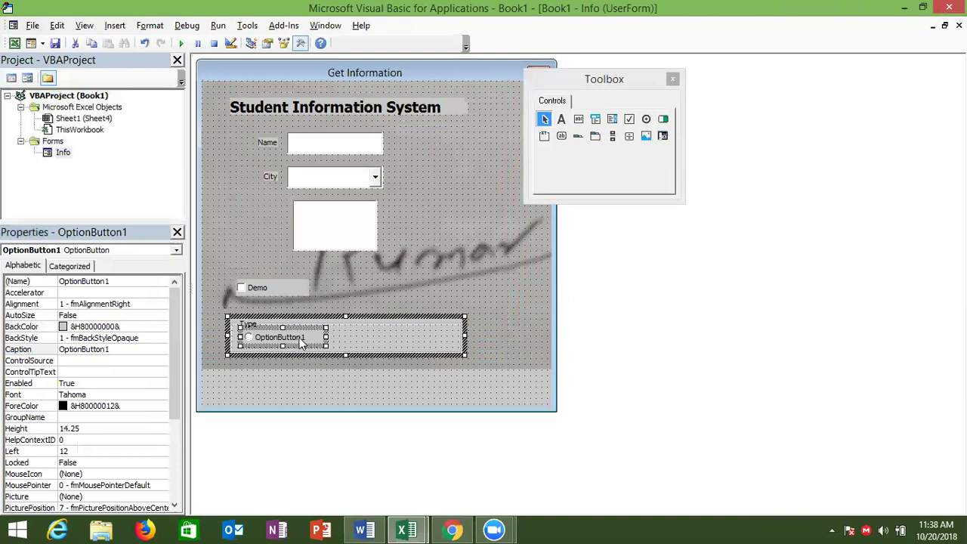
{"action": "left_click", "coordinate": [301, 343]}
{"action": "key", "text": "BackSpace"}
{"action": "key", "text": "BackSpace"}
{"action": "key", "text": "BackSpace"}
{"action": "key", "text": "BackSpace"}
{"action": "key", "text": "BackSpace"}
{"action": "key", "text": "BackSpace"}
{"action": "key", "text": "BackSpace"}
{"action": "key", "text": "BackSpace"}
{"action": "key", "text": "BackSpace"}
{"action": "key", "text": "BackSpace"}
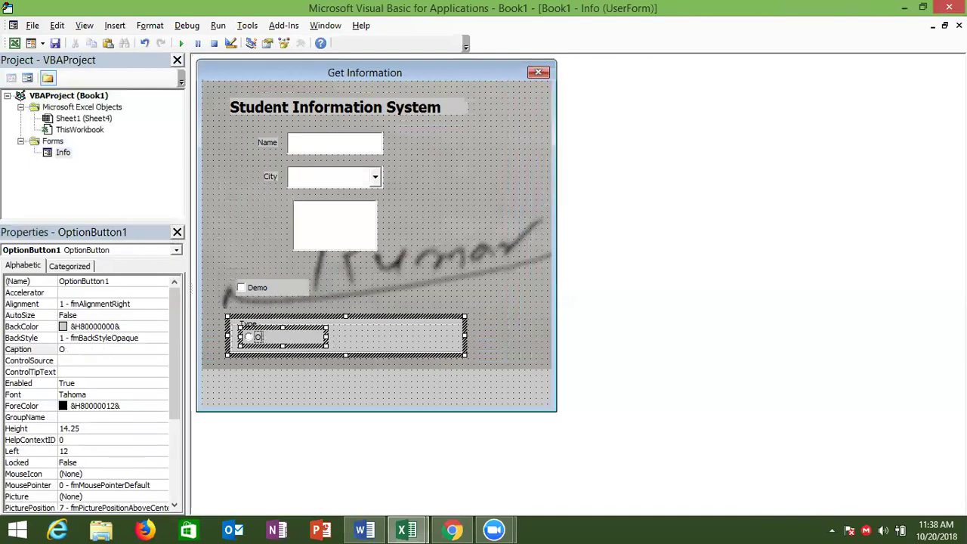
{"action": "key", "text": "BackSpace"}
{"action": "type", "text": "Onlinr"}
{"action": "key", "text": "BackSpace"}
{"action": "type", "text": "e"}
{"action": "left_click", "coordinate": [351, 390]}
- Add a second option button in the frame captioned 'DVD'
{"action": "left_click", "coordinate": [646, 119]}
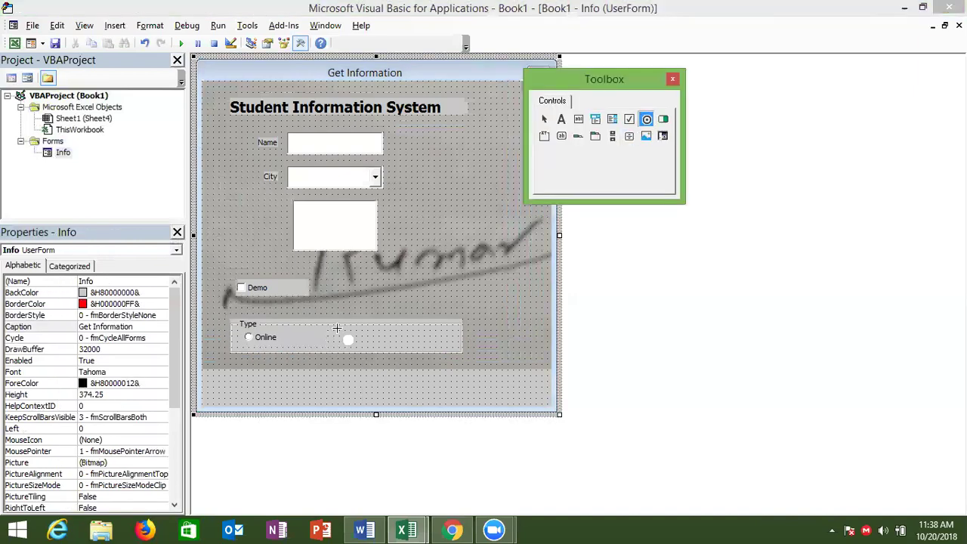
{"action": "left_click_drag", "start_coordinate": [340, 337], "coordinate": [449, 347]}
{"action": "left_click", "coordinate": [396, 340]}
{"action": "key", "text": "BackSpace"}
{"action": "key", "text": "BackSpace"}
{"action": "key", "text": "BackSpace"}
{"action": "key", "text": "BackSpace"}
{"action": "key", "text": "BackSpace"}
{"action": "key", "text": "BackSpace"}
{"action": "key", "text": "BackSpace"}
{"action": "key", "text": "BackSpace"}
{"action": "key", "text": "BackSpace"}
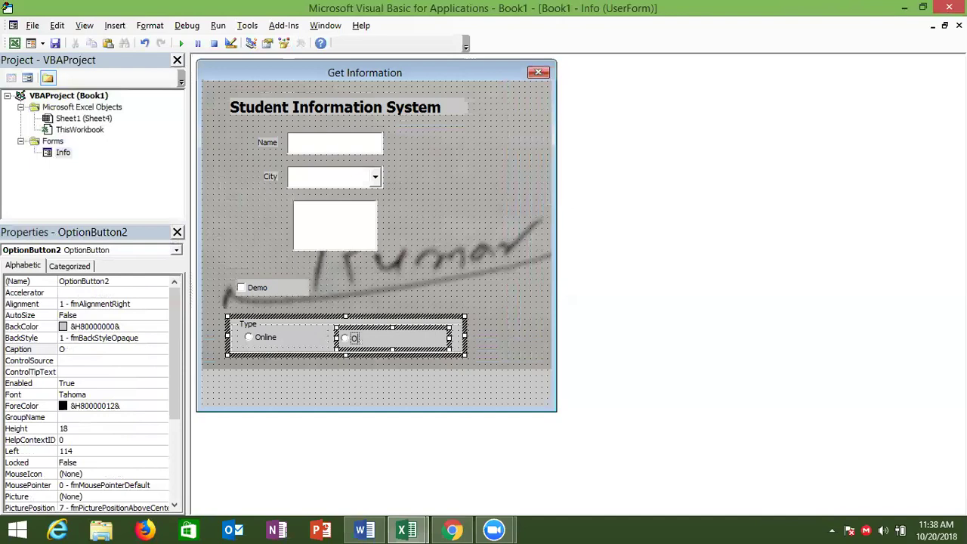
{"action": "key", "text": "BackSpace"}
{"action": "type", "text": "DVD"}
{"action": "left_click", "coordinate": [406, 385]}
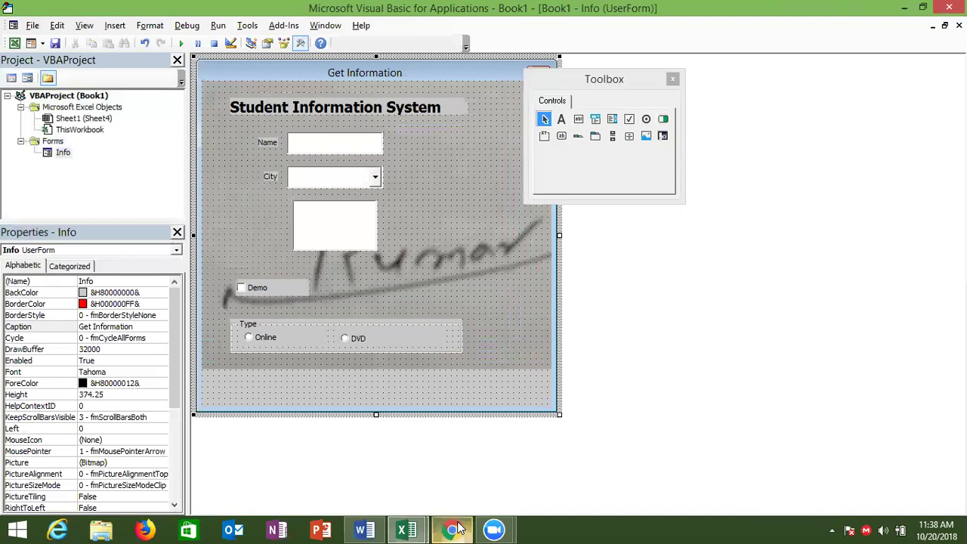
{"action": "left_click", "coordinate": [461, 532]}
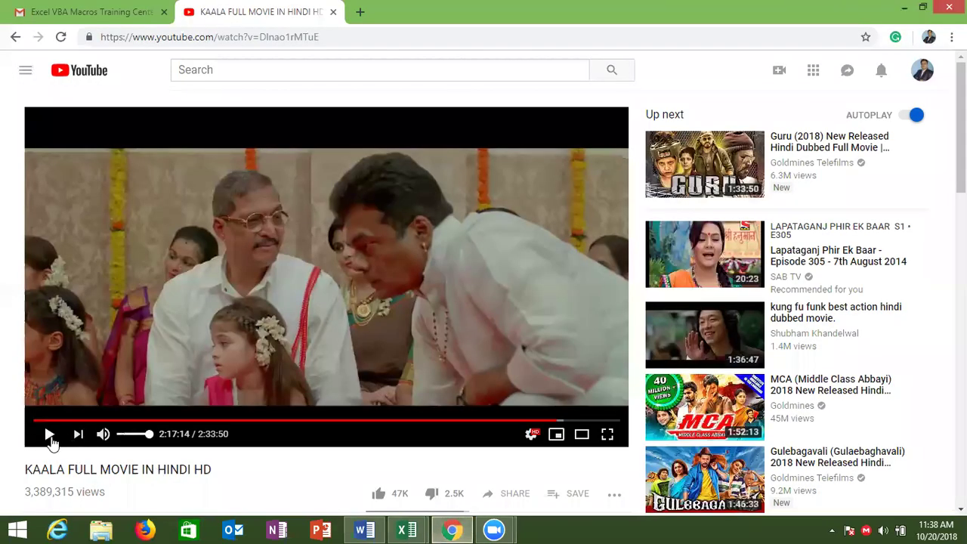
{"action": "left_click", "coordinate": [51, 441]}
{"action": "left_click", "coordinate": [51, 442]}
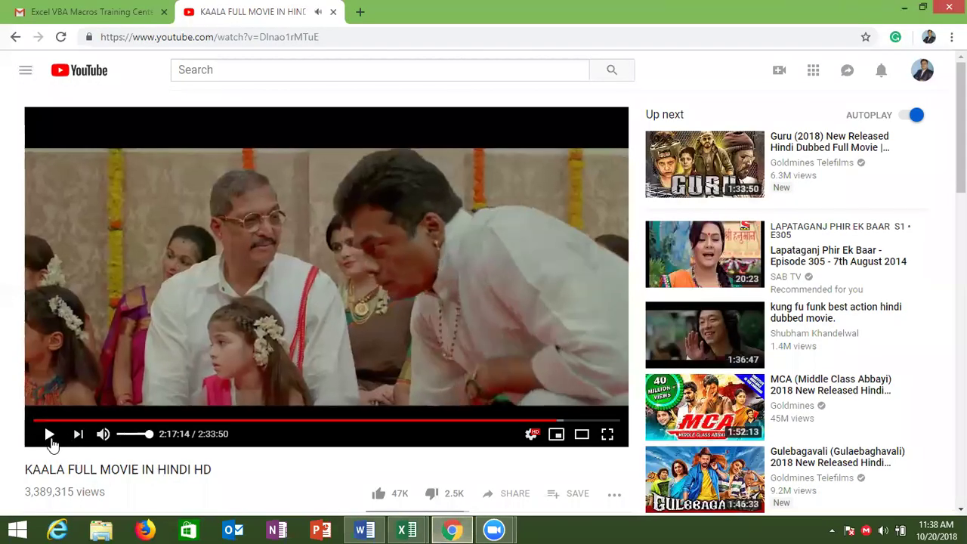
{"action": "key", "text": "super+d"}
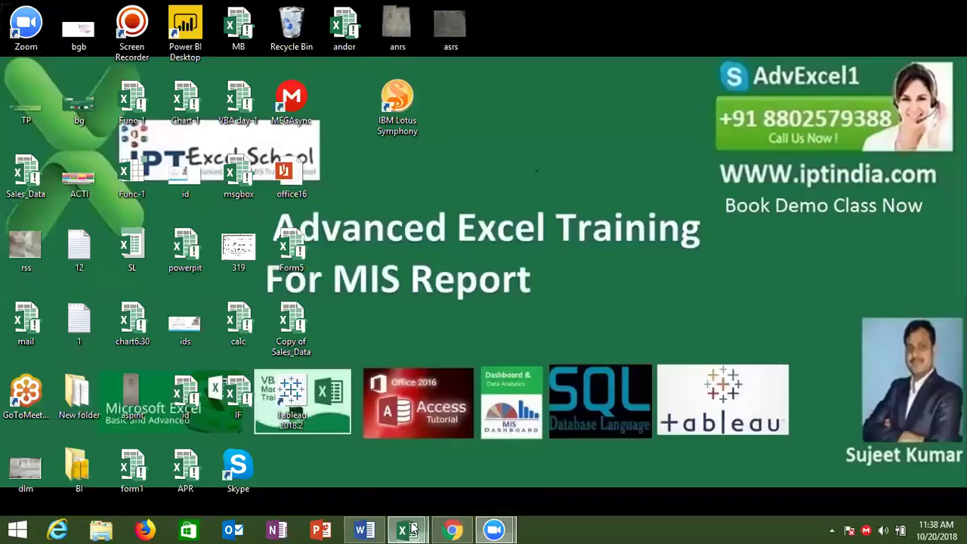
{"action": "mouse_move", "coordinate": [412, 529]}
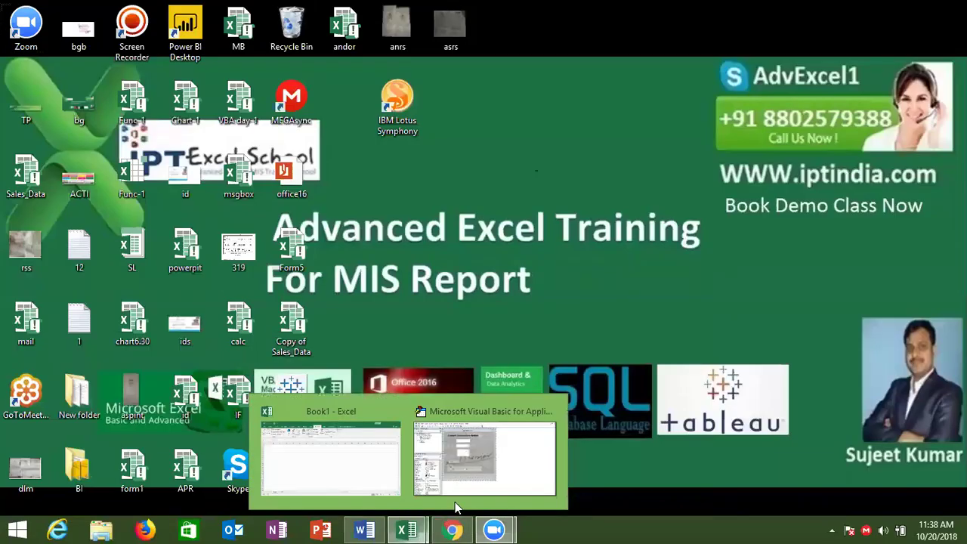
{"action": "left_click", "coordinate": [455, 502]}
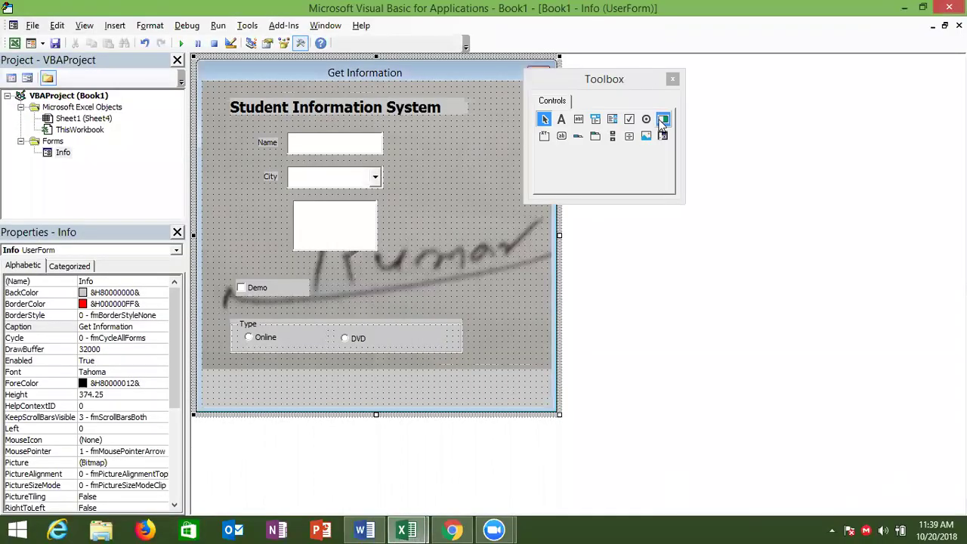
- Draw ToggleButton1 at the lower left of the form, below the Type frame
{"action": "left_click", "coordinate": [662, 119]}
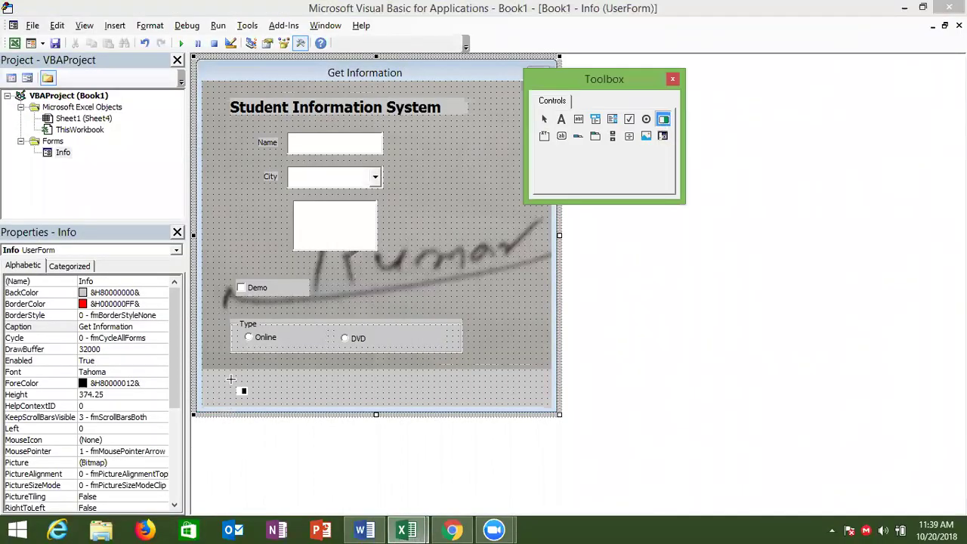
{"action": "left_click_drag", "start_coordinate": [222, 368], "coordinate": [299, 396]}
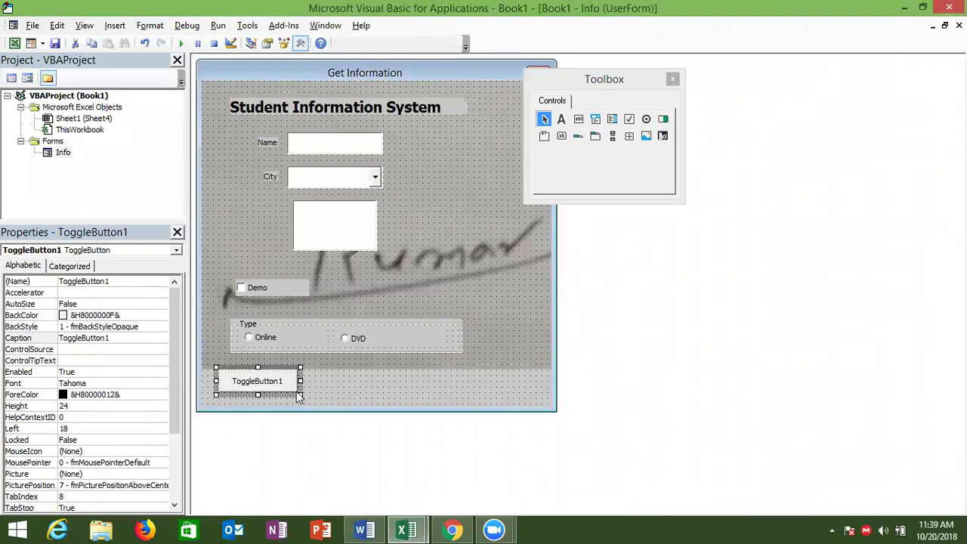
{"action": "left_click", "coordinate": [325, 390]}
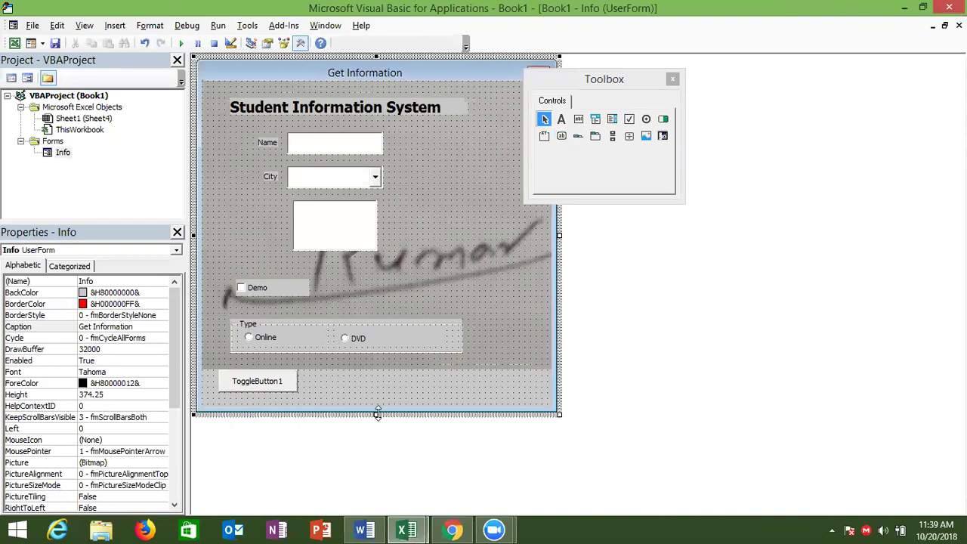
- Extend the form's height and add an 'OK' command button right of ToggleButton1
{"action": "left_click_drag", "start_coordinate": [377, 414], "coordinate": [377, 452]}
{"action": "left_click", "coordinate": [561, 136]}
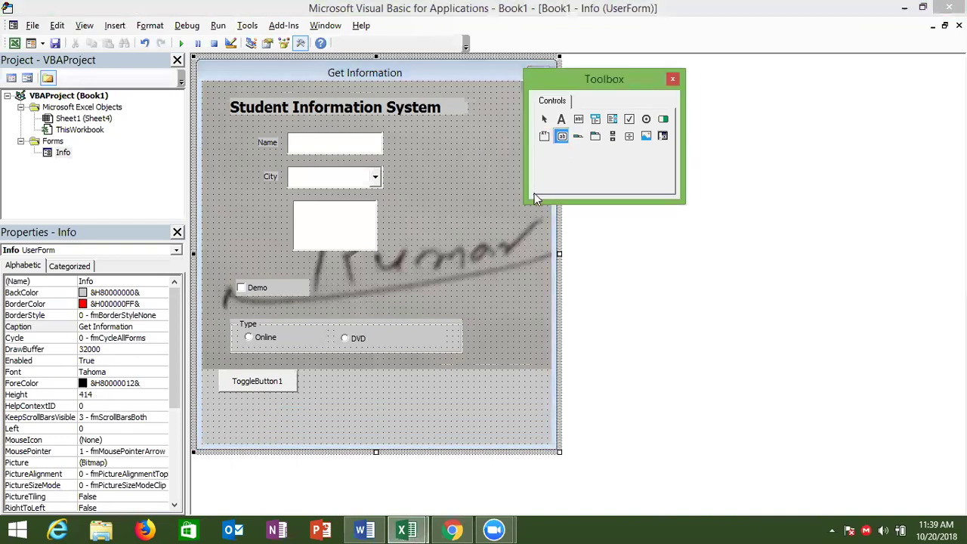
{"action": "left_click_drag", "start_coordinate": [388, 384], "coordinate": [469, 406]}
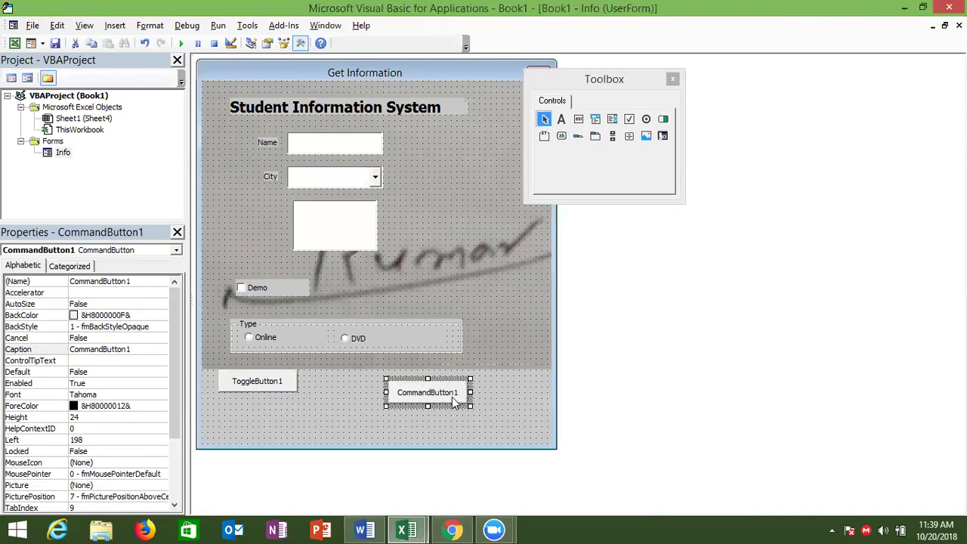
{"action": "left_click", "coordinate": [454, 402]}
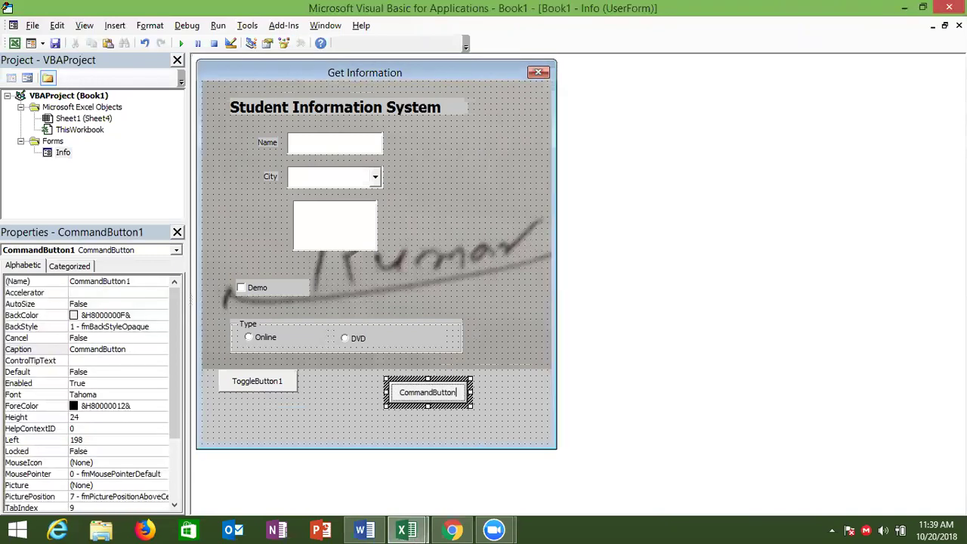
{"action": "key", "text": "BackSpace"}
{"action": "key", "text": "BackSpace"}
{"action": "key", "text": "BackSpace"}
{"action": "type", "text": "O"}
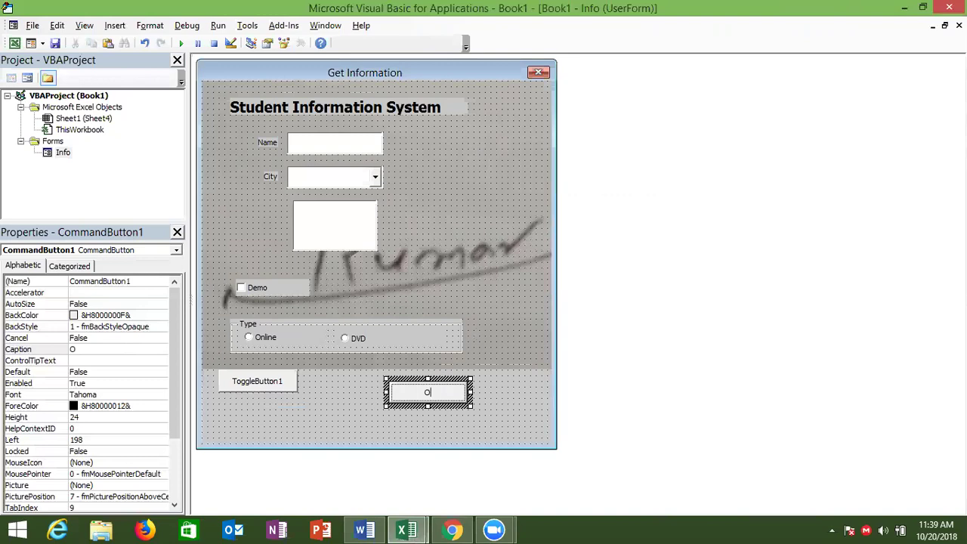
{"action": "type", "text": "K"}
{"action": "left_click", "coordinate": [387, 429]}
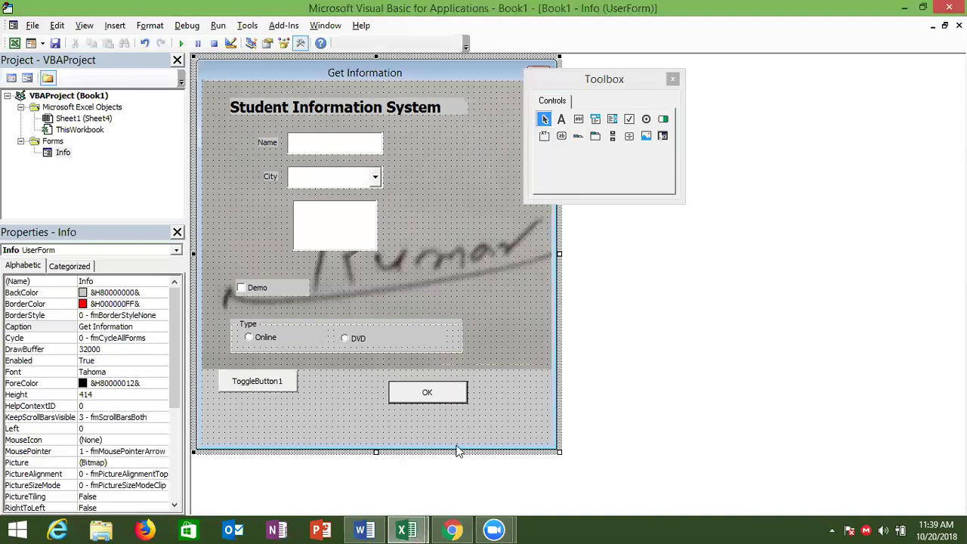
{"action": "left_click_drag", "start_coordinate": [561, 452], "coordinate": [582, 470]}
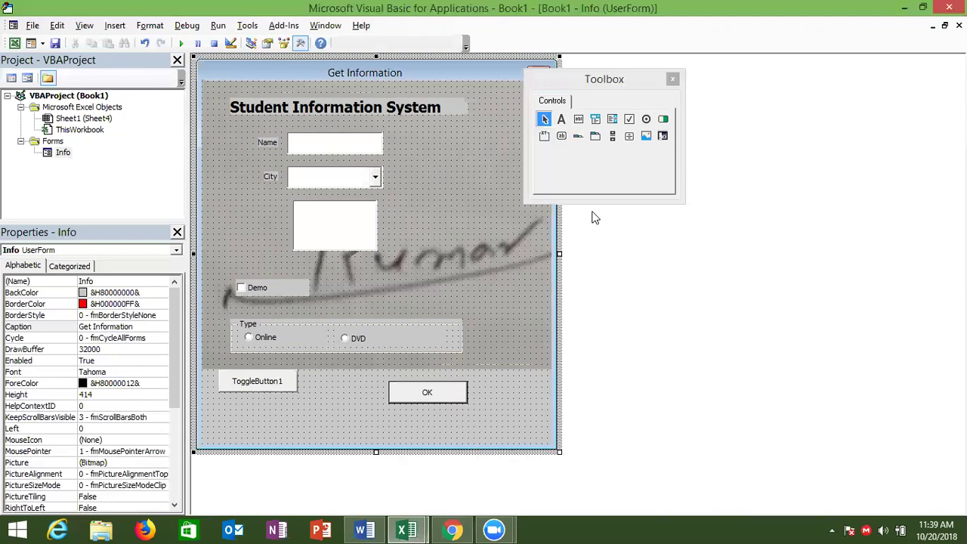
{"action": "left_click", "coordinate": [580, 141]}
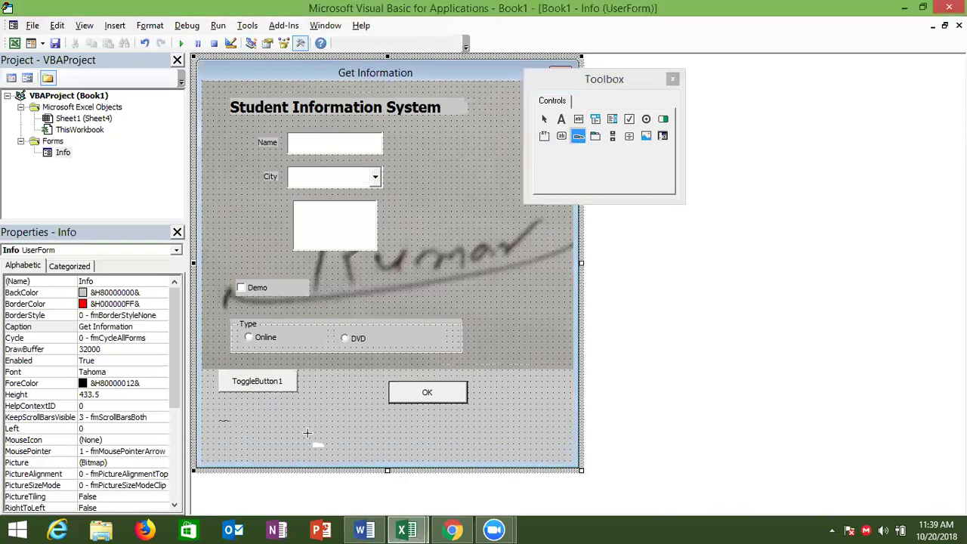
- Draw a tab strip at the bottom of the form below ToggleButton1
{"action": "left_click_drag", "start_coordinate": [307, 433], "coordinate": [379, 451]}
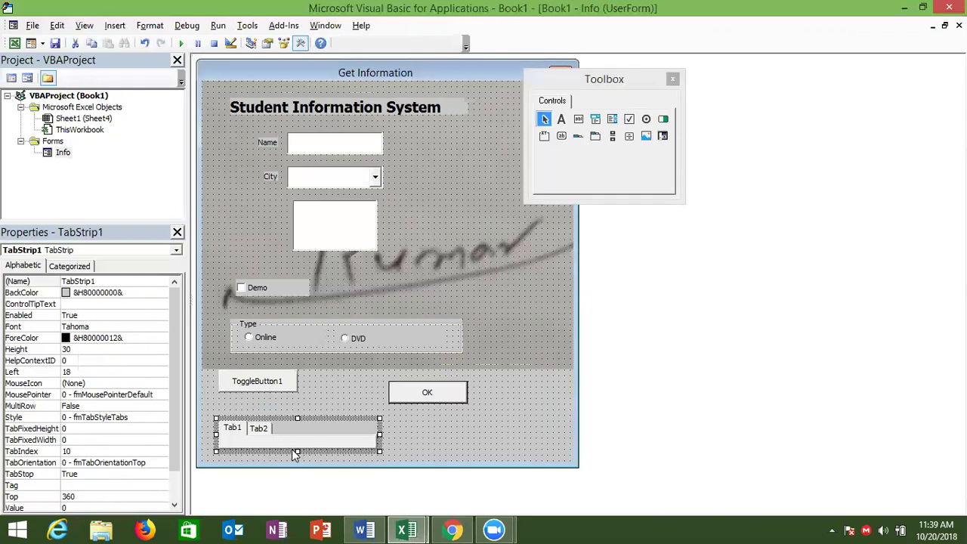
{"action": "left_click", "coordinate": [260, 431]}
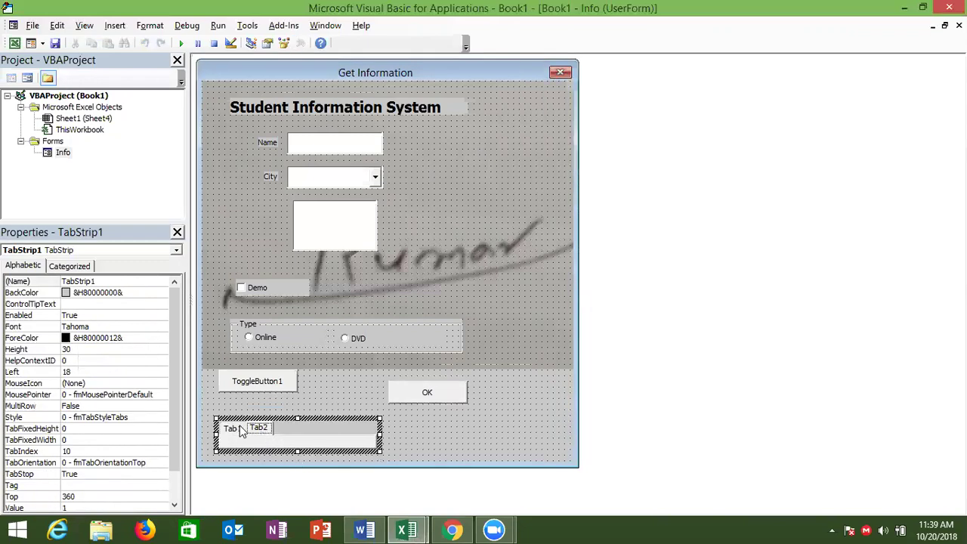
{"action": "left_click", "coordinate": [235, 430]}
{"action": "left_click", "coordinate": [257, 430]}
- Add two new pages so the tab strip has tabs Tab1 through Tab4
{"action": "right_click", "coordinate": [255, 432]}
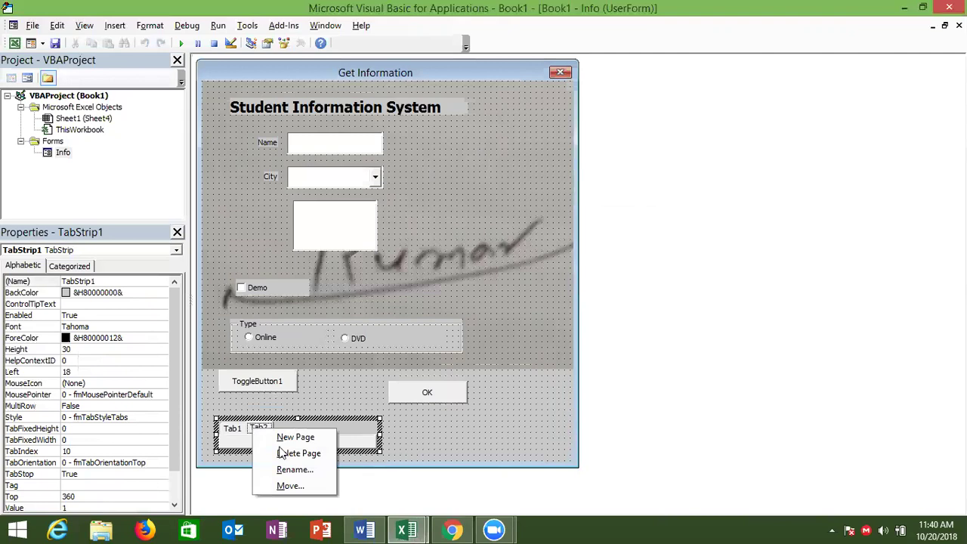
{"action": "left_click", "coordinate": [288, 438]}
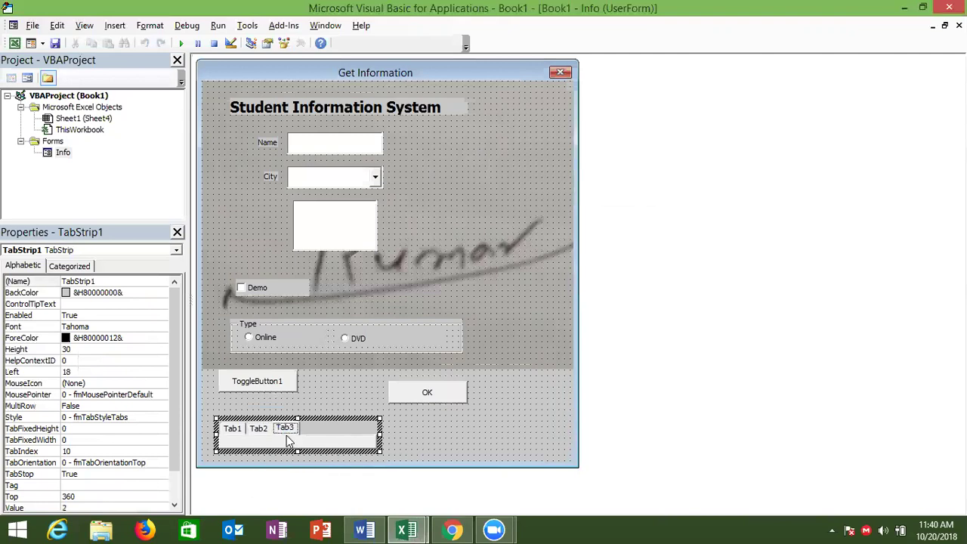
{"action": "right_click", "coordinate": [288, 431]}
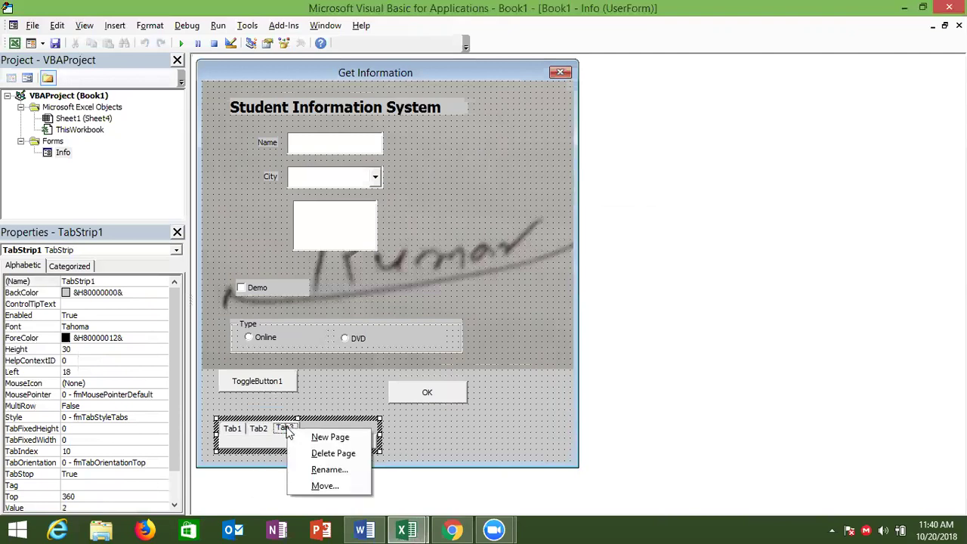
{"action": "left_click", "coordinate": [321, 438]}
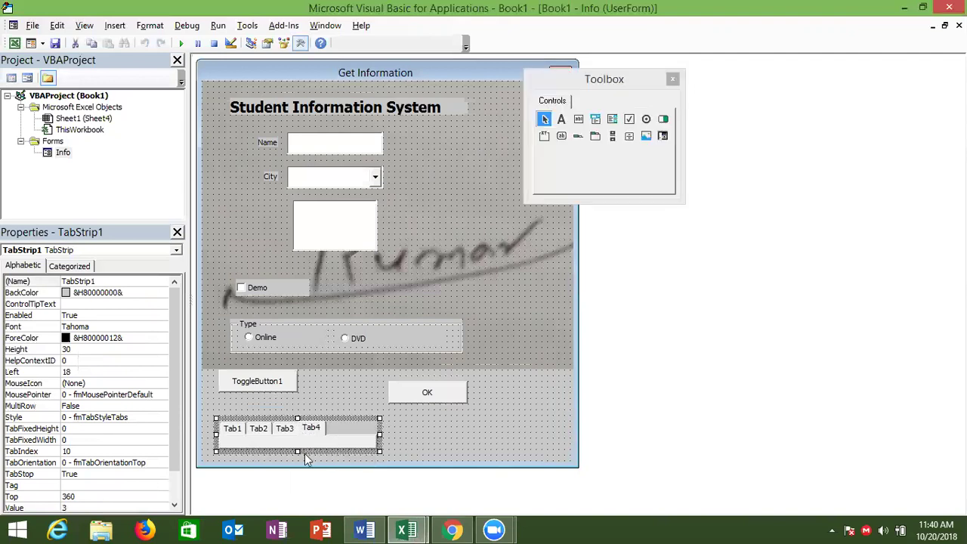
{"action": "left_click", "coordinate": [417, 460]}
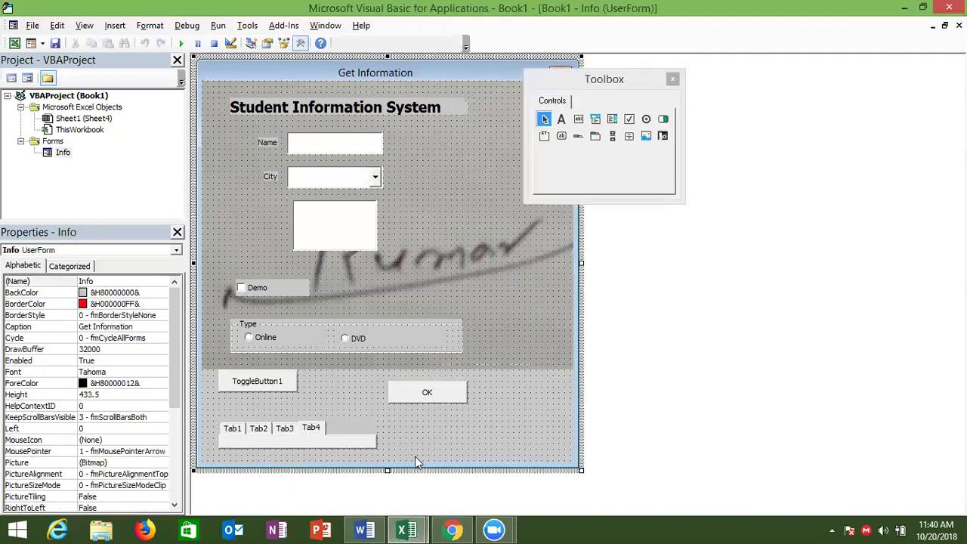
{"action": "left_click", "coordinate": [242, 436]}
{"action": "left_click", "coordinate": [244, 437]}
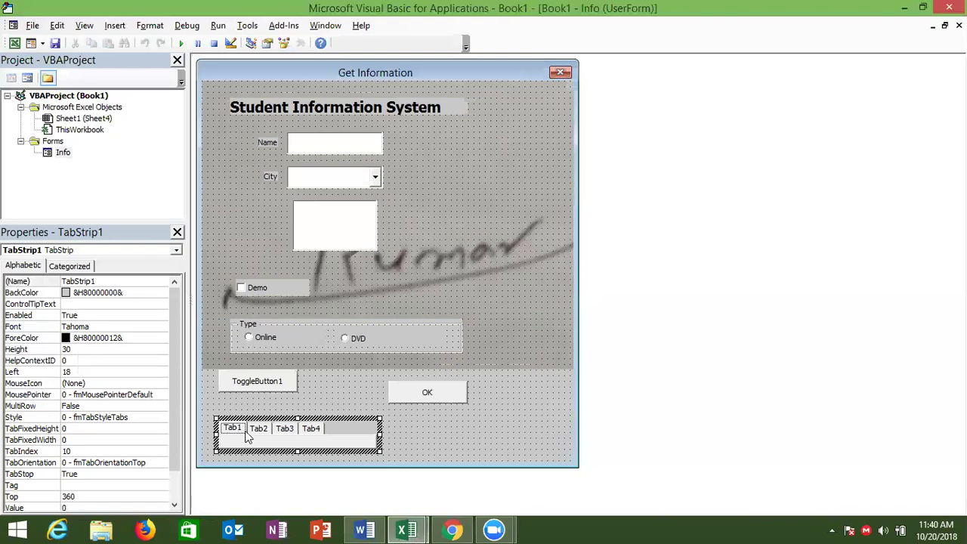
{"action": "left_click", "coordinate": [254, 431]}
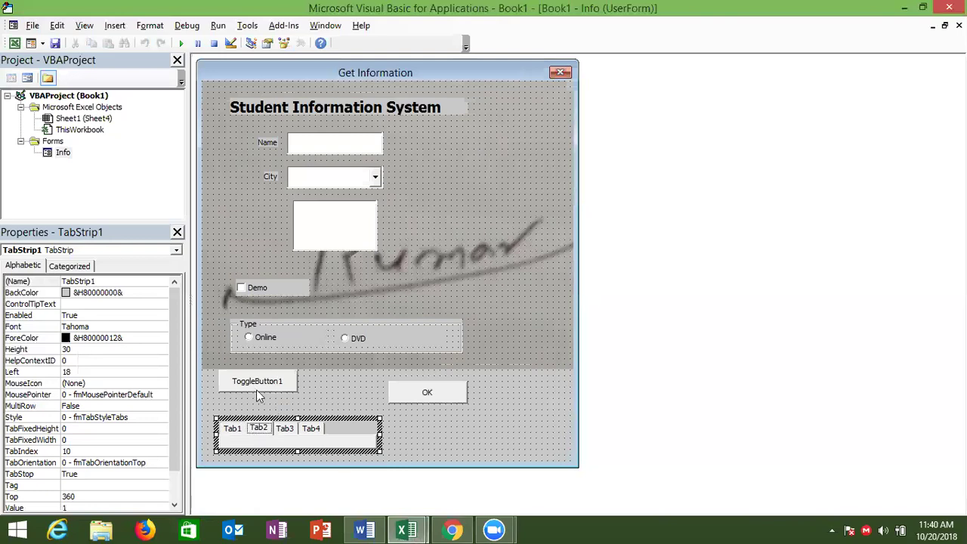
- Insert a new UserForm1, draw a two-page MultiPage filling it, and minimize to the desktop
{"action": "left_click", "coordinate": [124, 25]}
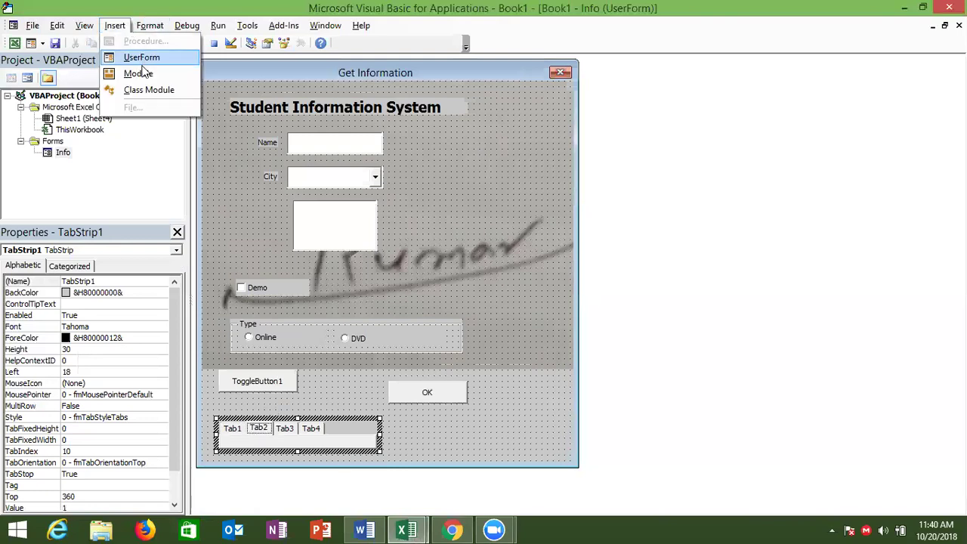
{"action": "left_click", "coordinate": [142, 57]}
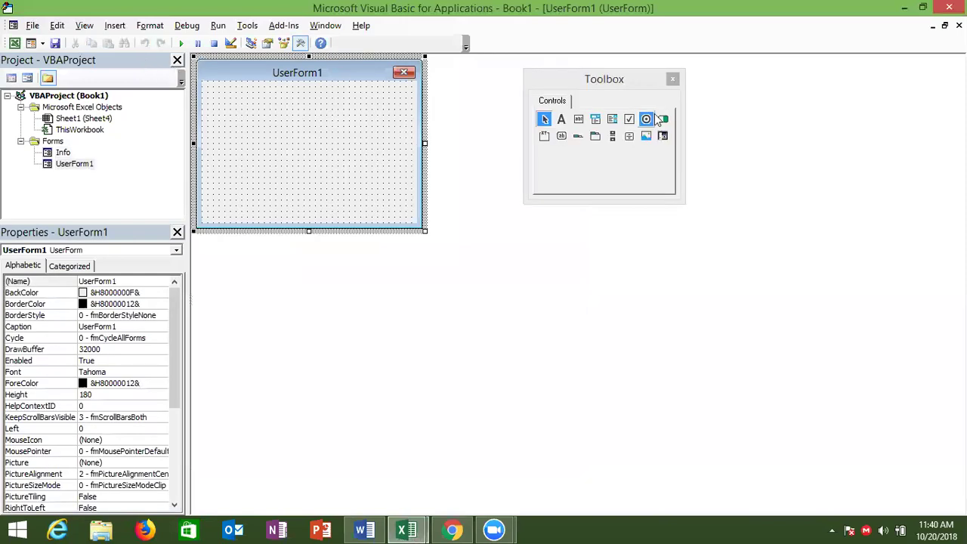
{"action": "left_click", "coordinate": [595, 137]}
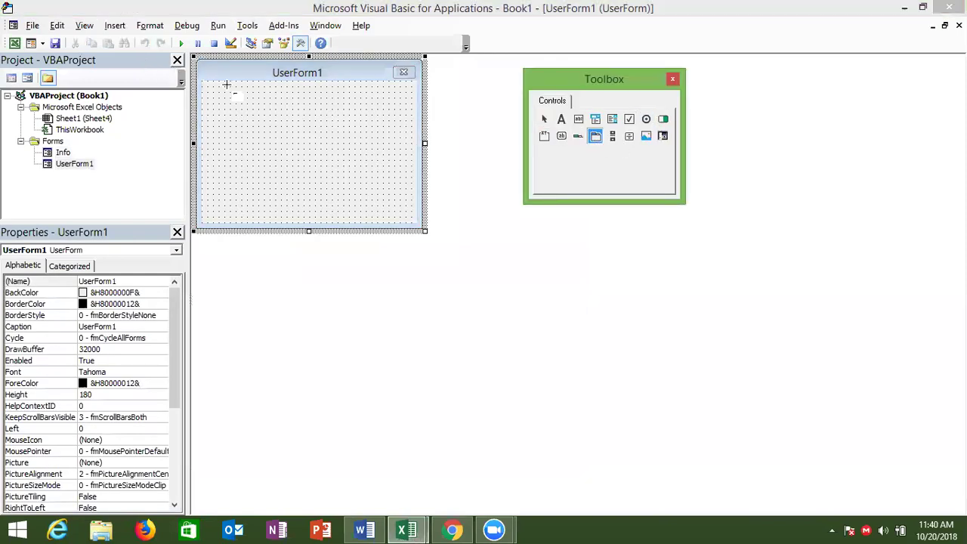
{"action": "left_click_drag", "start_coordinate": [209, 84], "coordinate": [370, 157]}
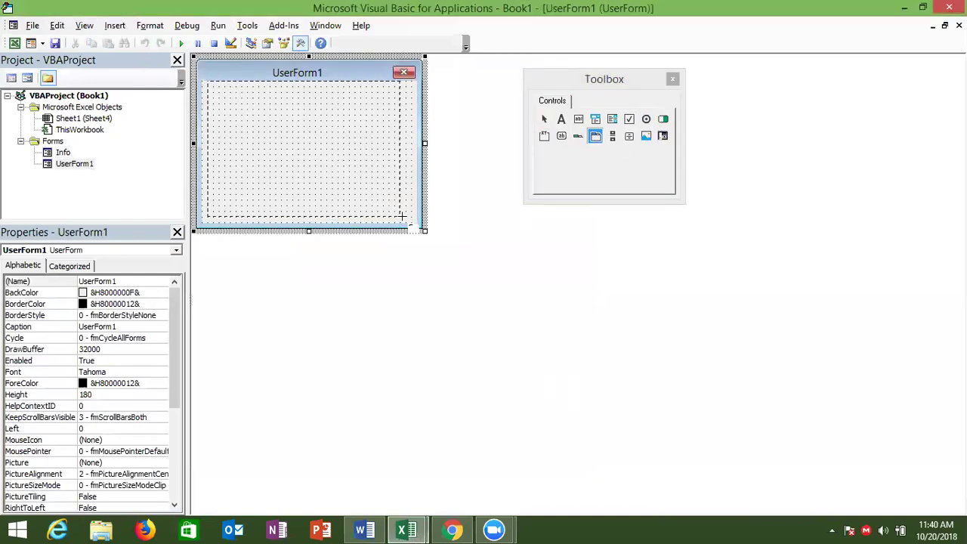
{"action": "left_click_drag", "start_coordinate": [401, 216], "coordinate": [402, 218]}
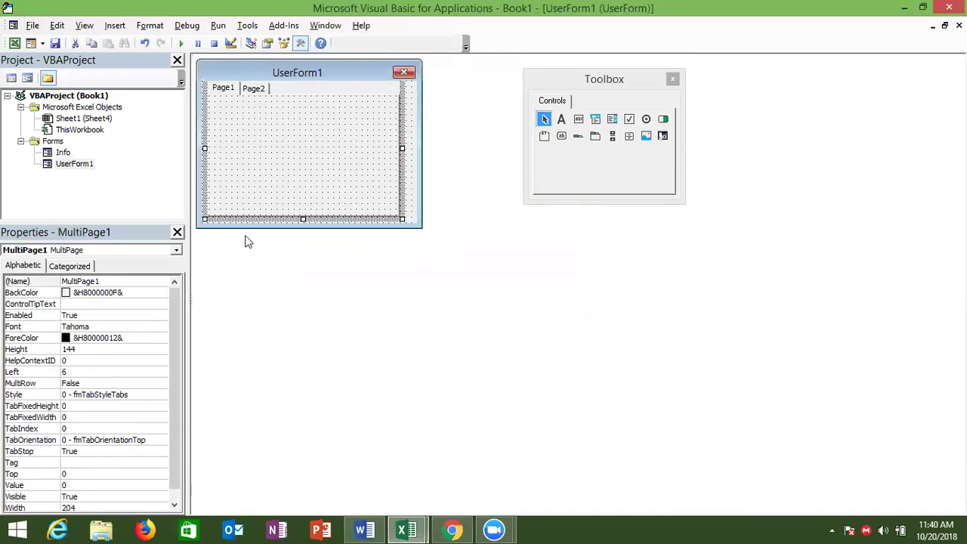
{"action": "key", "text": "super+d"}
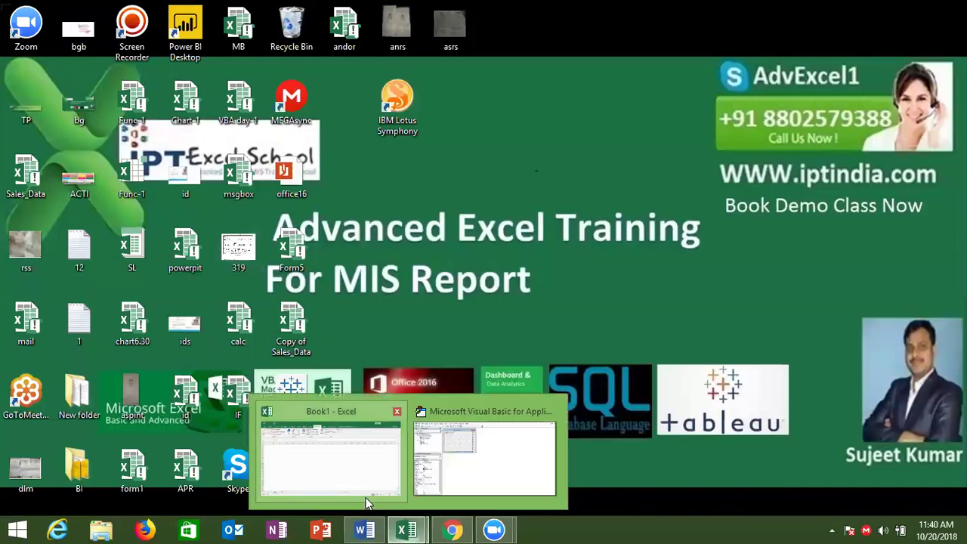
- Switch to the Book1 workbook and open Format Cells for cell G9
{"action": "left_click", "coordinate": [363, 491]}
{"action": "left_click", "coordinate": [325, 279]}
{"action": "right_click", "coordinate": [325, 280]}
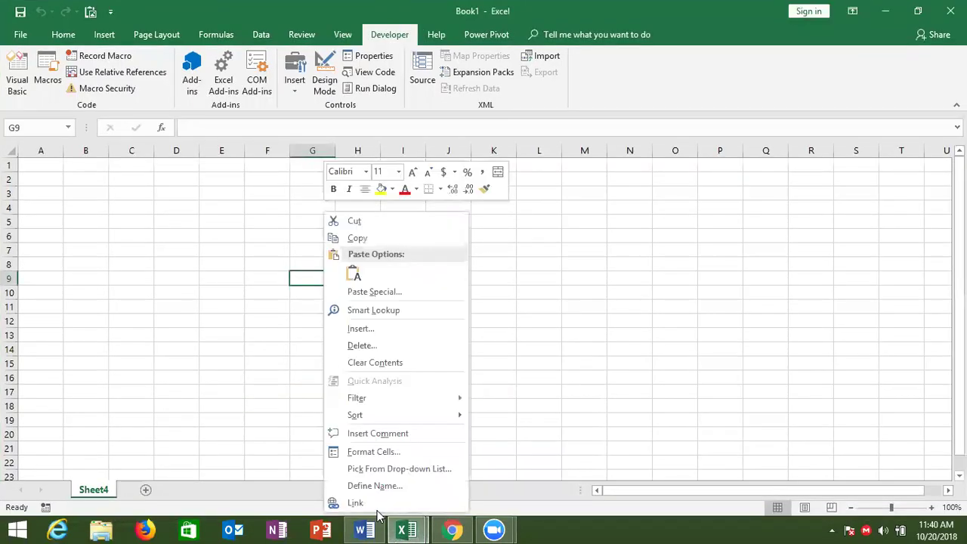
{"action": "left_click", "coordinate": [373, 458]}
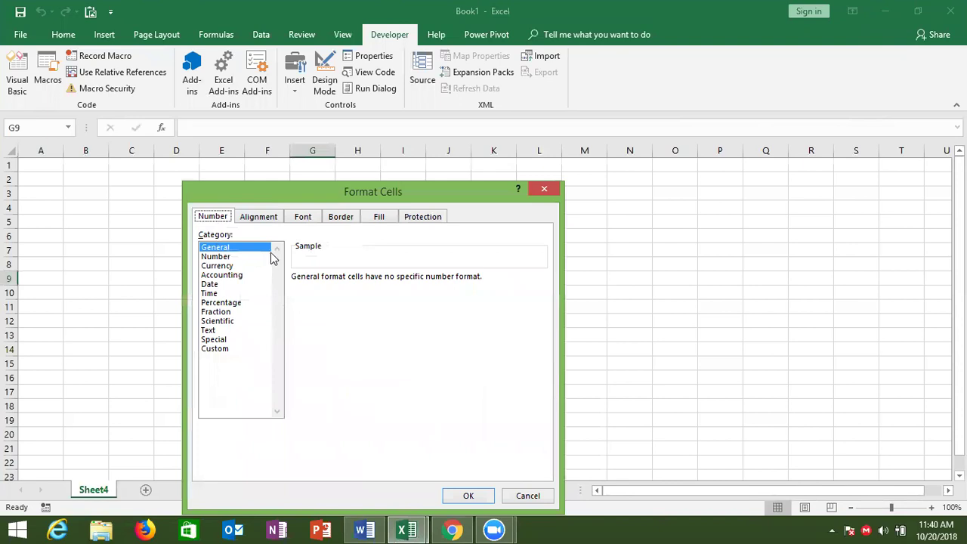
- Browse the Alignment, Font and Border pages, then close the dialog and return to VBA
{"action": "left_click", "coordinate": [271, 217]}
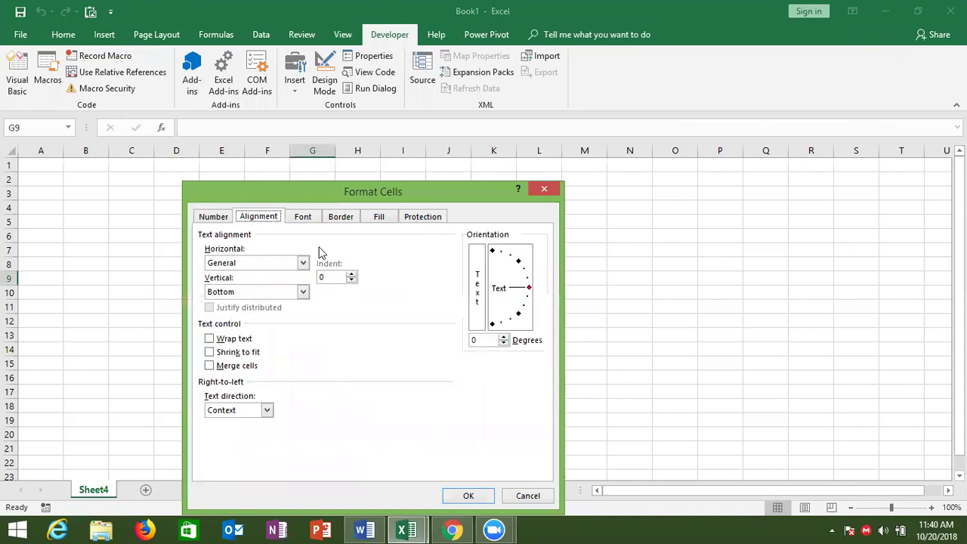
{"action": "left_click", "coordinate": [306, 218]}
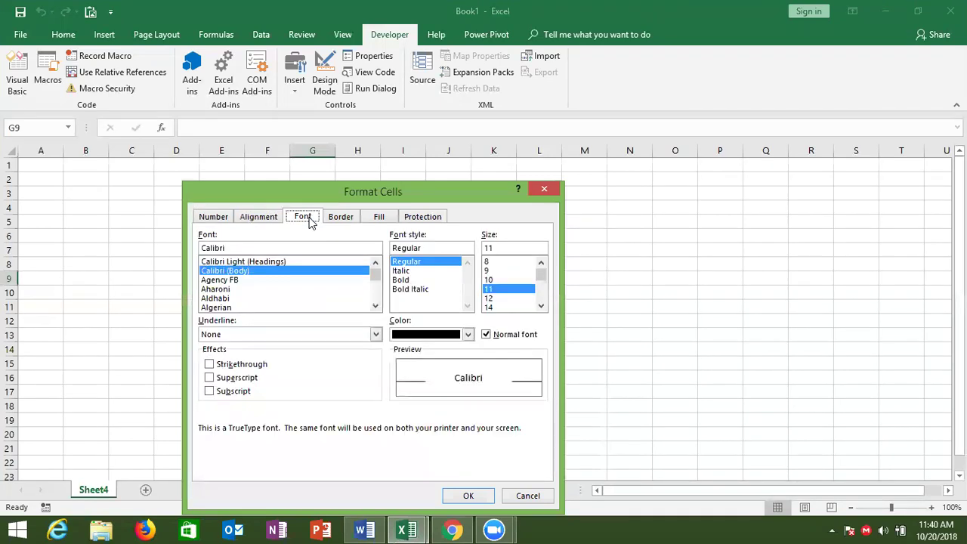
{"action": "left_click", "coordinate": [337, 221]}
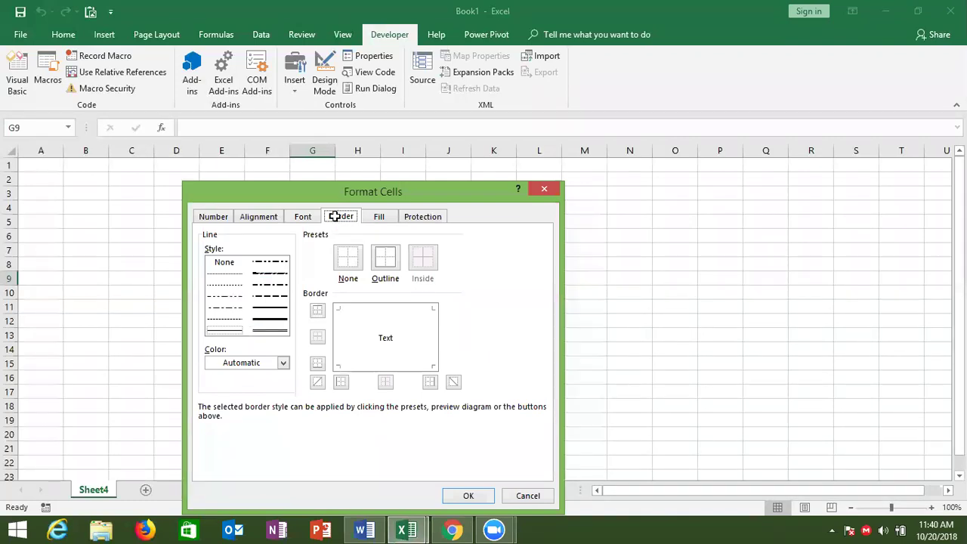
{"action": "key", "text": "Escape"}
{"action": "key", "text": "alt+Tab"}
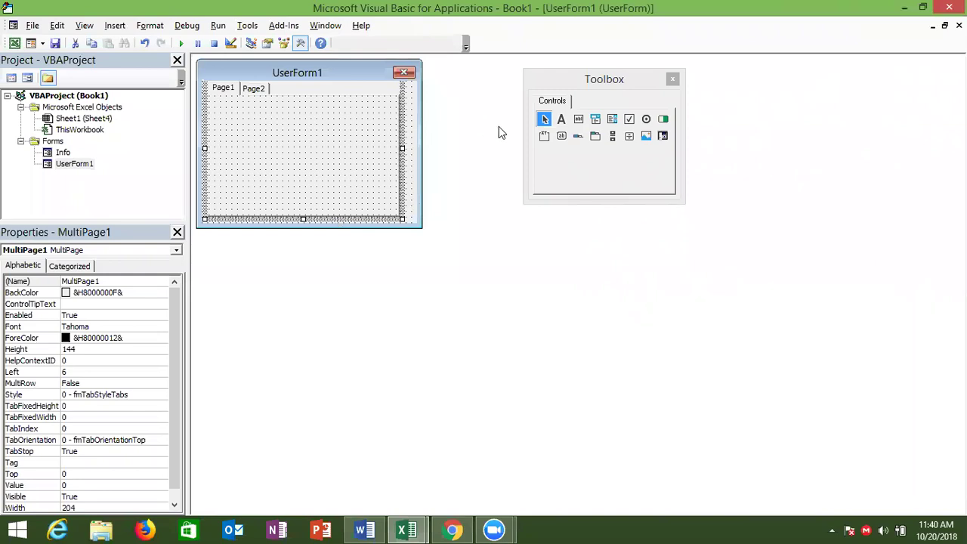
- Draw a TextBox on Page1 and a ComboBox on Page2 of MultiPage1
{"action": "left_click", "coordinate": [578, 121]}
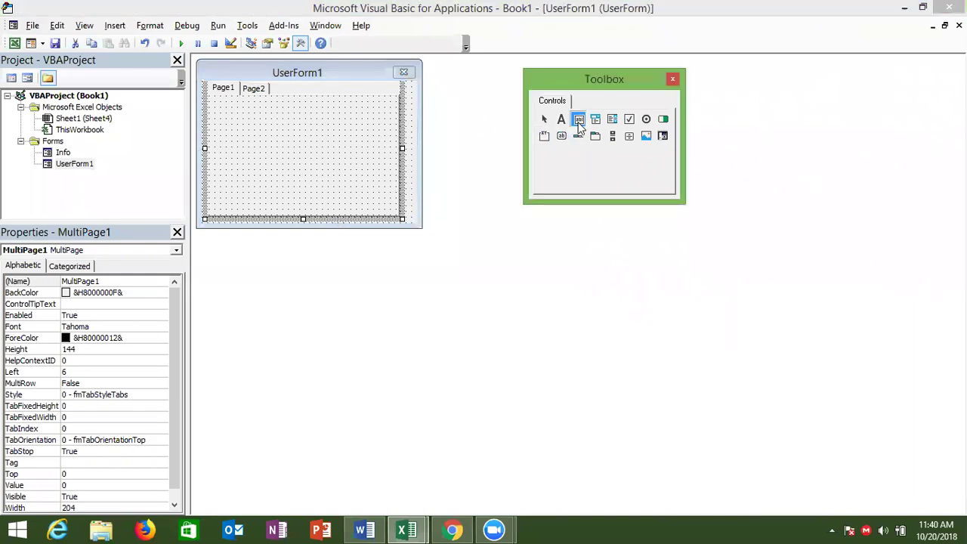
{"action": "left_click_drag", "start_coordinate": [227, 124], "coordinate": [302, 151]}
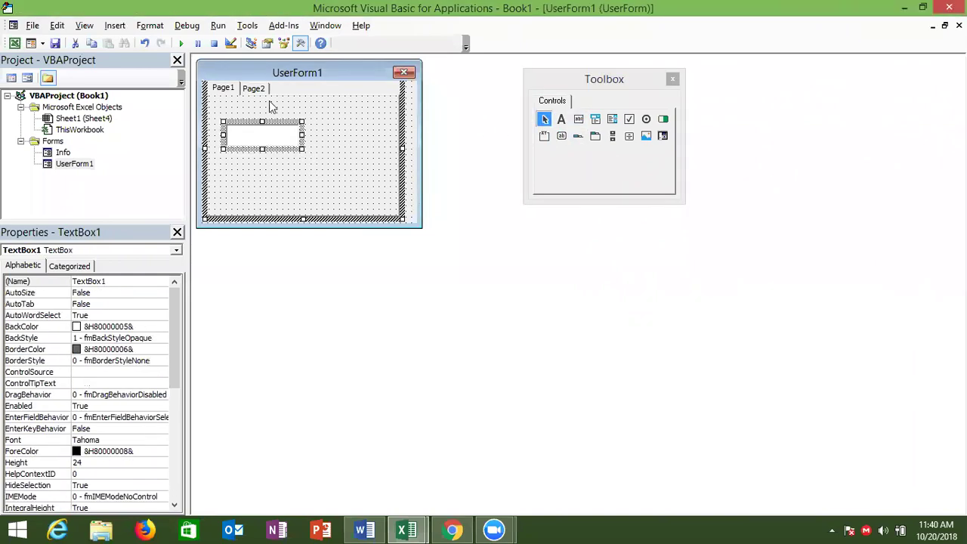
{"action": "left_click", "coordinate": [254, 89]}
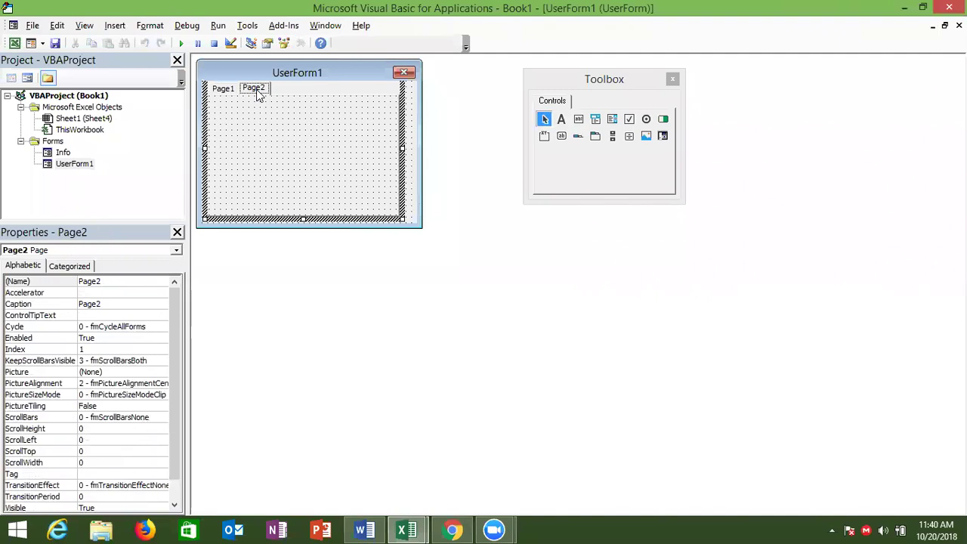
{"action": "left_click", "coordinate": [596, 121]}
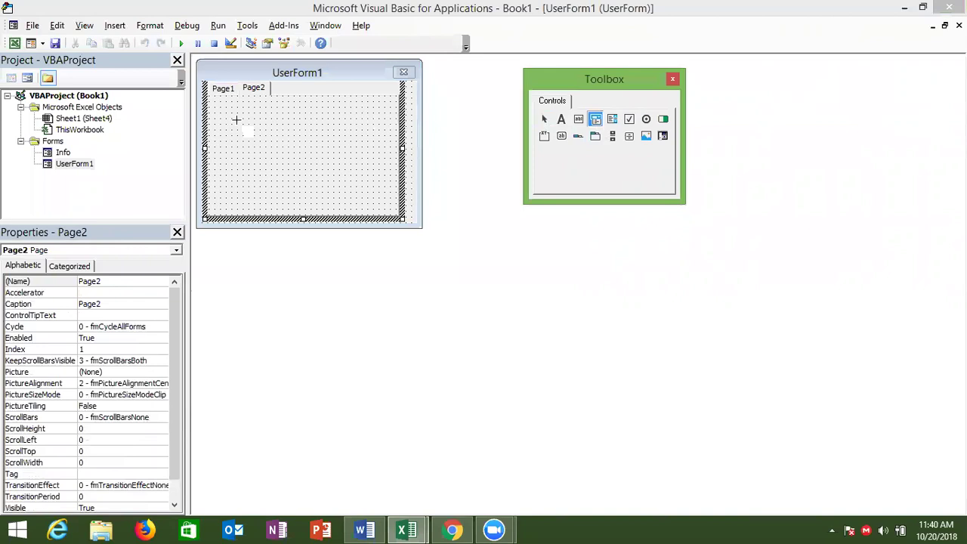
{"action": "left_click_drag", "start_coordinate": [234, 116], "coordinate": [320, 143]}
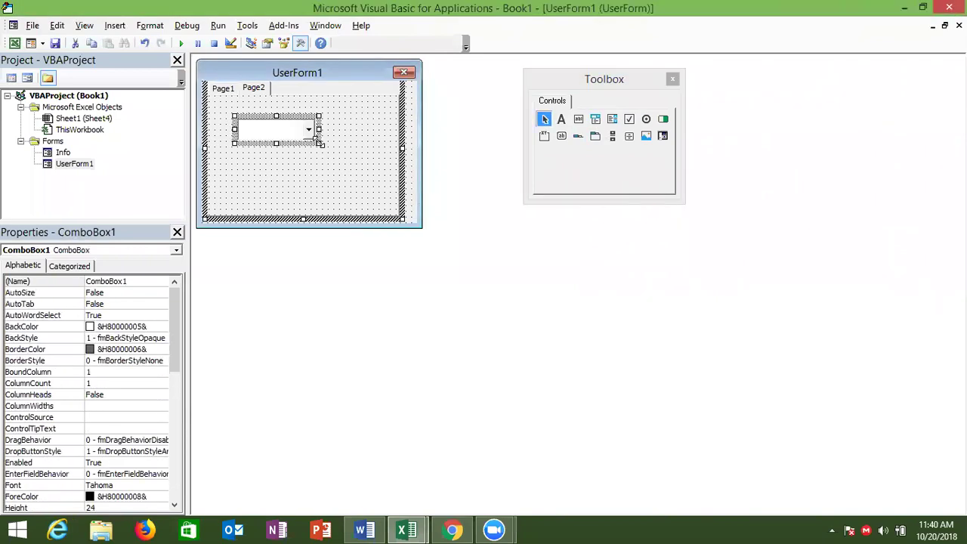
- Add a third page, Page3, to the MultiPage and draw CheckBox1 on it
{"action": "right_click", "coordinate": [259, 94]}
{"action": "left_click", "coordinate": [277, 99]}
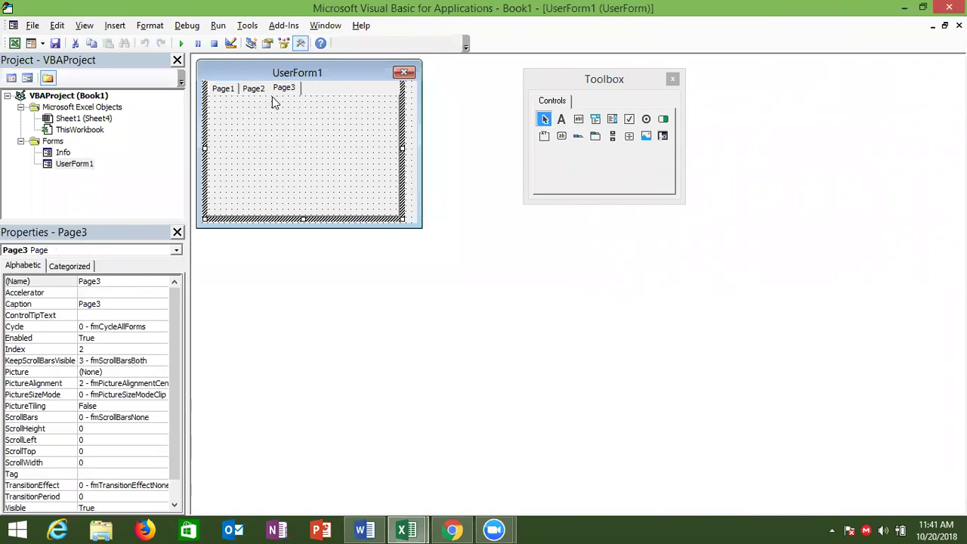
{"action": "left_click", "coordinate": [630, 120]}
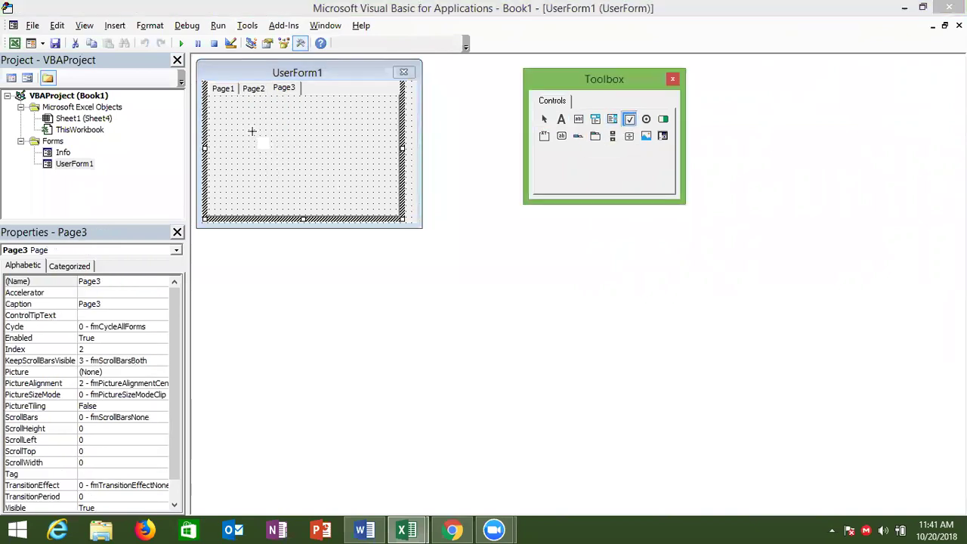
{"action": "left_click_drag", "start_coordinate": [253, 132], "coordinate": [359, 150]}
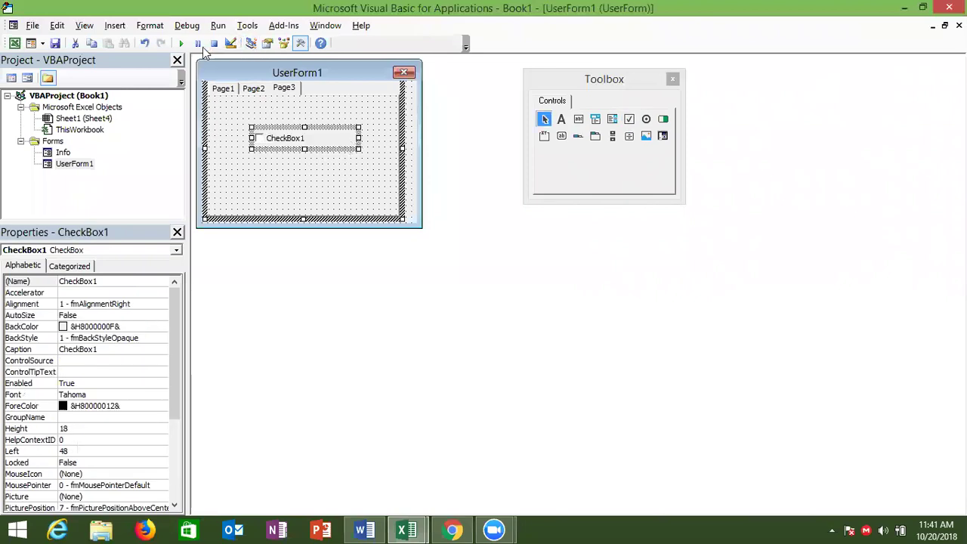
{"action": "left_click", "coordinate": [181, 43]}
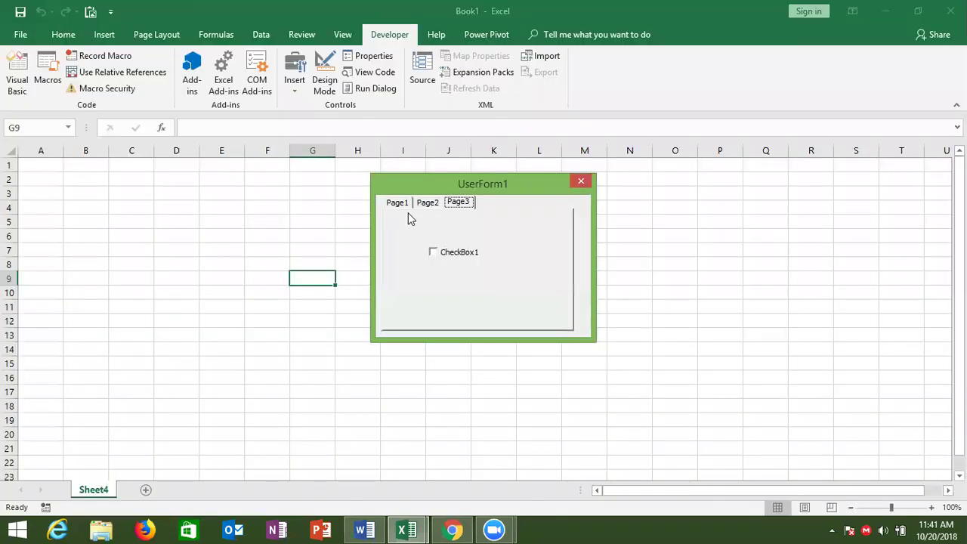
{"action": "left_click", "coordinate": [398, 203]}
{"action": "left_click", "coordinate": [421, 208]}
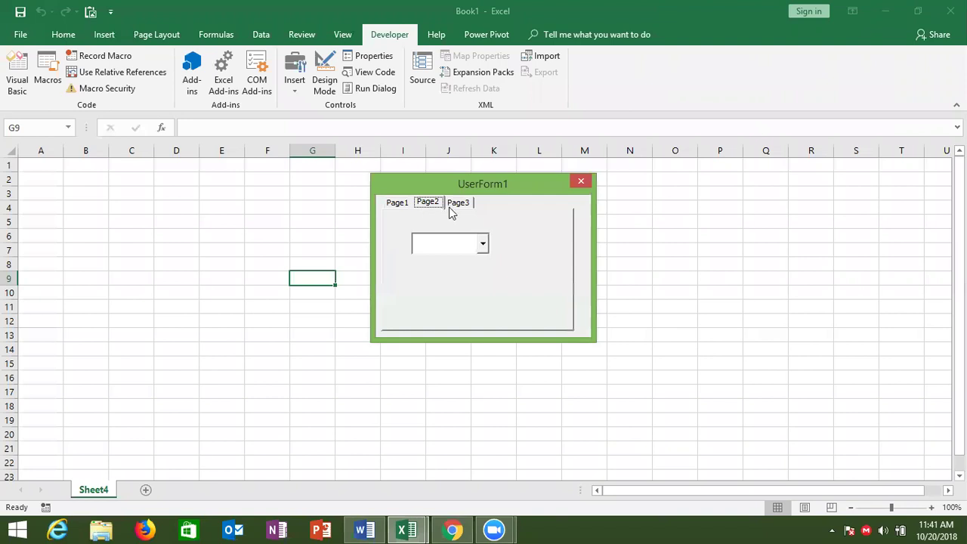
{"action": "left_click", "coordinate": [449, 205]}
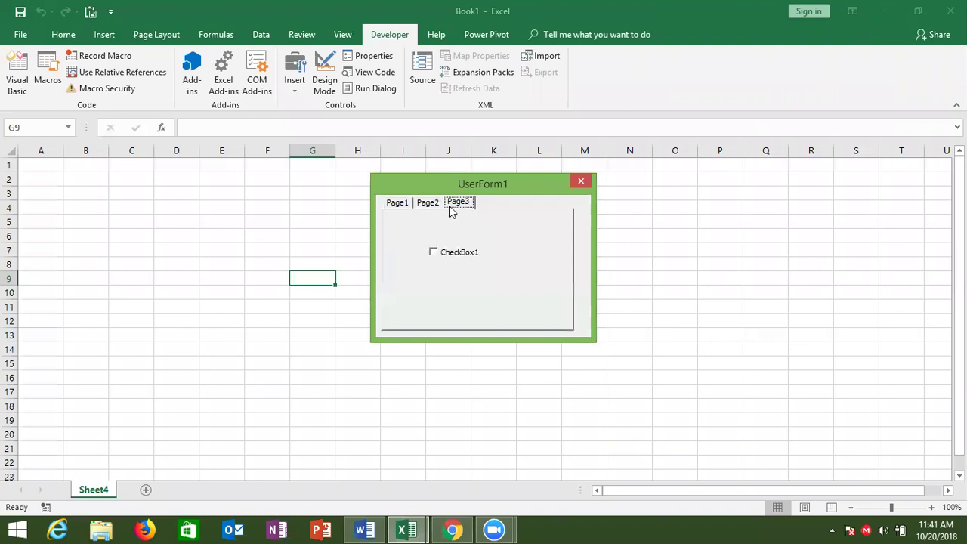
{"action": "left_click", "coordinate": [581, 182]}
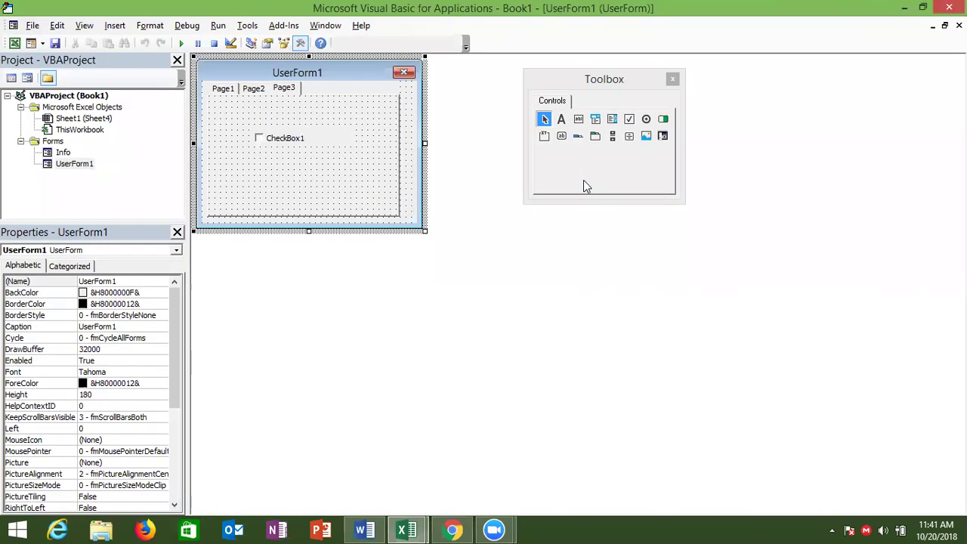
- Draw a horizontal ScrollBar along Page3's bottom and reopen the Info form in the designer
{"action": "left_click", "coordinate": [610, 139]}
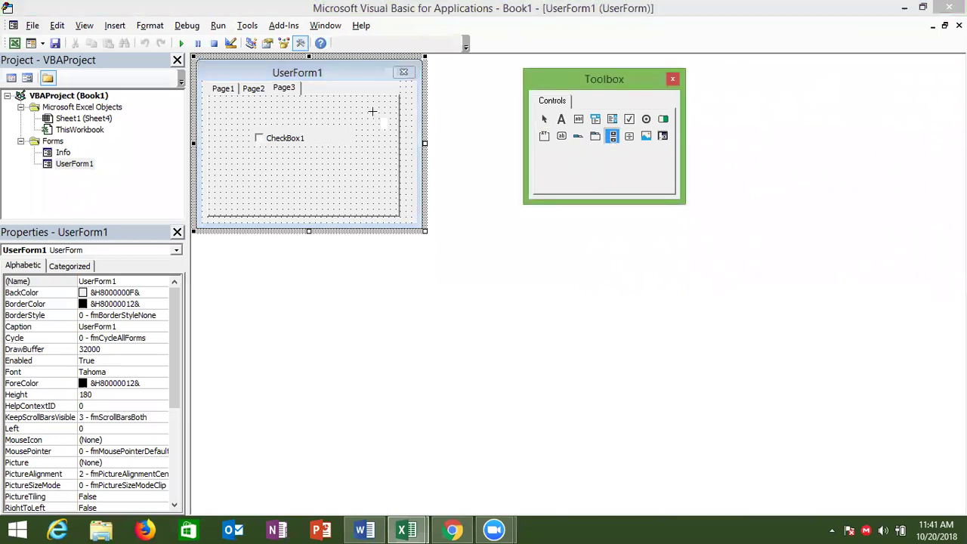
{"action": "left_click_drag", "start_coordinate": [226, 182], "coordinate": [379, 198]}
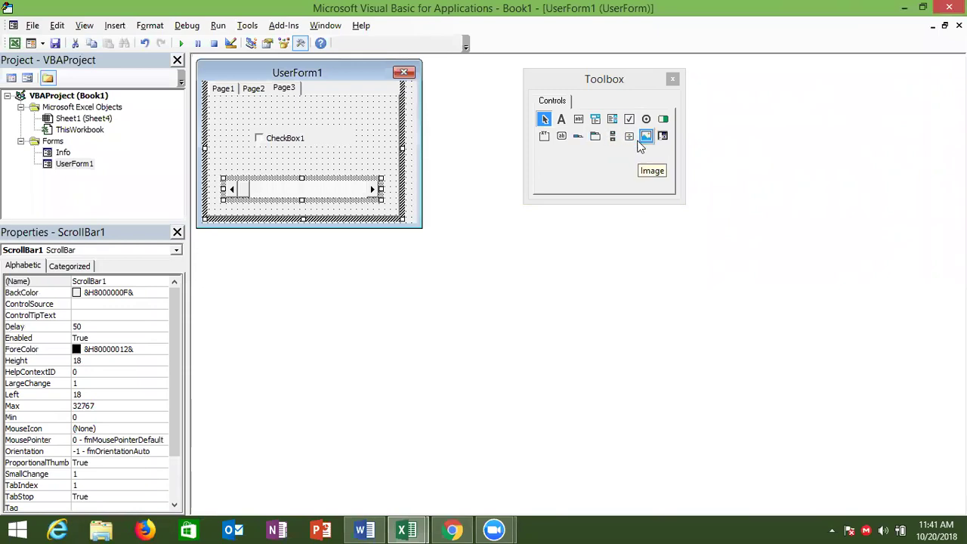
{"action": "double_click", "coordinate": [71, 152]}
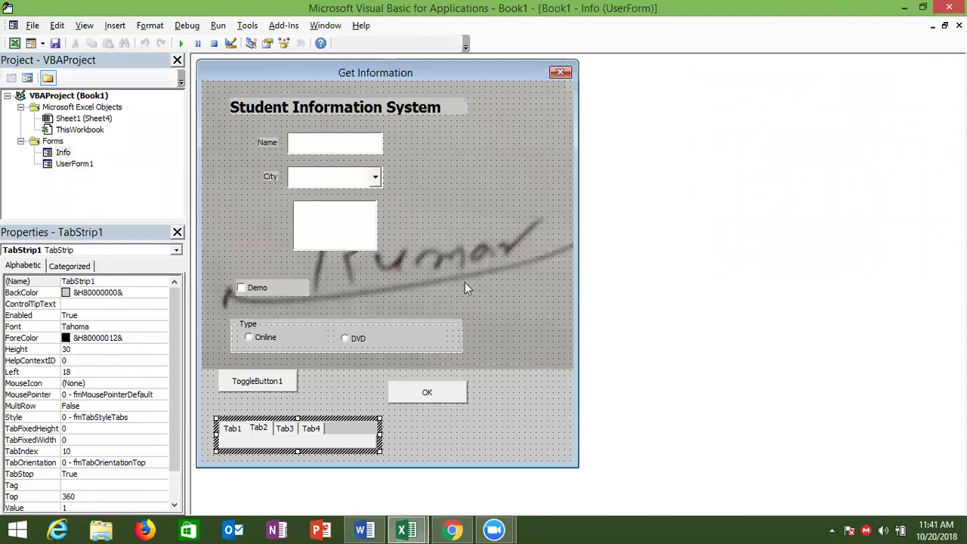
- Draw an empty Image1 control at the Info form's top right and select it
{"action": "left_click", "coordinate": [492, 89]}
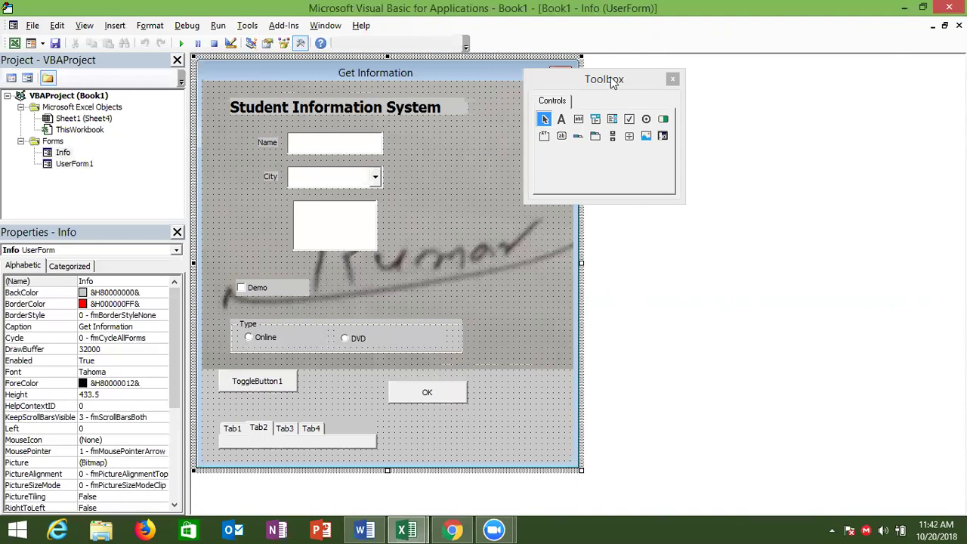
{"action": "left_click_drag", "start_coordinate": [634, 87], "coordinate": [687, 89]}
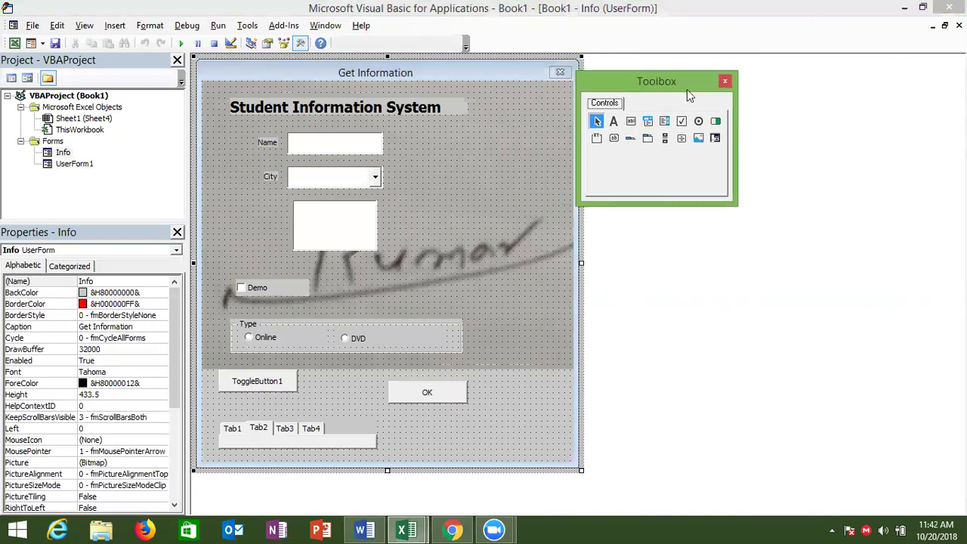
{"action": "left_click", "coordinate": [698, 139]}
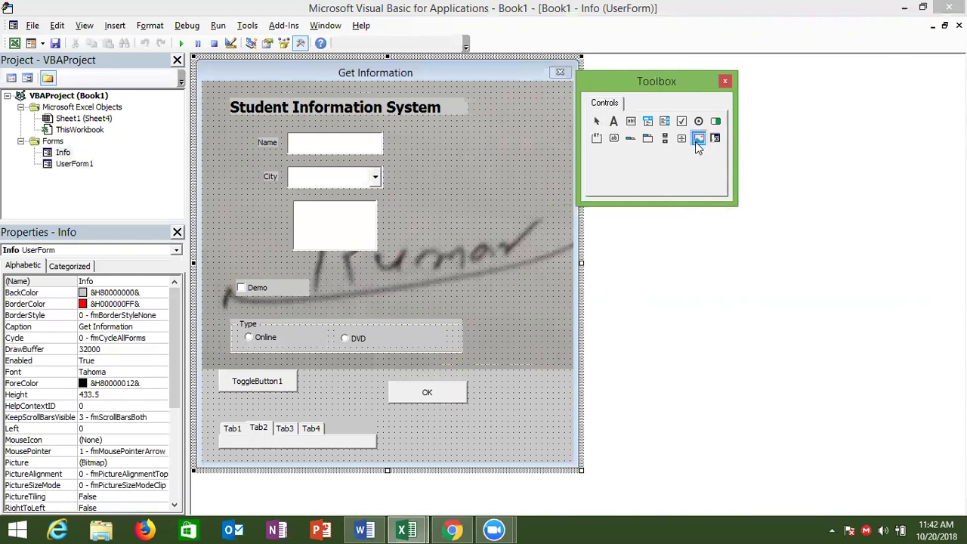
{"action": "left_click_drag", "start_coordinate": [472, 123], "coordinate": [552, 205]}
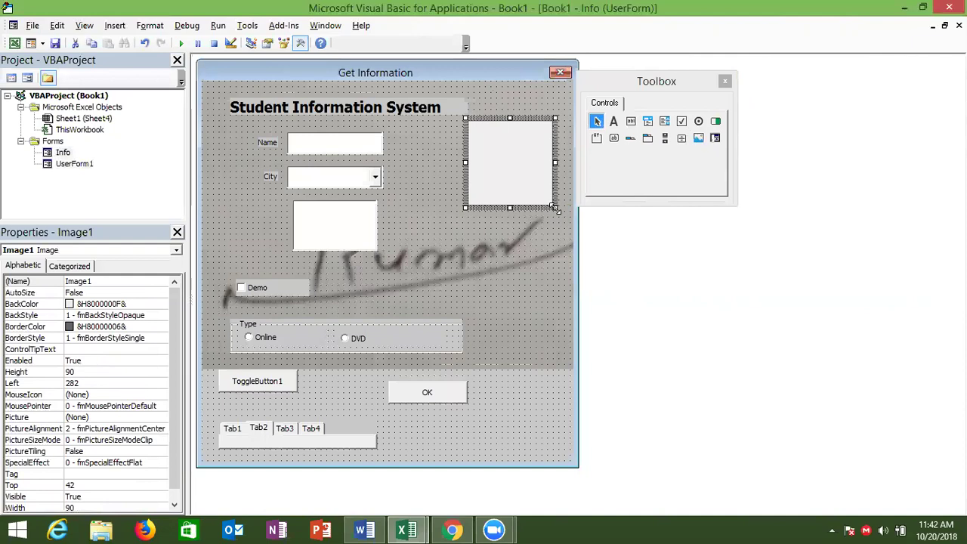
{"action": "left_click", "coordinate": [552, 233]}
{"action": "left_click", "coordinate": [528, 203]}
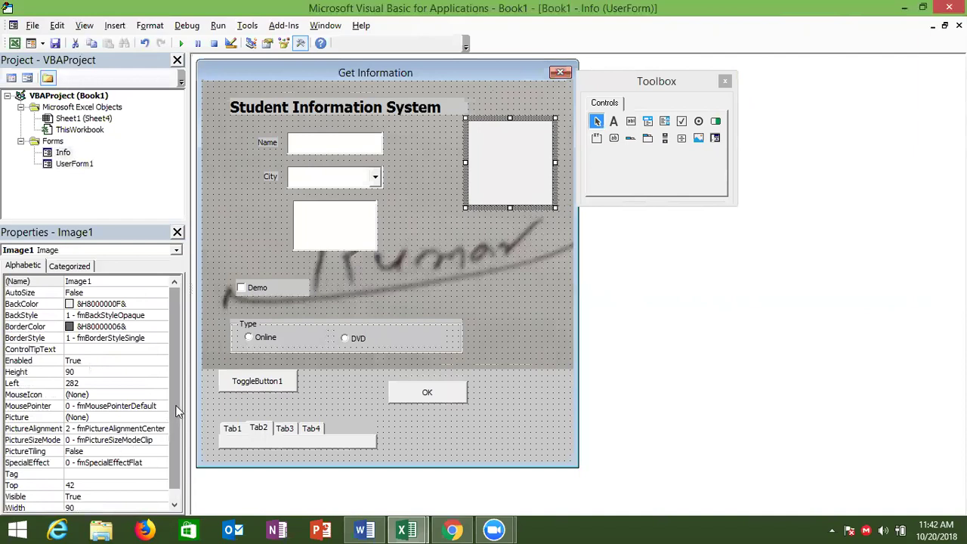
{"action": "left_click_drag", "start_coordinate": [177, 405], "coordinate": [176, 439]}
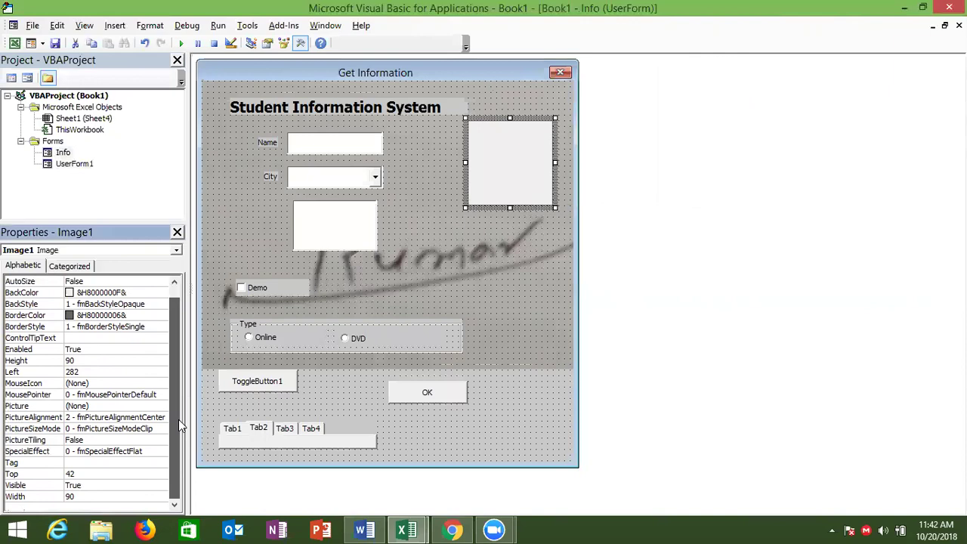
- Load the sph photo into Image1's Picture property
{"action": "left_click", "coordinate": [163, 408]}
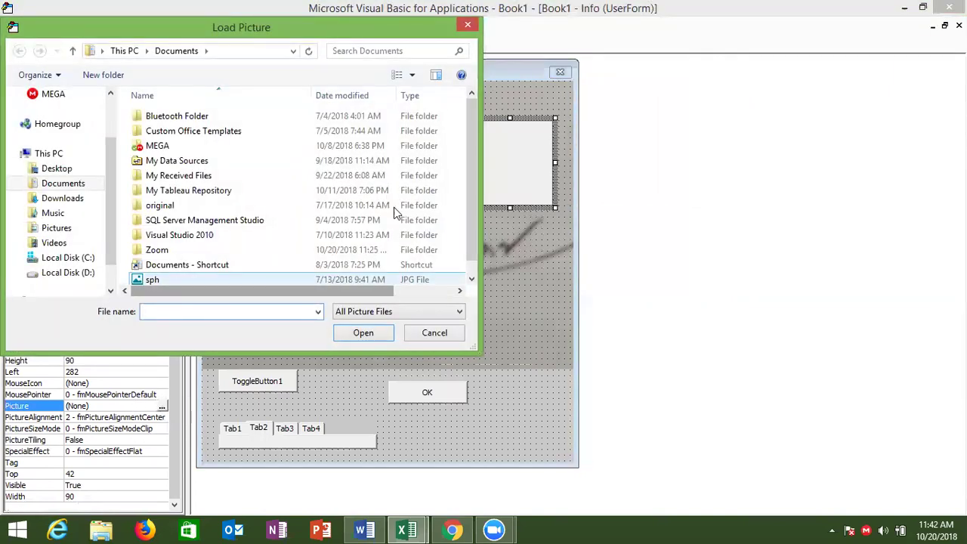
{"action": "left_click", "coordinate": [270, 280]}
{"action": "double_click", "coordinate": [270, 279]}
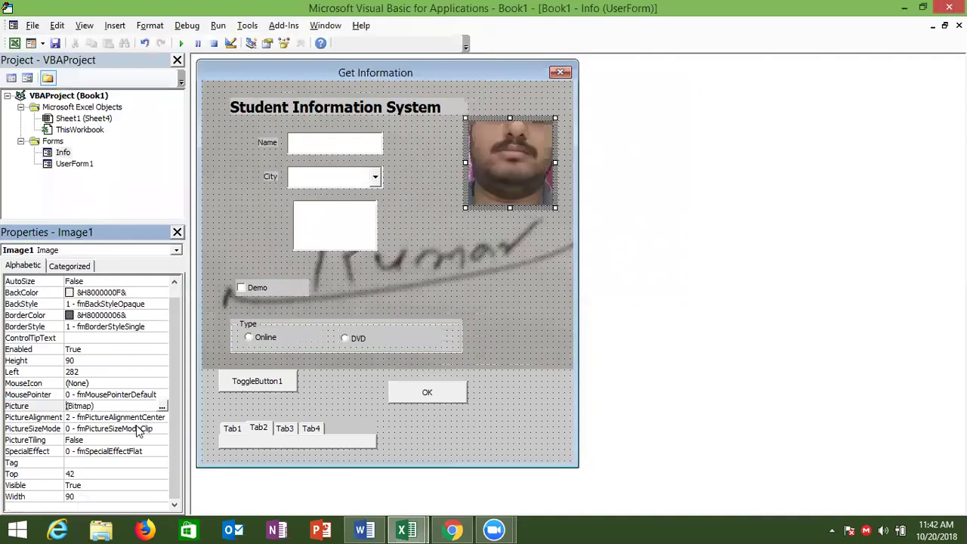
- Set Image1's PictureSizeMode to 1 - fmPictureSizeModeStretch so the photo fills the frame
{"action": "left_click", "coordinate": [112, 429]}
{"action": "left_click", "coordinate": [162, 429]}
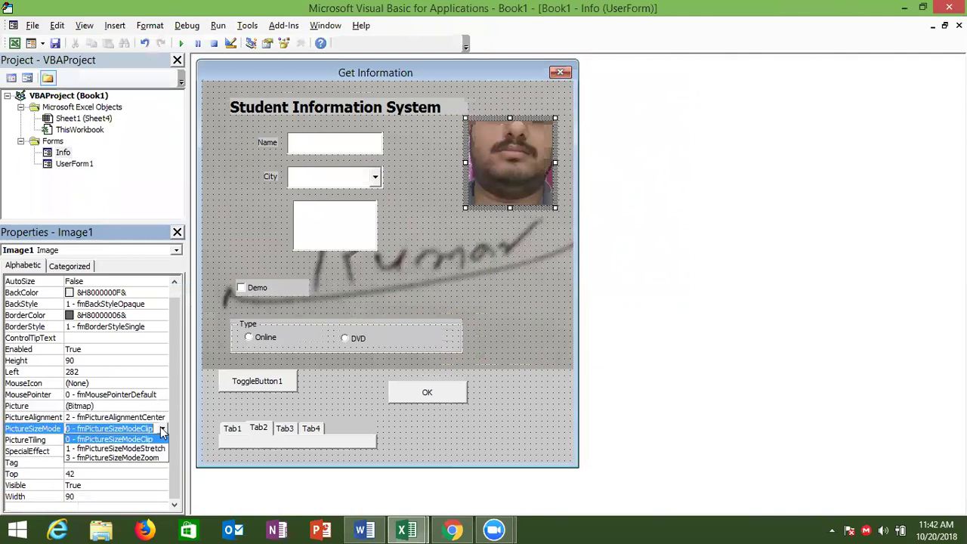
{"action": "left_click", "coordinate": [159, 449]}
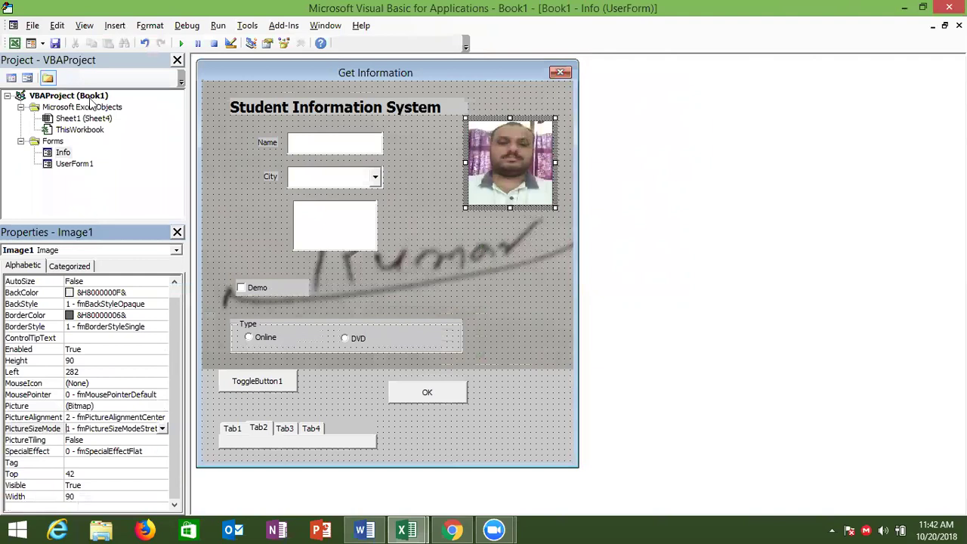
{"action": "left_click", "coordinate": [469, 218]}
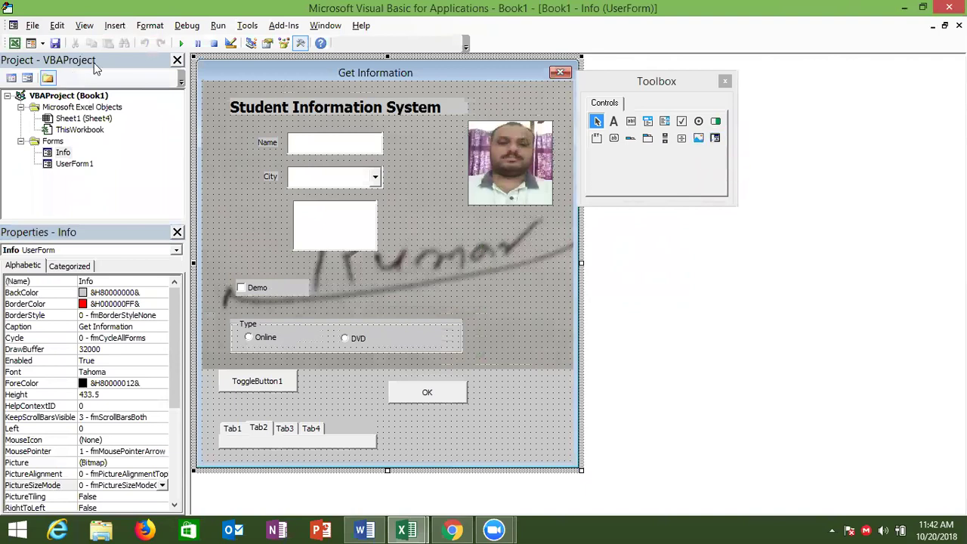
- Insert UserForm2 with a RefEdit box near its top, and test it by picking B5:E7
{"action": "left_click", "coordinate": [115, 26]}
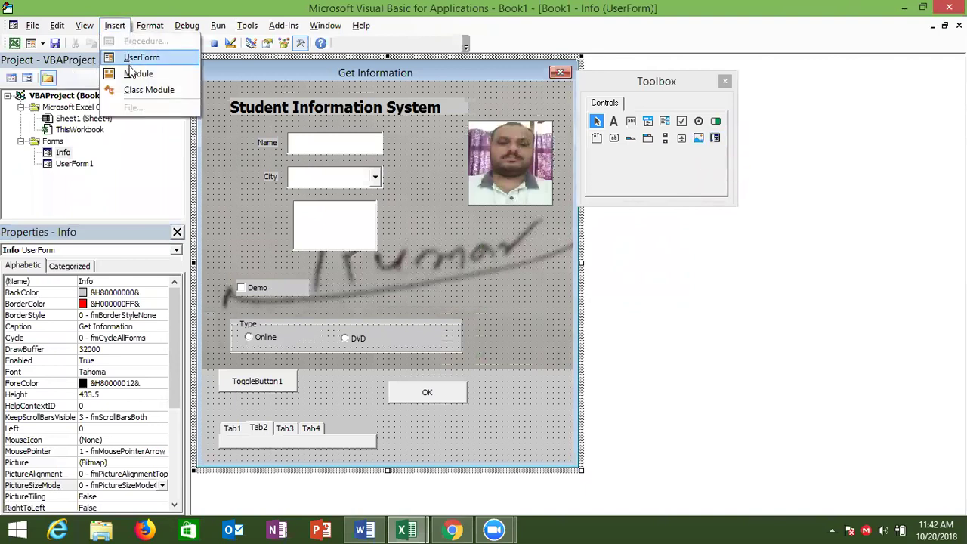
{"action": "left_click", "coordinate": [133, 61]}
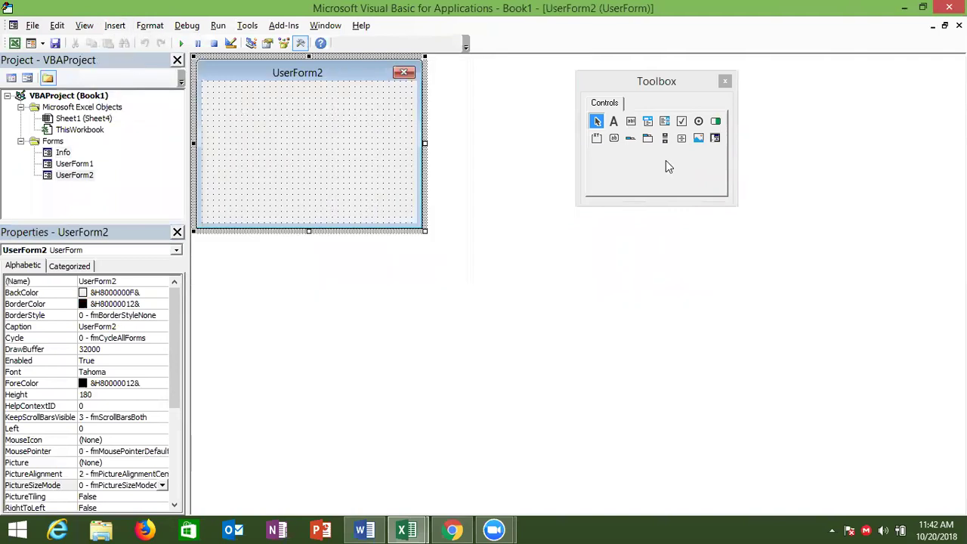
{"action": "left_click", "coordinate": [717, 139]}
{"action": "left_click_drag", "start_coordinate": [224, 110], "coordinate": [385, 134]}
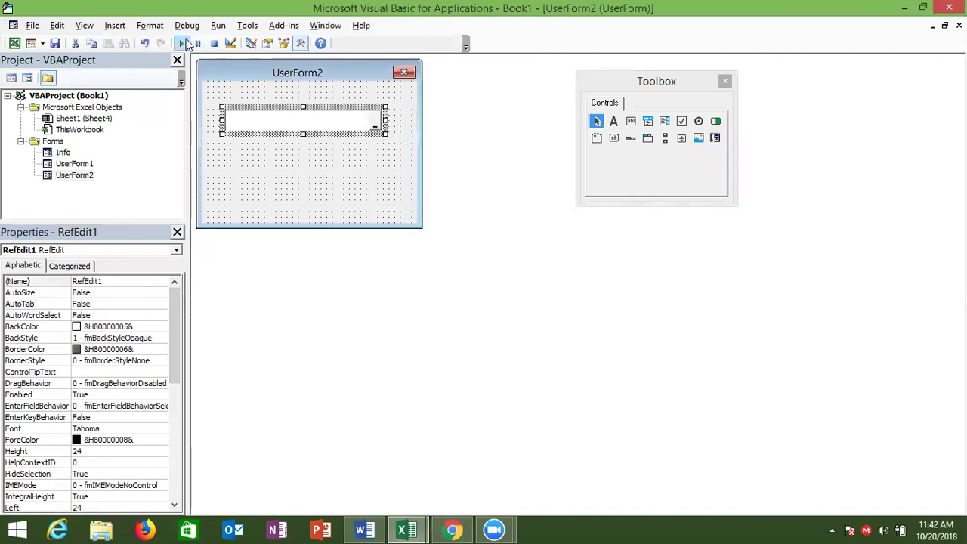
{"action": "left_click", "coordinate": [182, 43]}
{"action": "left_click_drag", "start_coordinate": [69, 215], "coordinate": [221, 255]}
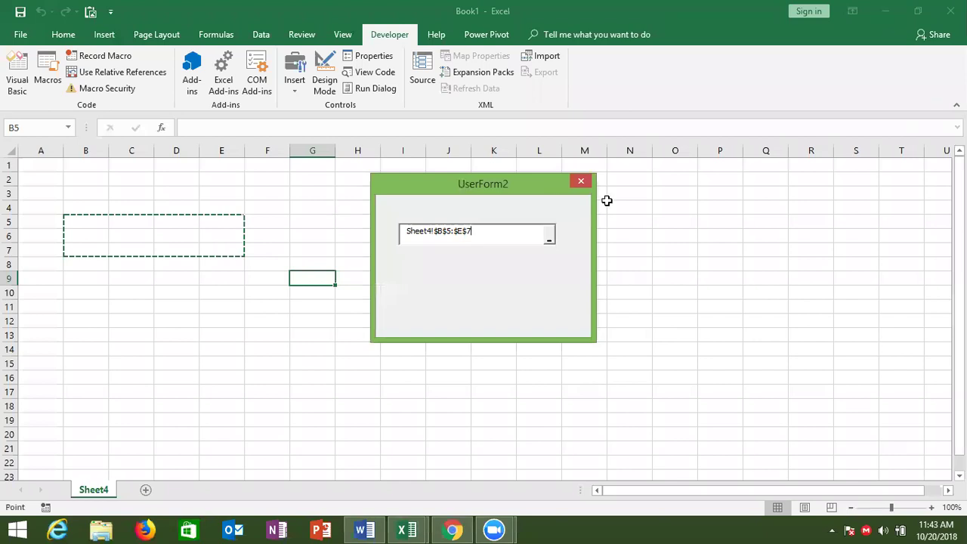
{"action": "left_click", "coordinate": [581, 181]}
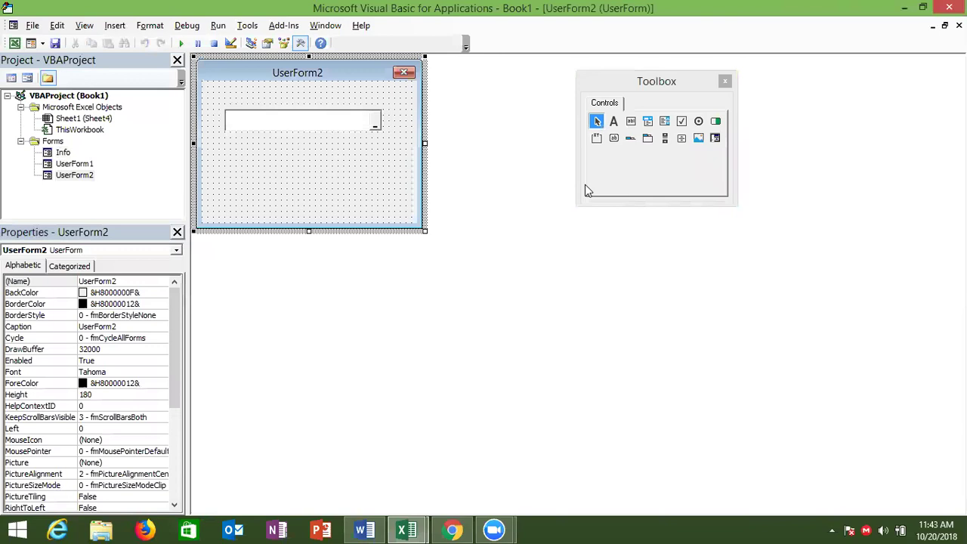
- On the worksheet, try FACT's collapsible argument box by picking D4:G8, then cancel
{"action": "key", "text": "alt+F11"}
{"action": "left_click", "coordinate": [160, 130]}
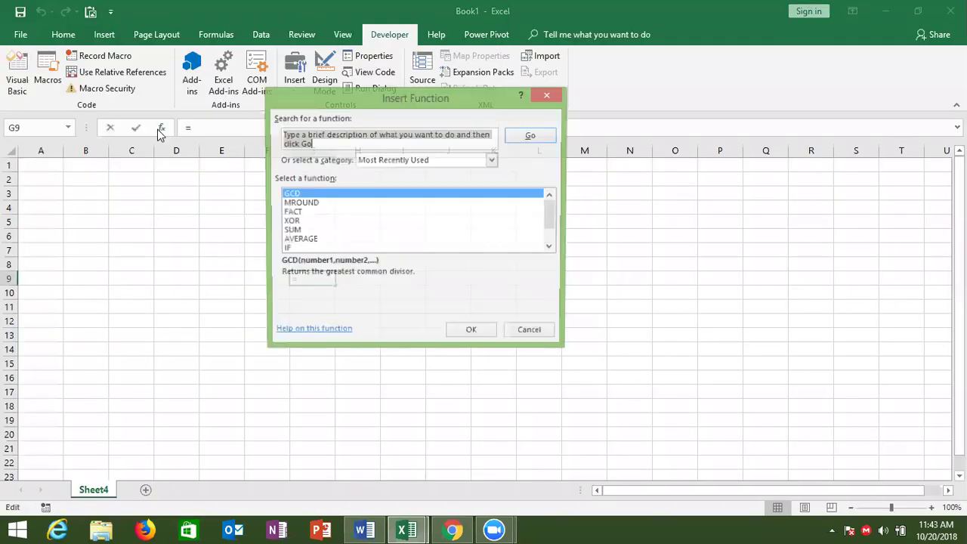
{"action": "left_click", "coordinate": [293, 214]}
{"action": "double_click", "coordinate": [293, 214]}
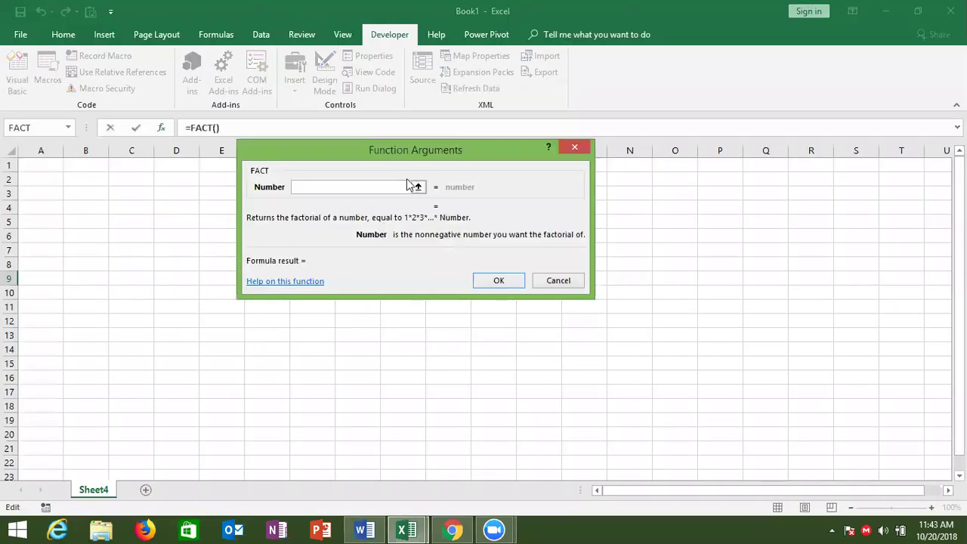
{"action": "left_click", "coordinate": [417, 191]}
{"action": "left_click_drag", "start_coordinate": [171, 200], "coordinate": [330, 259]}
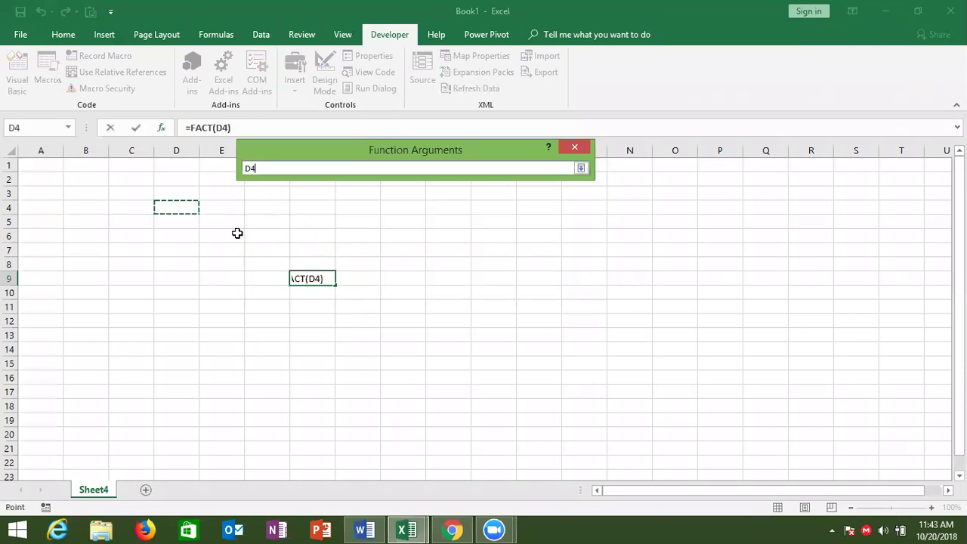
{"action": "left_click", "coordinate": [577, 169]}
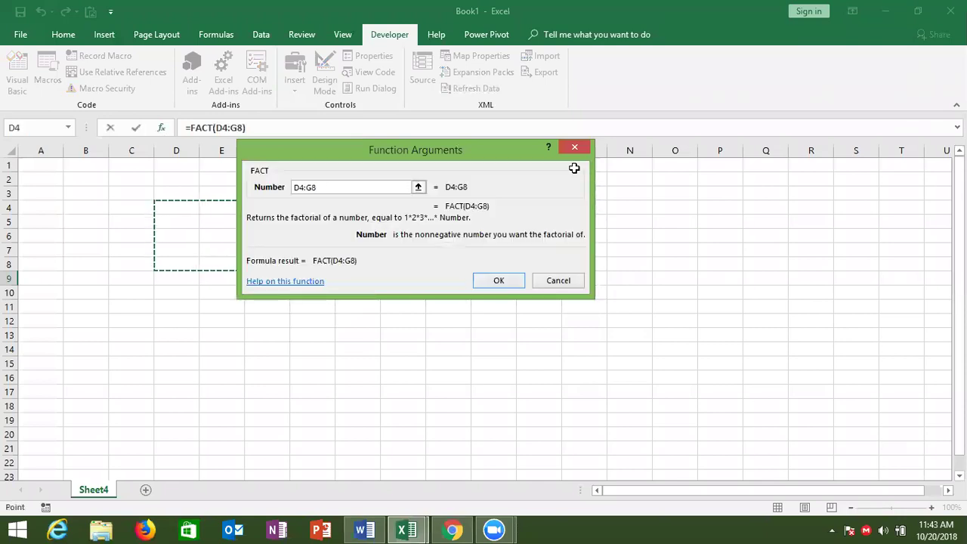
{"action": "key", "text": "Escape"}
- Run UserForm2 again, pick range E3:K12 into the RefEdit box, then close it
{"action": "key", "text": "alt+F11"}
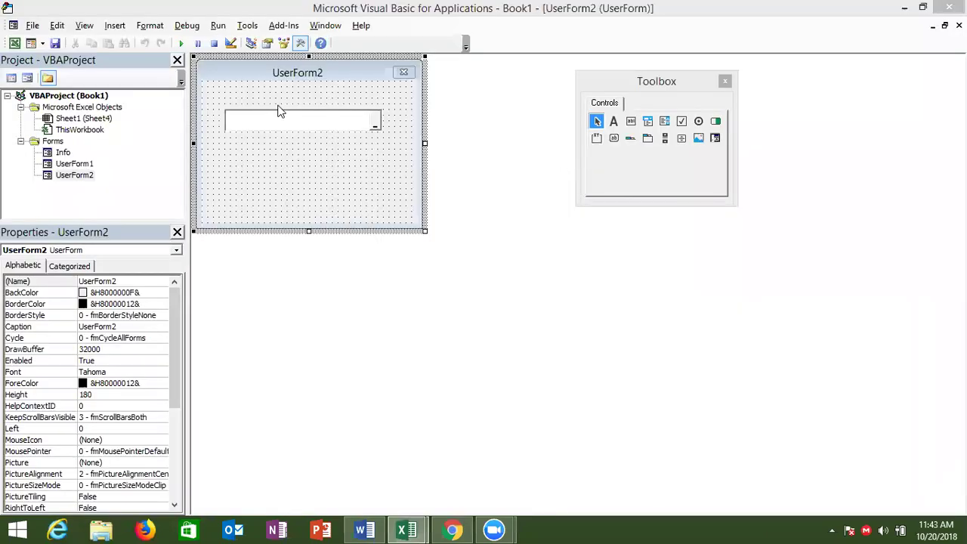
{"action": "left_click", "coordinate": [182, 44]}
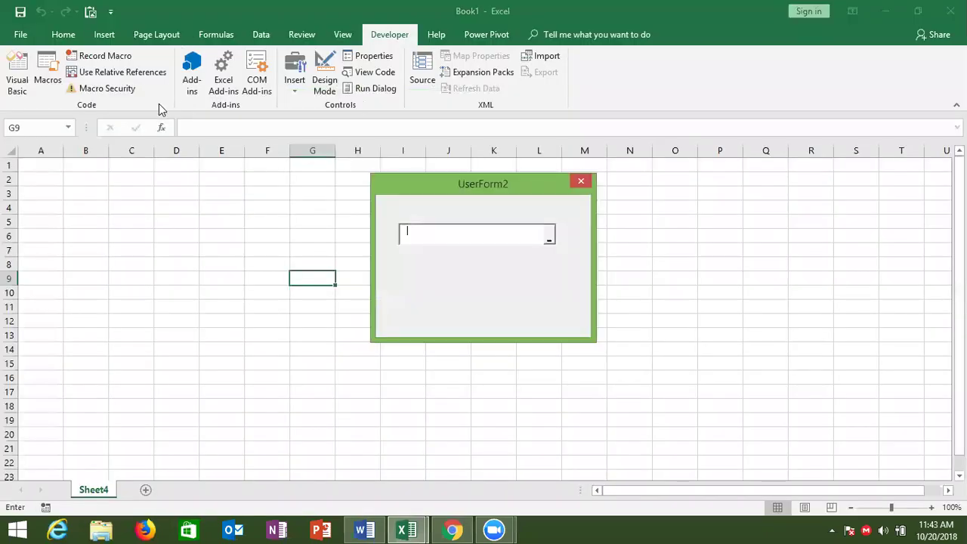
{"action": "left_click", "coordinate": [549, 241]}
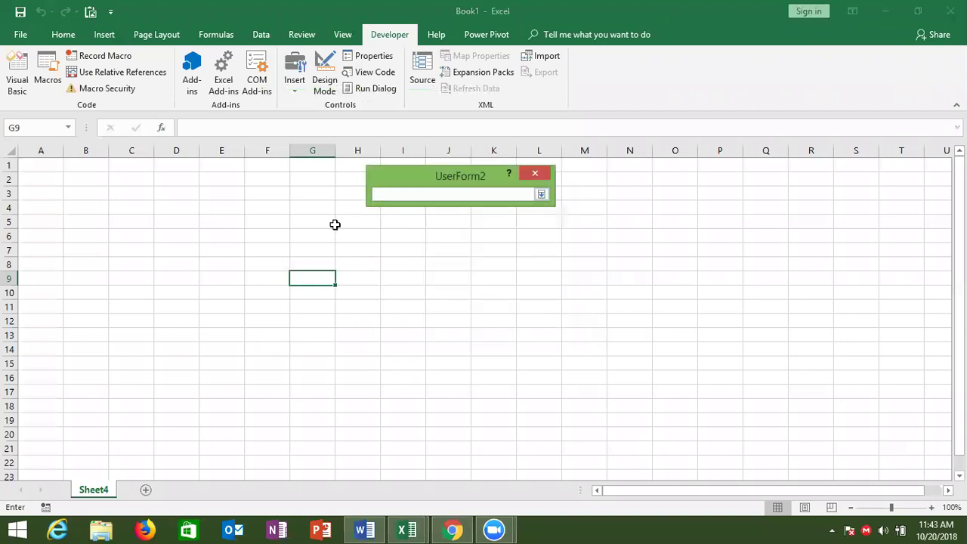
{"action": "left_click_drag", "start_coordinate": [223, 195], "coordinate": [477, 320]}
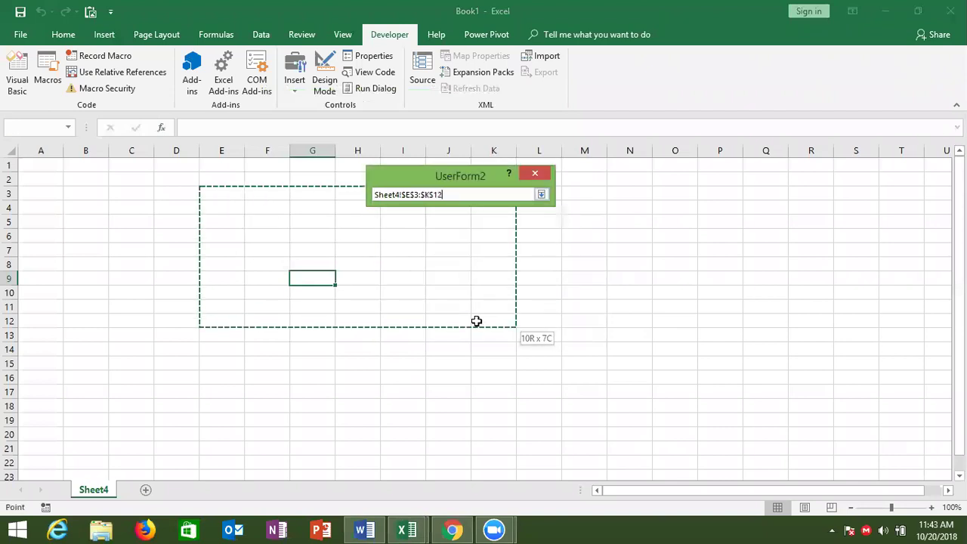
{"action": "left_click", "coordinate": [541, 196]}
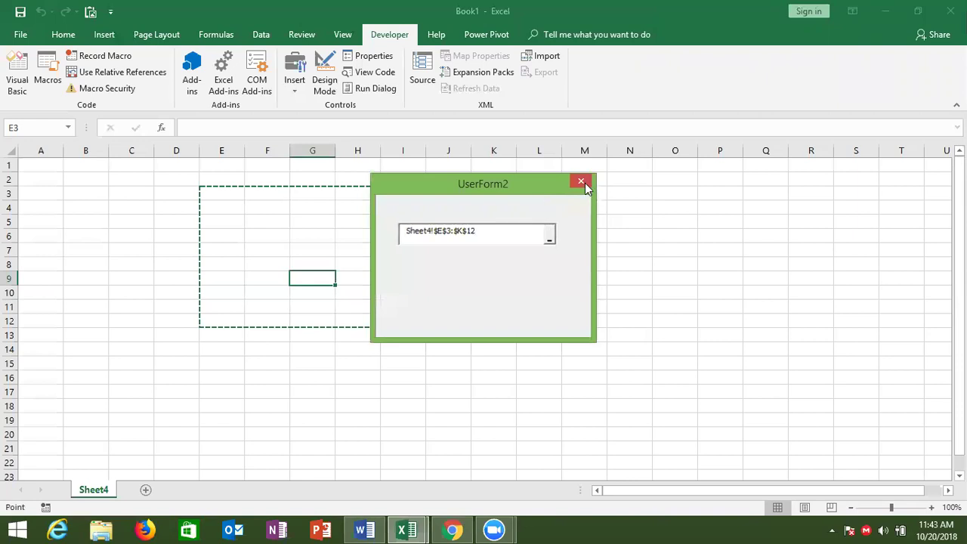
{"action": "left_click", "coordinate": [583, 182]}
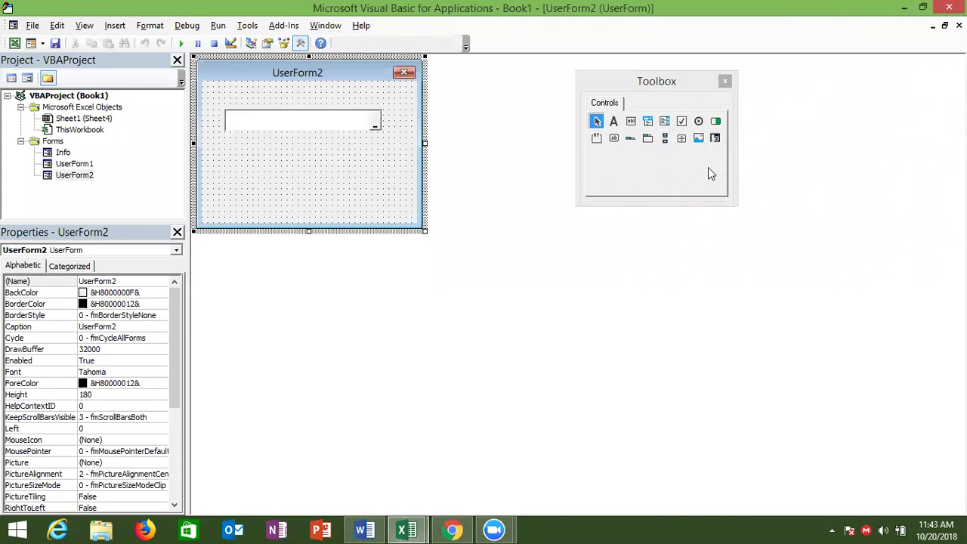
- Open Additional Controls from the Toolbox and move the dialog clear of the toolbox
{"action": "right_click", "coordinate": [709, 169]}
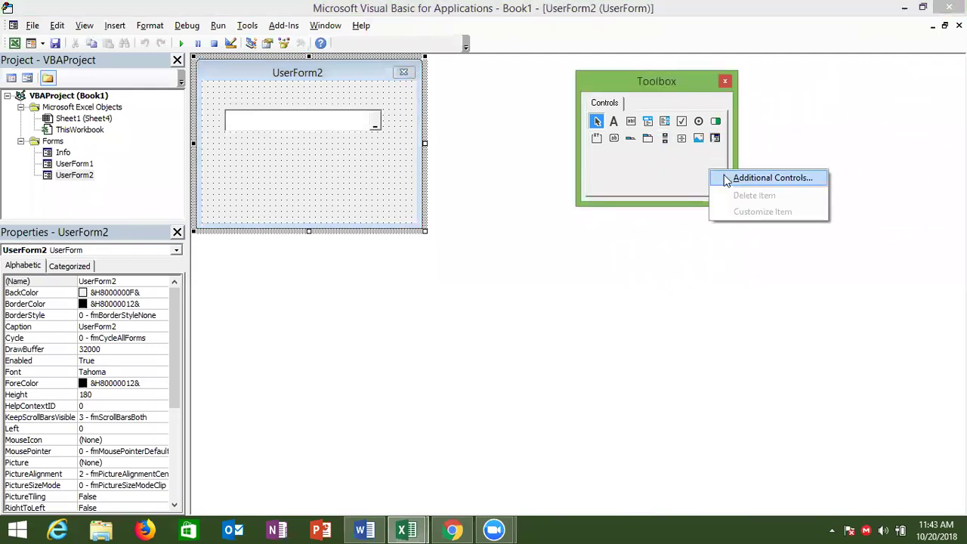
{"action": "left_click", "coordinate": [726, 178]}
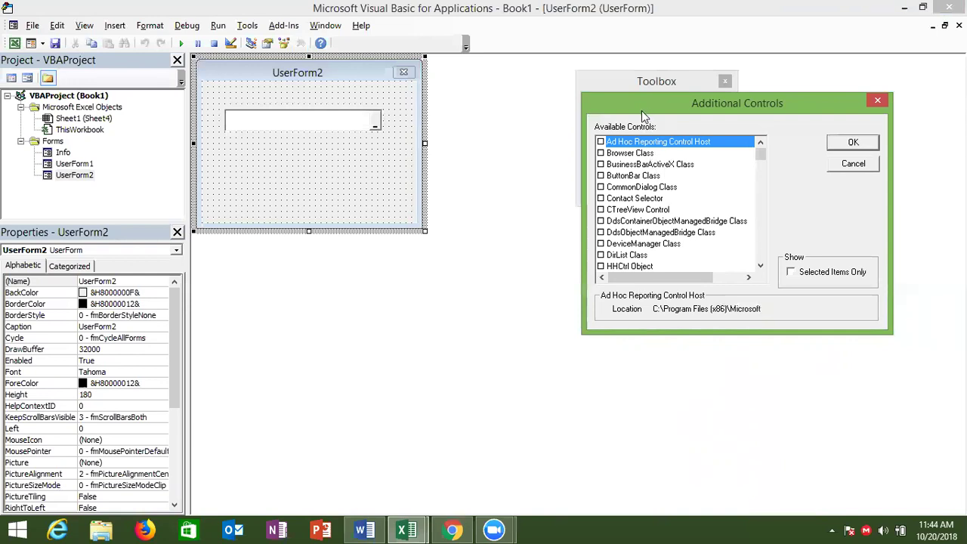
{"action": "left_click_drag", "start_coordinate": [642, 110], "coordinate": [526, 123]}
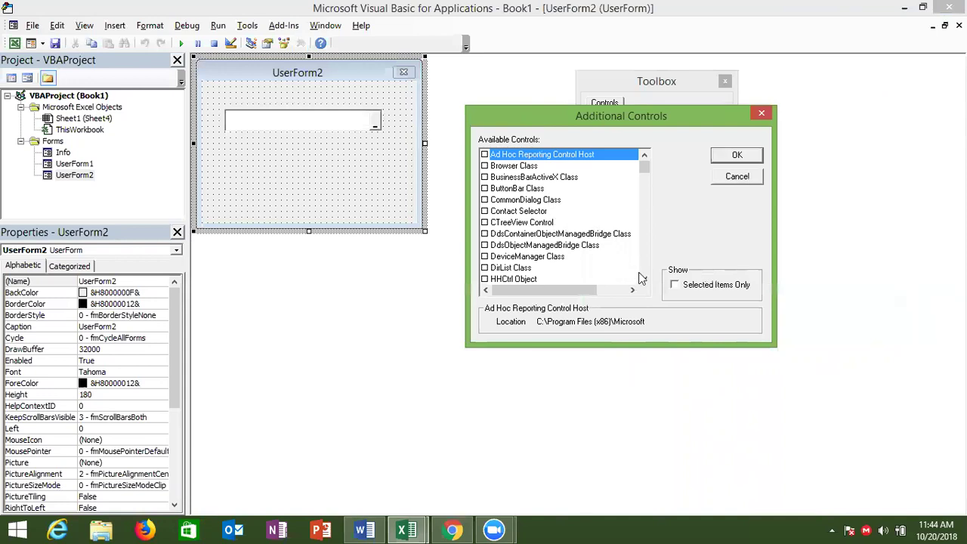
- Scroll through the list of available controls
{"action": "left_click", "coordinate": [644, 281]}
{"action": "left_click", "coordinate": [645, 281]}
{"action": "left_click", "coordinate": [644, 281]}
{"action": "left_click", "coordinate": [645, 281]}
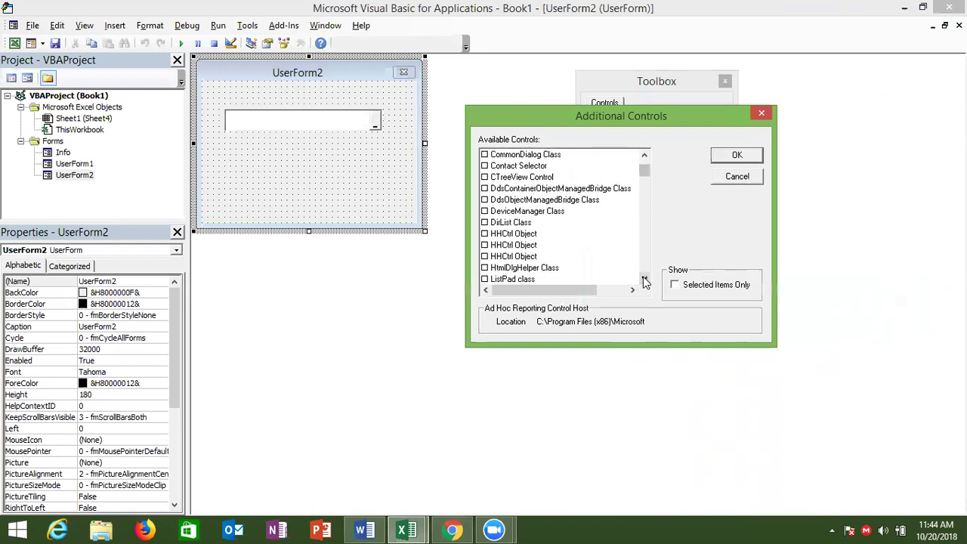
{"action": "left_click", "coordinate": [645, 281]}
{"action": "left_click", "coordinate": [645, 281]}
{"action": "left_click", "coordinate": [644, 281]}
{"action": "left_click", "coordinate": [644, 281]}
{"action": "left_click", "coordinate": [644, 281]}
{"action": "left_click", "coordinate": [645, 281]}
{"action": "left_click", "coordinate": [645, 281]}
{"action": "left_click", "coordinate": [645, 281]}
{"action": "left_click", "coordinate": [645, 281]}
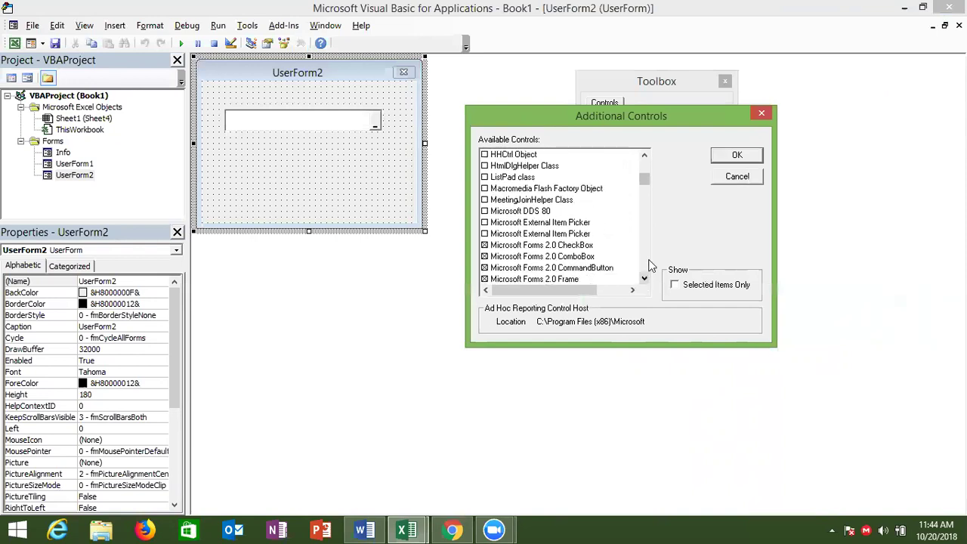
{"action": "left_click_drag", "start_coordinate": [643, 178], "coordinate": [644, 169]}
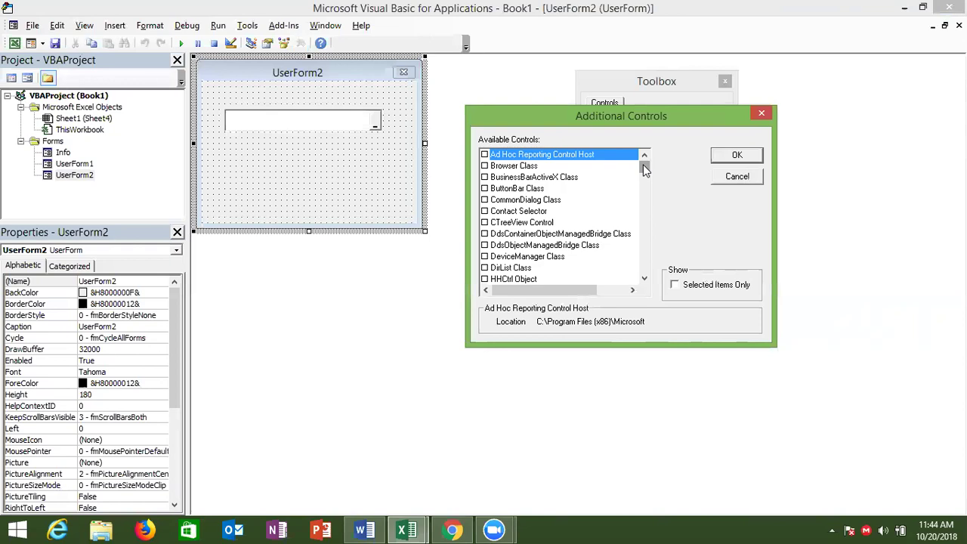
{"action": "left_click", "coordinate": [645, 279]}
{"action": "left_click", "coordinate": [645, 278]}
{"action": "left_click", "coordinate": [644, 278]}
{"action": "left_click", "coordinate": [644, 279]}
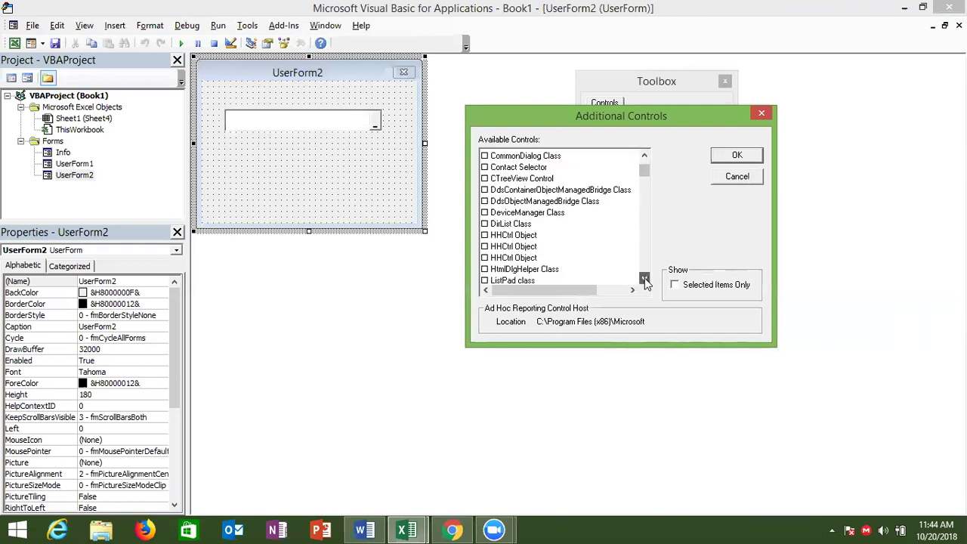
{"action": "left_click", "coordinate": [645, 279]}
{"action": "scroll", "coordinate": [647, 169], "scroll_direction": "up", "scroll_amount": 2}
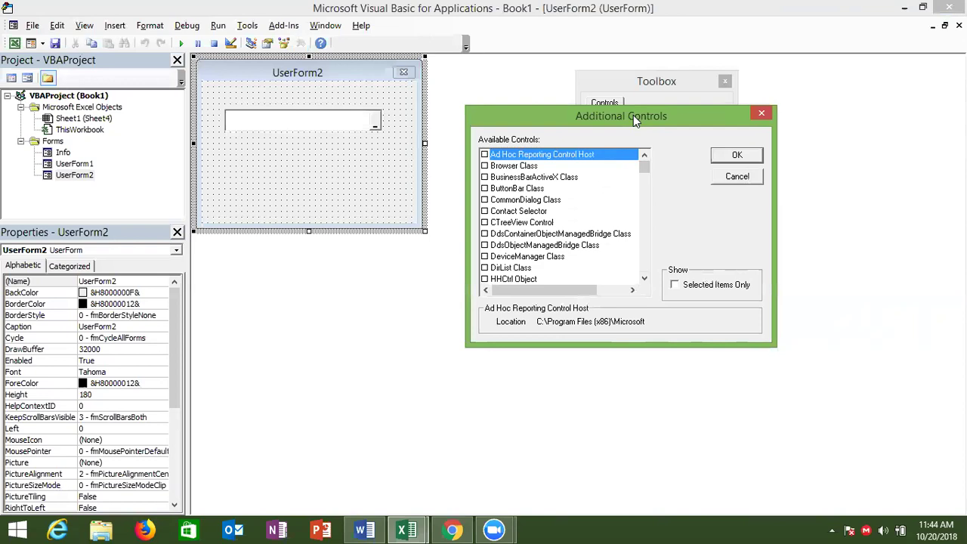
- Move the Additional Controls dialog and browse its list, selecting the Microsoft Forms 2.0 Label entry
{"action": "left_click_drag", "start_coordinate": [633, 115], "coordinate": [600, 137]}
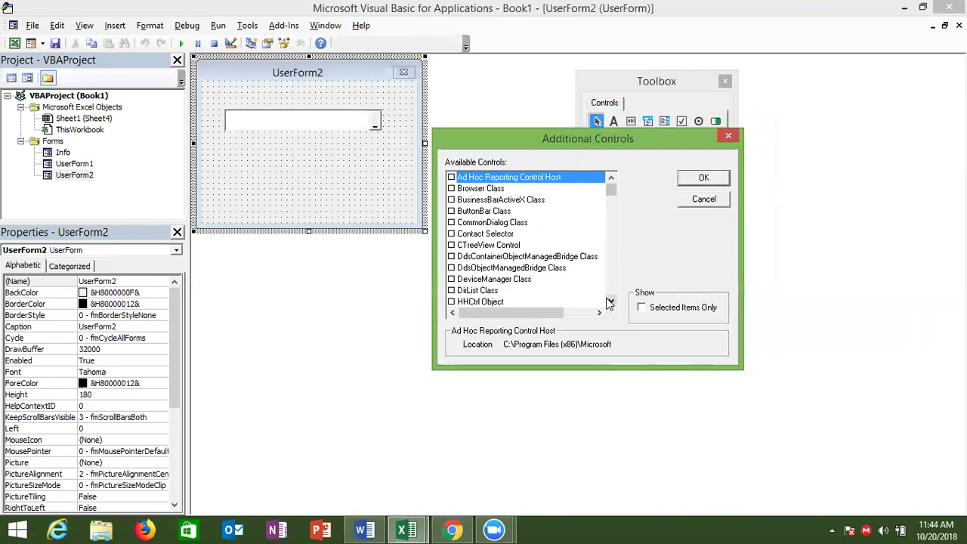
{"action": "left_click", "coordinate": [611, 302]}
{"action": "left_click", "coordinate": [612, 302]}
{"action": "left_click", "coordinate": [612, 302]}
{"action": "left_click", "coordinate": [612, 302]}
{"action": "left_click", "coordinate": [612, 302]}
{"action": "left_click", "coordinate": [611, 303]}
{"action": "left_click", "coordinate": [611, 302]}
{"action": "left_click", "coordinate": [612, 302]}
{"action": "left_click", "coordinate": [611, 302]}
{"action": "left_click", "coordinate": [611, 303]}
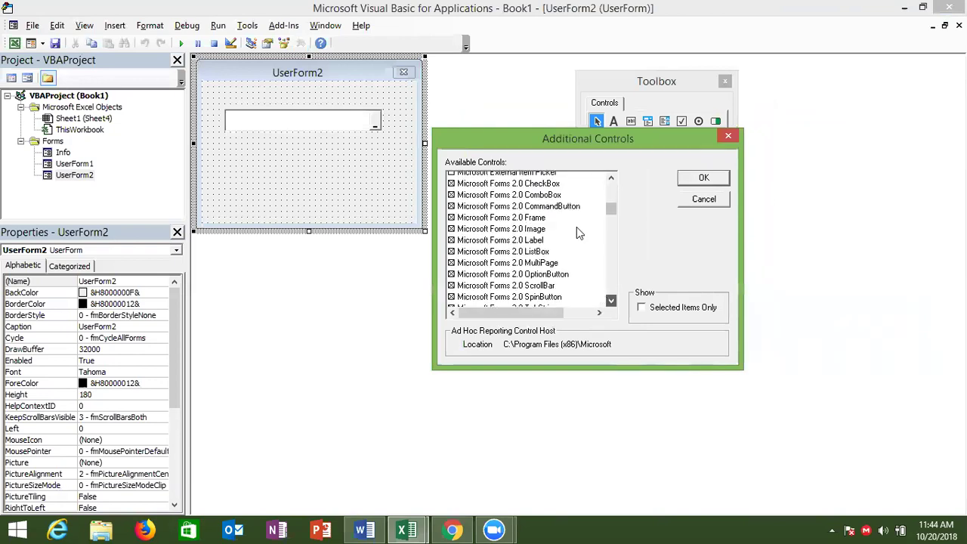
{"action": "scroll", "coordinate": [606, 190], "scroll_direction": "down", "scroll_amount": 1}
{"action": "left_click", "coordinate": [612, 179]}
{"action": "left_click", "coordinate": [612, 179]}
{"action": "left_click", "coordinate": [612, 179]}
{"action": "left_click", "coordinate": [612, 179]}
{"action": "left_click", "coordinate": [612, 179]}
{"action": "left_click", "coordinate": [612, 179]}
{"action": "left_click", "coordinate": [612, 180]}
{"action": "left_click", "coordinate": [612, 179]}
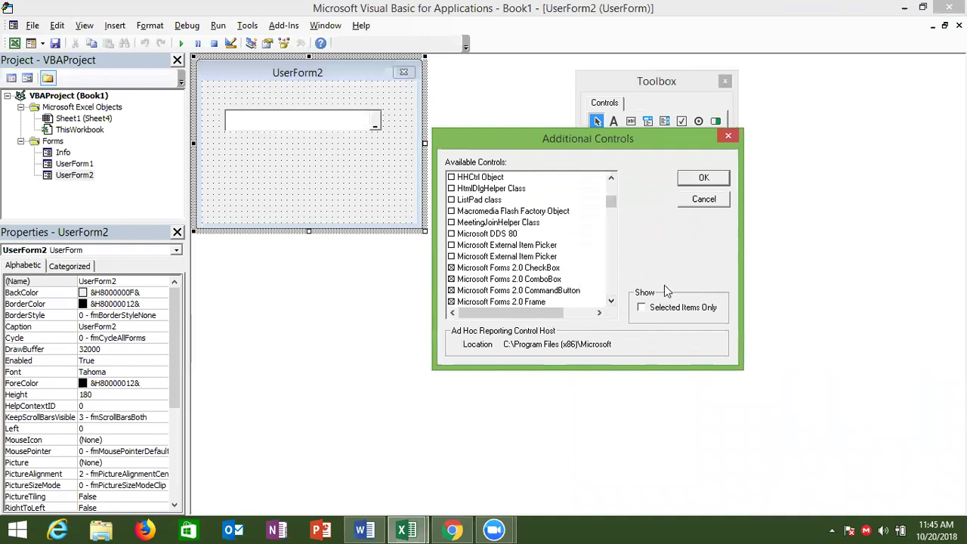
{"action": "left_click", "coordinate": [611, 301]}
{"action": "left_click", "coordinate": [611, 301]}
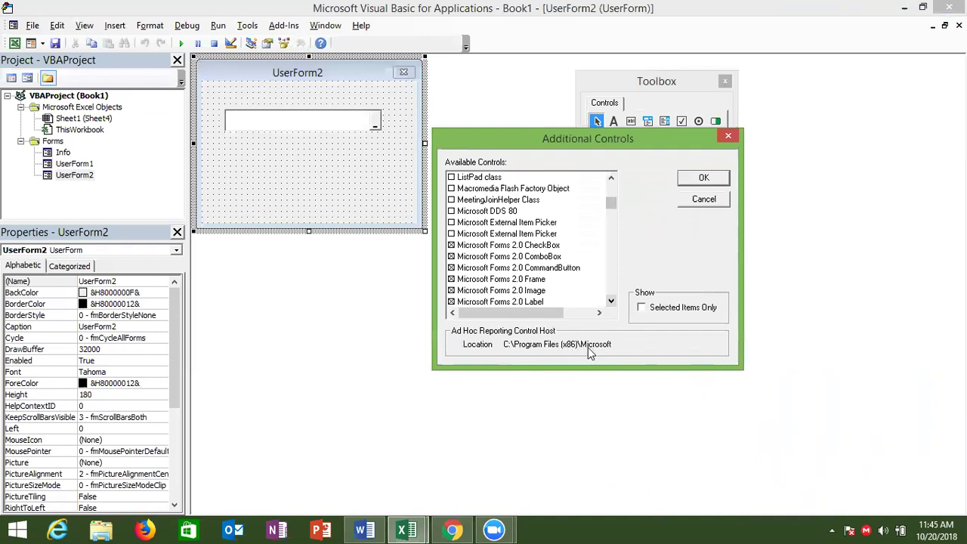
{"action": "left_click", "coordinate": [611, 301]}
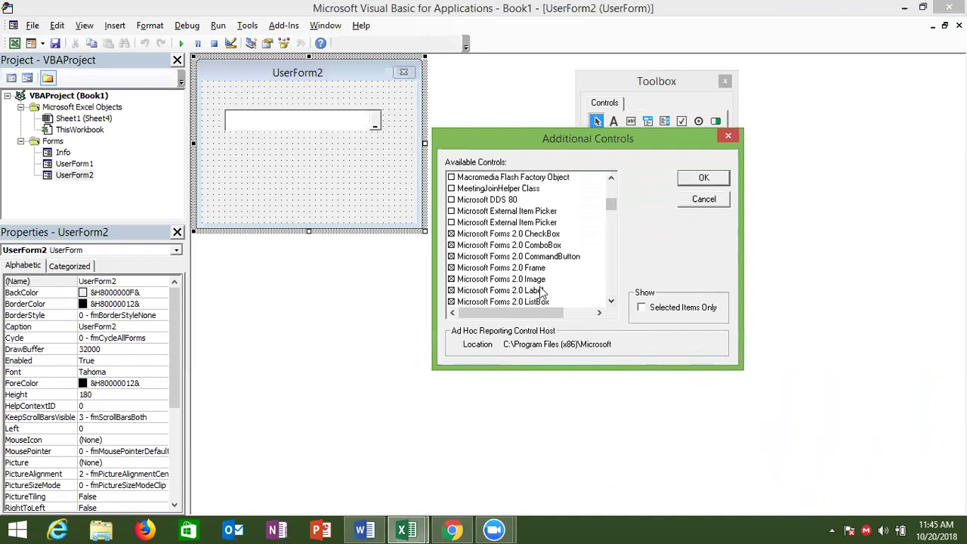
{"action": "left_click", "coordinate": [543, 291]}
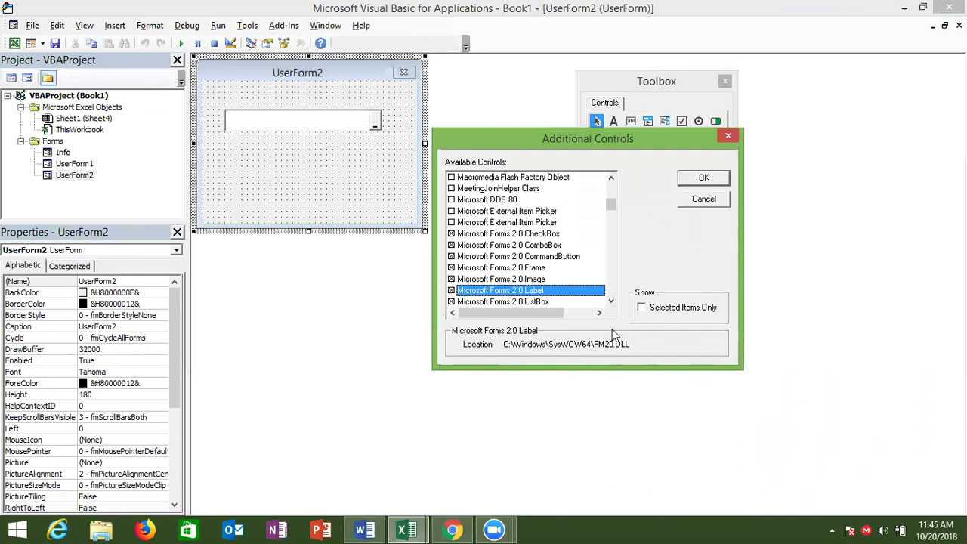
- Find Microsoft Web Browser in the Available Controls list and tick it
{"action": "left_click", "coordinate": [611, 303]}
{"action": "left_click", "coordinate": [612, 303]}
{"action": "left_click", "coordinate": [611, 303]}
{"action": "left_click", "coordinate": [612, 304]}
{"action": "left_click", "coordinate": [611, 302]}
{"action": "left_click", "coordinate": [612, 302]}
{"action": "left_click", "coordinate": [611, 301]}
{"action": "left_click", "coordinate": [611, 302]}
{"action": "left_click", "coordinate": [612, 301]}
{"action": "left_click", "coordinate": [611, 301]}
{"action": "left_click", "coordinate": [611, 302]}
{"action": "left_click", "coordinate": [611, 303]}
{"action": "left_click", "coordinate": [612, 303]}
{"action": "left_click", "coordinate": [612, 302]}
{"action": "left_click", "coordinate": [612, 302]}
{"action": "left_click", "coordinate": [611, 302]}
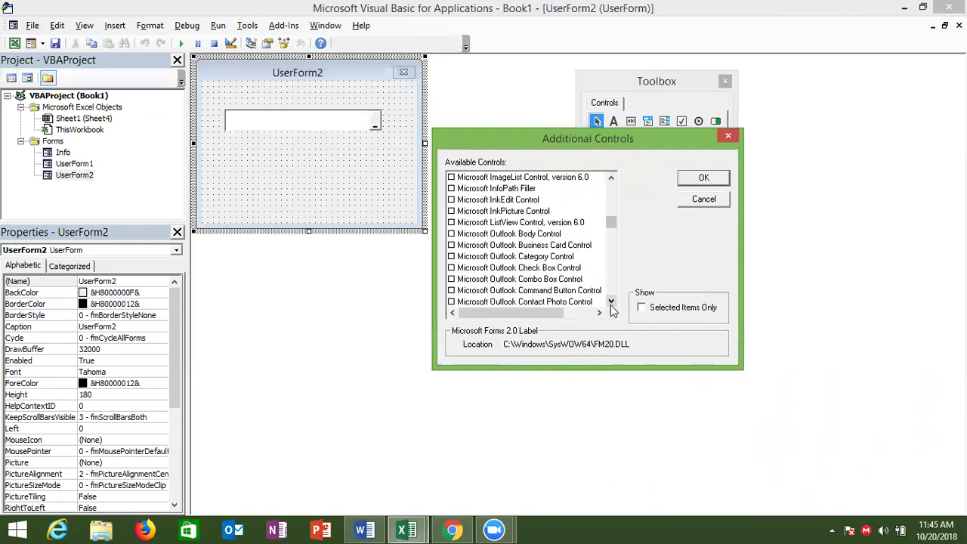
{"action": "left_click", "coordinate": [611, 178]}
{"action": "left_click", "coordinate": [611, 178]}
{"action": "left_click", "coordinate": [612, 177]}
{"action": "left_click", "coordinate": [612, 177]}
{"action": "left_click", "coordinate": [611, 177]}
{"action": "left_click", "coordinate": [611, 178]}
{"action": "left_click", "coordinate": [612, 178]}
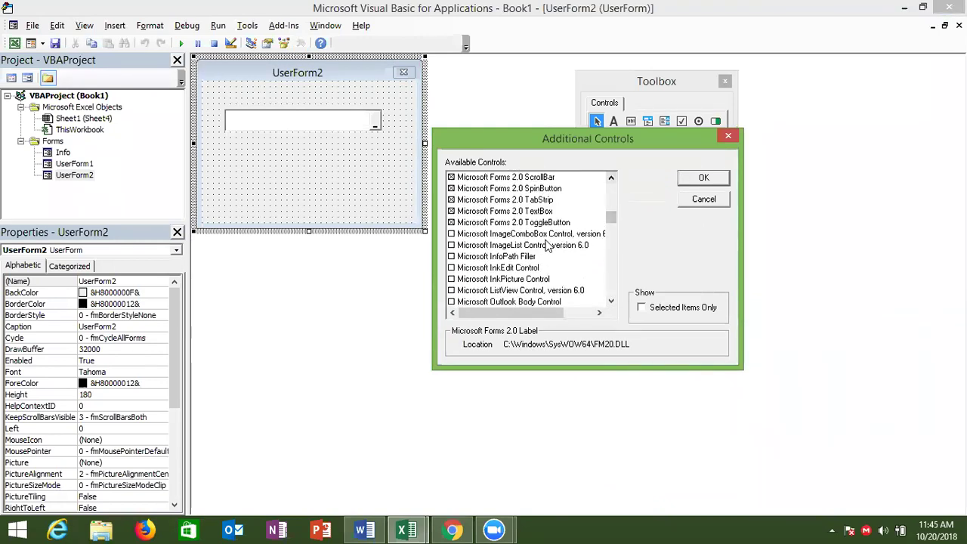
{"action": "left_click", "coordinate": [611, 301]}
{"action": "left_click", "coordinate": [612, 301]}
{"action": "left_click", "coordinate": [611, 301]}
{"action": "left_click", "coordinate": [611, 301]}
{"action": "left_click", "coordinate": [611, 301]}
{"action": "left_click", "coordinate": [611, 300]}
{"action": "left_click", "coordinate": [611, 300]}
{"action": "left_click", "coordinate": [611, 300]}
{"action": "left_click", "coordinate": [611, 301]}
{"action": "left_click", "coordinate": [611, 301]}
{"action": "left_click", "coordinate": [611, 301]}
{"action": "left_click", "coordinate": [611, 301]}
{"action": "left_click", "coordinate": [611, 302]}
{"action": "left_click", "coordinate": [612, 301]}
{"action": "left_click", "coordinate": [612, 301]}
{"action": "left_click", "coordinate": [611, 302]}
{"action": "left_click", "coordinate": [611, 301]}
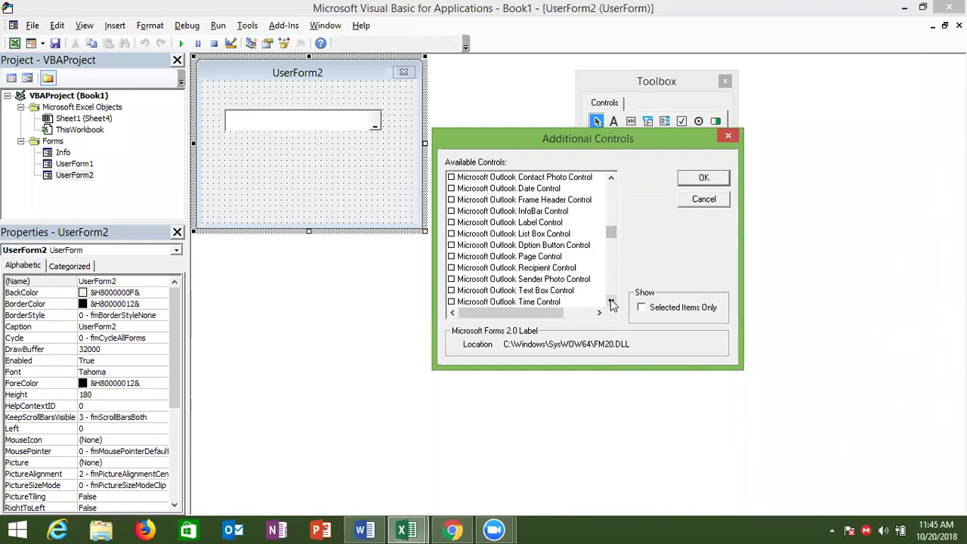
{"action": "left_click", "coordinate": [611, 302]}
{"action": "left_click", "coordinate": [611, 302]}
{"action": "left_click", "coordinate": [611, 301]}
{"action": "left_click", "coordinate": [611, 302]}
{"action": "left_click", "coordinate": [612, 301]}
{"action": "left_click", "coordinate": [611, 301]}
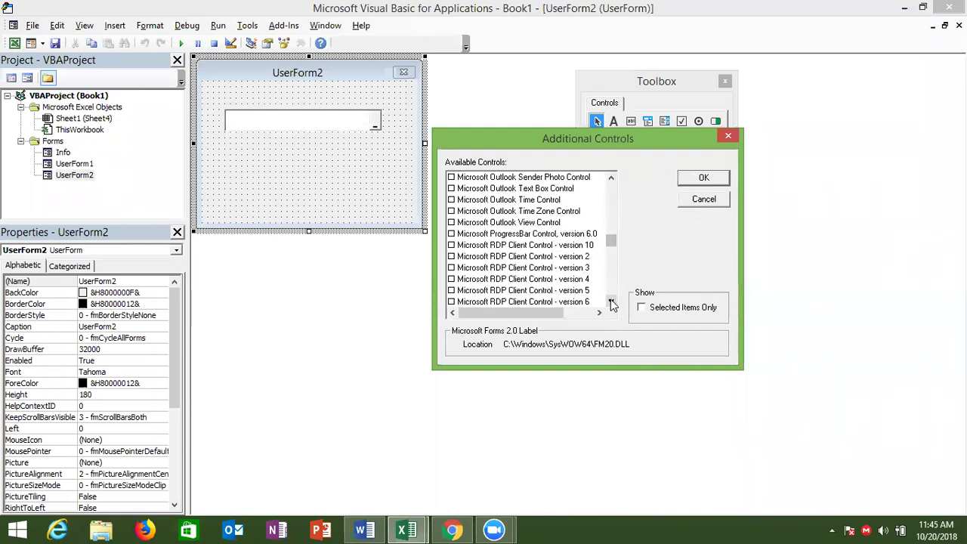
{"action": "left_click", "coordinate": [611, 301]}
{"action": "left_click", "coordinate": [611, 302]}
{"action": "left_click", "coordinate": [611, 301]}
{"action": "left_click", "coordinate": [611, 302]}
{"action": "left_click", "coordinate": [611, 302]}
{"action": "left_click", "coordinate": [611, 301]}
{"action": "left_click", "coordinate": [612, 302]}
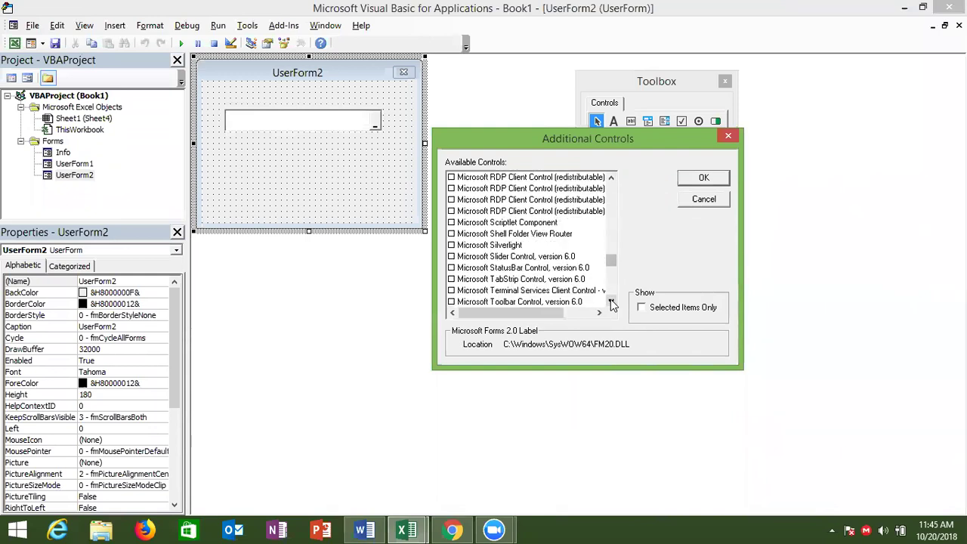
{"action": "left_click", "coordinate": [612, 303]}
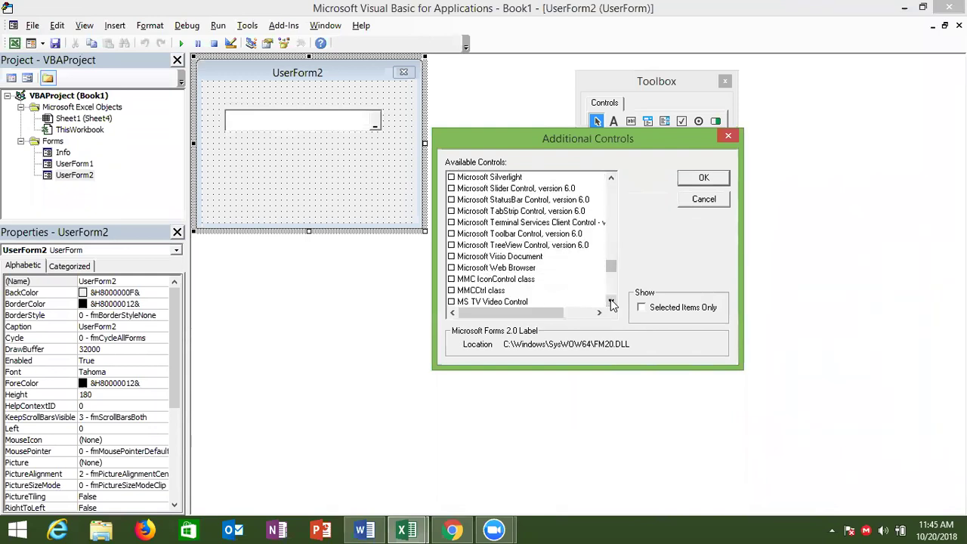
{"action": "left_click", "coordinate": [612, 303]}
{"action": "left_click", "coordinate": [453, 257]}
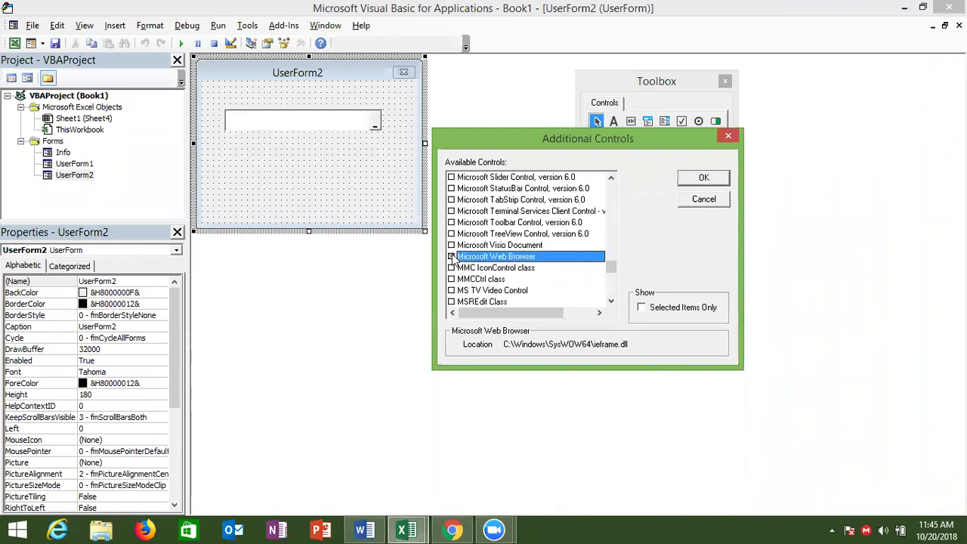
- Find Windows Media Player further down the list and tick it
{"action": "left_click", "coordinate": [612, 301]}
{"action": "left_click", "coordinate": [612, 301]}
{"action": "left_click", "coordinate": [612, 301]}
{"action": "left_click", "coordinate": [612, 301]}
{"action": "left_click", "coordinate": [612, 301]}
{"action": "left_click", "coordinate": [612, 300]}
{"action": "left_click", "coordinate": [612, 301]}
{"action": "left_click", "coordinate": [612, 301]}
{"action": "left_click", "coordinate": [612, 300]}
{"action": "left_click", "coordinate": [612, 301]}
{"action": "left_click", "coordinate": [612, 300]}
{"action": "left_click", "coordinate": [612, 300]}
{"action": "left_click", "coordinate": [612, 300]}
{"action": "left_click", "coordinate": [612, 300]}
{"action": "left_click", "coordinate": [612, 301]}
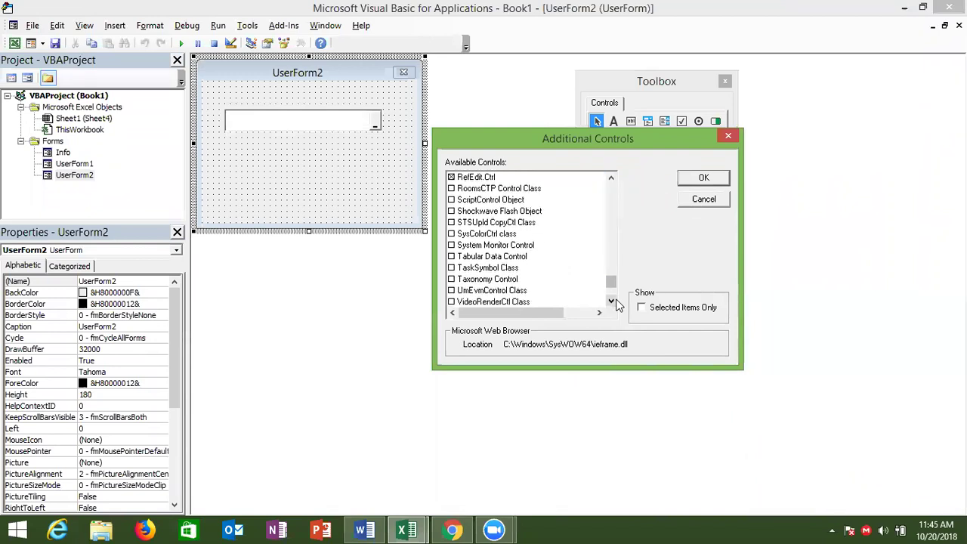
{"action": "left_click", "coordinate": [615, 302]}
{"action": "left_click", "coordinate": [615, 301]}
{"action": "left_click", "coordinate": [615, 301]}
{"action": "left_click", "coordinate": [615, 301]}
{"action": "left_click", "coordinate": [615, 302]}
{"action": "left_click", "coordinate": [615, 301]}
{"action": "left_click", "coordinate": [615, 302]}
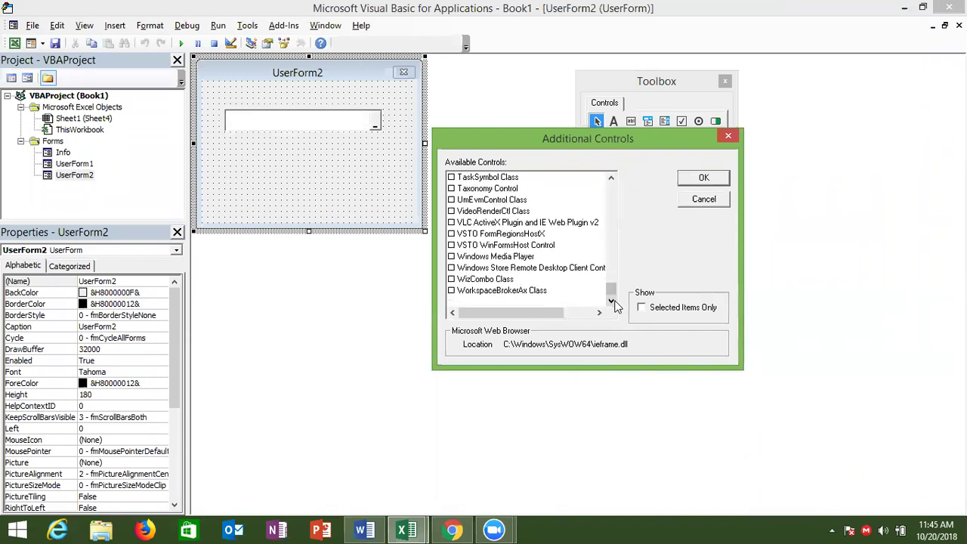
{"action": "left_click", "coordinate": [451, 257]}
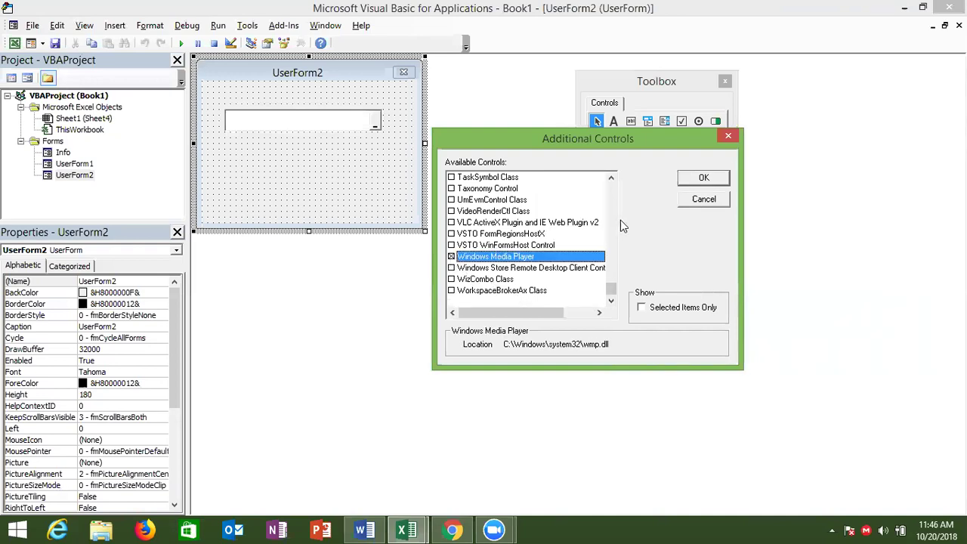
- Confirm the new controls, enlarge UserForm2 to 292.5 high, and draw WebBrowser1 below the RefEdit
{"action": "left_click", "coordinate": [702, 179]}
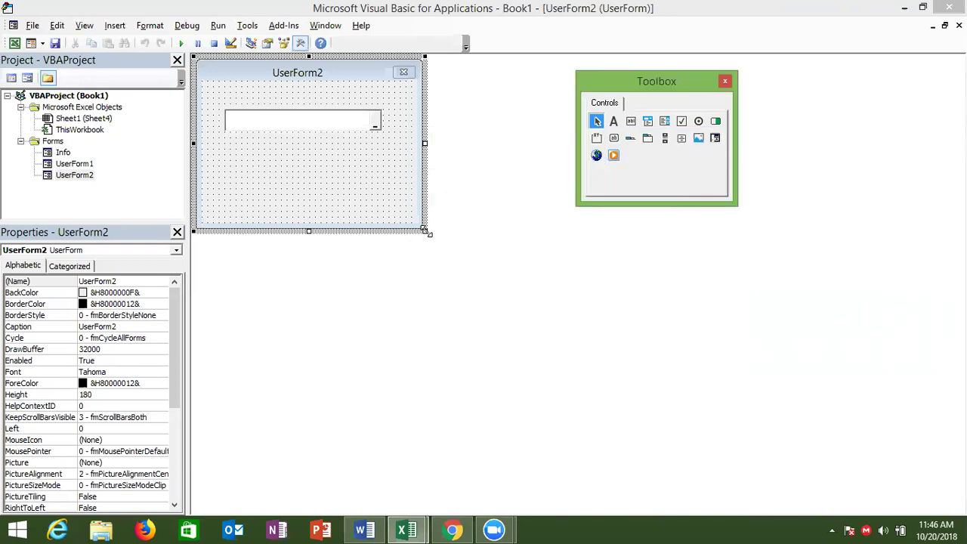
{"action": "left_click_drag", "start_coordinate": [426, 230], "coordinate": [522, 336]}
{"action": "left_click", "coordinate": [597, 155]}
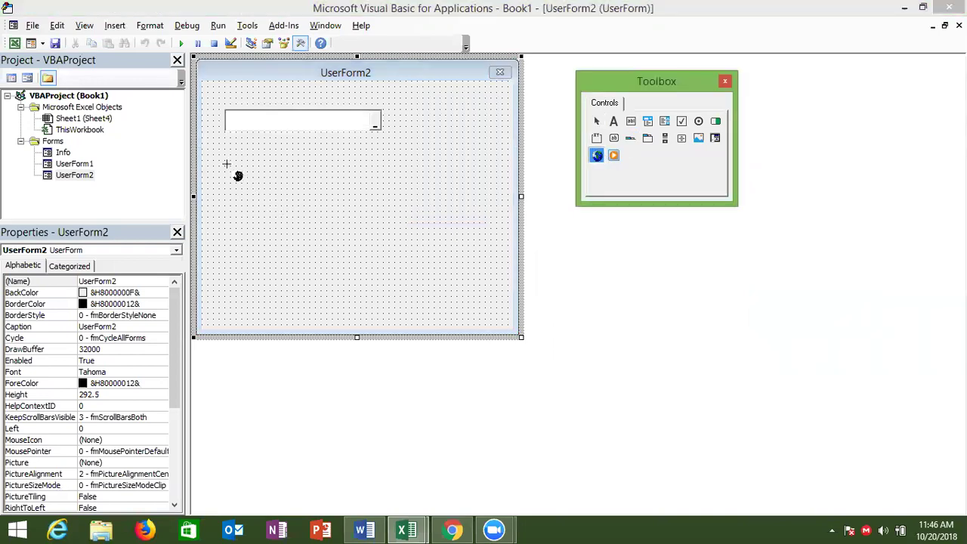
{"action": "left_click_drag", "start_coordinate": [219, 160], "coordinate": [499, 314]}
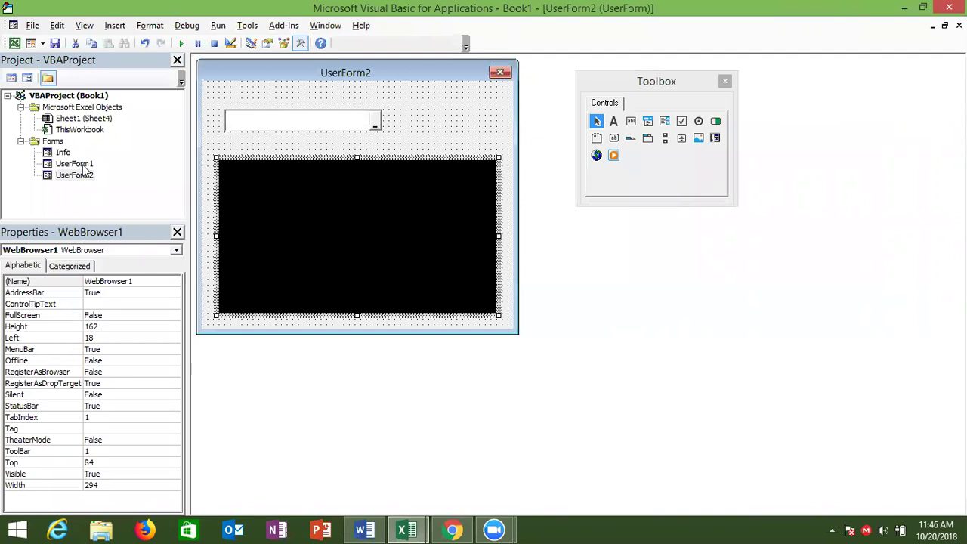
- Preview and close UserForm2, then open google.com in Chrome
{"action": "left_click", "coordinate": [183, 44]}
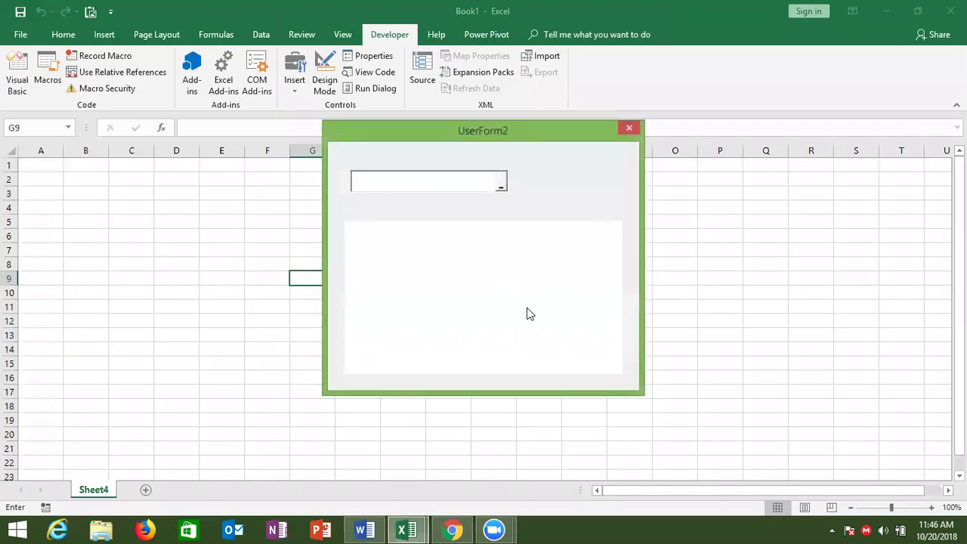
{"action": "left_click", "coordinate": [628, 131]}
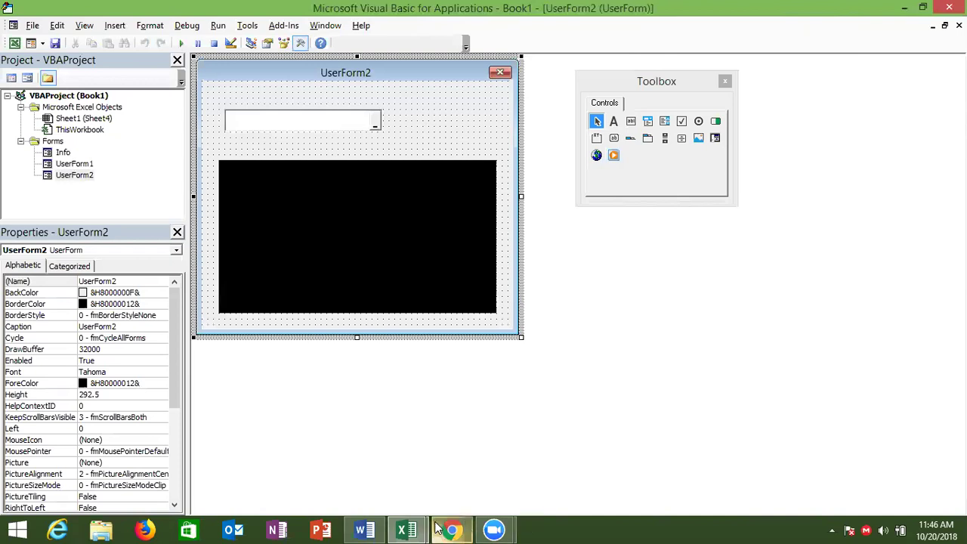
{"action": "mouse_move", "coordinate": [437, 527]}
{"action": "left_click", "coordinate": [451, 454]}
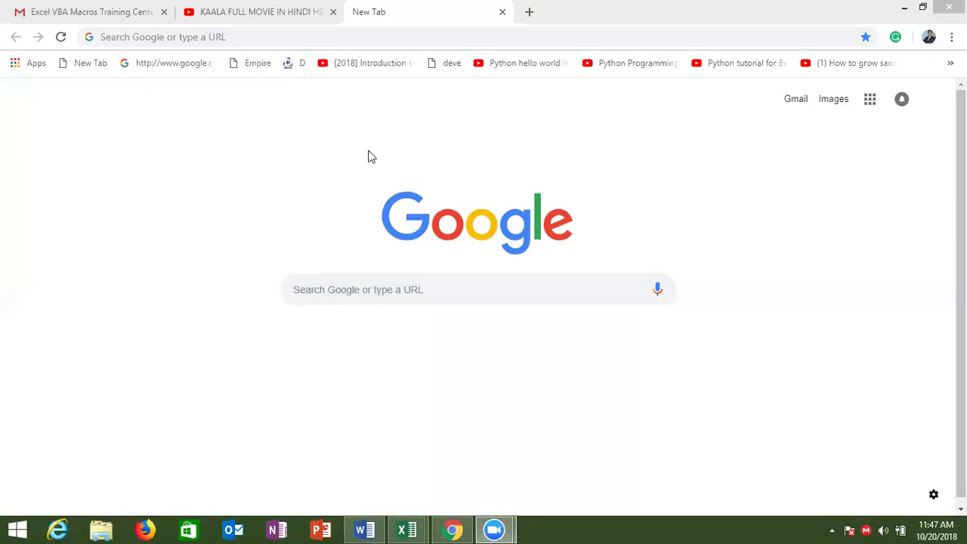
{"action": "left_click", "coordinate": [294, 39]}
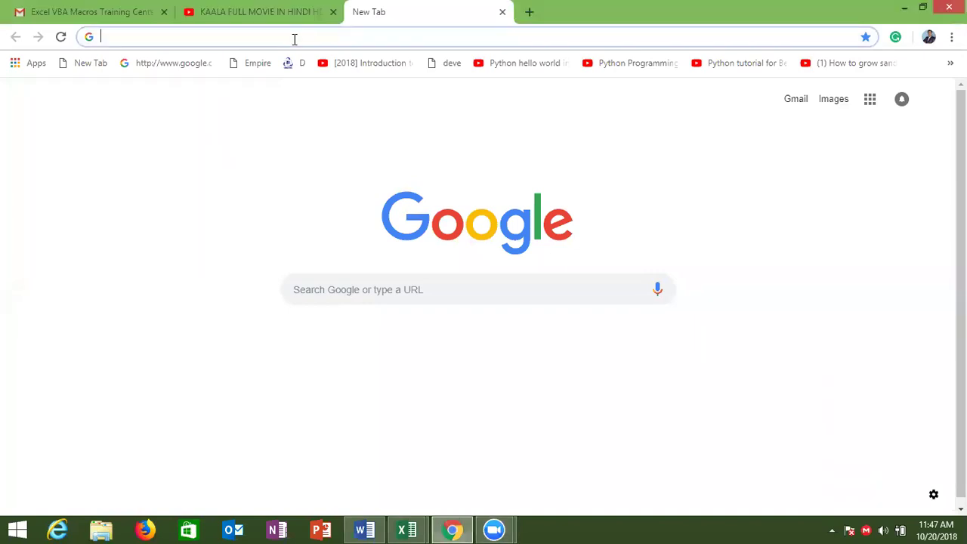
{"action": "type", "text": "google.com"}
{"action": "key", "text": "Return"}
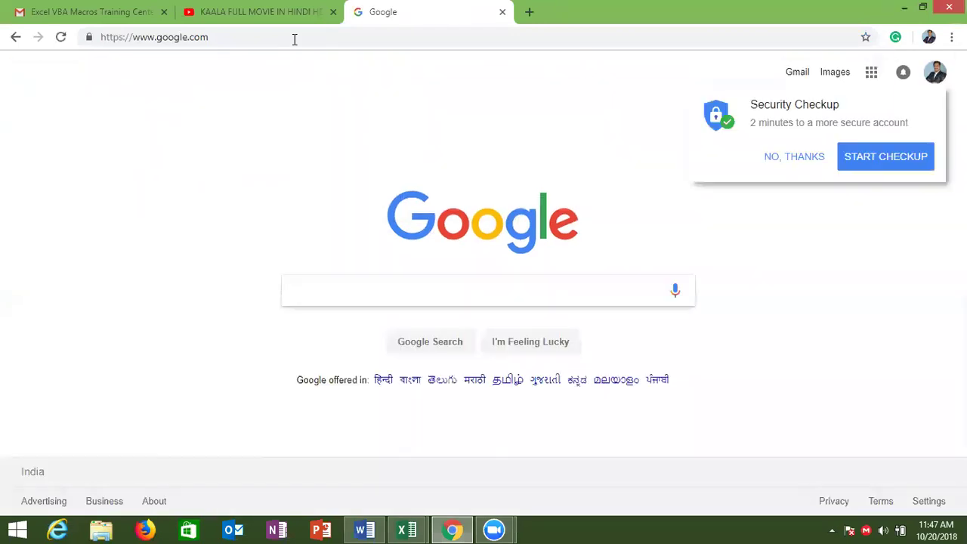
- Search Google for 'excel vba calendar control dll'
{"action": "type", "text": "excel"}
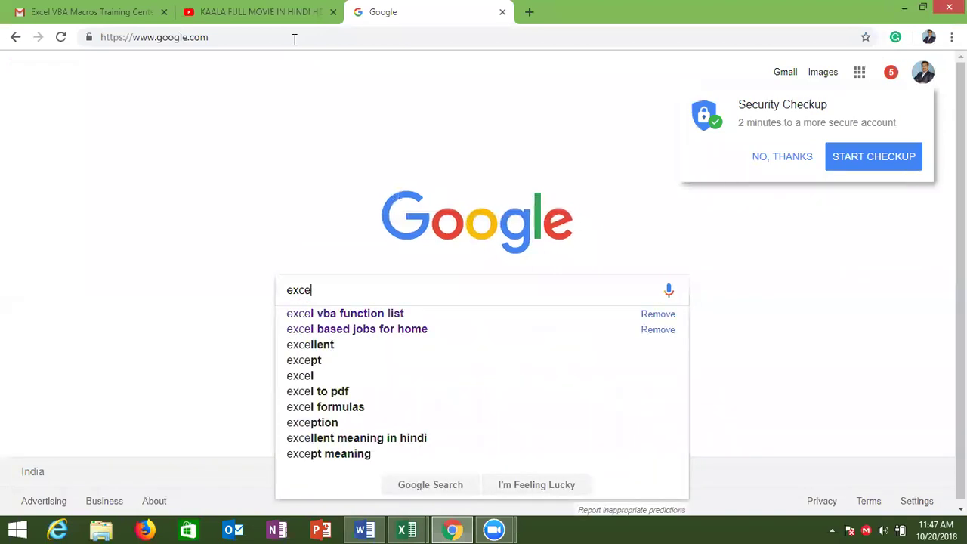
{"action": "type", "text": " vba ca"}
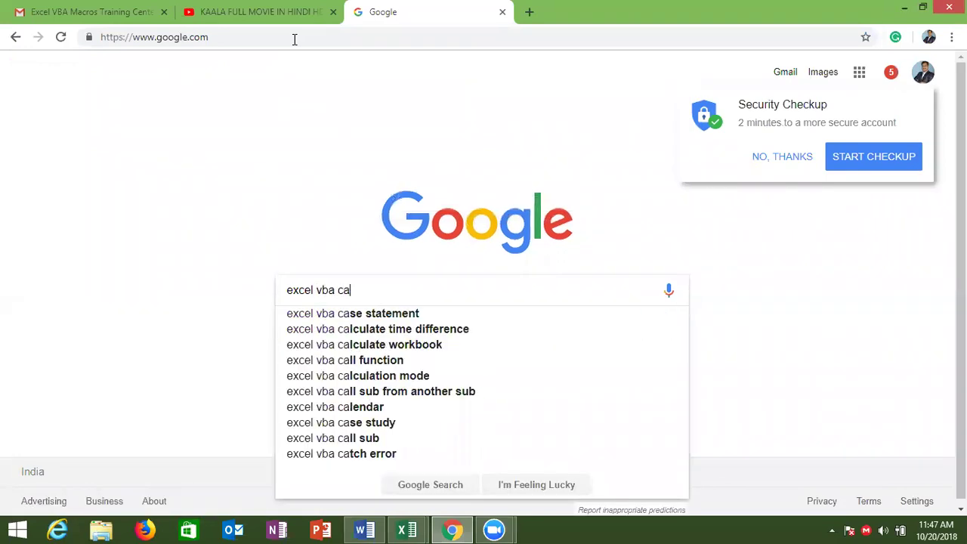
{"action": "type", "text": "n"}
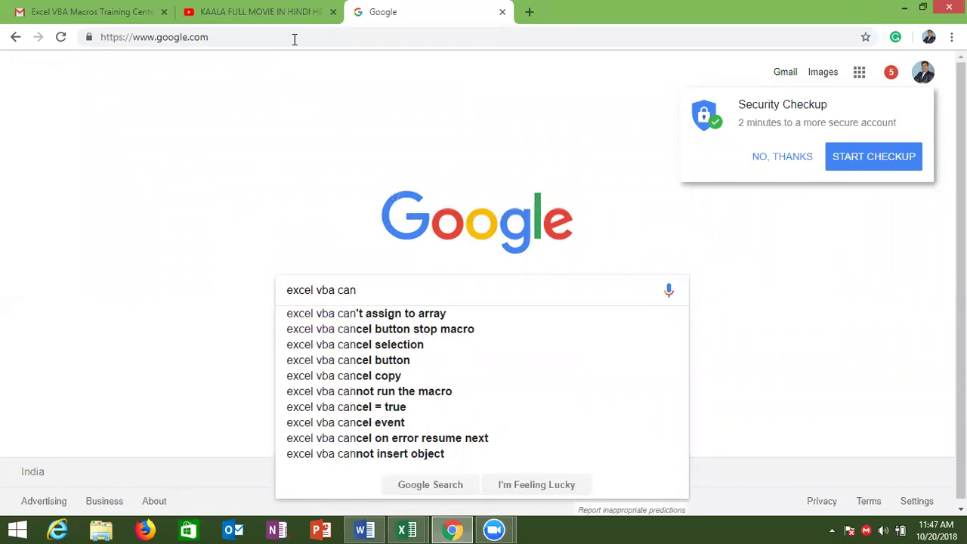
{"action": "key", "text": "BackSpace"}
{"action": "type", "text": "le"}
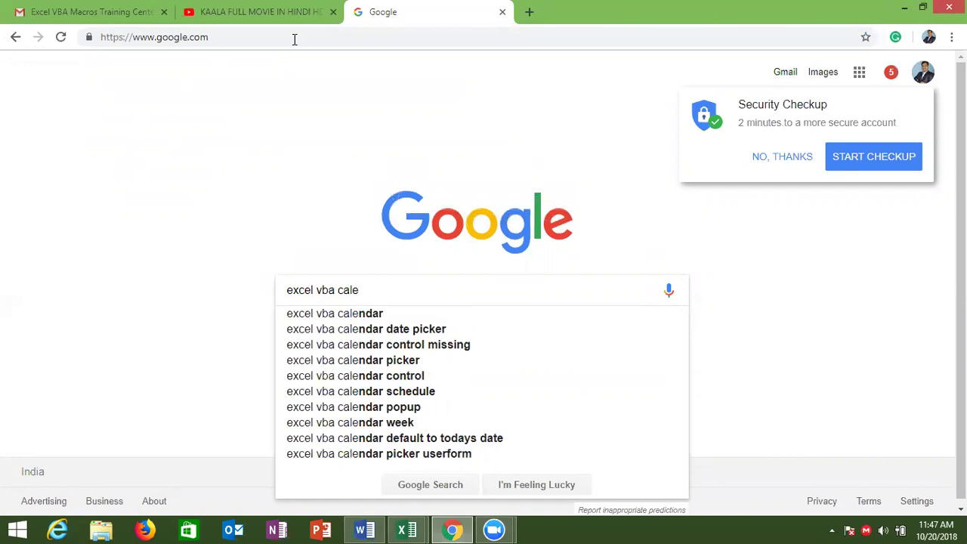
{"action": "key", "text": "Down"}
{"action": "key", "text": "Down"}
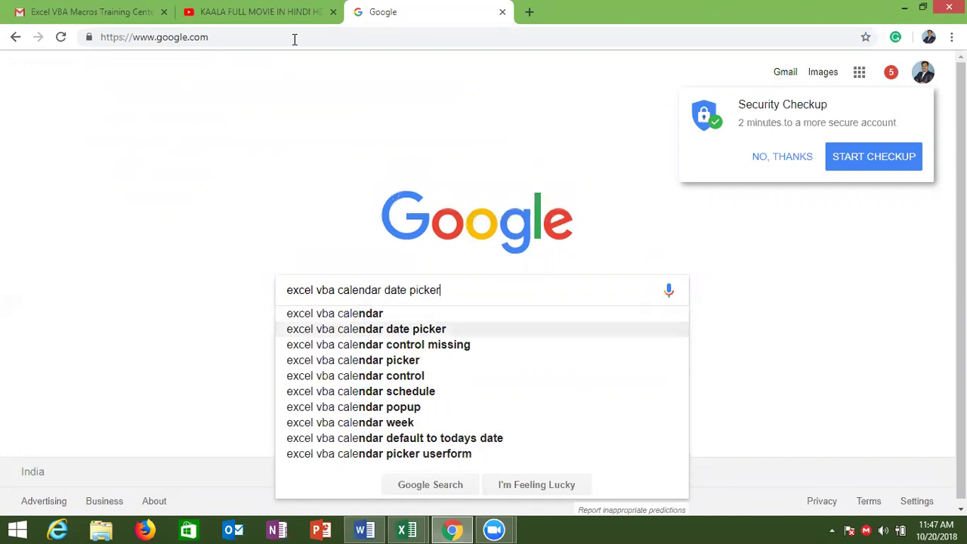
{"action": "key", "text": "Down"}
{"action": "key", "text": "BackSpace"}
{"action": "key", "text": "BackSpace"}
{"action": "key", "text": "BackSpace"}
{"action": "key", "text": "BackSpace"}
{"action": "key", "text": "BackSpace"}
{"action": "key", "text": "BackSpace"}
{"action": "type", "text": "ll"}
{"action": "key", "text": "Return"}
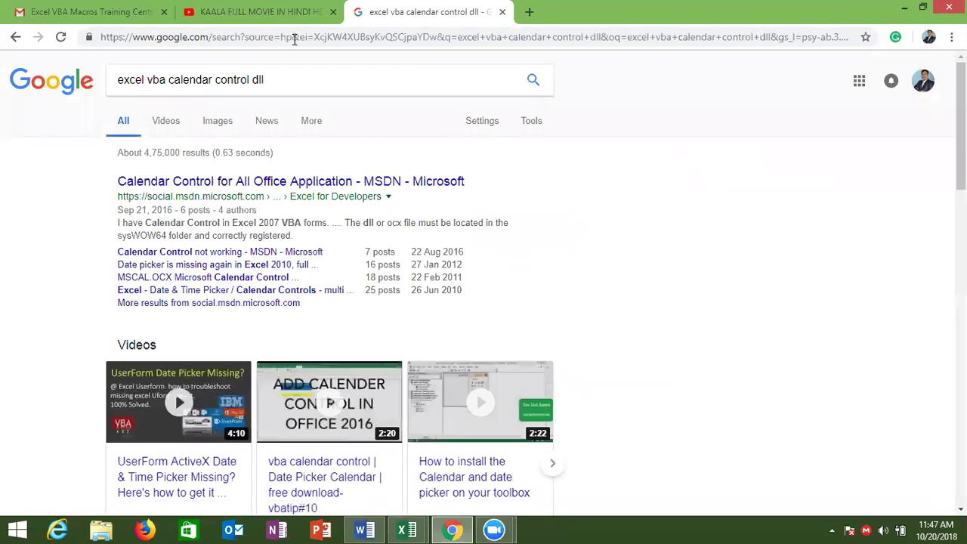
- Open the MSDN, Installing the Date Picker and Calendar Control for All Office versions results in new tabs
{"action": "right_click", "coordinate": [206, 185]}
{"action": "left_click", "coordinate": [257, 196]}
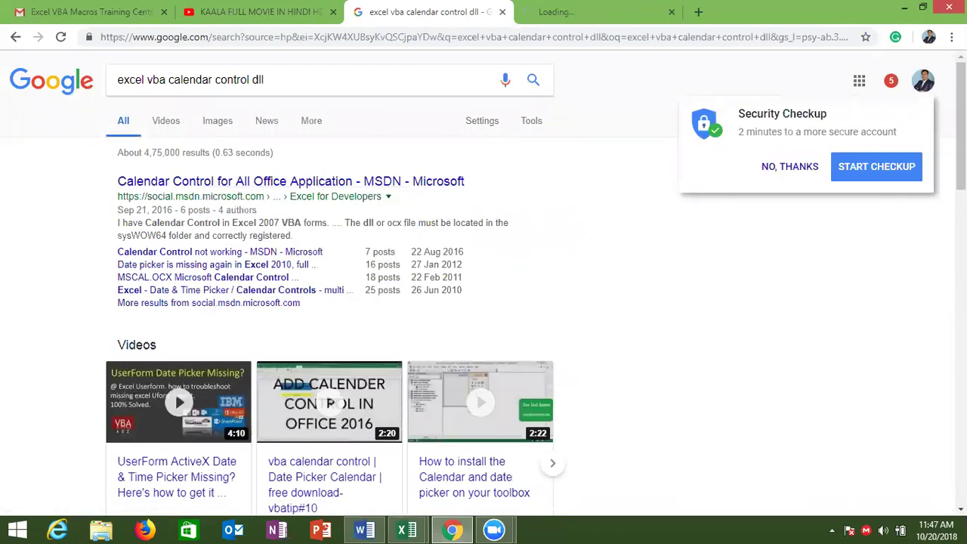
{"action": "scroll", "coordinate": [483, 302], "scroll_direction": "down", "scroll_amount": 3}
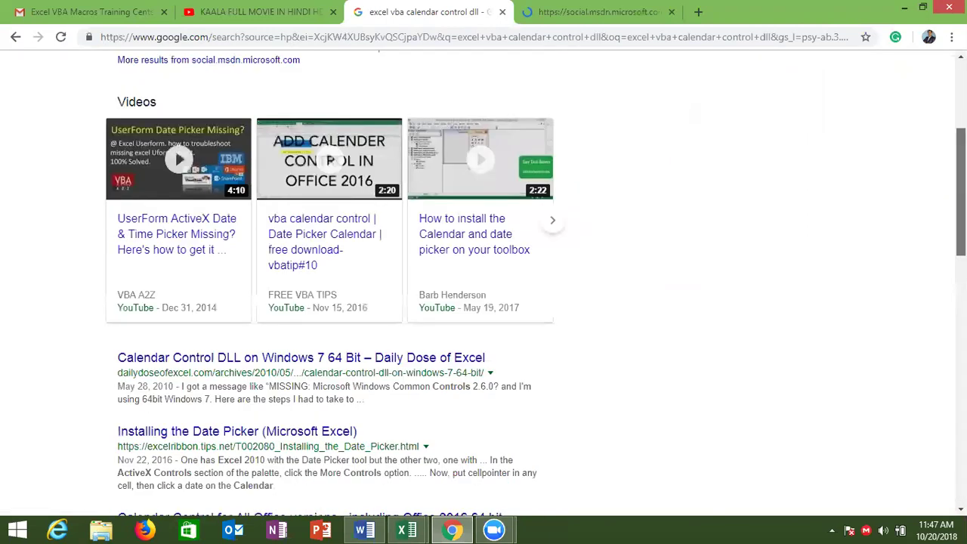
{"action": "scroll", "coordinate": [813, 302], "scroll_direction": "down", "scroll_amount": 1}
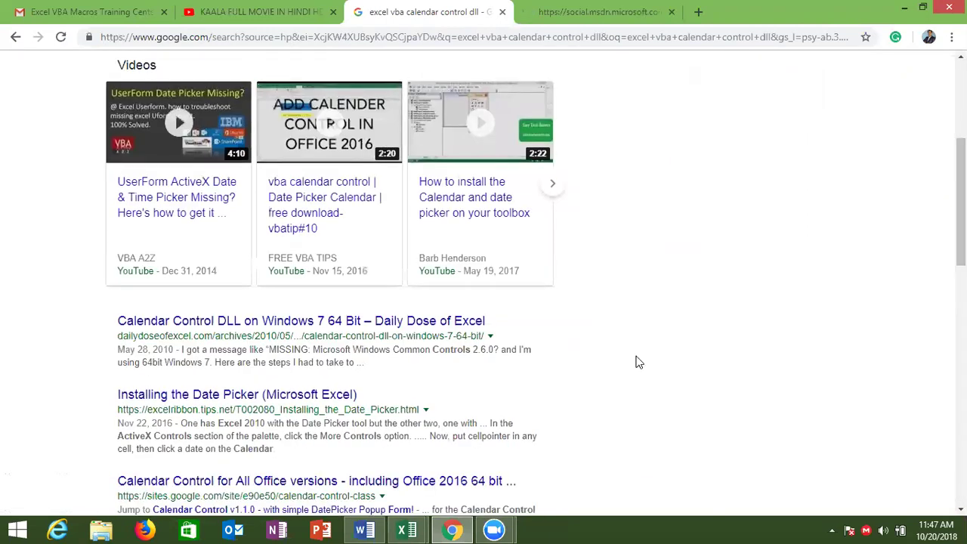
{"action": "right_click", "coordinate": [300, 400]}
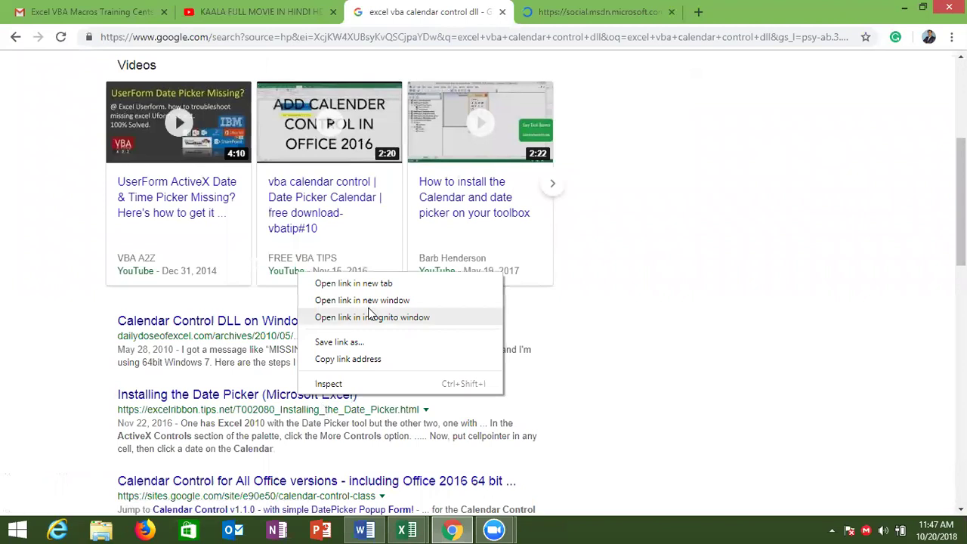
{"action": "left_click", "coordinate": [370, 286]}
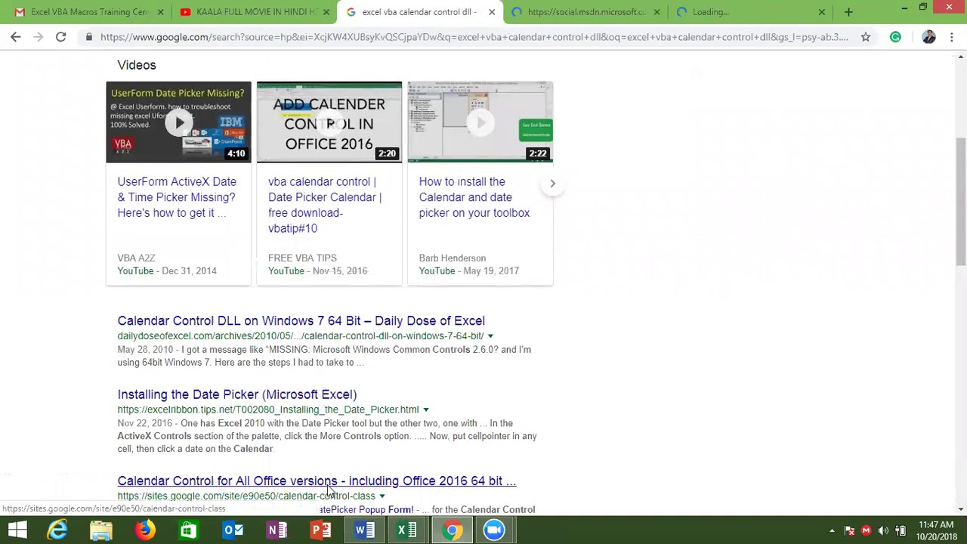
{"action": "right_click", "coordinate": [330, 491]}
{"action": "left_click", "coordinate": [361, 374]}
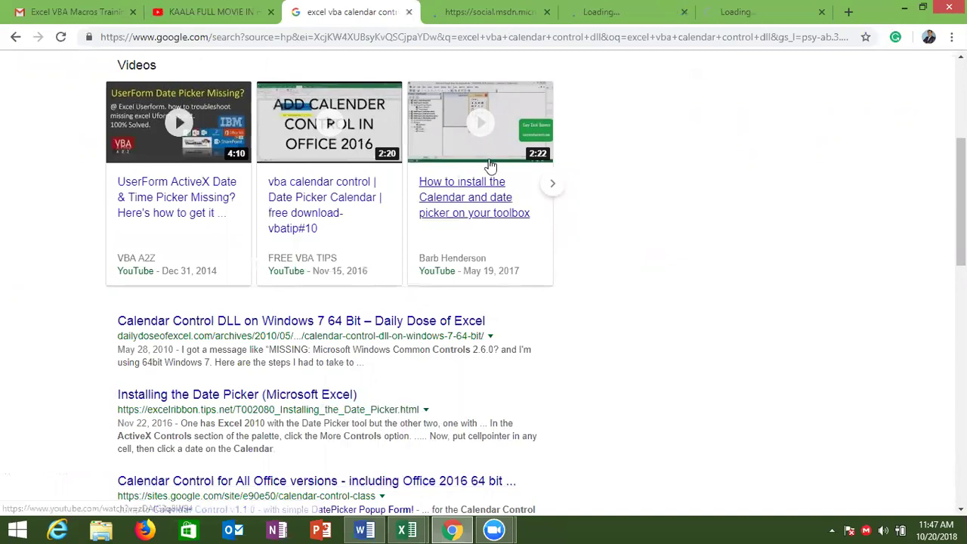
- Switch to the MSDN thread and scroll to the answer about 64-bit Office
{"action": "key", "text": "ctrl+Tab"}
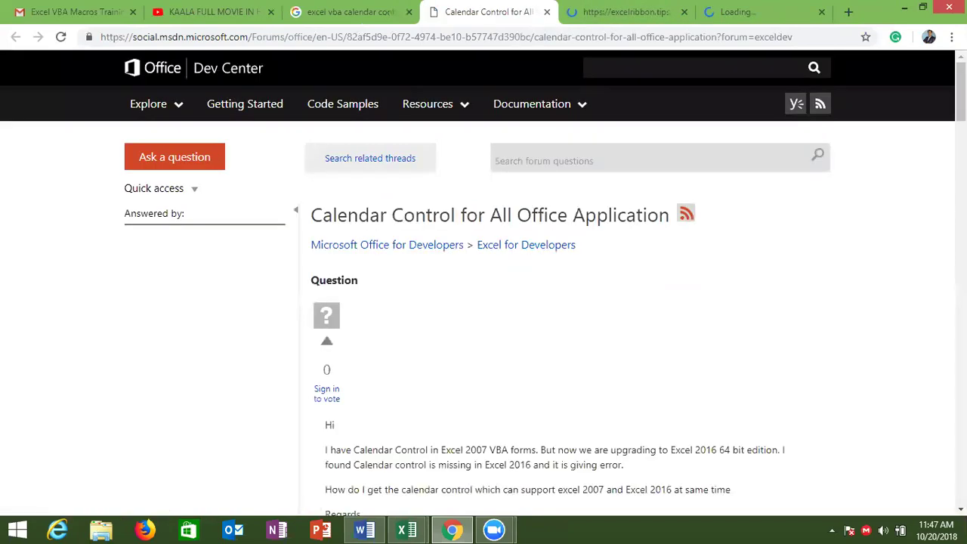
{"action": "scroll", "coordinate": [484, 279], "scroll_direction": "down", "scroll_amount": 2}
{"action": "scroll", "coordinate": [484, 279], "scroll_direction": "down", "scroll_amount": 2}
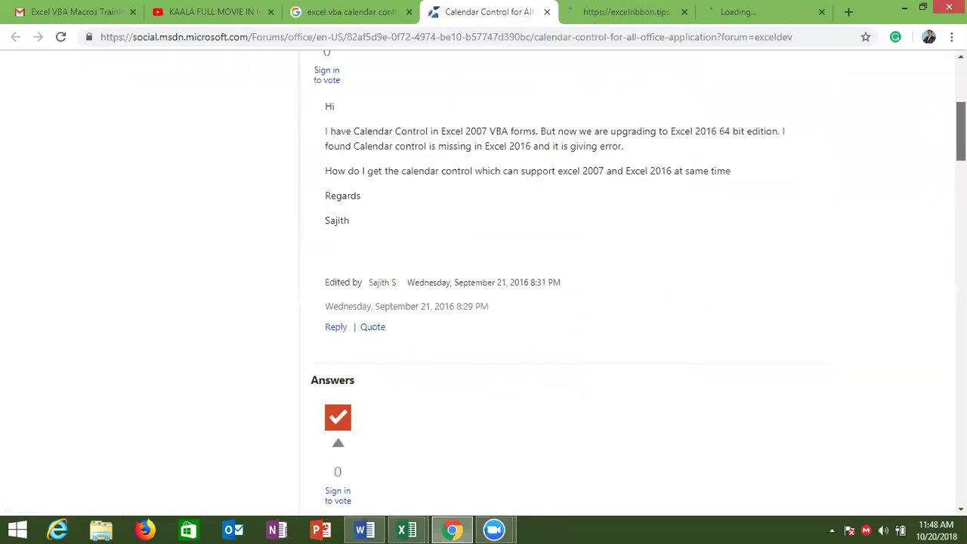
{"action": "scroll", "coordinate": [484, 280], "scroll_direction": "down", "scroll_amount": 2}
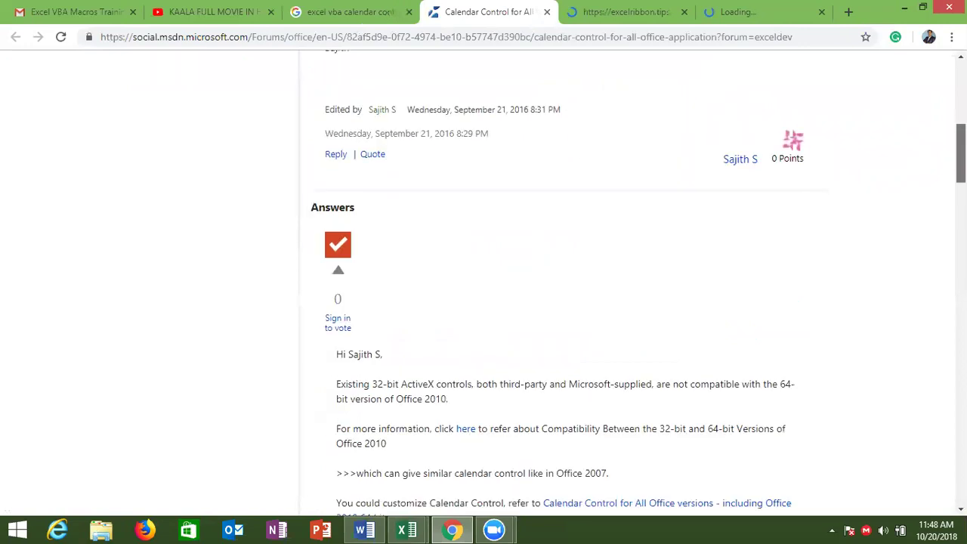
{"action": "scroll", "coordinate": [484, 280], "scroll_direction": "down", "scroll_amount": 1}
{"action": "scroll", "coordinate": [483, 280], "scroll_direction": "down", "scroll_amount": 1}
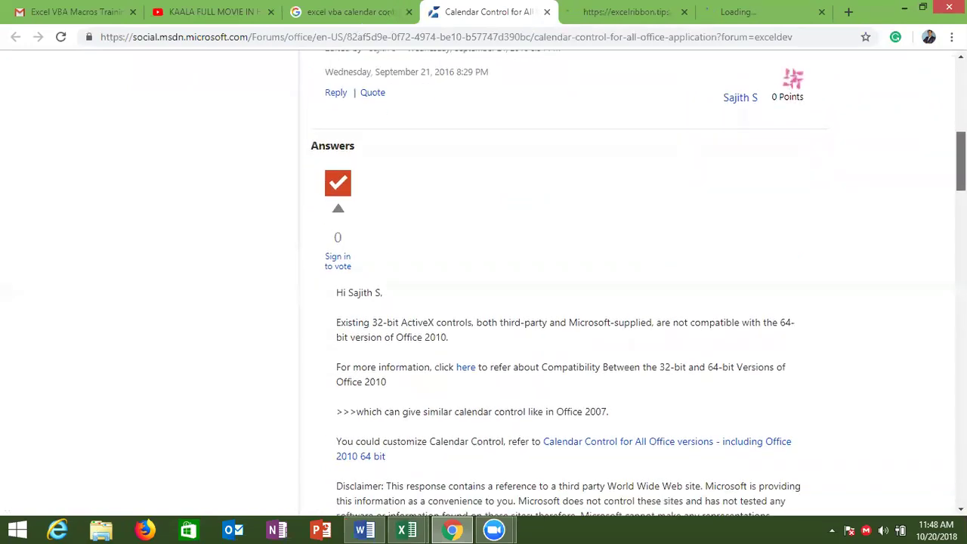
{"action": "scroll", "coordinate": [716, 344], "scroll_direction": "down", "scroll_amount": 1}
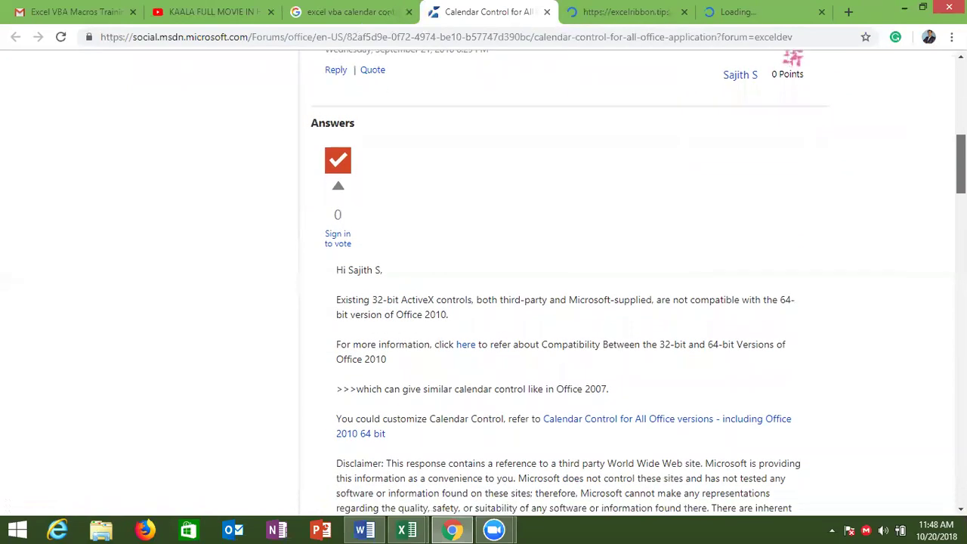
- Open the linked E90E50 calendar control page and scroll to its MSCAL.OCX Missing Calendar Control section
{"action": "left_click", "coordinate": [607, 428]}
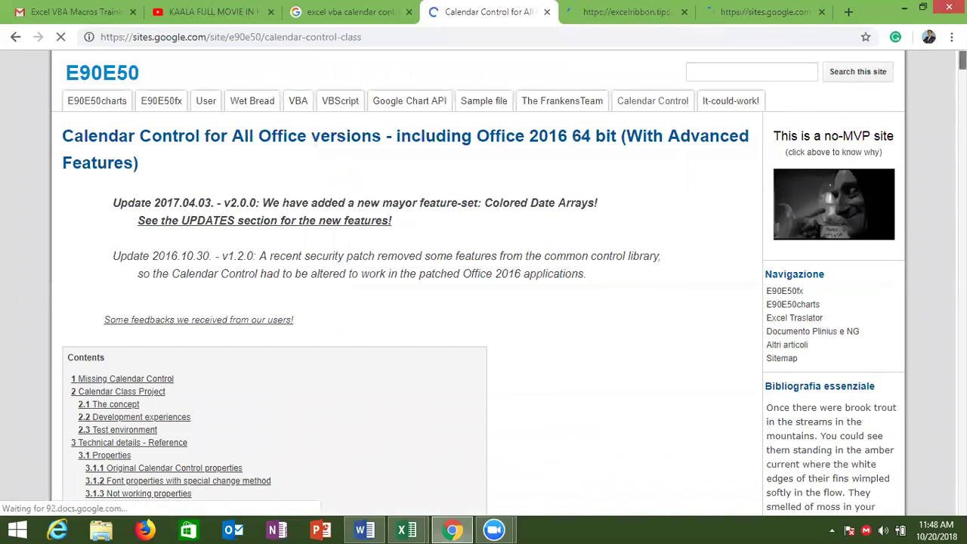
{"action": "scroll", "coordinate": [408, 279], "scroll_direction": "down", "scroll_amount": 15}
{"action": "scroll", "coordinate": [408, 280], "scroll_direction": "up", "scroll_amount": 2}
{"action": "scroll", "coordinate": [408, 279], "scroll_direction": "up", "scroll_amount": 5}
{"action": "scroll", "coordinate": [408, 280], "scroll_direction": "up", "scroll_amount": 4}
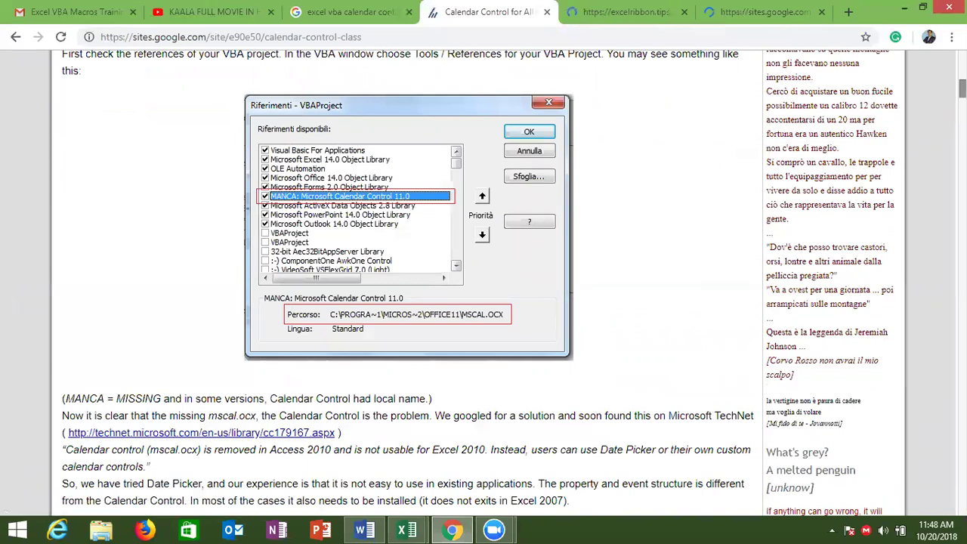
{"action": "scroll", "coordinate": [408, 287], "scroll_direction": "up", "scroll_amount": 3}
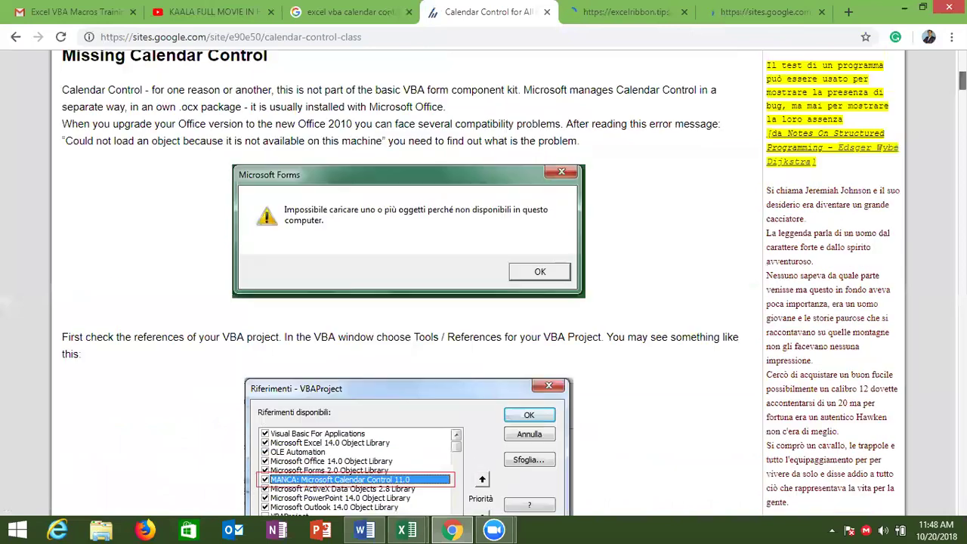
{"action": "scroll", "coordinate": [408, 287], "scroll_direction": "up", "scroll_amount": 4}
{"action": "scroll", "coordinate": [408, 288], "scroll_direction": "up", "scroll_amount": 2}
{"action": "scroll", "coordinate": [408, 287], "scroll_direction": "down", "scroll_amount": 1}
{"action": "scroll", "coordinate": [408, 287], "scroll_direction": "down", "scroll_amount": 1}
{"action": "scroll", "coordinate": [408, 287], "scroll_direction": "down", "scroll_amount": 2}
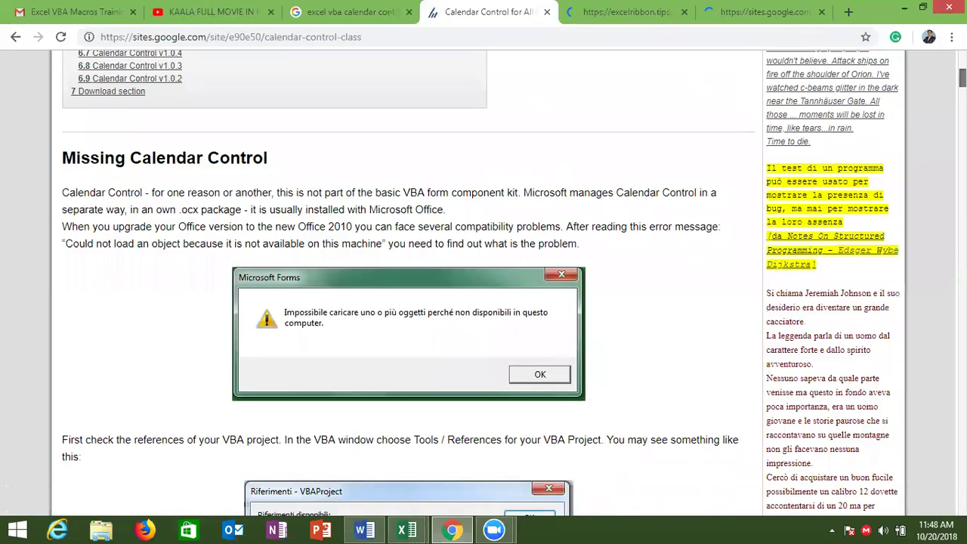
{"action": "scroll", "coordinate": [408, 288], "scroll_direction": "up", "scroll_amount": 10}
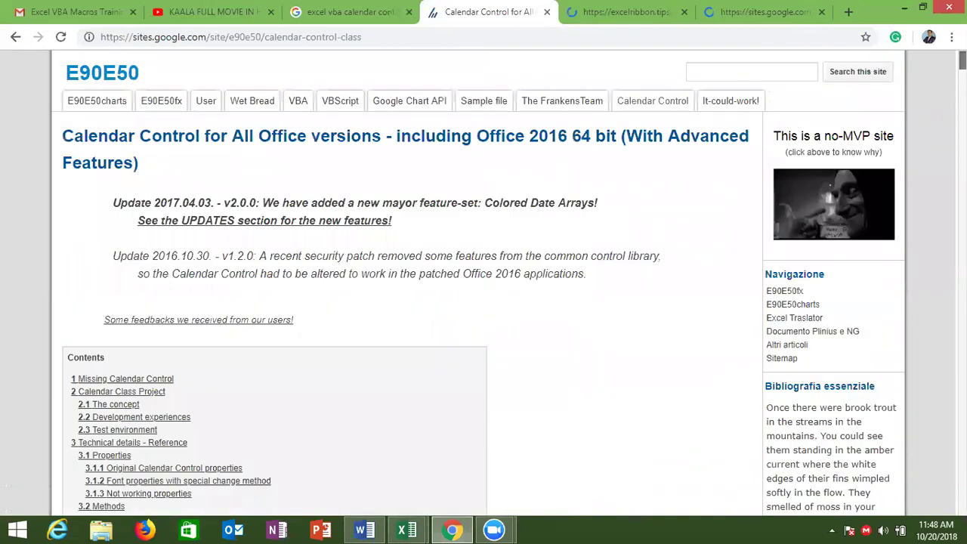
{"action": "scroll", "coordinate": [549, 312], "scroll_direction": "down", "scroll_amount": 5}
{"action": "scroll", "coordinate": [550, 313], "scroll_direction": "down", "scroll_amount": 6}
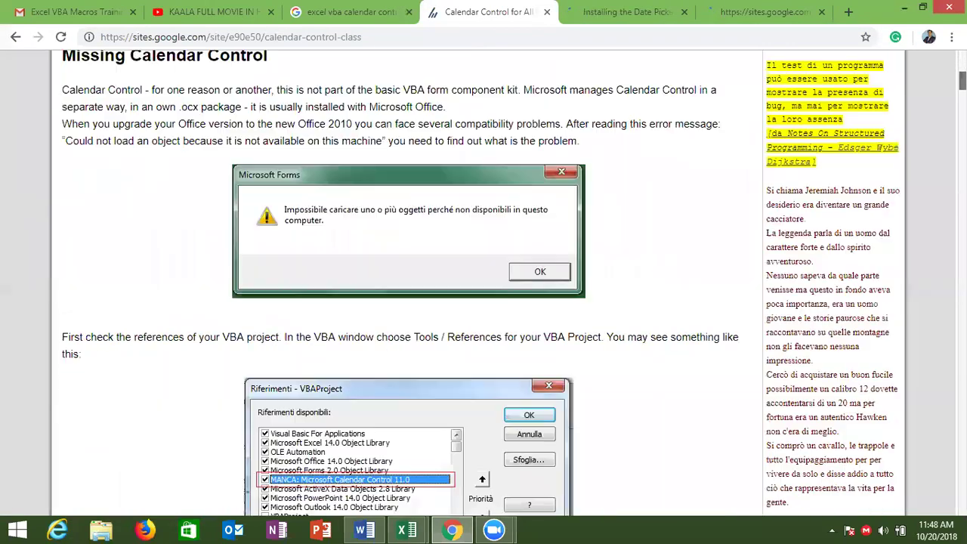
{"action": "scroll", "coordinate": [549, 312], "scroll_direction": "down", "scroll_amount": 2}
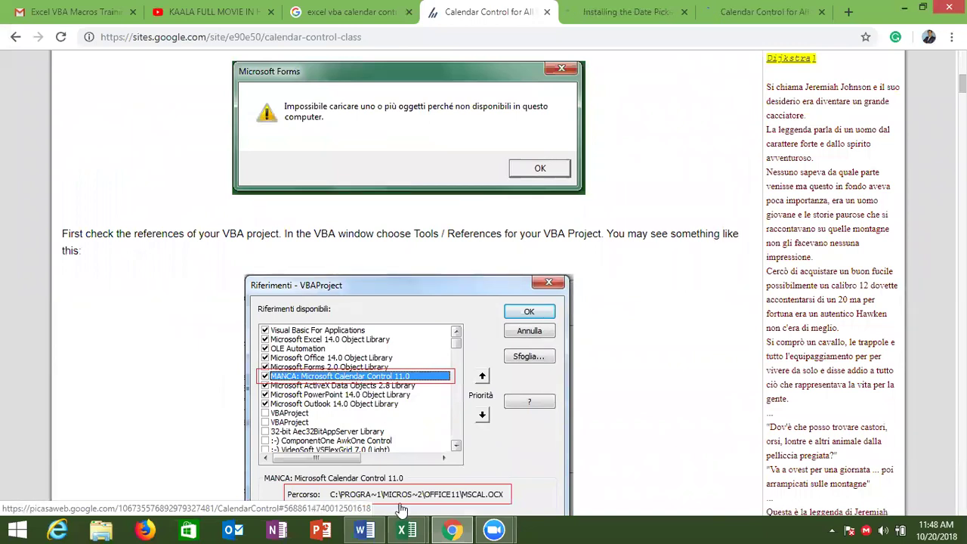
{"action": "mouse_move", "coordinate": [422, 529]}
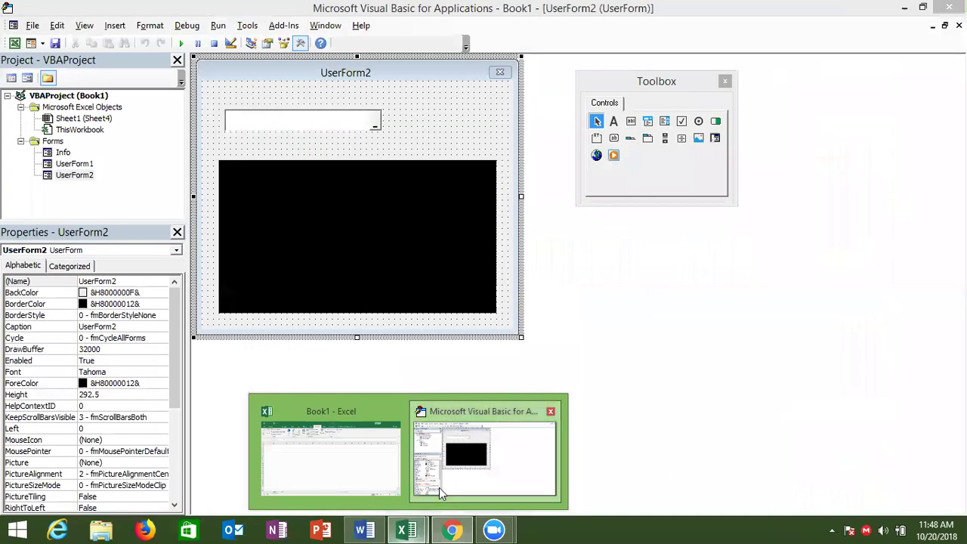
- Bring UserForm2's designer forward and open the Toolbox's Additional Controls list
{"action": "left_click", "coordinate": [439, 487]}
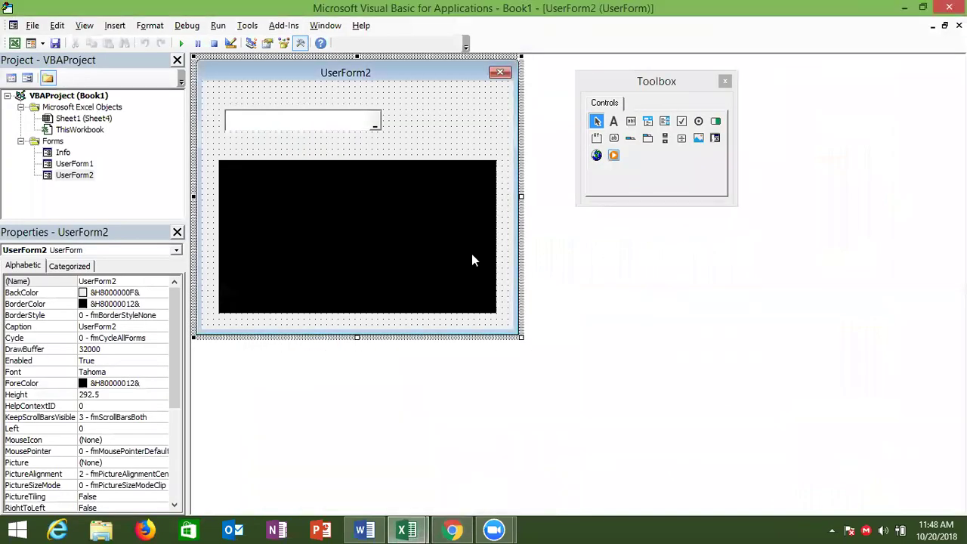
{"action": "right_click", "coordinate": [691, 195]}
{"action": "left_click", "coordinate": [721, 198]}
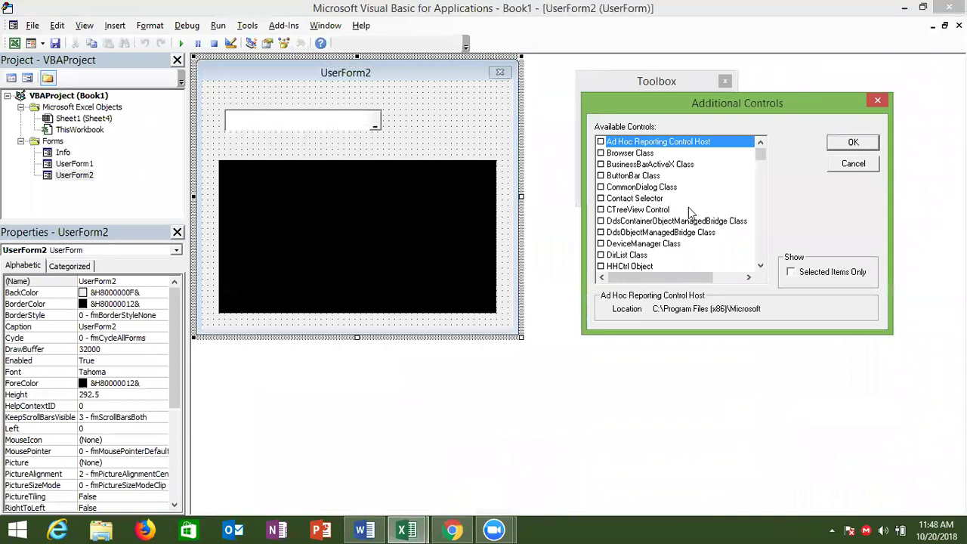
- Browse the available controls to TreeView Control, version 6.0, then close the list
{"action": "left_click", "coordinate": [688, 209]}
{"action": "key", "text": "m"}
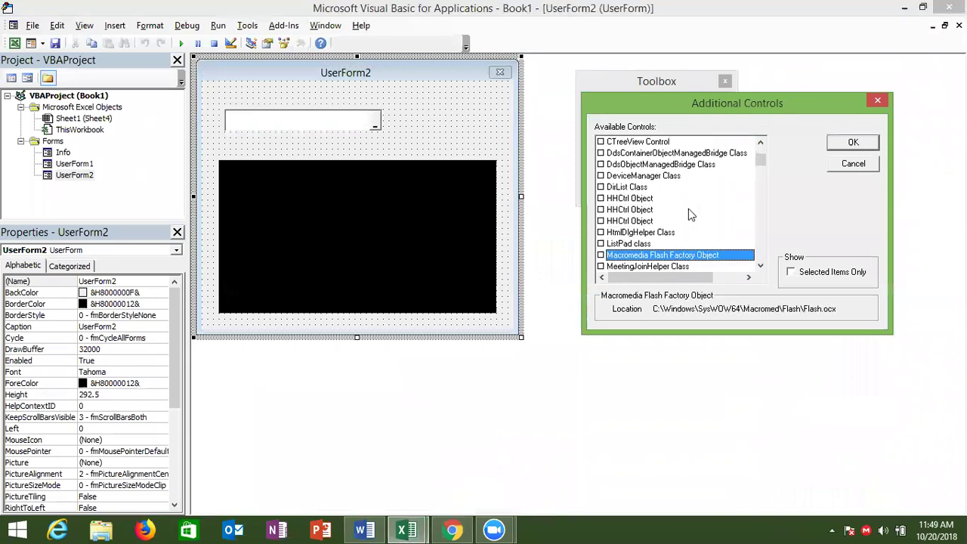
{"action": "key", "text": "Down"}
{"action": "key", "text": "Down"}
{"action": "key", "text": "Down"}
{"action": "key", "text": "Down"}
{"action": "key", "text": "Down"}
{"action": "key", "text": "Down"}
{"action": "key", "text": "Down"}
{"action": "key", "text": "Down"}
{"action": "key", "text": "Down"}
{"action": "key", "text": "Down"}
{"action": "key", "text": "Down"}
{"action": "key", "text": "Down"}
{"action": "key", "text": "Down"}
{"action": "key", "text": "Down"}
{"action": "key", "text": "Down"}
{"action": "key", "text": "Down"}
{"action": "key", "text": "Down"}
{"action": "key", "text": "Down"}
{"action": "key", "text": "Down"}
{"action": "key", "text": "Down"}
{"action": "key", "text": "Down"}
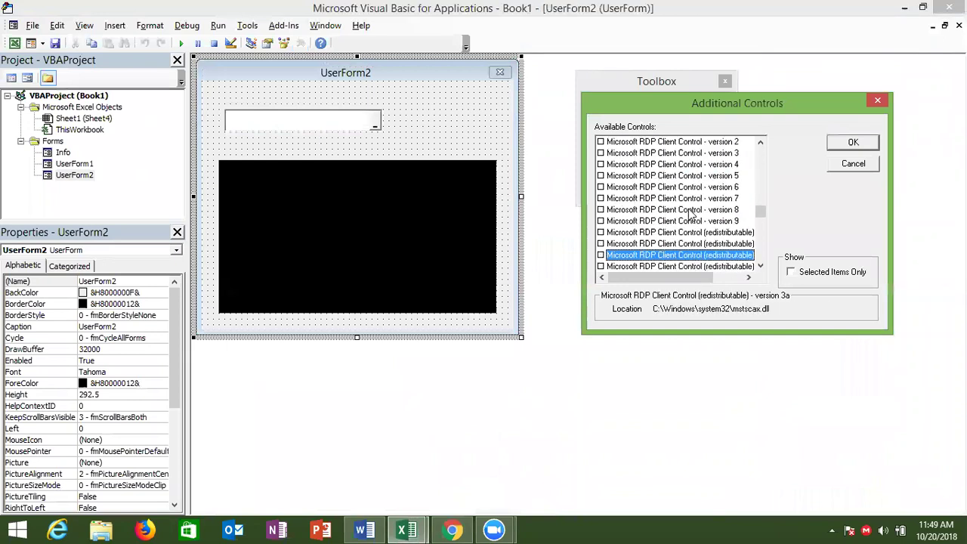
{"action": "key", "text": "Down"}
{"action": "key", "text": "Down"}
{"action": "key", "text": "Down"}
{"action": "key", "text": "Down"}
{"action": "key", "text": "Down"}
{"action": "key", "text": "Down"}
{"action": "key", "text": "Down"}
{"action": "key", "text": "Down"}
{"action": "key", "text": "Down"}
{"action": "key", "text": "Up"}
{"action": "key", "text": "Up"}
{"action": "key", "text": "Up"}
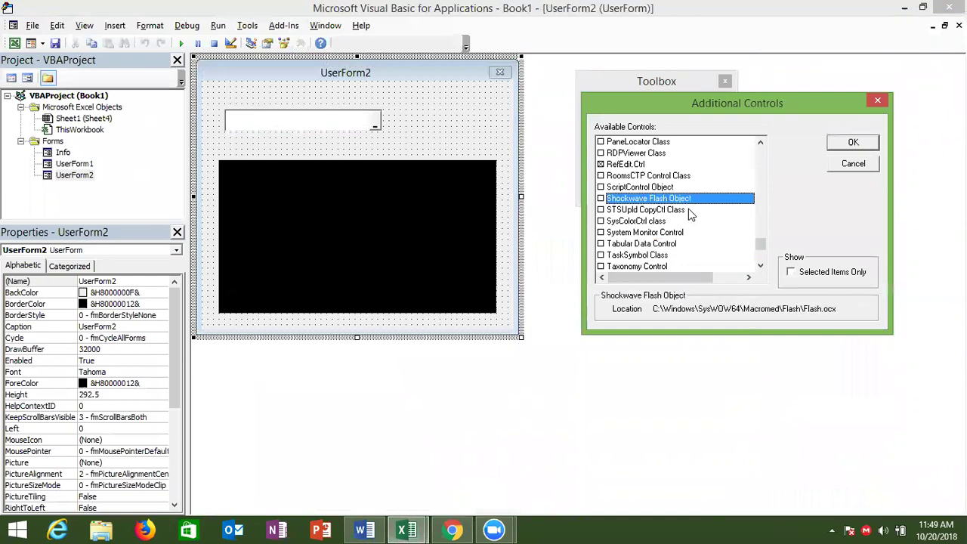
{"action": "key", "text": "Up"}
{"action": "key", "text": "Up"}
{"action": "key", "text": "Up"}
{"action": "key", "text": "Up"}
{"action": "key", "text": "Up"}
{"action": "key", "text": "Up"}
{"action": "key", "text": "Up"}
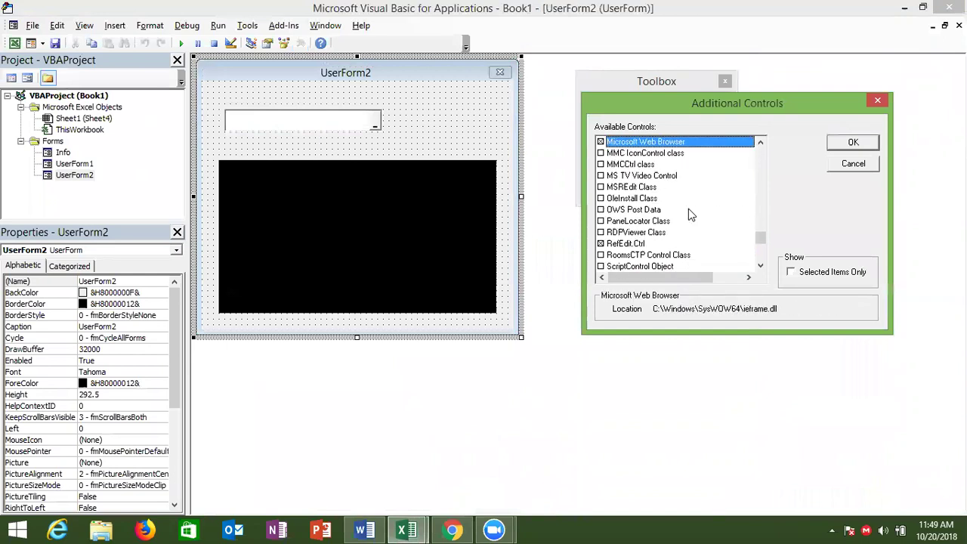
{"action": "key", "text": "Up"}
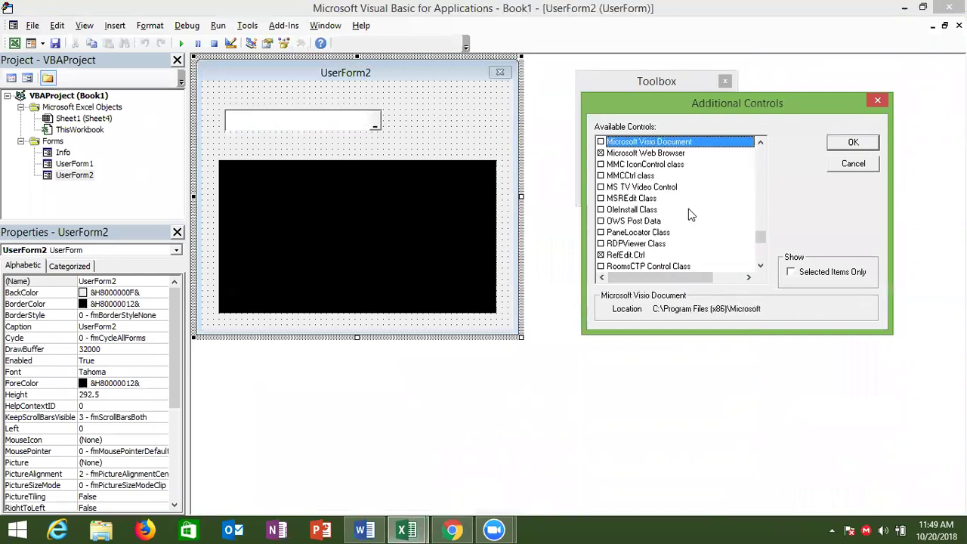
{"action": "key", "text": "Up"}
{"action": "key", "text": "Up"}
{"action": "key", "text": "Down"}
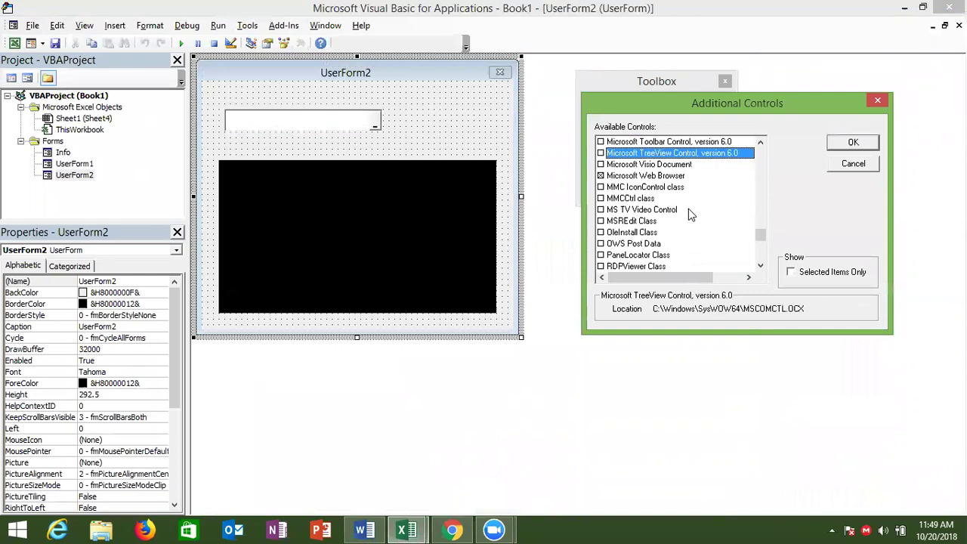
{"action": "key", "text": "Return"}
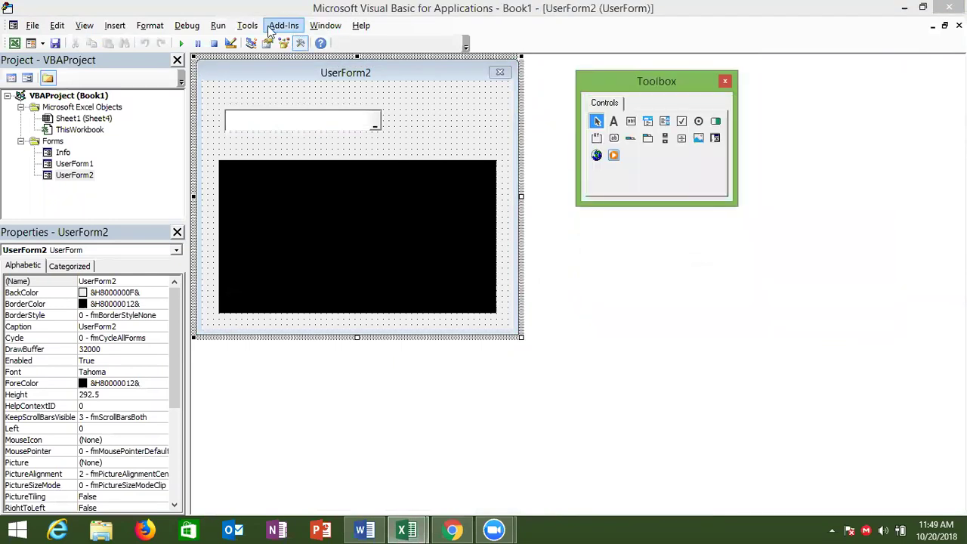
- Open Tools > References and browse down past Data Collector Tasks to EnhancedStorageAPI
{"action": "left_click", "coordinate": [248, 27]}
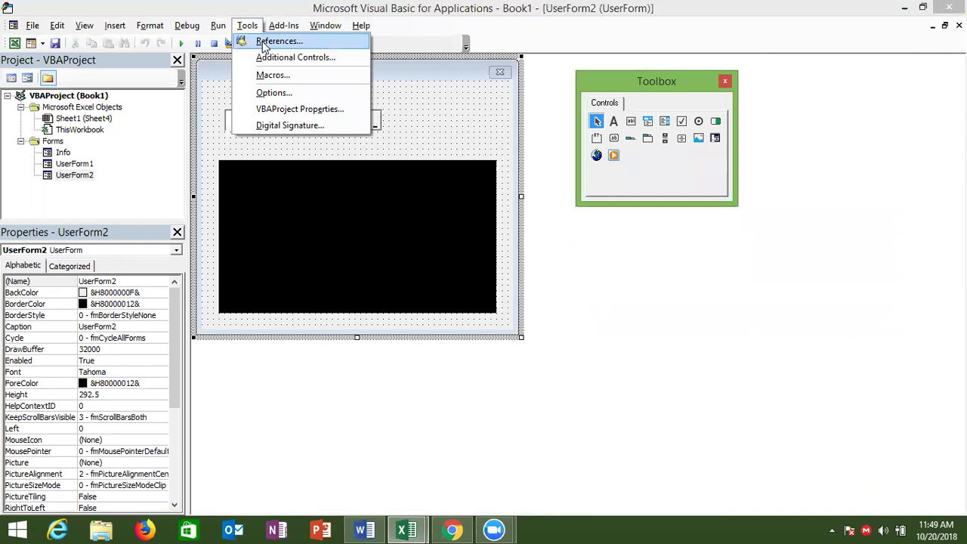
{"action": "left_click", "coordinate": [266, 44]}
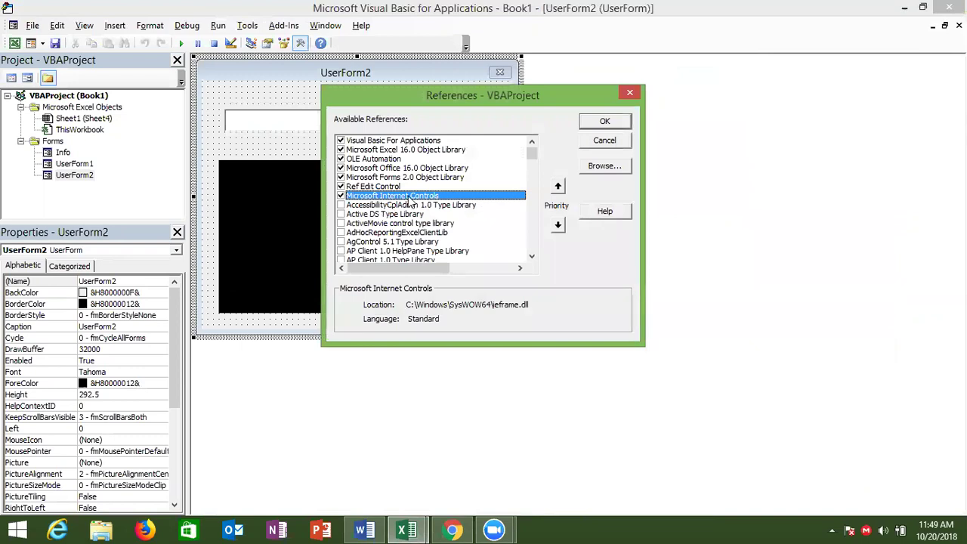
{"action": "left_click", "coordinate": [409, 214]}
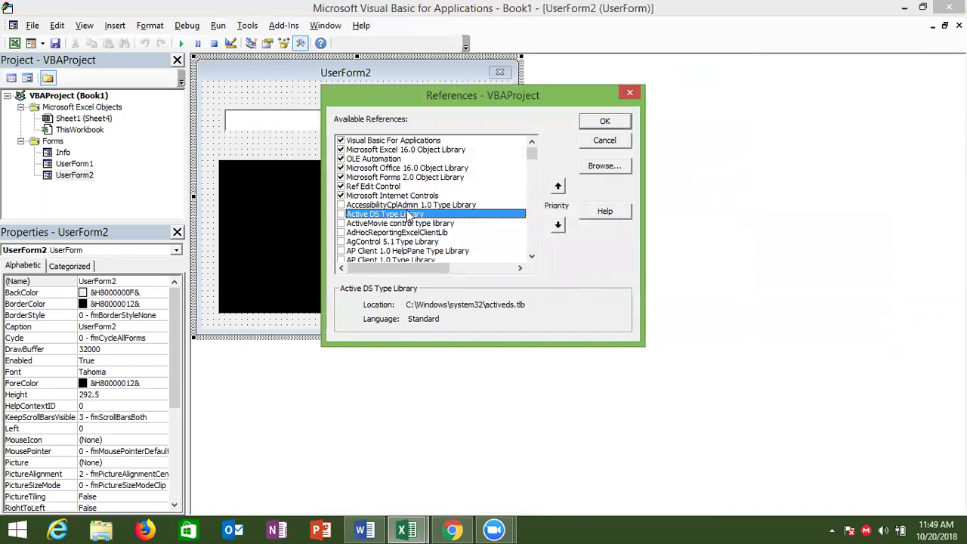
{"action": "key", "text": "Down"}
{"action": "key", "text": "Down"}
{"action": "key", "text": "Down"}
{"action": "key", "text": "Down"}
{"action": "key", "text": "Down"}
{"action": "key", "text": "Down"}
{"action": "key", "text": "Down"}
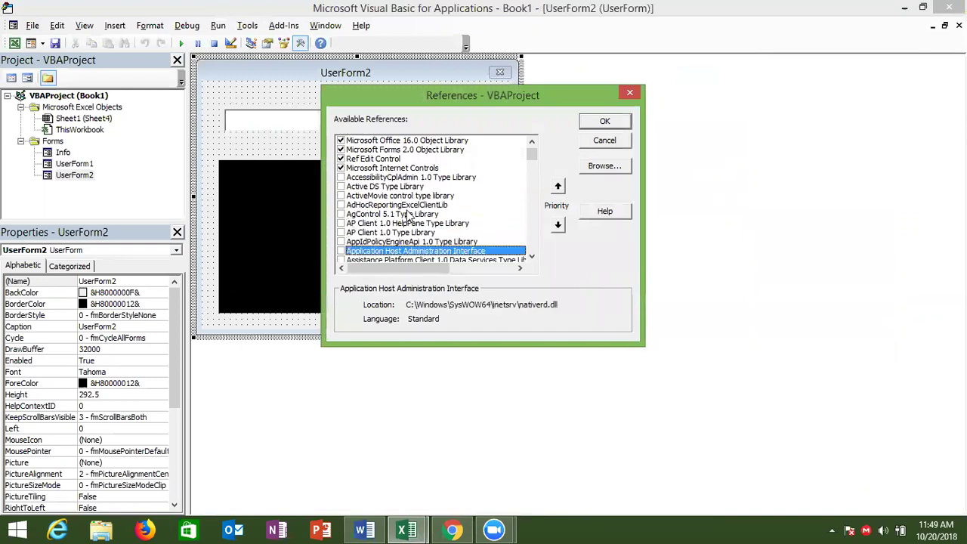
{"action": "key", "text": "Down"}
{"action": "key", "text": "Down"}
{"action": "key", "text": "Down"}
{"action": "key", "text": "Down"}
{"action": "key", "text": "Down"}
{"action": "key", "text": "Down"}
{"action": "key", "text": "Down"}
{"action": "key", "text": "Down"}
{"action": "key", "text": "Down"}
{"action": "key", "text": "Down"}
{"action": "key", "text": "Down"}
{"action": "key", "text": "Down"}
{"action": "key", "text": "Down"}
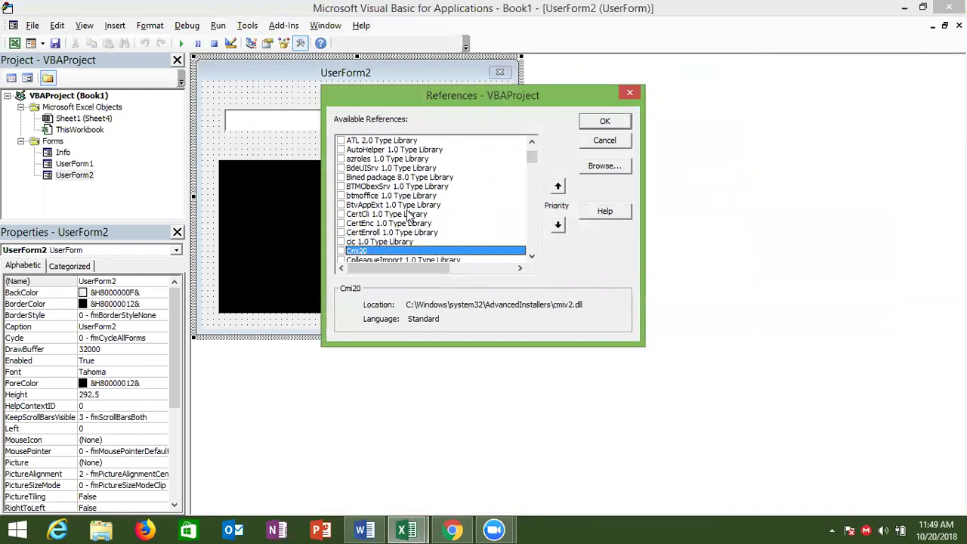
{"action": "key", "text": "Down"}
{"action": "key", "text": "Down"}
{"action": "key", "text": "Down"}
{"action": "key", "text": "Down"}
{"action": "key", "text": "Down"}
{"action": "key", "text": "Down"}
{"action": "key", "text": "Down"}
{"action": "key", "text": "Down"}
{"action": "key", "text": "Down"}
{"action": "key", "text": "Down"}
{"action": "key", "text": "Down"}
{"action": "key", "text": "Down"}
{"action": "key", "text": "Down"}
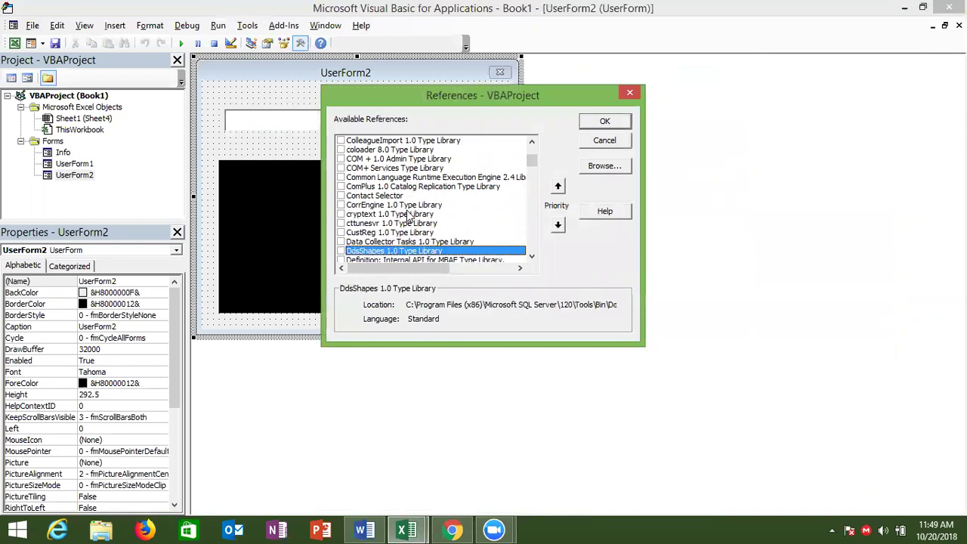
{"action": "key", "text": "Up"}
{"action": "key", "text": "Down"}
{"action": "key", "text": "Down"}
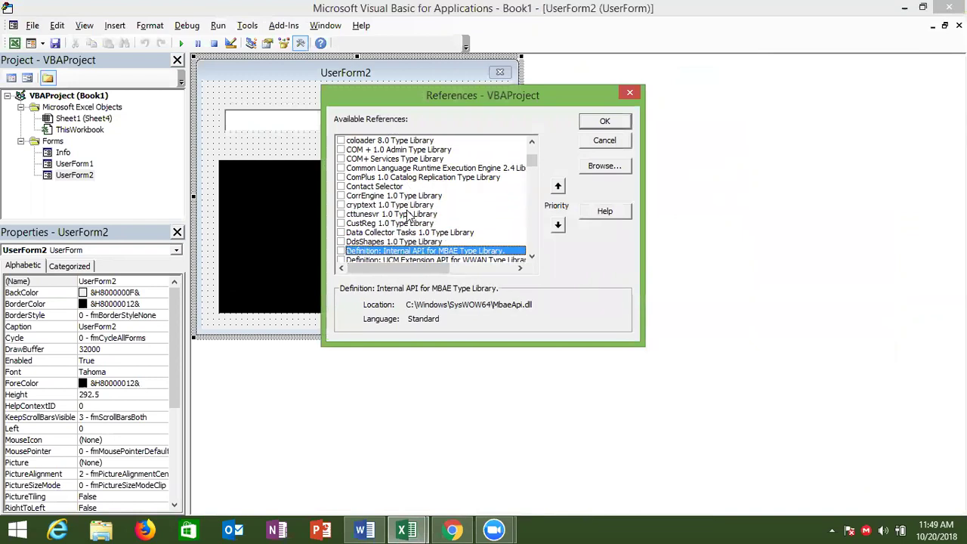
{"action": "key", "text": "Down"}
{"action": "key", "text": "Down"}
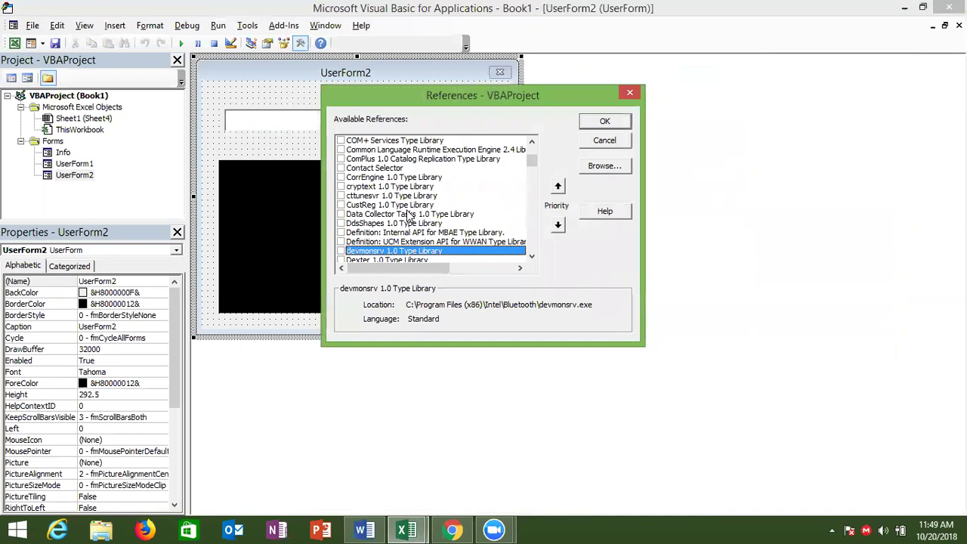
{"action": "key", "text": "Down"}
{"action": "key", "text": "Down"}
{"action": "key", "text": "Down"}
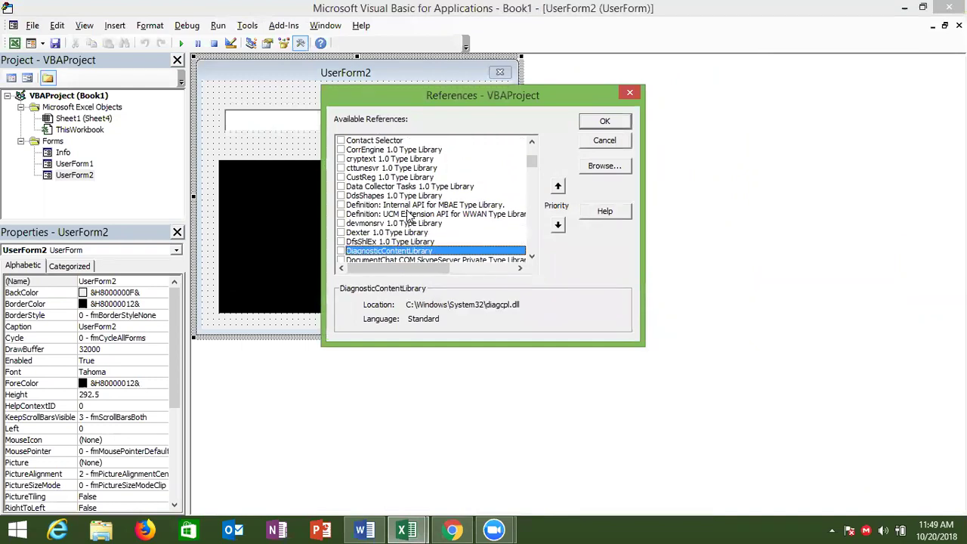
{"action": "key", "text": "Down"}
{"action": "key", "text": "Down"}
{"action": "key", "text": "Down"}
{"action": "key", "text": "Down"}
{"action": "key", "text": "Down"}
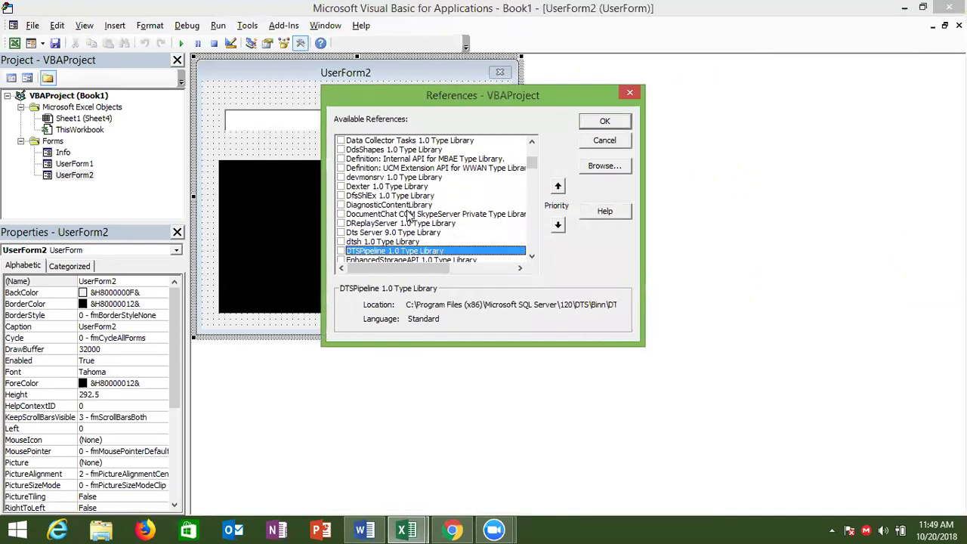
{"action": "key", "text": "Down"}
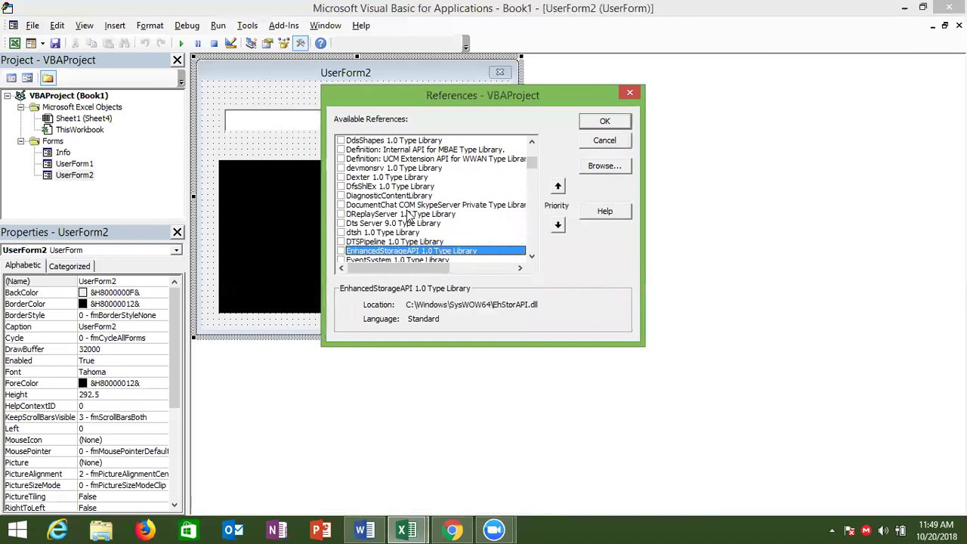
{"action": "key", "text": "Down"}
{"action": "key", "text": "Down"}
{"action": "key", "text": "Down"}
{"action": "key", "text": "Down"}
{"action": "key", "text": "Down"}
{"action": "key", "text": "Down"}
{"action": "key", "text": "Down"}
{"action": "key", "text": "Down"}
{"action": "key", "text": "Down"}
{"action": "key", "text": "Down"}
{"action": "key", "text": "Down"}
{"action": "key", "text": "Down"}
{"action": "key", "text": "Down"}
{"action": "key", "text": "Down"}
{"action": "key", "text": "Down"}
{"action": "key", "text": "Down"}
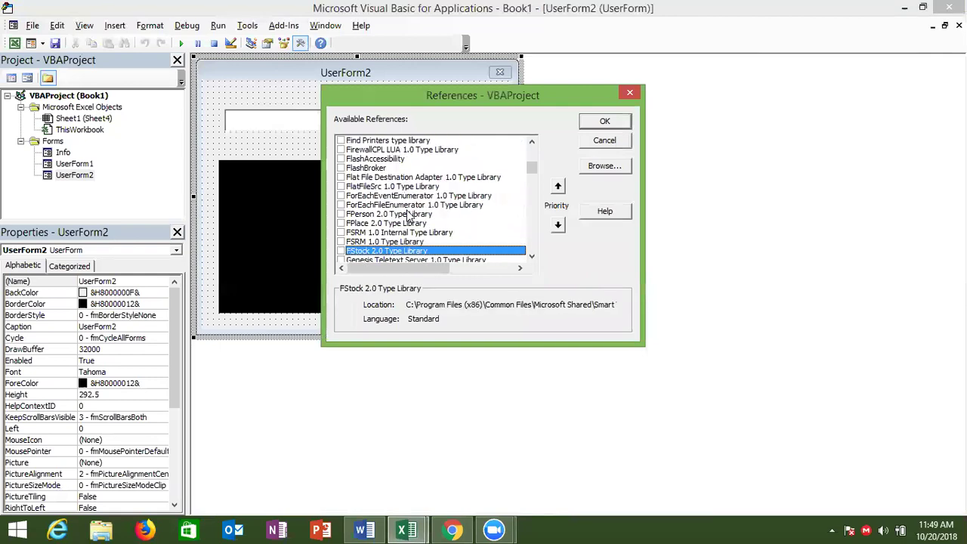
- Browse the Microsoft references while comparing against the Chrome calendar-control article, ending on the article
{"action": "key", "text": "m"}
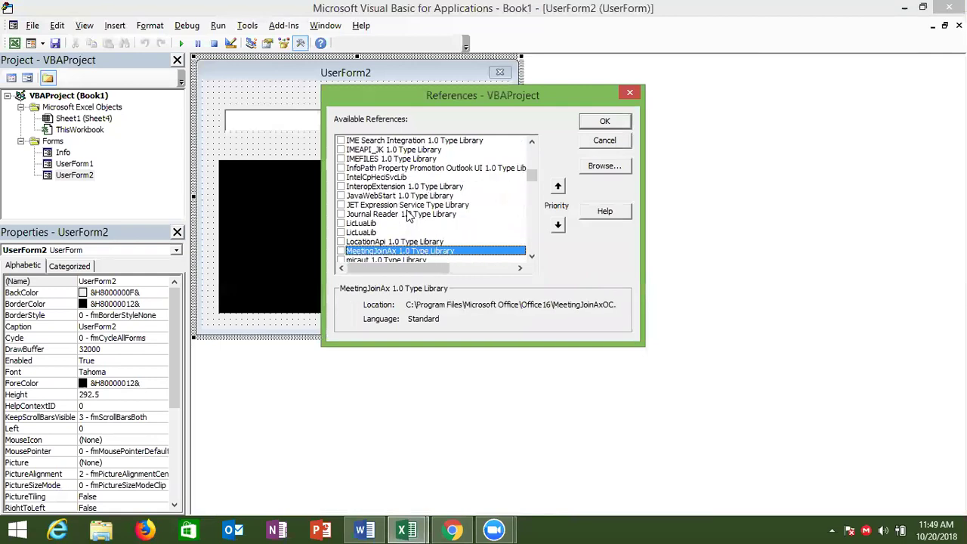
{"action": "key", "text": "Down"}
{"action": "key", "text": "Down"}
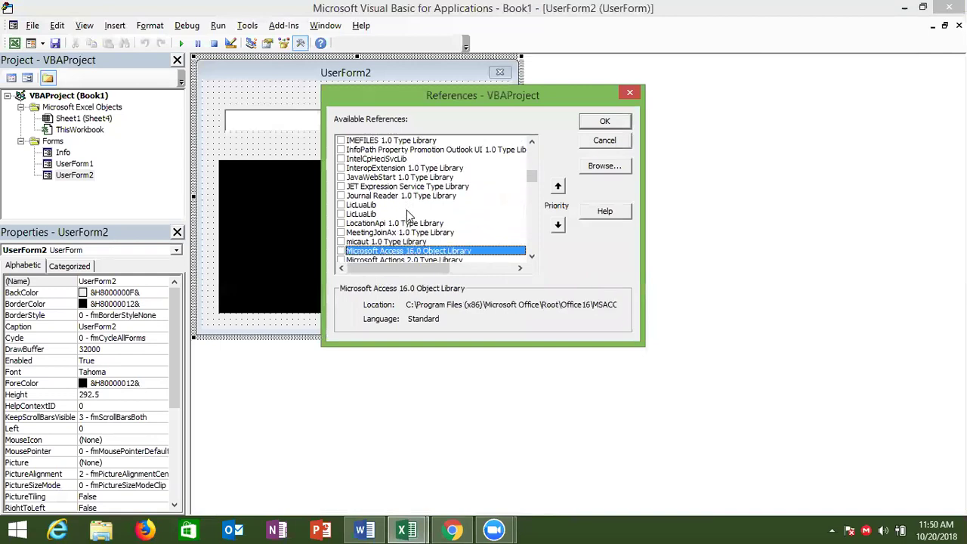
{"action": "key", "text": "Down"}
{"action": "key", "text": "Down"}
{"action": "key", "text": "Down"}
{"action": "key", "text": "Down"}
{"action": "key", "text": "Down"}
{"action": "key", "text": "Down"}
{"action": "key", "text": "Down"}
{"action": "key", "text": "Down"}
{"action": "key", "text": "Down"}
{"action": "key", "text": "Down"}
{"action": "key", "text": "alt+Tab"}
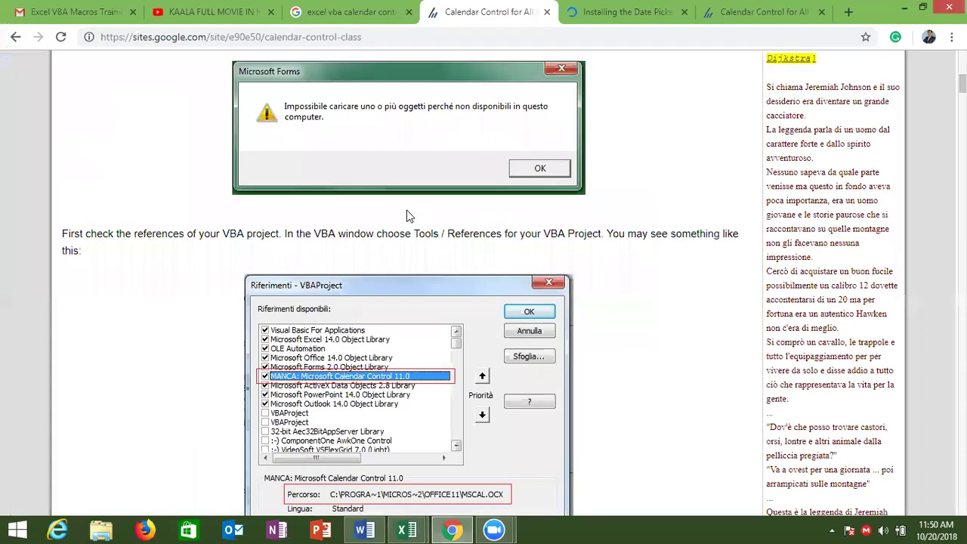
{"action": "key", "text": "alt+Tab"}
{"action": "key", "text": "Down"}
{"action": "key", "text": "Down"}
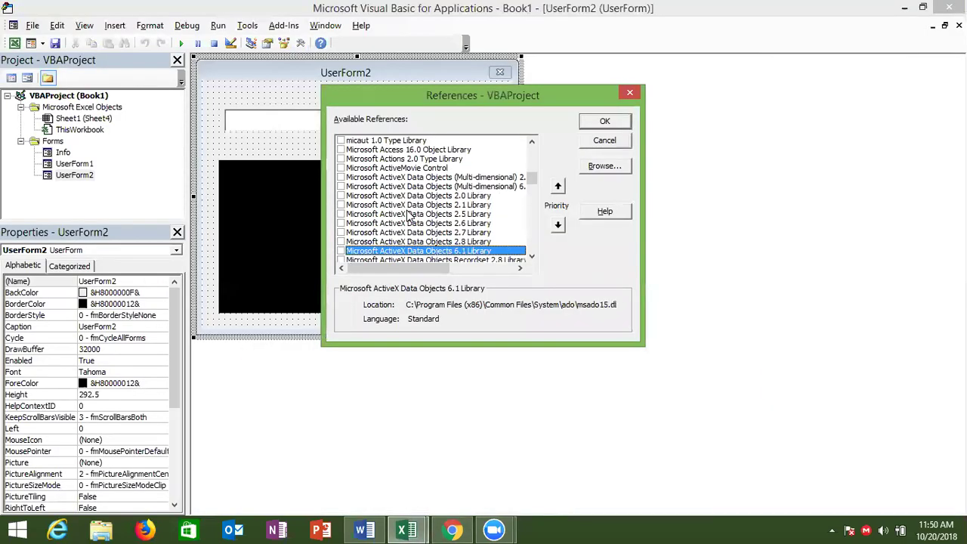
{"action": "key", "text": "Down"}
{"action": "key", "text": "Down"}
{"action": "key", "text": "Down"}
{"action": "key", "text": "Up"}
{"action": "key", "text": "Up"}
{"action": "key", "text": "Up"}
{"action": "key", "text": "Up"}
{"action": "key", "text": "Up"}
{"action": "key", "text": "Up"}
{"action": "key", "text": "Up"}
{"action": "key", "text": "Up"}
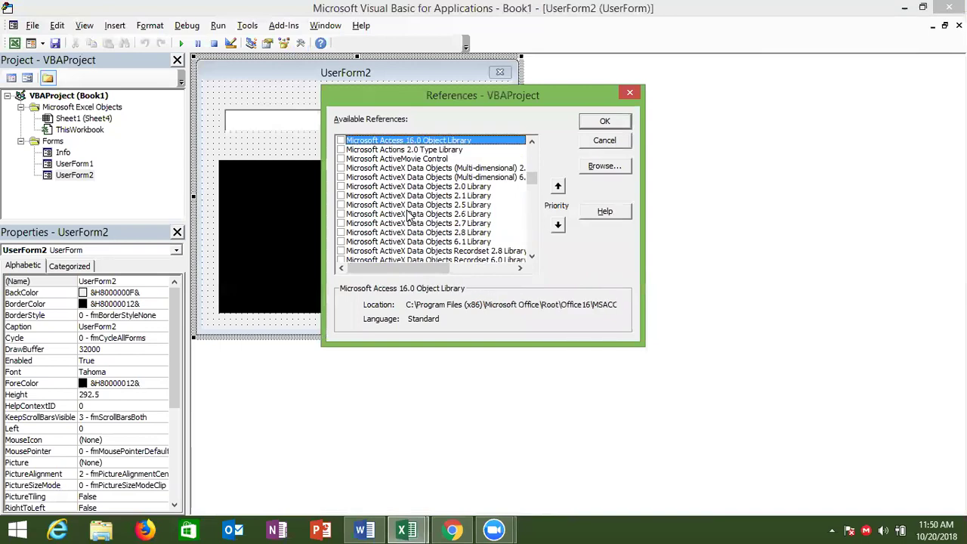
{"action": "key", "text": "Up"}
{"action": "key", "text": "Up"}
{"action": "key", "text": "Up"}
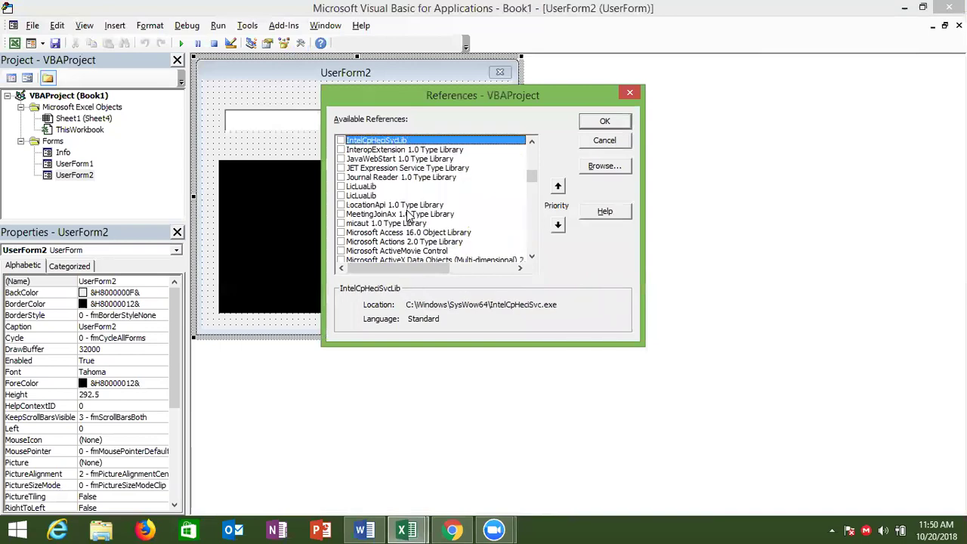
{"action": "key", "text": "Down"}
{"action": "key", "text": "Down"}
{"action": "key", "text": "Up"}
{"action": "key", "text": "Up"}
{"action": "key", "text": "Up"}
{"action": "key", "text": "Up"}
{"action": "key", "text": "Up"}
{"action": "key", "text": "Down"}
{"action": "key", "text": "Down"}
{"action": "key", "text": "Down"}
{"action": "key", "text": "alt+Tab"}
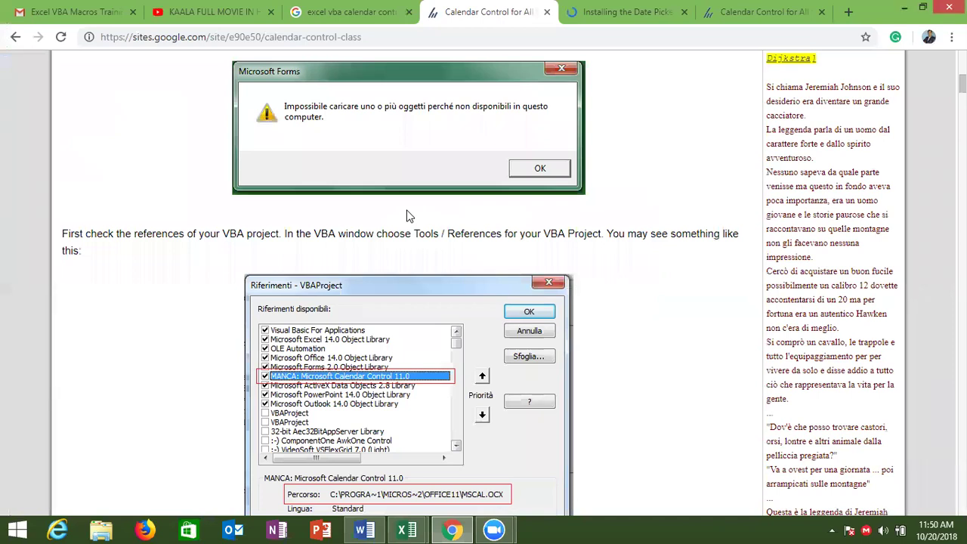
- Return to References and browse MSOLAP, MOFL 2.0, Microsoft XML v6.0 and Windows Image Acquisition
{"action": "key", "text": "alt+Tab"}
{"action": "key", "text": "Down"}
{"action": "key", "text": "Down"}
{"action": "key", "text": "Down"}
{"action": "key", "text": "Down"}
{"action": "key", "text": "Down"}
{"action": "key", "text": "Down"}
{"action": "key", "text": "Down"}
{"action": "key", "text": "Down"}
{"action": "key", "text": "Down"}
{"action": "key", "text": "Down"}
{"action": "key", "text": "Down"}
{"action": "key", "text": "Down"}
{"action": "key", "text": "Down"}
{"action": "key", "text": "Down"}
{"action": "key", "text": "Down"}
{"action": "key", "text": "Down"}
{"action": "key", "text": "Down"}
{"action": "key", "text": "Down"}
{"action": "key", "text": "Down"}
{"action": "key", "text": "Down"}
{"action": "key", "text": "Down"}
{"action": "key", "text": "Down"}
{"action": "key", "text": "Down"}
{"action": "key", "text": "Down"}
{"action": "key", "text": "Down"}
{"action": "key", "text": "Down"}
{"action": "key", "text": "Down"}
{"action": "key", "text": "Down"}
{"action": "key", "text": "Down"}
{"action": "key", "text": "Down"}
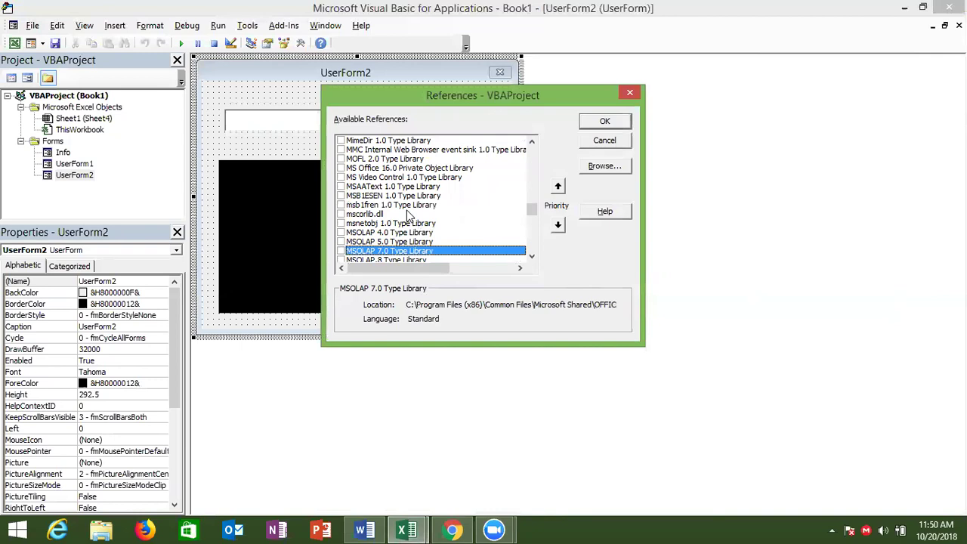
{"action": "key", "text": "Down"}
{"action": "key", "text": "Up"}
{"action": "key", "text": "Up"}
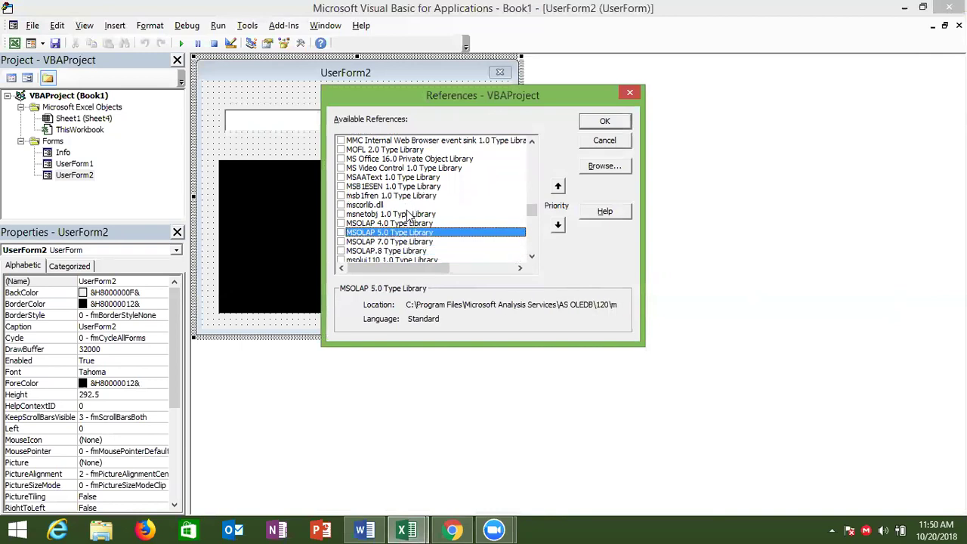
{"action": "key", "text": "Up"}
{"action": "key", "text": "Up"}
{"action": "key", "text": "Up"}
{"action": "key", "text": "Up"}
{"action": "key", "text": "Up"}
{"action": "key", "text": "Up"}
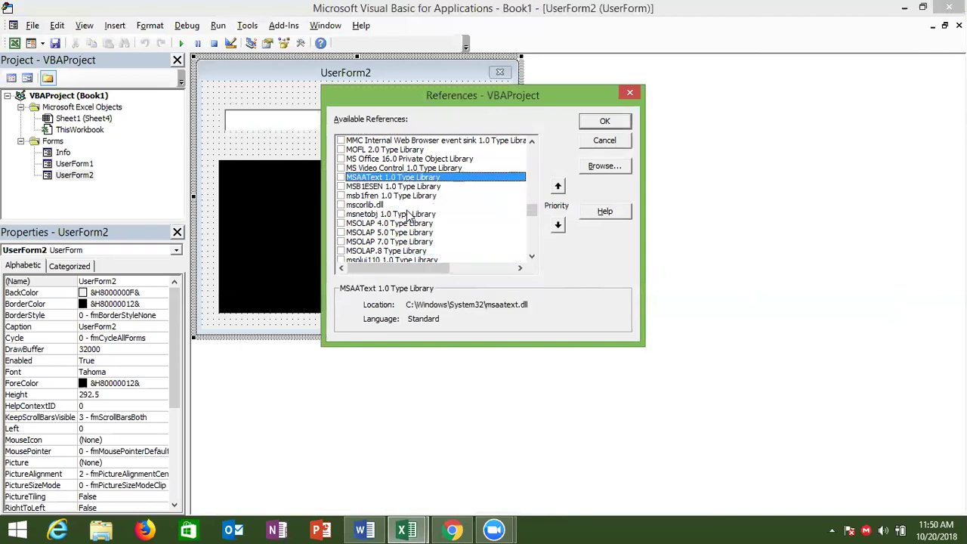
{"action": "key", "text": "Up"}
{"action": "key", "text": "Up"}
{"action": "key", "text": "Up"}
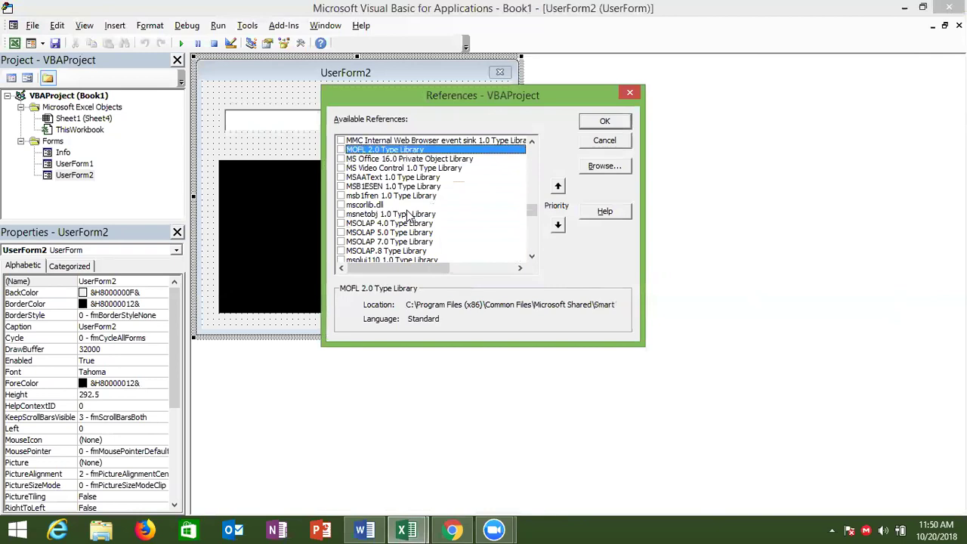
{"action": "key", "text": "Down"}
{"action": "key", "text": "Down"}
{"action": "key", "text": "Up"}
{"action": "key", "text": "Up"}
{"action": "key", "text": "Up"}
{"action": "key", "text": "Up"}
{"action": "key", "text": "Up"}
{"action": "key", "text": "Up"}
{"action": "key", "text": "Up"}
{"action": "key", "text": "Up"}
{"action": "key", "text": "Up"}
{"action": "key", "text": "Up"}
{"action": "key", "text": "Up"}
{"action": "scroll", "coordinate": [408, 215], "scroll_direction": "up", "scroll_amount": 1}
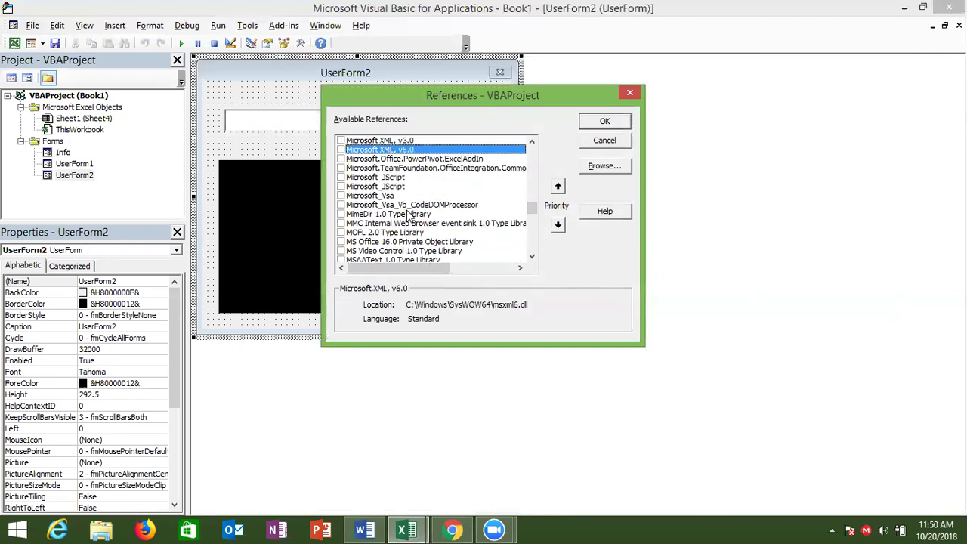
{"action": "key", "text": "Up"}
{"action": "key", "text": "Up"}
{"action": "key", "text": "Up"}
{"action": "key", "text": "Up"}
{"action": "key", "text": "Up"}
{"action": "key", "text": "Up"}
{"action": "key", "text": "Up"}
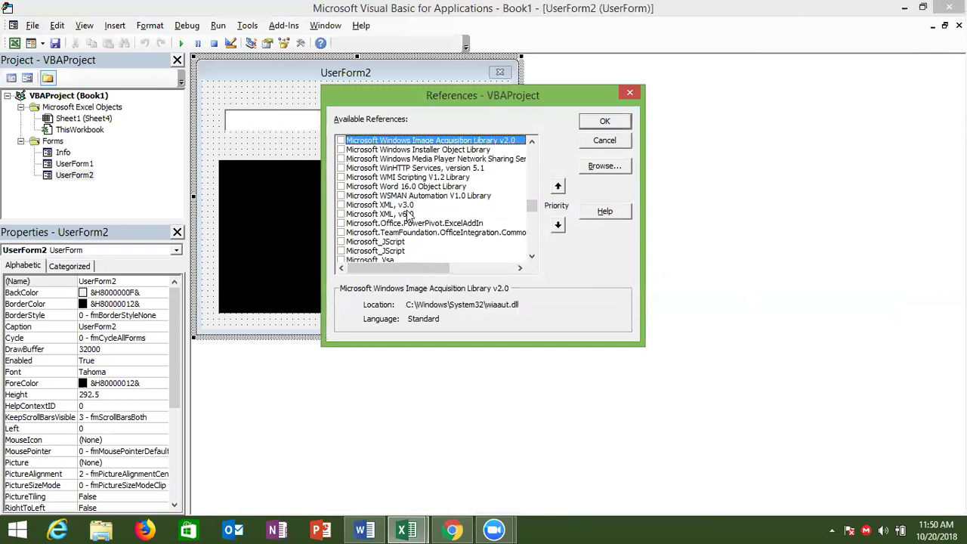
{"action": "key", "text": "Up"}
{"action": "key", "text": "Up"}
{"action": "key", "text": "Up"}
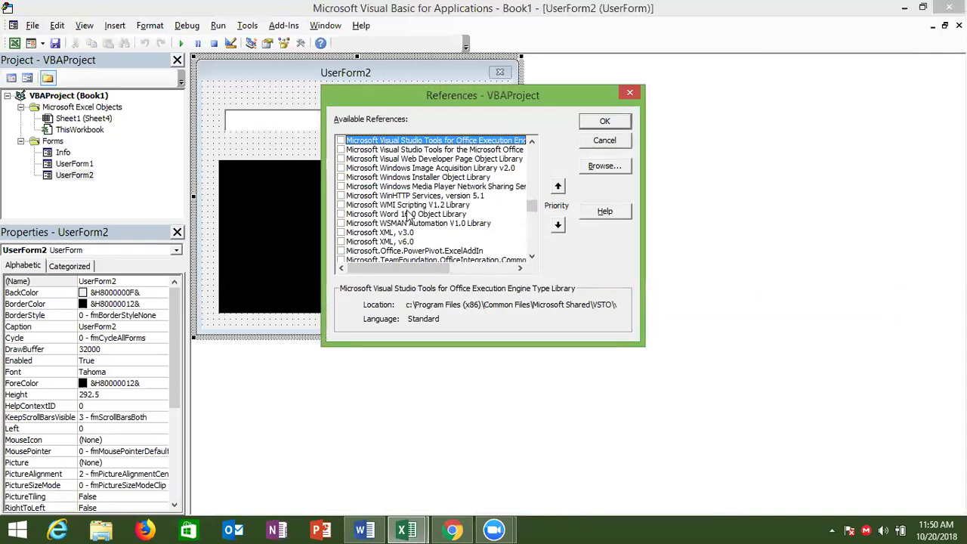
{"action": "key", "text": "Up"}
{"action": "key", "text": "Up"}
{"action": "key", "text": "Up"}
{"action": "key", "text": "Up"}
- Browse down through msb1fren, MSOLAP 5.0, ndfapi, OCHelper and ScriptSigner libraries
{"action": "key", "text": "Down"}
{"action": "key", "text": "Down"}
{"action": "key", "text": "Down"}
{"action": "key", "text": "Down"}
{"action": "key", "text": "Down"}
{"action": "key", "text": "Down"}
{"action": "key", "text": "Down"}
{"action": "key", "text": "Down"}
{"action": "key", "text": "Down"}
{"action": "key", "text": "Down"}
{"action": "key", "text": "Down"}
{"action": "key", "text": "Down"}
{"action": "key", "text": "Down"}
{"action": "key", "text": "Down"}
{"action": "key", "text": "Down"}
{"action": "key", "text": "Down"}
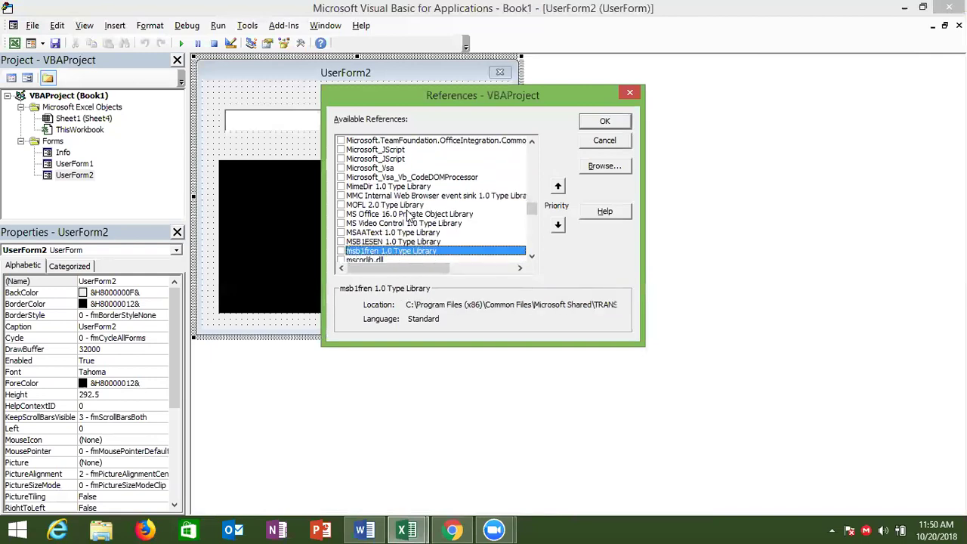
{"action": "key", "text": "Down"}
{"action": "key", "text": "Down"}
{"action": "key", "text": "Down"}
{"action": "key", "text": "Down"}
{"action": "key", "text": "Down"}
{"action": "key", "text": "Down"}
{"action": "key", "text": "Down"}
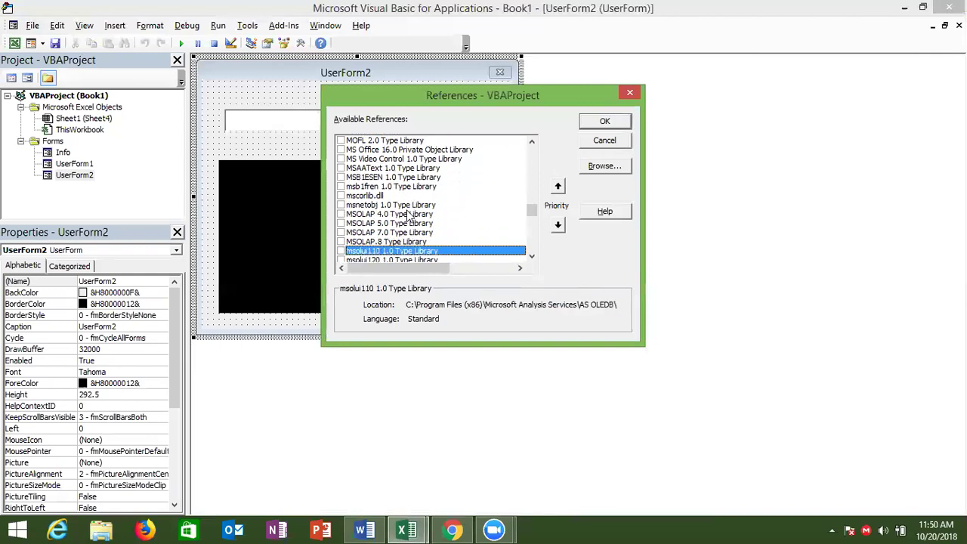
{"action": "key", "text": "Down"}
{"action": "key", "text": "Down"}
{"action": "key", "text": "Down"}
{"action": "key", "text": "Down"}
{"action": "key", "text": "Down"}
{"action": "key", "text": "Down"}
{"action": "key", "text": "Down"}
{"action": "key", "text": "Down"}
{"action": "key", "text": "Down"}
{"action": "key", "text": "Down"}
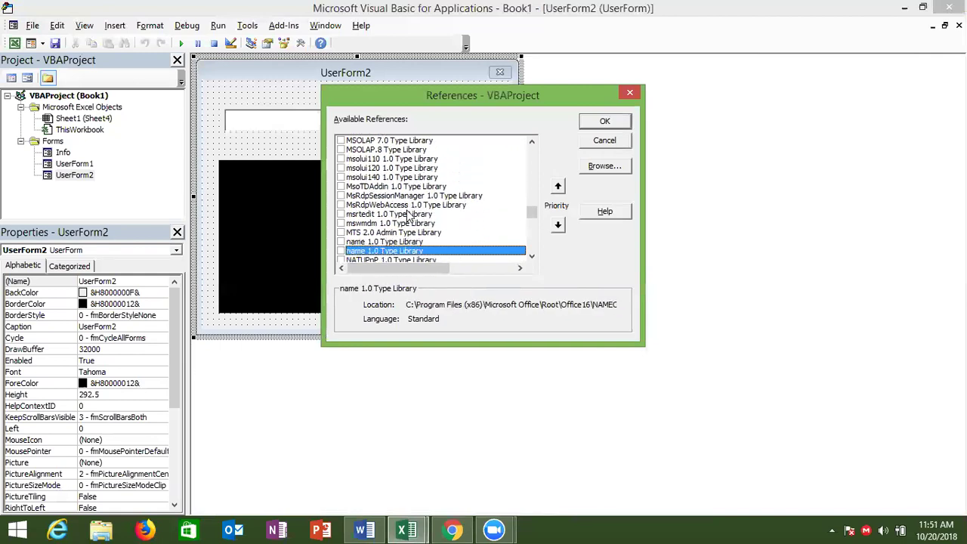
{"action": "key", "text": "Up"}
{"action": "key", "text": "Up"}
{"action": "key", "text": "Down"}
{"action": "key", "text": "Down"}
{"action": "key", "text": "Down"}
{"action": "key", "text": "Down"}
{"action": "key", "text": "Down"}
{"action": "key", "text": "Down"}
{"action": "key", "text": "Down"}
{"action": "key", "text": "Down"}
{"action": "key", "text": "Down"}
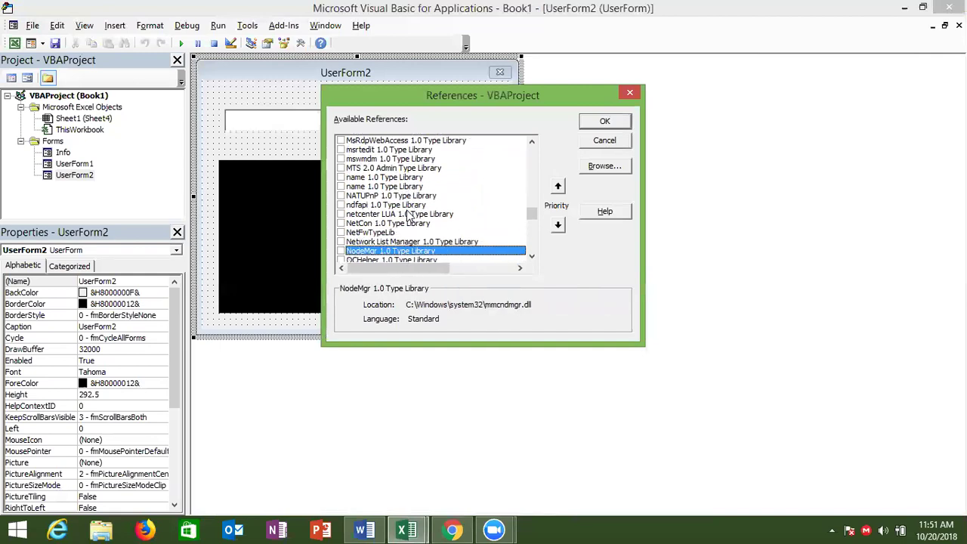
{"action": "key", "text": "Down"}
{"action": "key", "text": "Down"}
{"action": "key", "text": "Down"}
{"action": "key", "text": "Down"}
{"action": "key", "text": "Down"}
{"action": "key", "text": "Down"}
{"action": "key", "text": "Down"}
{"action": "key", "text": "Down"}
{"action": "key", "text": "Down"}
{"action": "key", "text": "Down"}
{"action": "key", "text": "Down"}
{"action": "key", "text": "Down"}
{"action": "key", "text": "Down"}
{"action": "key", "text": "Down"}
{"action": "key", "text": "Down"}
{"action": "key", "text": "Down"}
{"action": "key", "text": "Down"}
{"action": "key", "text": "Down"}
{"action": "key", "text": "Down"}
{"action": "key", "text": "Down"}
{"action": "key", "text": "Down"}
{"action": "key", "text": "Down"}
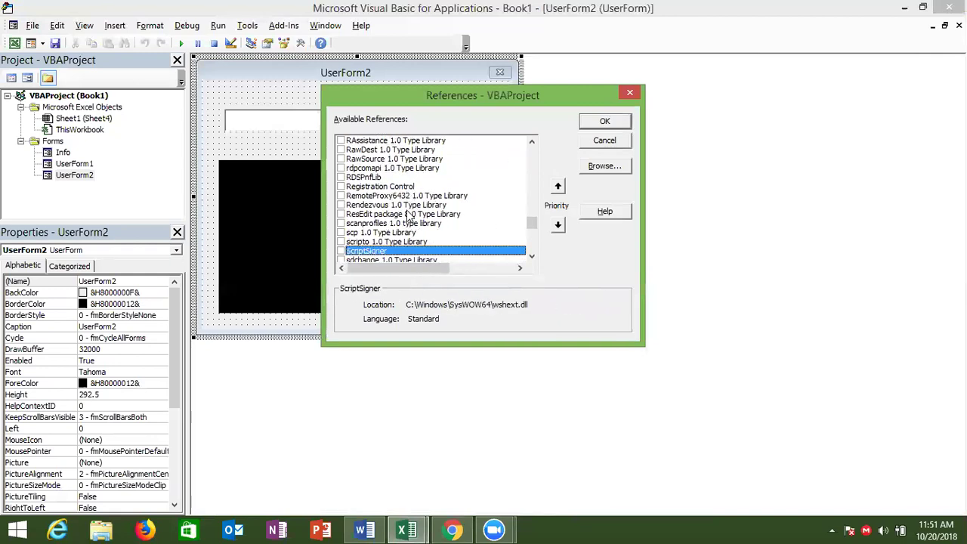
{"action": "key", "text": "Down"}
{"action": "key", "text": "Down"}
{"action": "key", "text": "Down"}
{"action": "key", "text": "Down"}
{"action": "key", "text": "Down"}
{"action": "key", "text": "Down"}
{"action": "key", "text": "Down"}
{"action": "key", "text": "Down"}
{"action": "key", "text": "Down"}
{"action": "key", "text": "Down"}
{"action": "key", "text": "Down"}
{"action": "key", "text": "Down"}
{"action": "key", "text": "Down"}
{"action": "key", "text": "Down"}
{"action": "key", "text": "Down"}
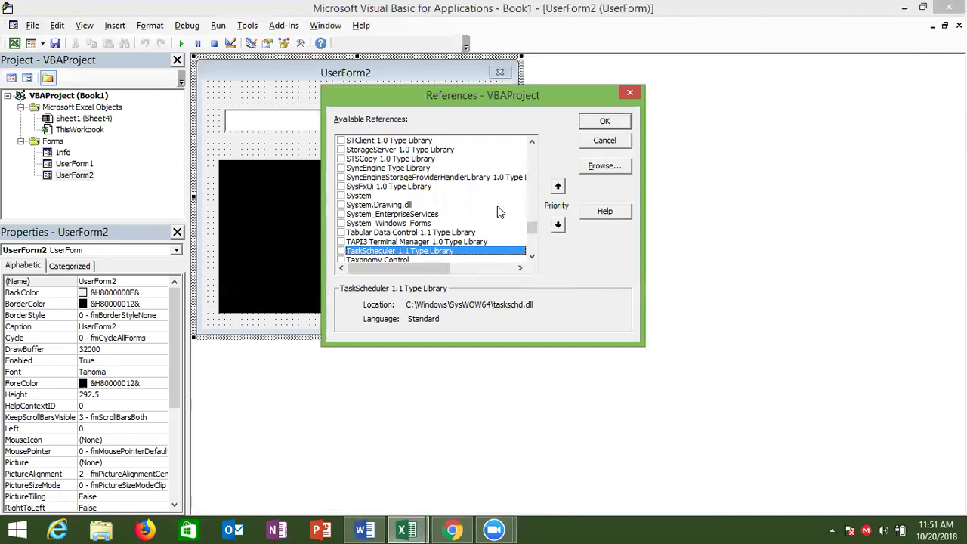
{"action": "mouse_move", "coordinate": [533, 231]}
{"action": "left_mouse_down"}
{"action": "mouse_move", "coordinate": [531, 250]}
{"action": "mouse_move", "coordinate": [529, 235]}
{"action": "left_mouse_up"}
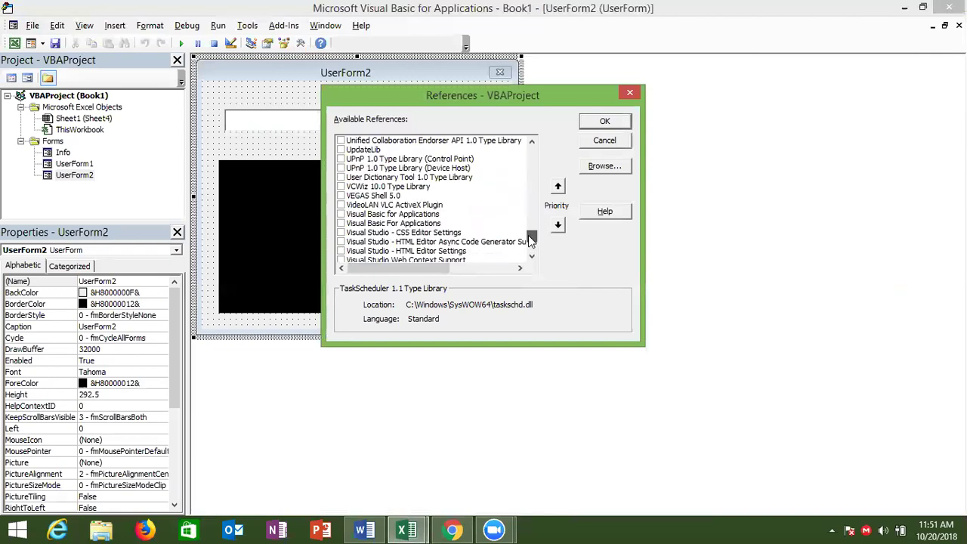
- Close References unchanged and follow the E90E50 page's TechNet link to 'Changes in Excel 2010'
{"action": "left_click", "coordinate": [630, 95]}
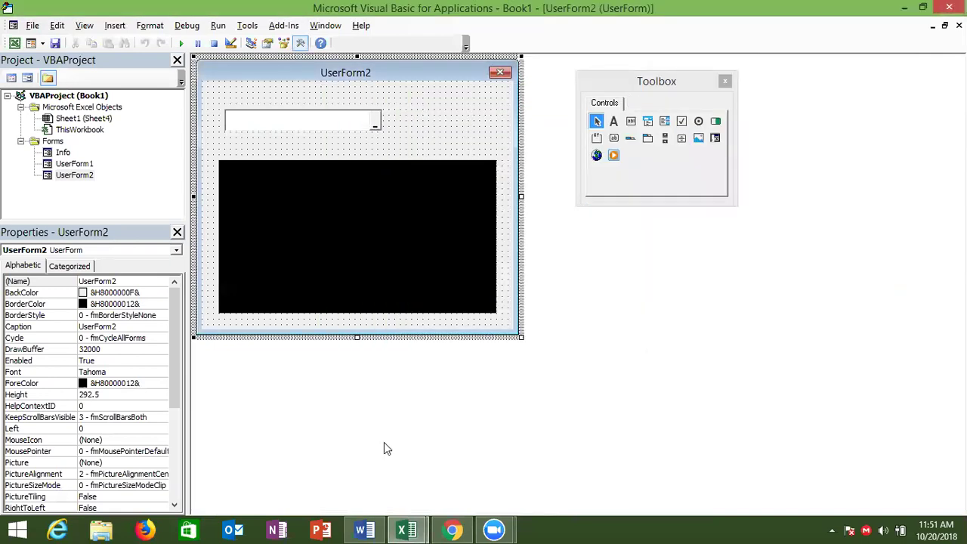
{"action": "left_click", "coordinate": [449, 529]}
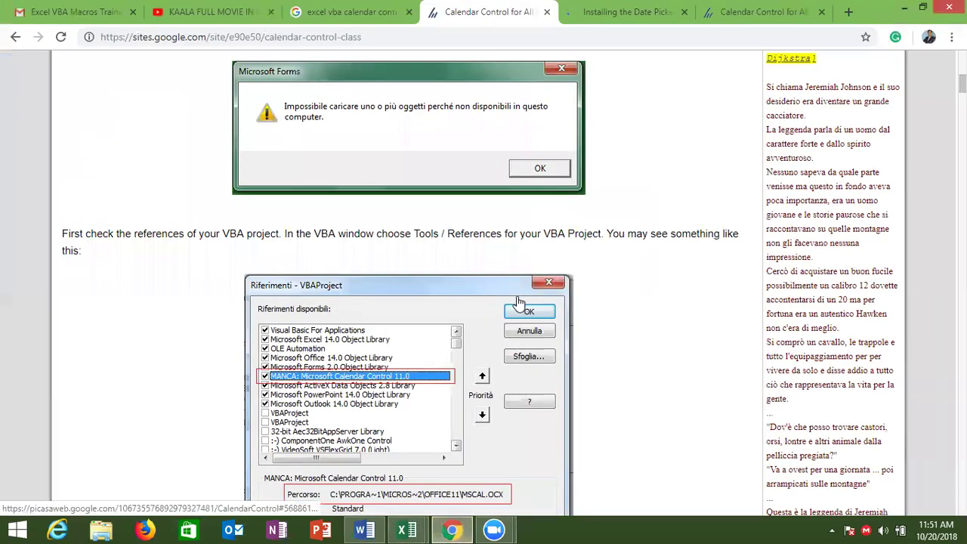
{"action": "scroll", "coordinate": [518, 302], "scroll_direction": "down", "scroll_amount": 3}
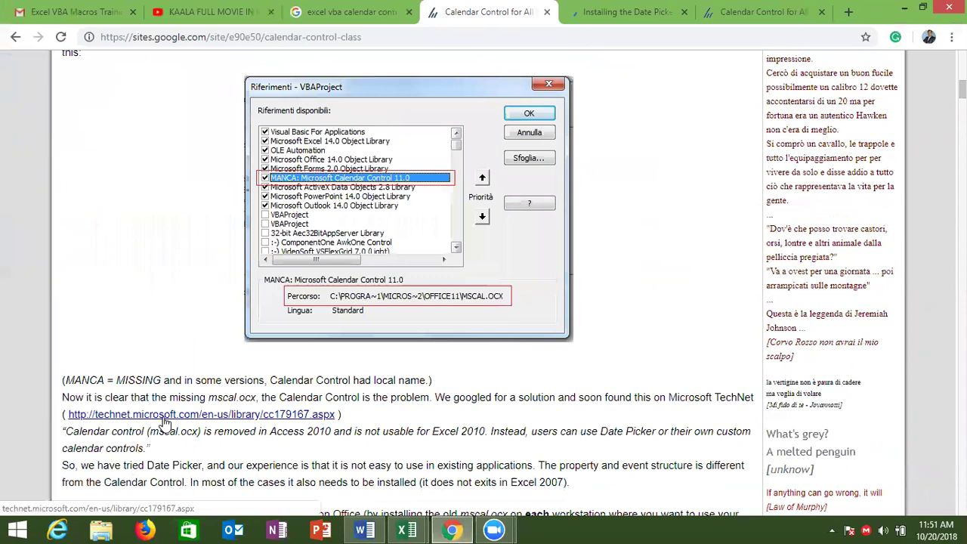
{"action": "left_click", "coordinate": [163, 417]}
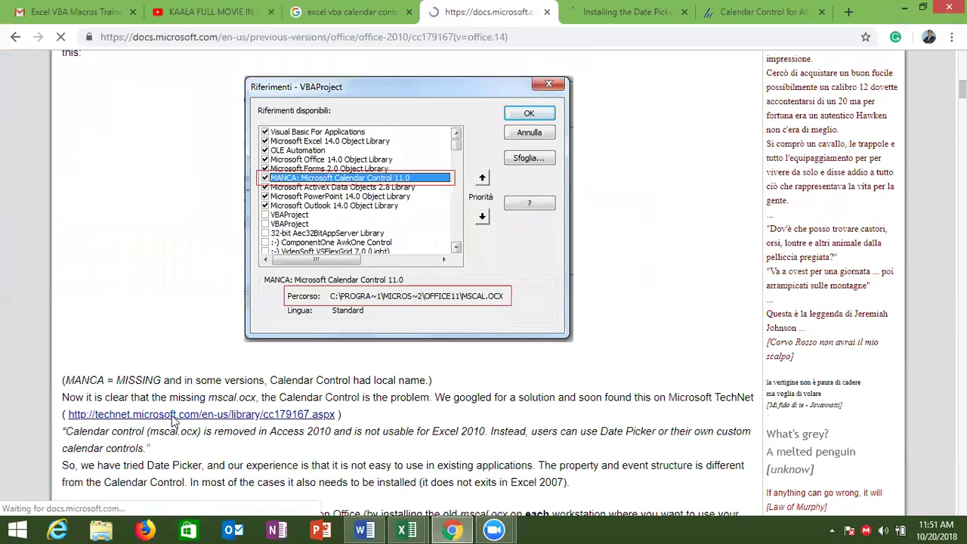
- Read the Tips.Net 'Installing the Date Picker' article past its popup, highlighting steps 2–4
{"action": "left_click", "coordinate": [630, 16]}
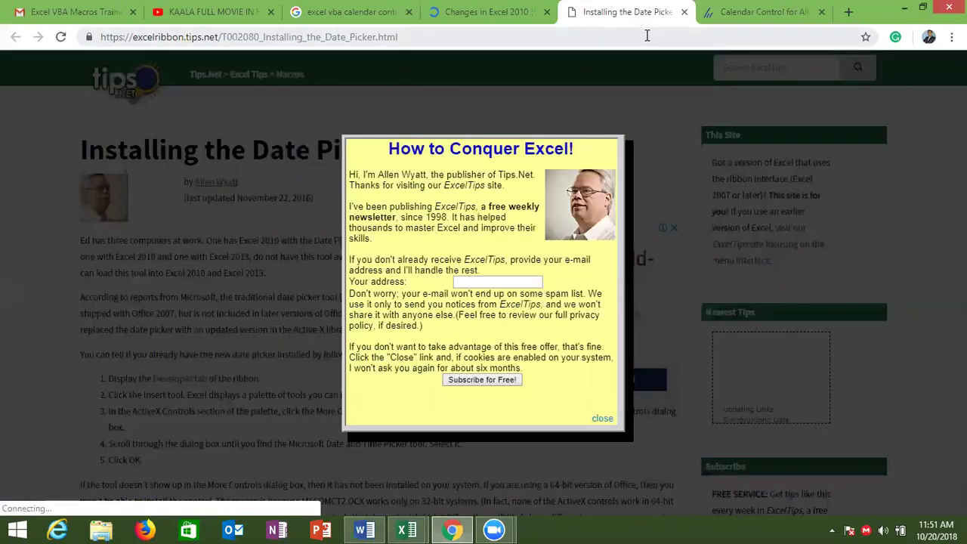
{"action": "left_click", "coordinate": [605, 418]}
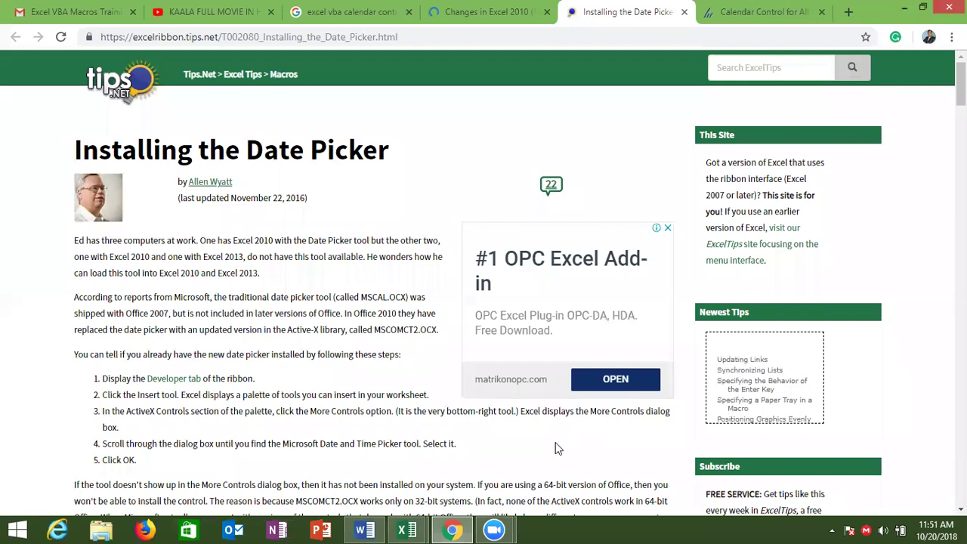
{"action": "scroll", "coordinate": [559, 445], "scroll_direction": "down", "scroll_amount": 3}
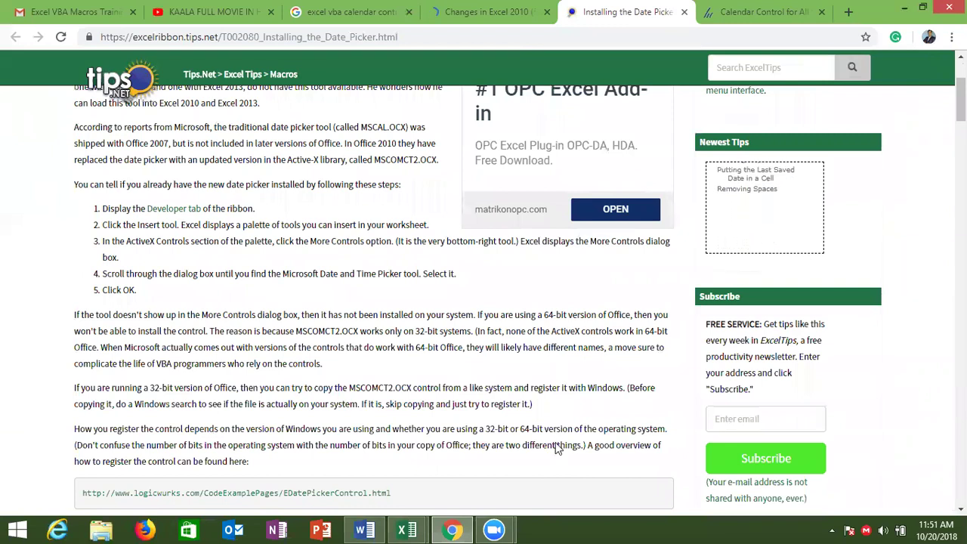
{"action": "scroll", "coordinate": [556, 445], "scroll_direction": "down", "scroll_amount": 1}
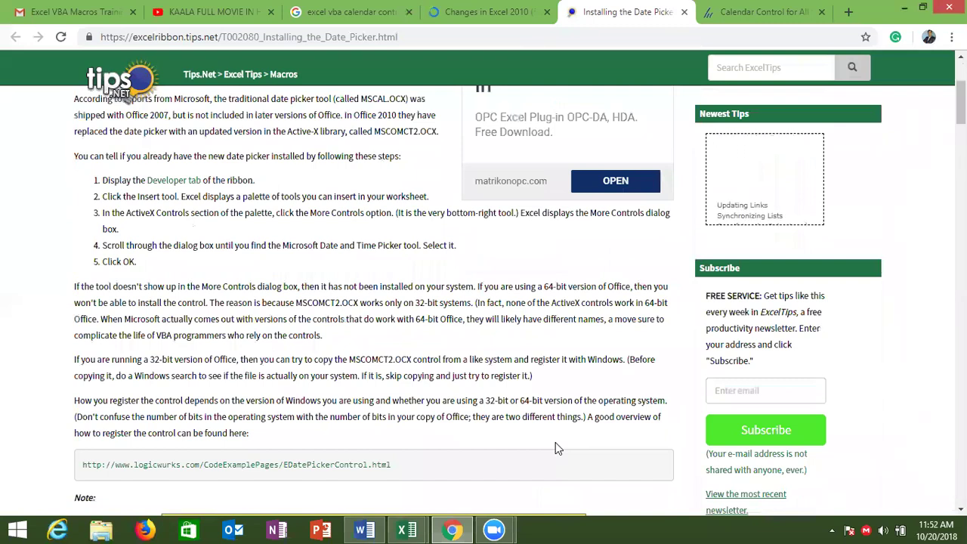
{"action": "scroll", "coordinate": [556, 444], "scroll_direction": "up", "scroll_amount": 1}
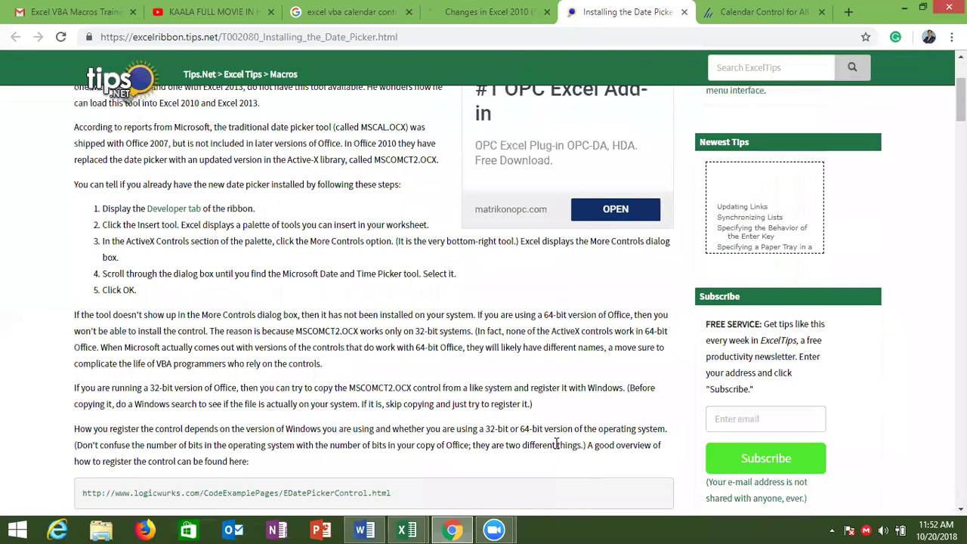
{"action": "scroll", "coordinate": [556, 445], "scroll_direction": "up", "scroll_amount": 3}
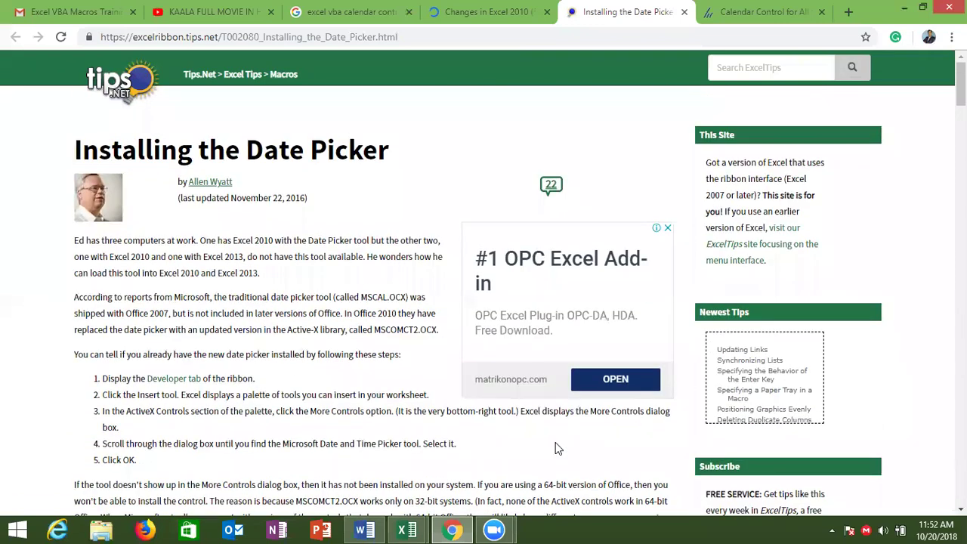
{"action": "scroll", "coordinate": [555, 449], "scroll_direction": "down", "scroll_amount": 1}
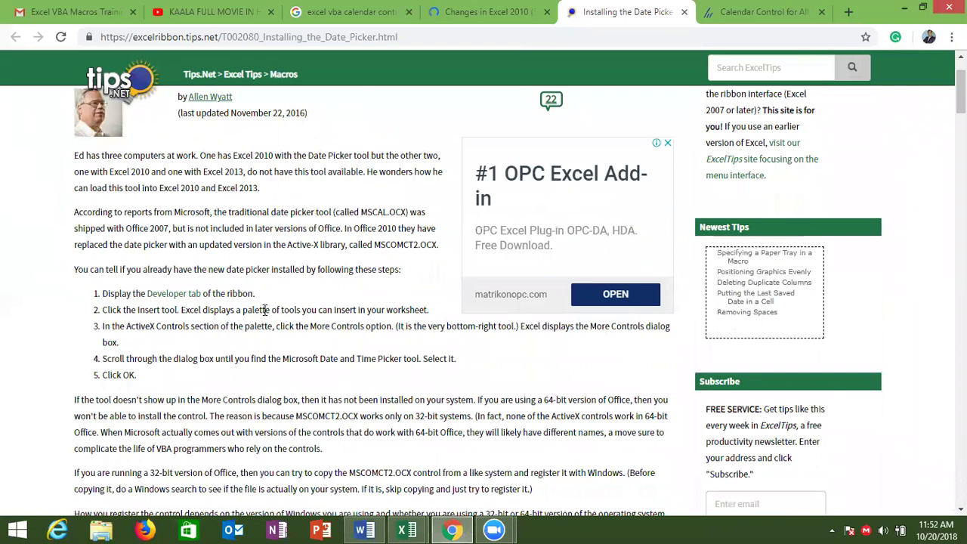
{"action": "double_click", "coordinate": [239, 310]}
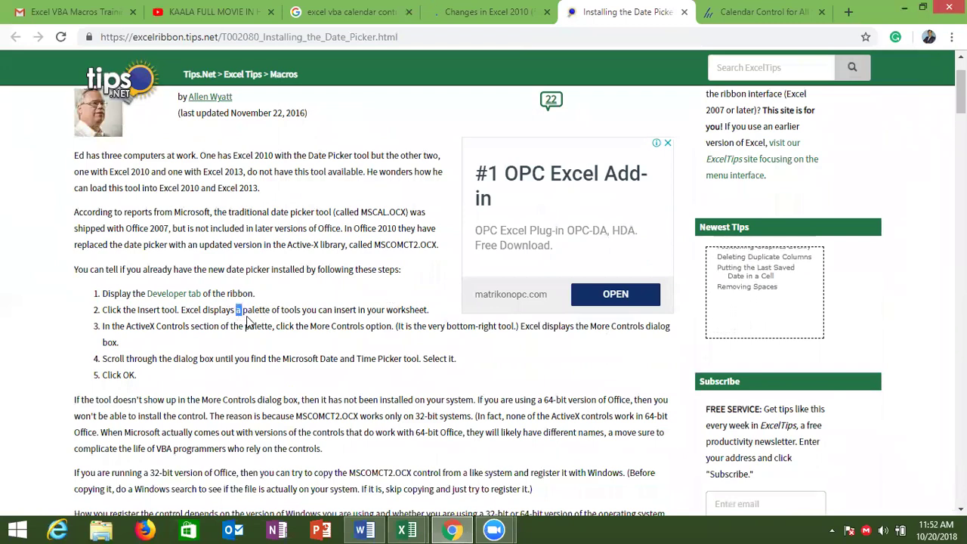
{"action": "double_click", "coordinate": [254, 310]}
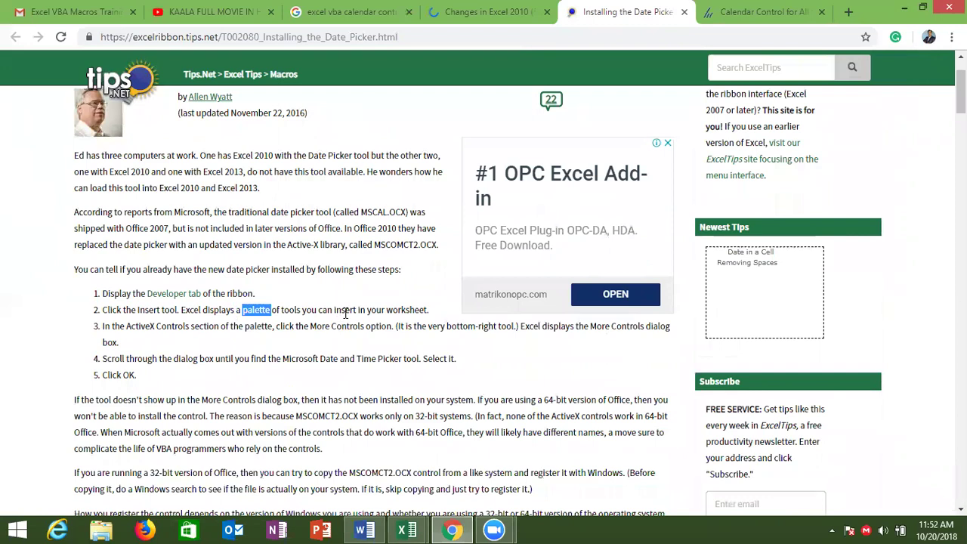
{"action": "triple_click", "coordinate": [345, 312]}
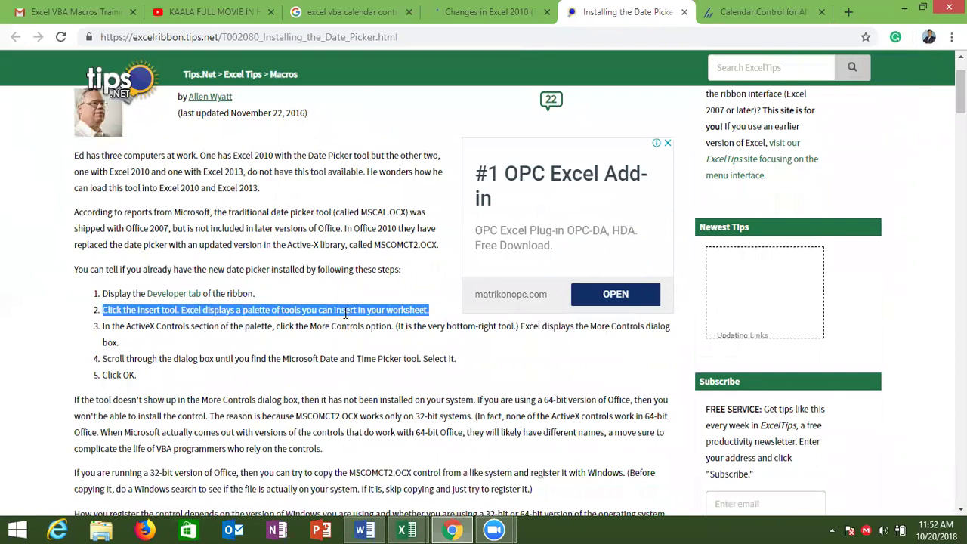
{"action": "double_click", "coordinate": [275, 358]}
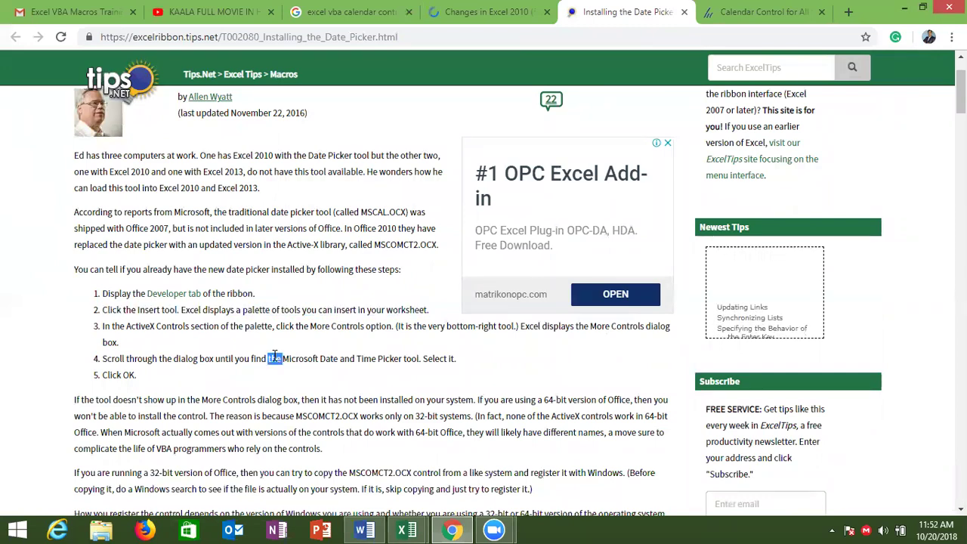
{"action": "left_click", "coordinate": [285, 346]}
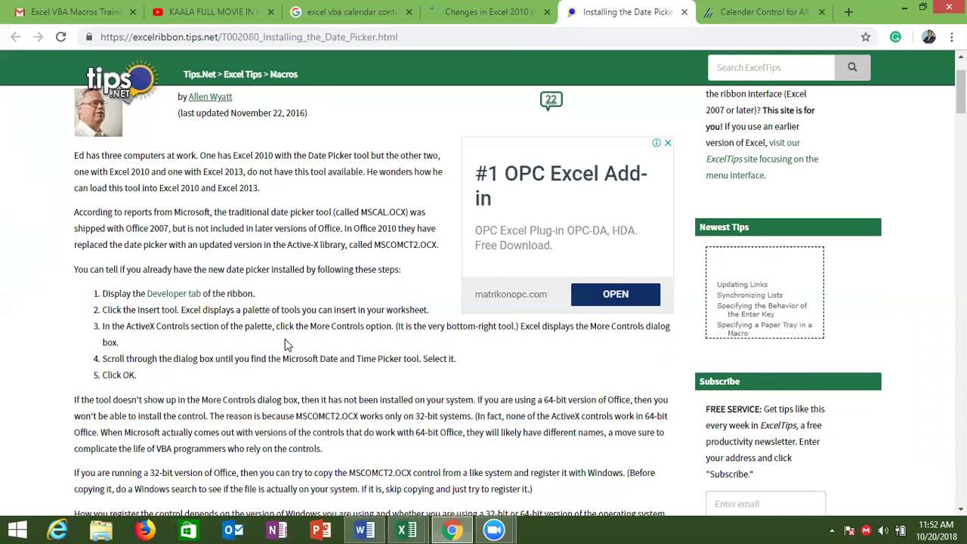
{"action": "triple_click", "coordinate": [358, 342]}
- Close the Tips.Net tab and scroll the E90E50 page to Missing Calendar Control
{"action": "scroll", "coordinate": [358, 341], "scroll_direction": "down", "scroll_amount": 3}
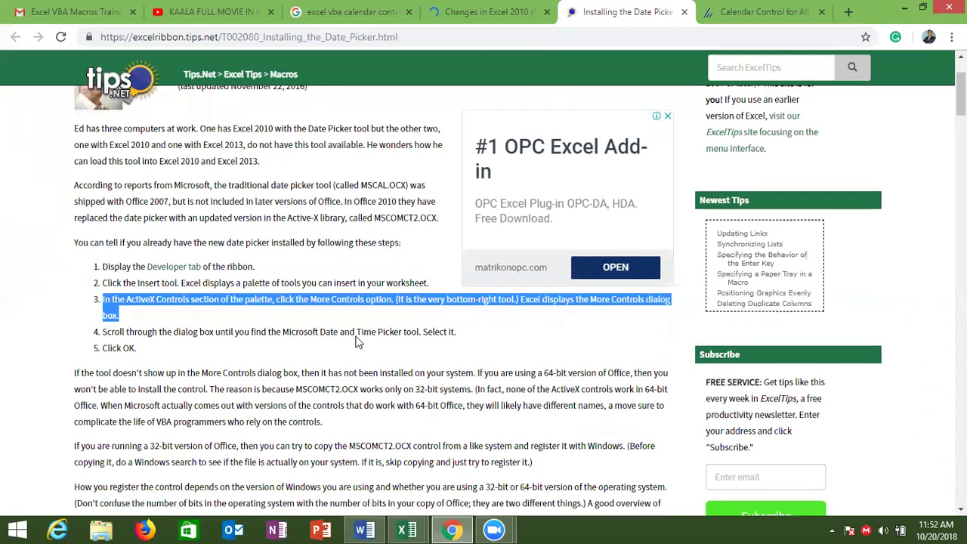
{"action": "scroll", "coordinate": [358, 342], "scroll_direction": "down", "scroll_amount": 5}
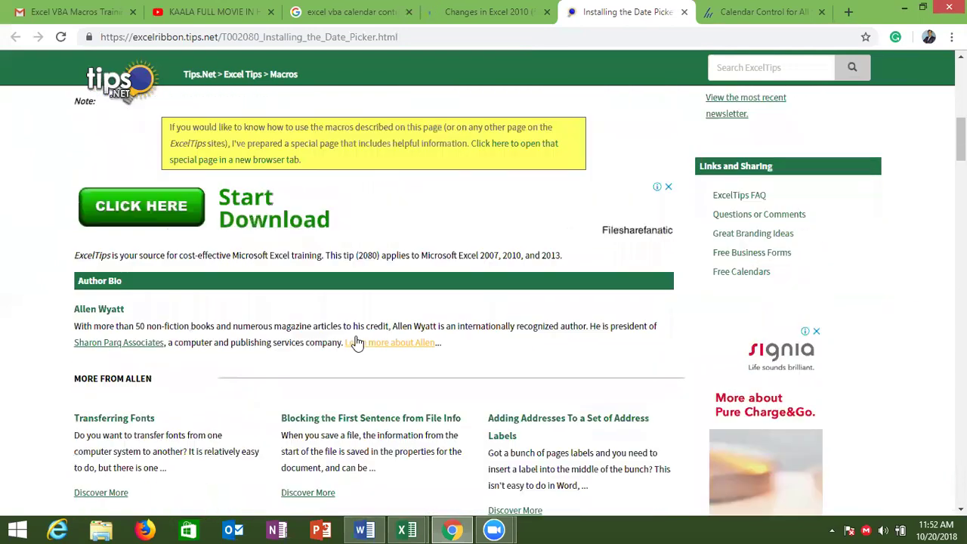
{"action": "scroll", "coordinate": [358, 341], "scroll_direction": "down", "scroll_amount": 2}
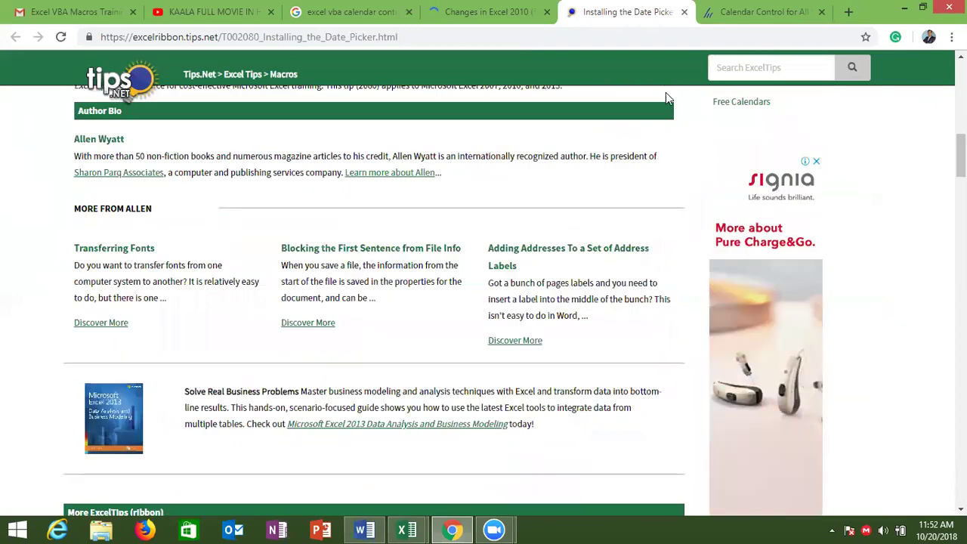
{"action": "left_click", "coordinate": [683, 12]}
{"action": "key", "text": "Down"}
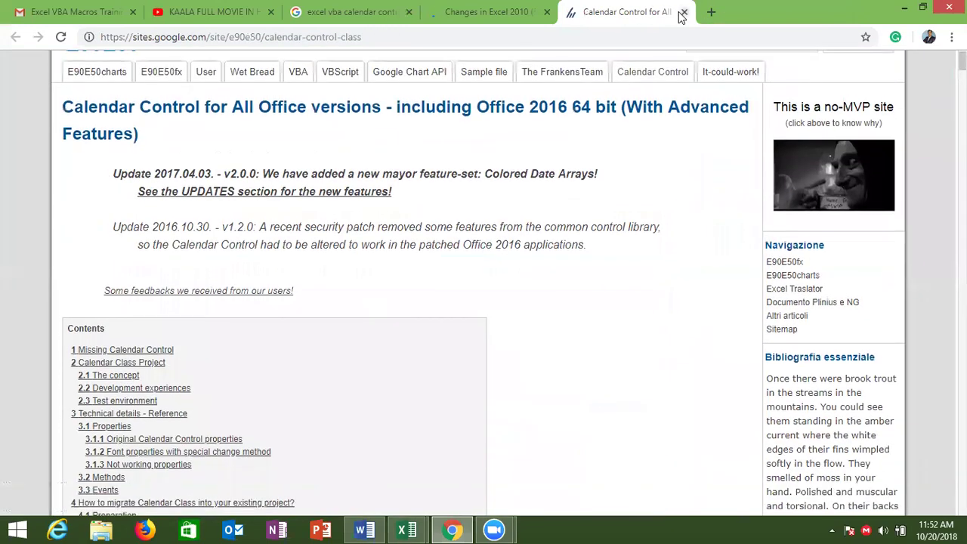
{"action": "key", "text": "Down"}
{"action": "key", "text": "Down"}
{"action": "key", "text": "Down"}
{"action": "key", "text": "Down"}
{"action": "key", "text": "Down"}
{"action": "key", "text": "Page_Down"}
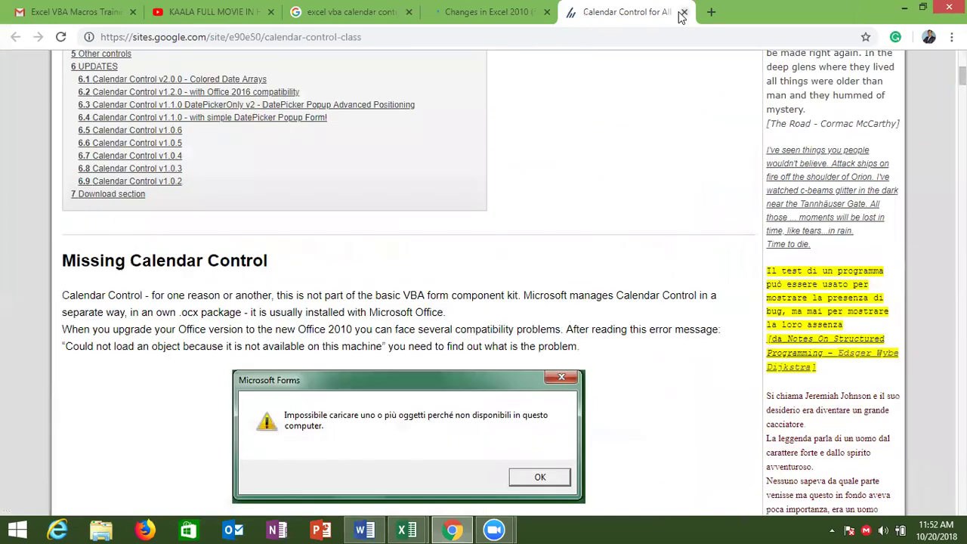
- Close the Calendar Control page and read through the Changes in Excel 2010 article
{"action": "left_click", "coordinate": [682, 13]}
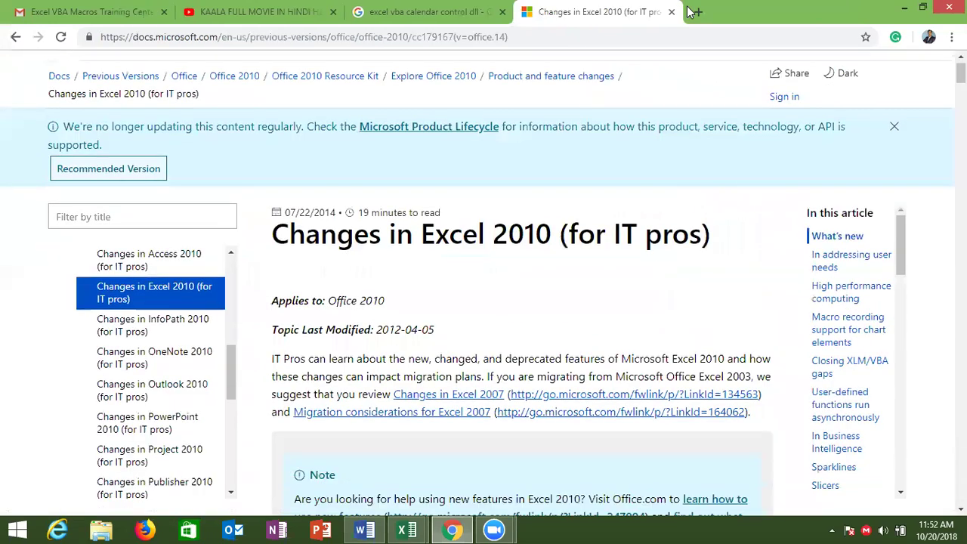
{"action": "key", "text": "Down"}
{"action": "key", "text": "Down"}
{"action": "key", "text": "Down"}
{"action": "key", "text": "Up"}
{"action": "key", "text": "Up"}
{"action": "key", "text": "Up"}
{"action": "key", "text": "Up"}
{"action": "key", "text": "Down"}
{"action": "key", "text": "Down"}
{"action": "key", "text": "Down"}
{"action": "key", "text": "Down"}
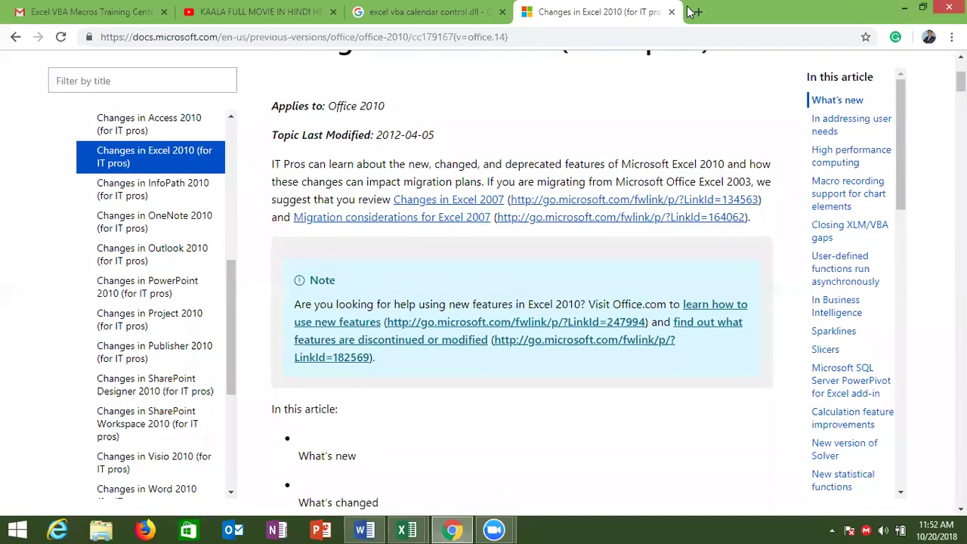
{"action": "key", "text": "Up"}
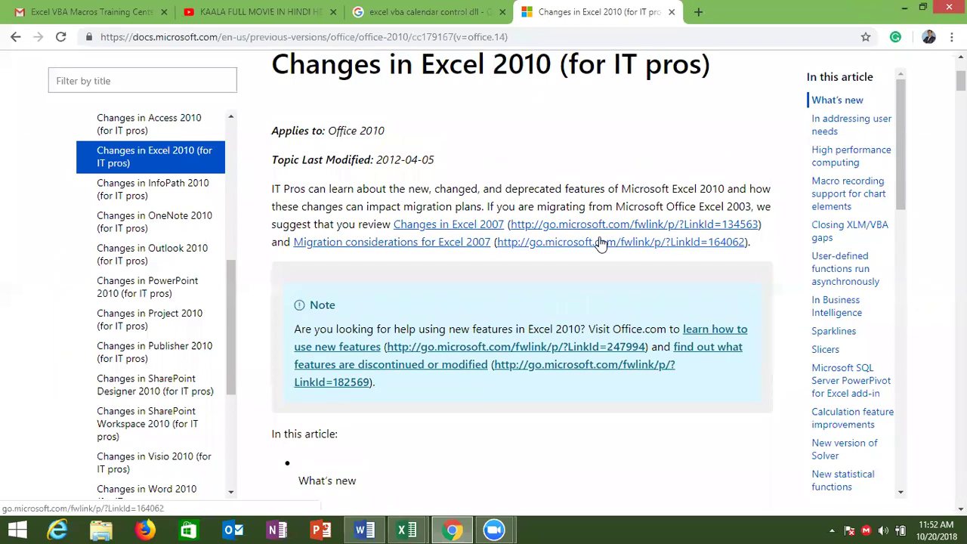
{"action": "key", "text": "Down"}
{"action": "key", "text": "Down"}
{"action": "key", "text": "Down"}
{"action": "key", "text": "Down"}
{"action": "key", "text": "Down"}
{"action": "key", "text": "Down"}
{"action": "key", "text": "Down"}
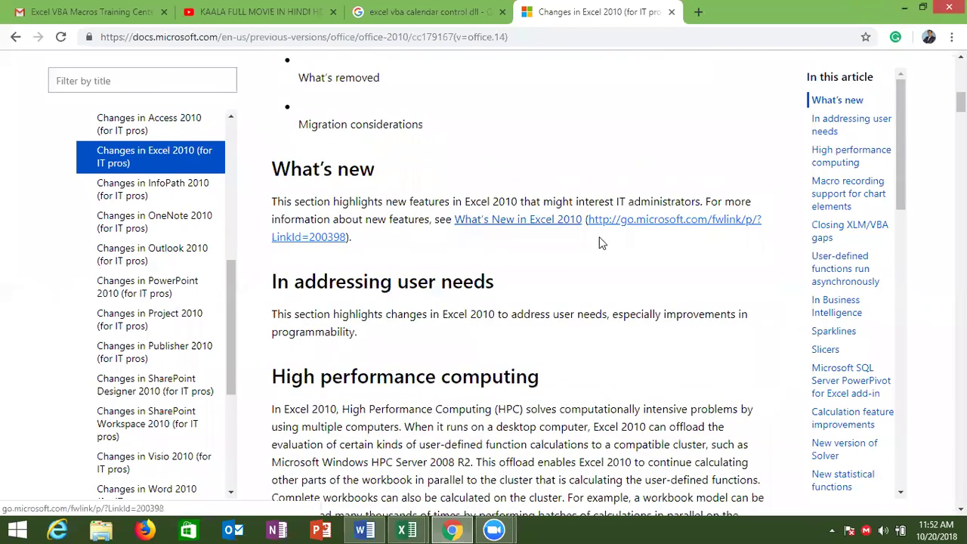
{"action": "key", "text": "Down"}
{"action": "key", "text": "Down"}
{"action": "key", "text": "Down"}
{"action": "key", "text": "Up"}
{"action": "key", "text": "Up"}
{"action": "key", "text": "Down"}
{"action": "key", "text": "Down"}
{"action": "key", "text": "Down"}
{"action": "key", "text": "Down"}
{"action": "key", "text": "Down"}
{"action": "key", "text": "Down"}
{"action": "key", "text": "Down"}
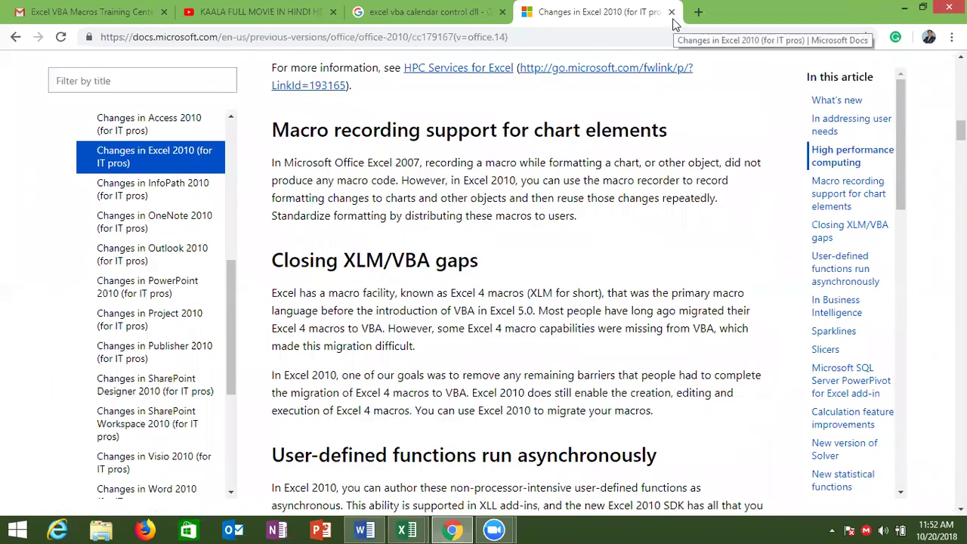
- Close the Excel 2010 article and scroll the results down to the Installing the Date Picker result
{"action": "left_click", "coordinate": [671, 13]}
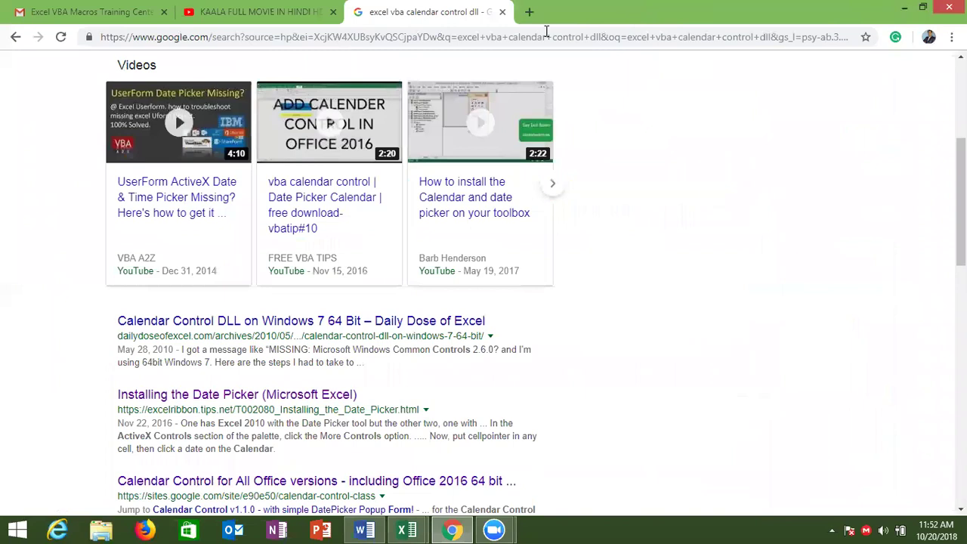
{"action": "key", "text": "Down"}
{"action": "key", "text": "Down"}
{"action": "key", "text": "Down"}
{"action": "key", "text": "Down"}
{"action": "key", "text": "Down"}
{"action": "key", "text": "Down"}
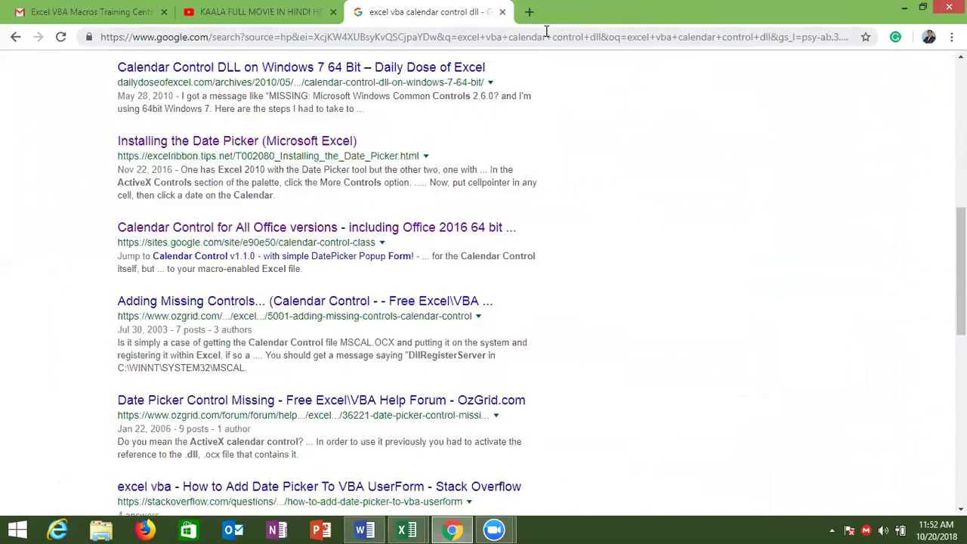
{"action": "key", "text": "Down"}
{"action": "key", "text": "Down"}
{"action": "key", "text": "Down"}
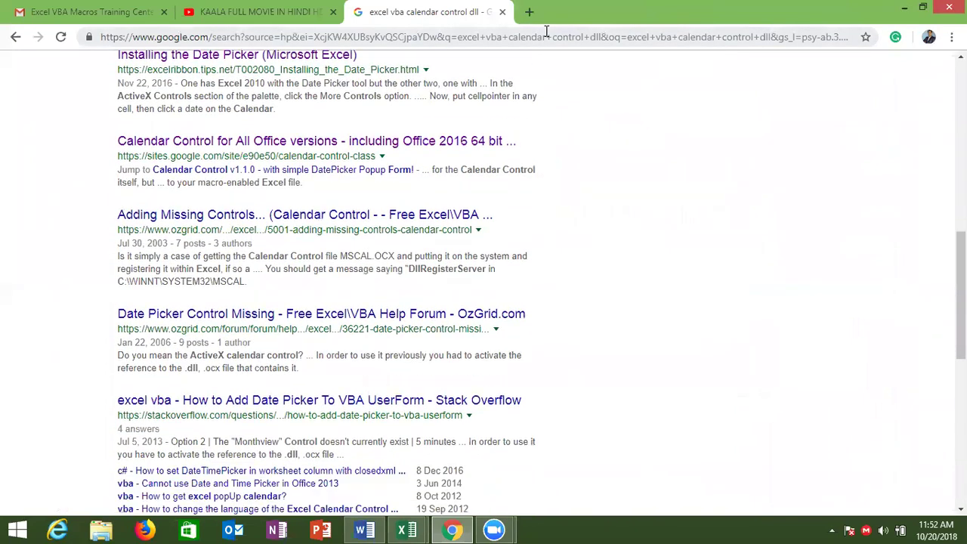
{"action": "key", "text": "Down"}
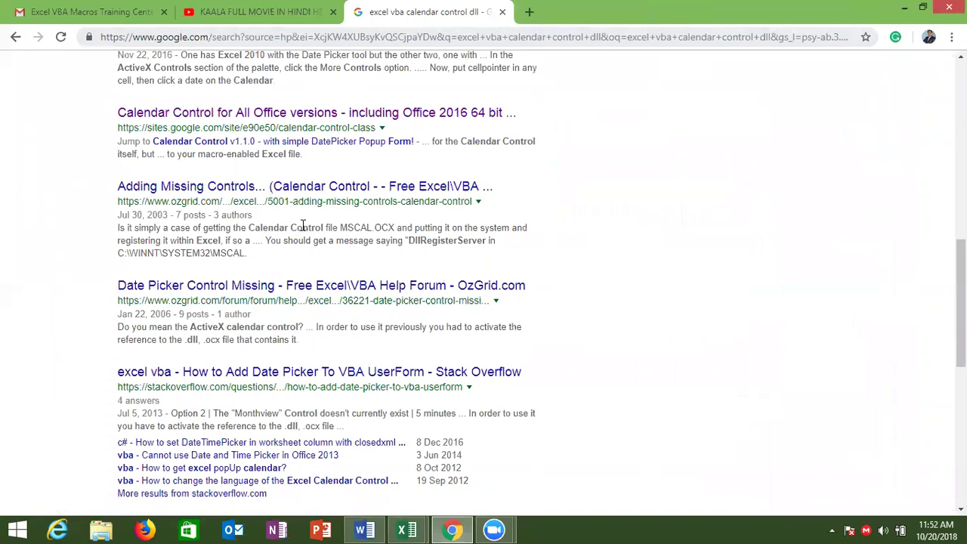
- Open the ozgrid Adding Missing Controls thread in a new tab and read through it
{"action": "right_click", "coordinate": [307, 200]}
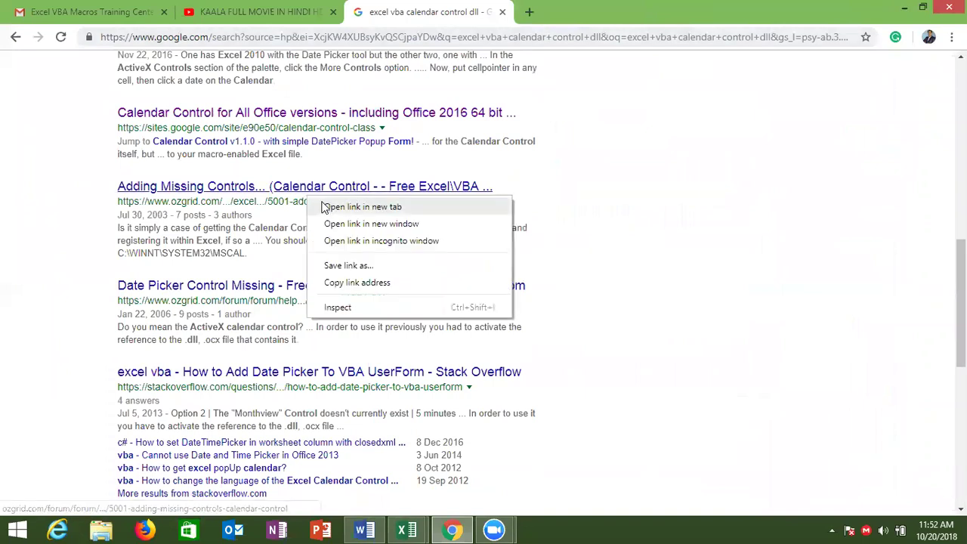
{"action": "left_click", "coordinate": [323, 206]}
{"action": "scroll", "coordinate": [322, 203], "scroll_direction": "down", "scroll_amount": 1}
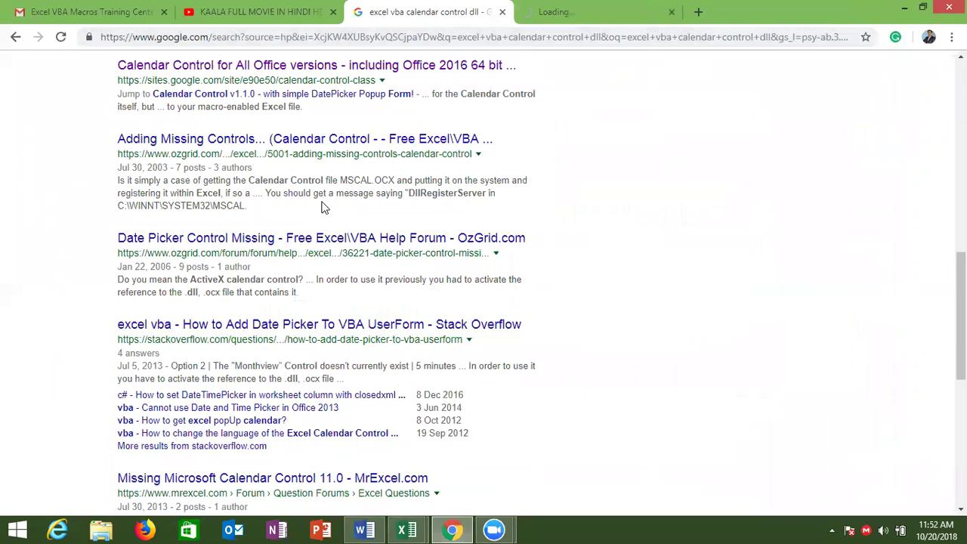
{"action": "scroll", "coordinate": [323, 204], "scroll_direction": "down", "scroll_amount": 1}
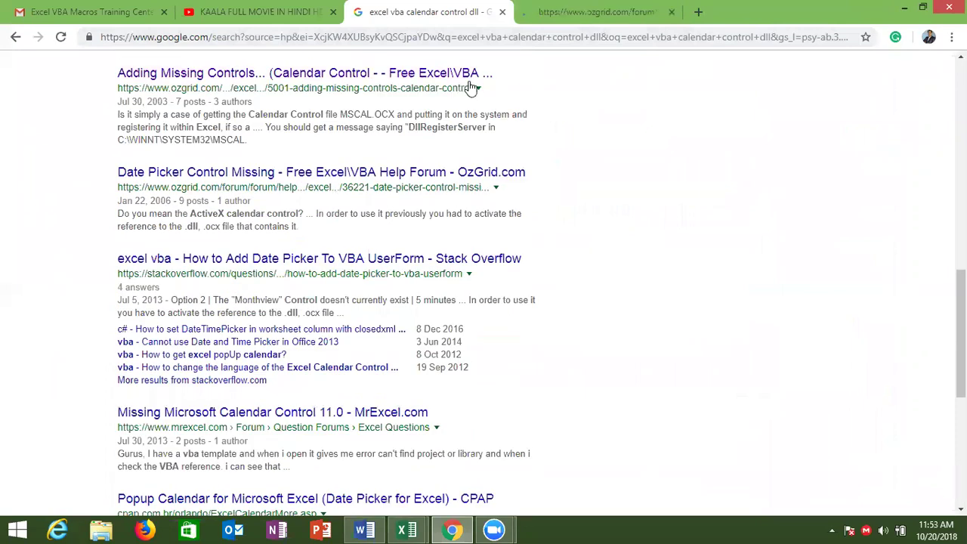
{"action": "left_click", "coordinate": [540, 24]}
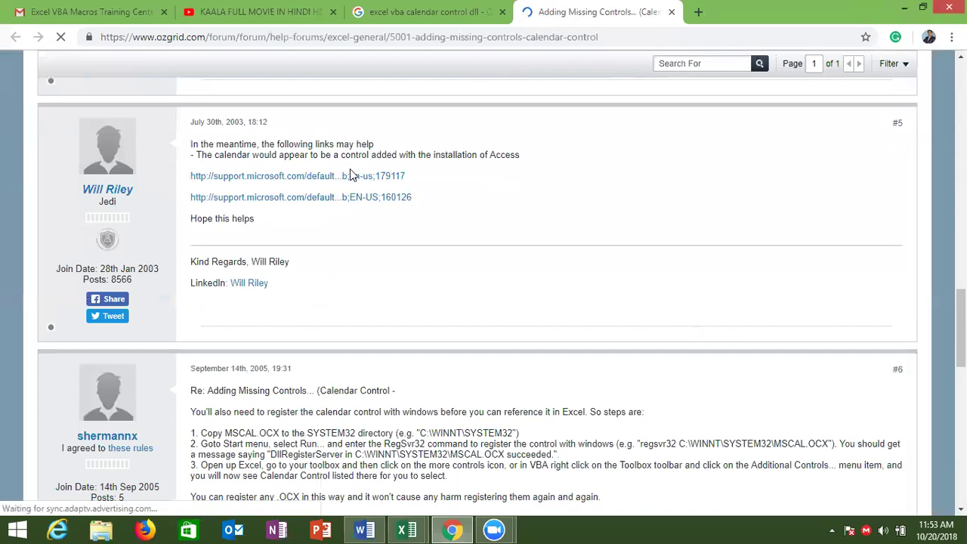
{"action": "scroll", "coordinate": [350, 175], "scroll_direction": "down", "scroll_amount": 1}
{"action": "scroll", "coordinate": [350, 175], "scroll_direction": "down", "scroll_amount": 1}
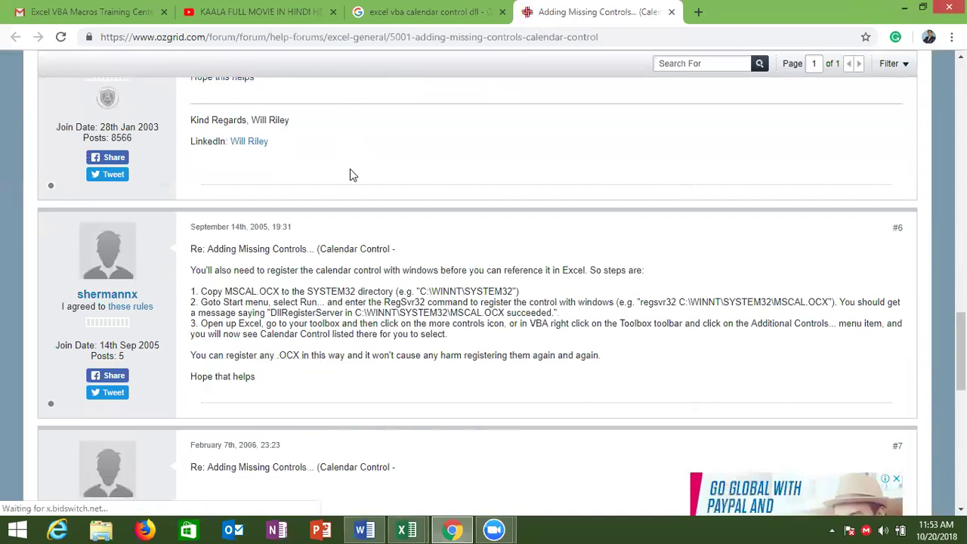
{"action": "scroll", "coordinate": [350, 172], "scroll_direction": "down", "scroll_amount": 2}
{"action": "scroll", "coordinate": [349, 168], "scroll_direction": "down", "scroll_amount": 3}
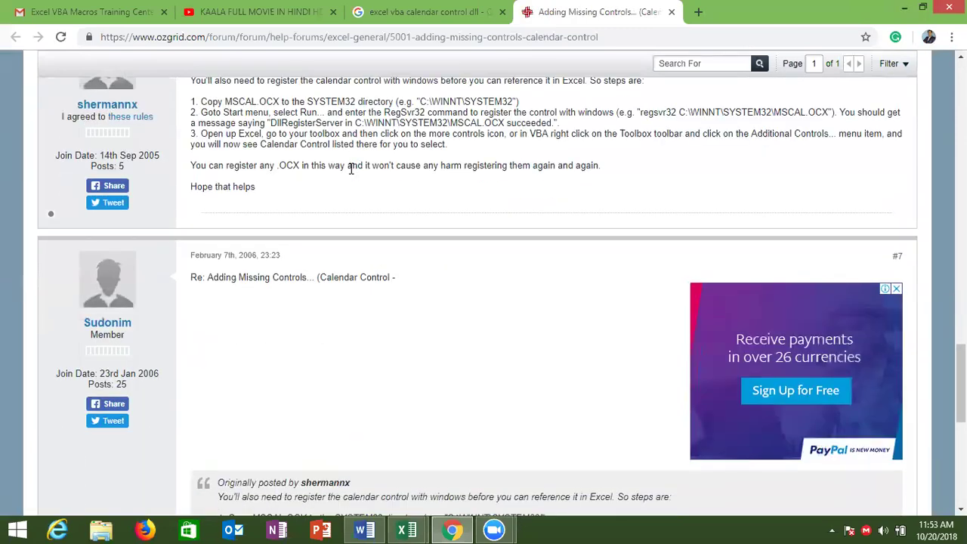
{"action": "scroll", "coordinate": [350, 169], "scroll_direction": "down", "scroll_amount": 1}
{"action": "scroll", "coordinate": [350, 175], "scroll_direction": "down", "scroll_amount": 2}
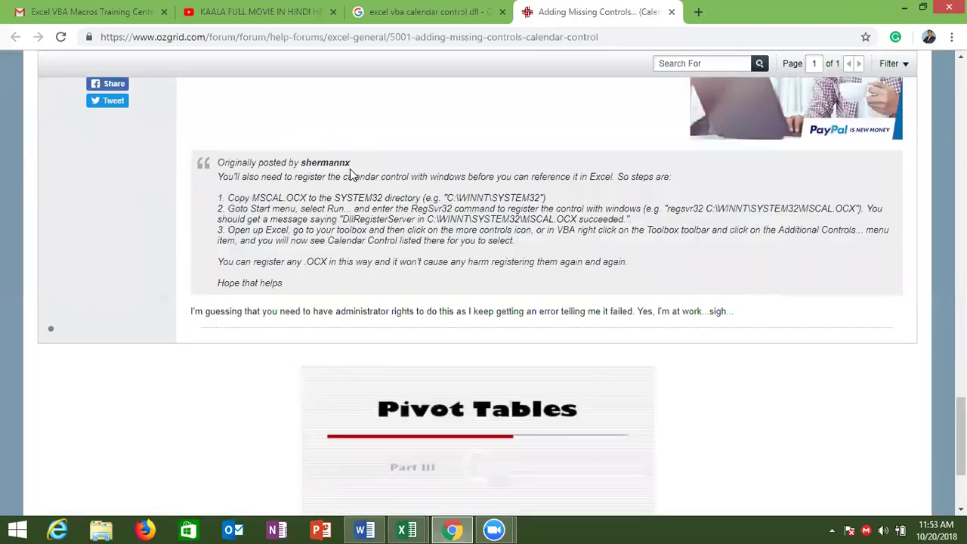
{"action": "scroll", "coordinate": [350, 175], "scroll_direction": "up", "scroll_amount": 1}
{"action": "scroll", "coordinate": [350, 175], "scroll_direction": "up", "scroll_amount": 5}
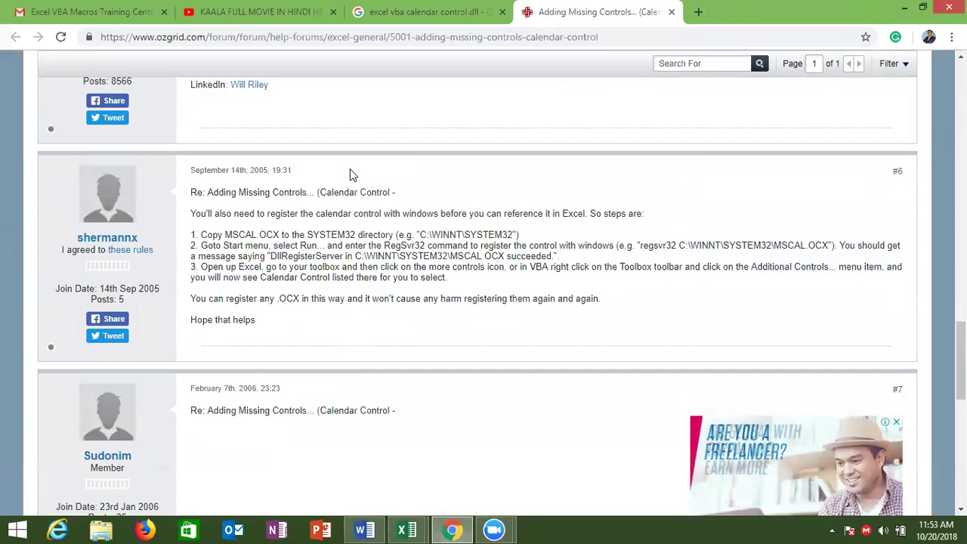
{"action": "scroll", "coordinate": [350, 174], "scroll_direction": "up", "scroll_amount": 5}
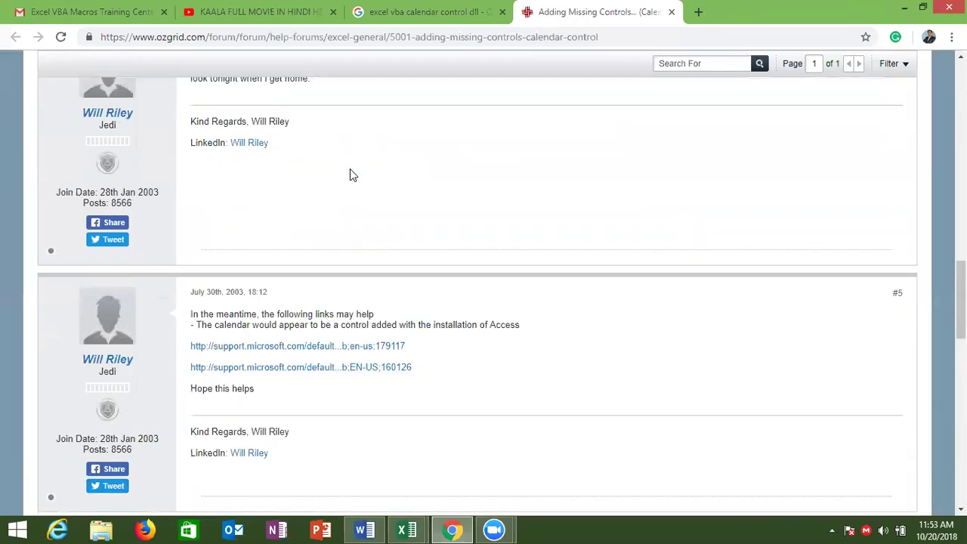
- Open and close both linked Microsoft Support articles, including KB 160126
{"action": "left_click", "coordinate": [323, 347]}
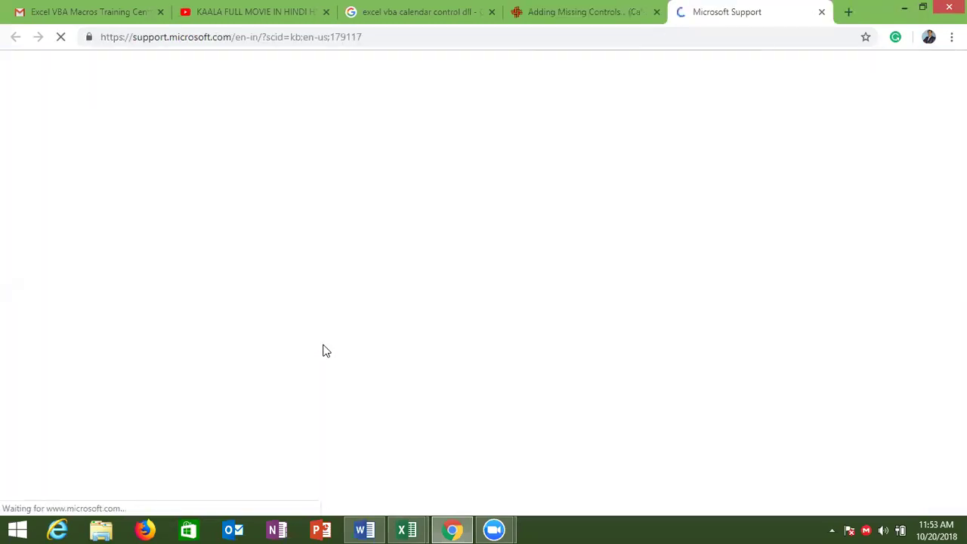
{"action": "scroll", "coordinate": [323, 349], "scroll_direction": "down", "scroll_amount": 1}
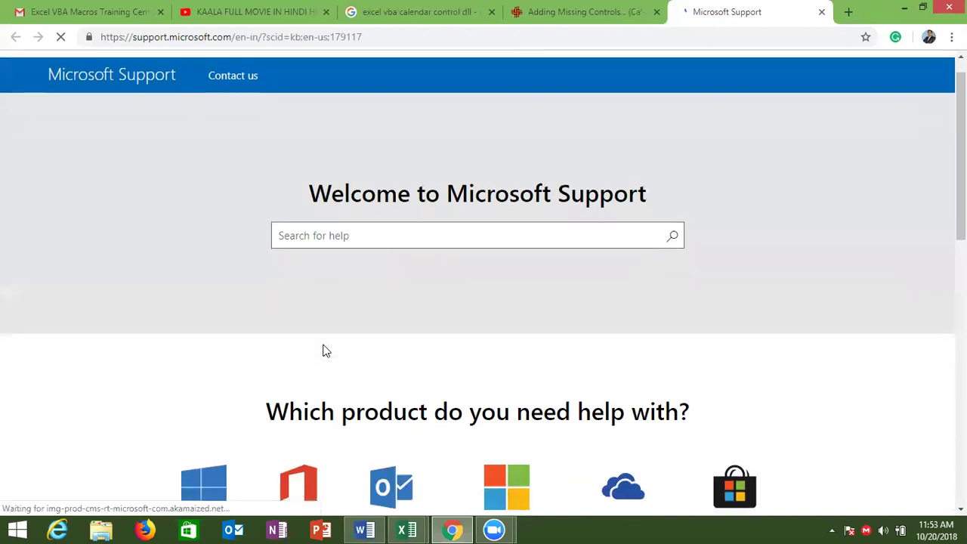
{"action": "scroll", "coordinate": [322, 350], "scroll_direction": "down", "scroll_amount": 3}
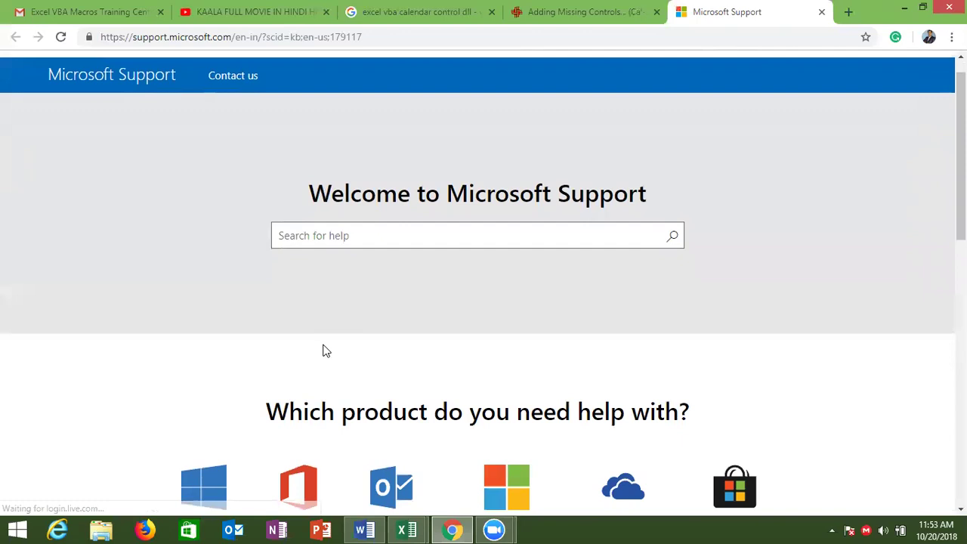
{"action": "left_click", "coordinate": [822, 12]}
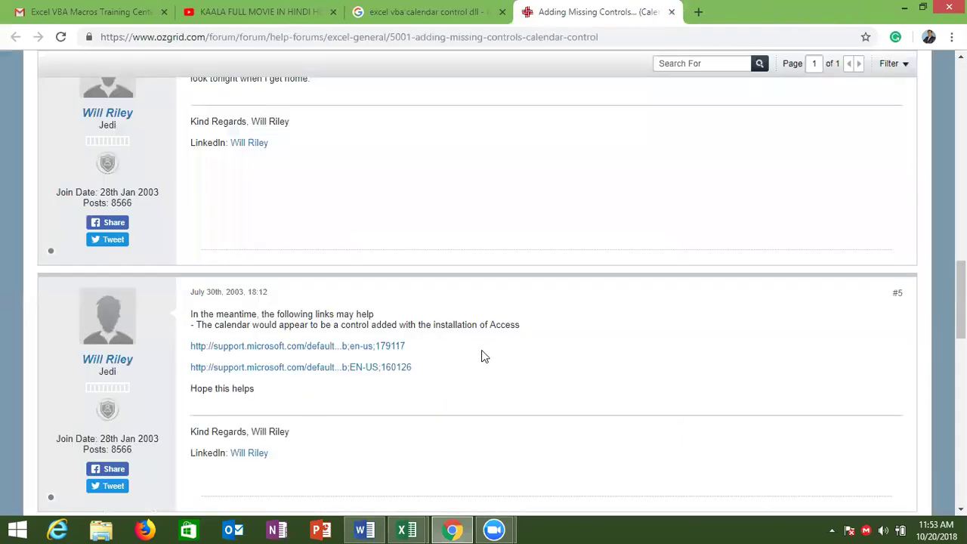
{"action": "left_click", "coordinate": [392, 370]}
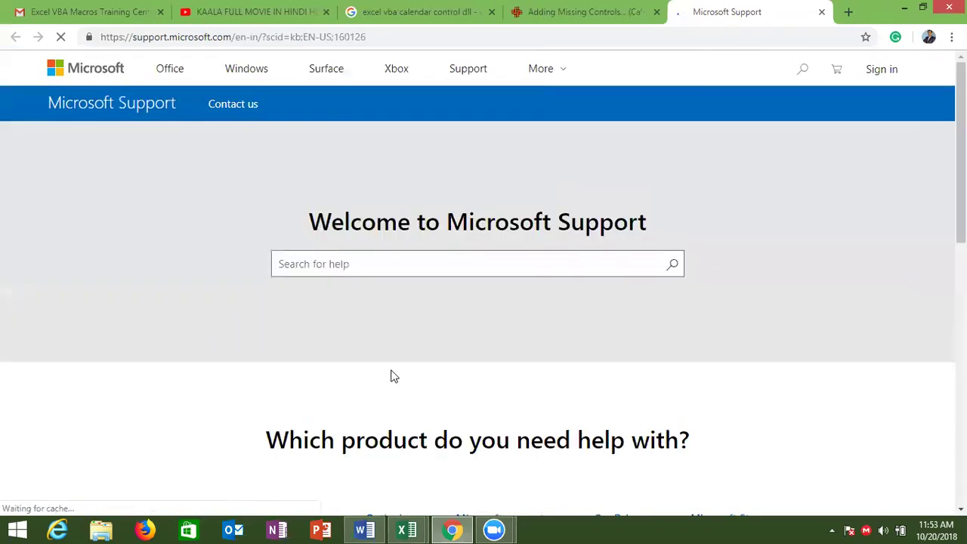
{"action": "left_click", "coordinate": [822, 13]}
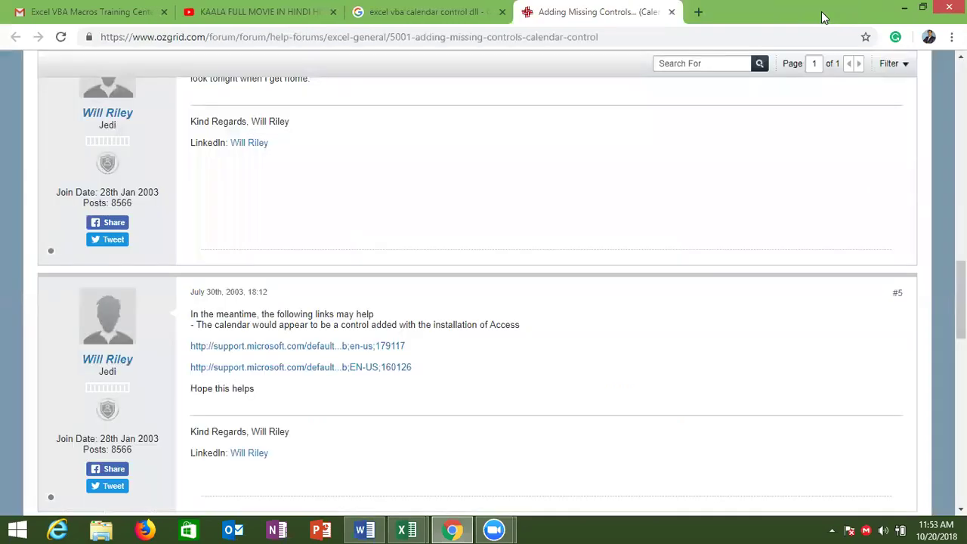
- Scroll back up the ozgrid thread and close it
{"action": "scroll", "coordinate": [821, 11], "scroll_direction": "up", "scroll_amount": 5}
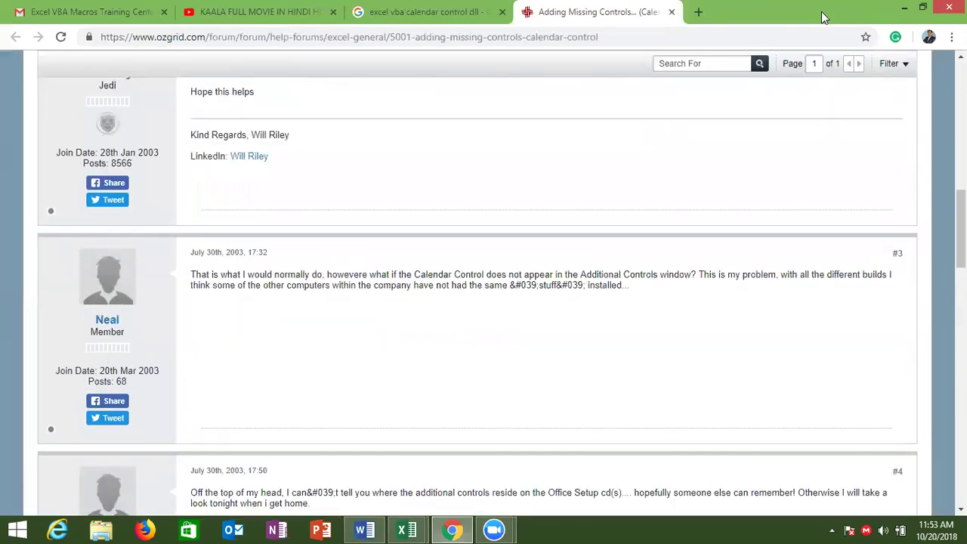
{"action": "scroll", "coordinate": [822, 12], "scroll_direction": "up", "scroll_amount": 2}
{"action": "scroll", "coordinate": [821, 12], "scroll_direction": "up", "scroll_amount": 3}
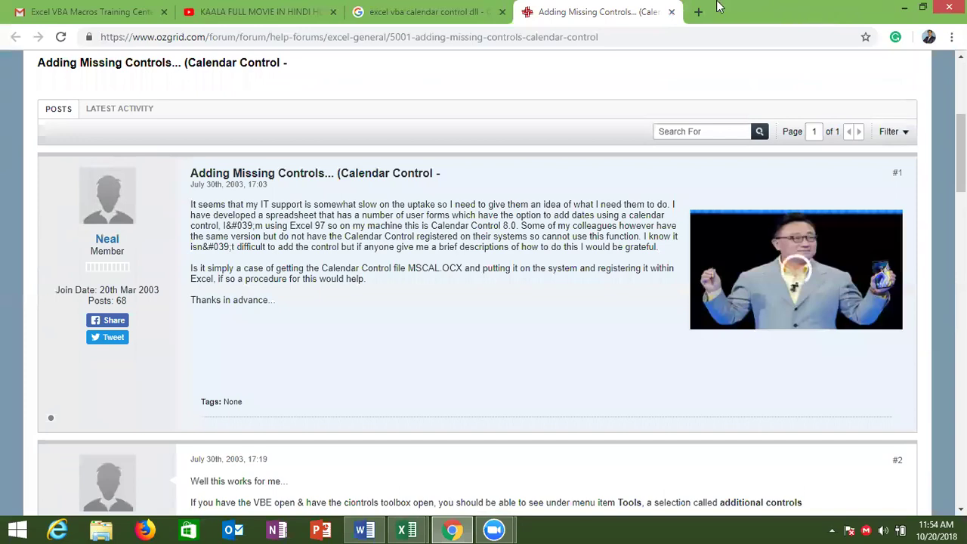
{"action": "left_click", "coordinate": [671, 12]}
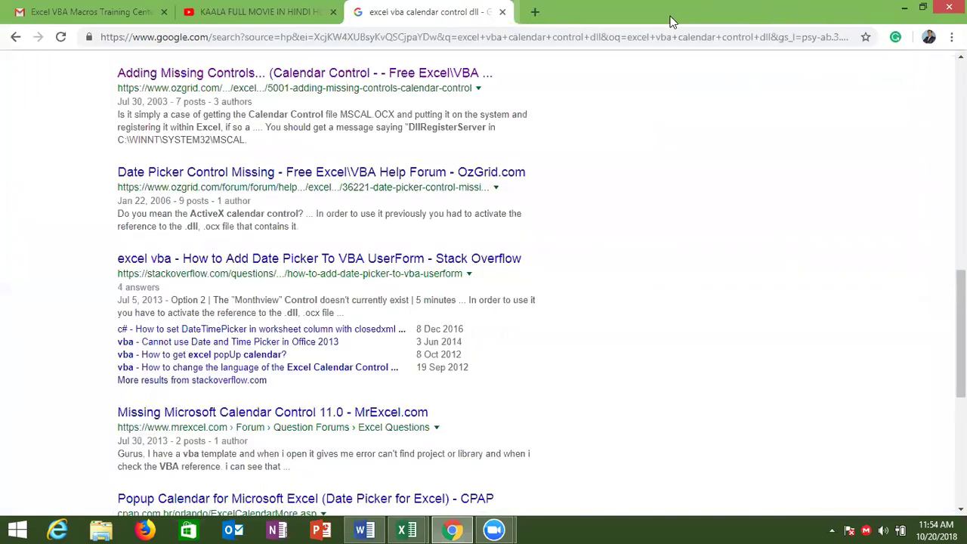
- Hide Chrome, open the Info form's design and drag ListBox1 shorter to 32.25 high
{"action": "left_click", "coordinate": [904, 7]}
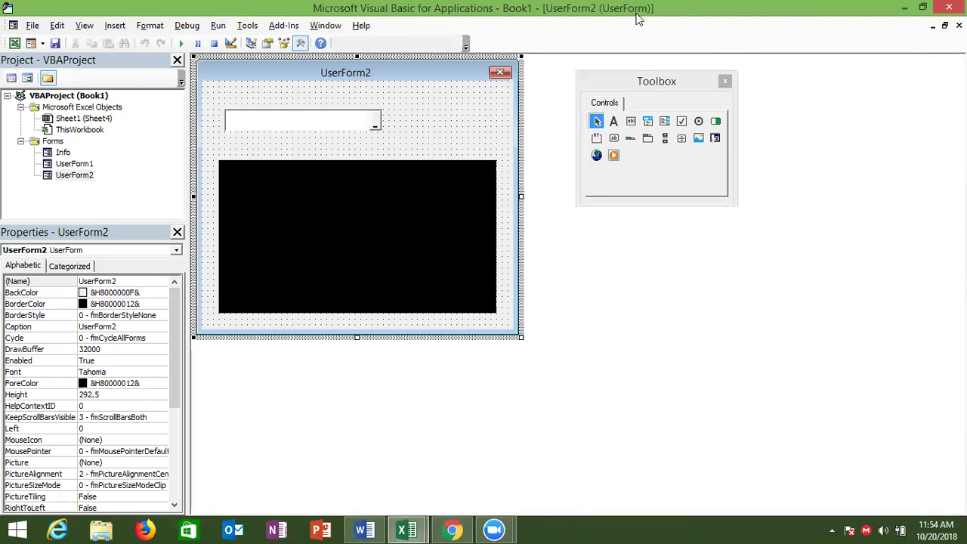
{"action": "double_click", "coordinate": [68, 154]}
{"action": "left_click", "coordinate": [298, 216]}
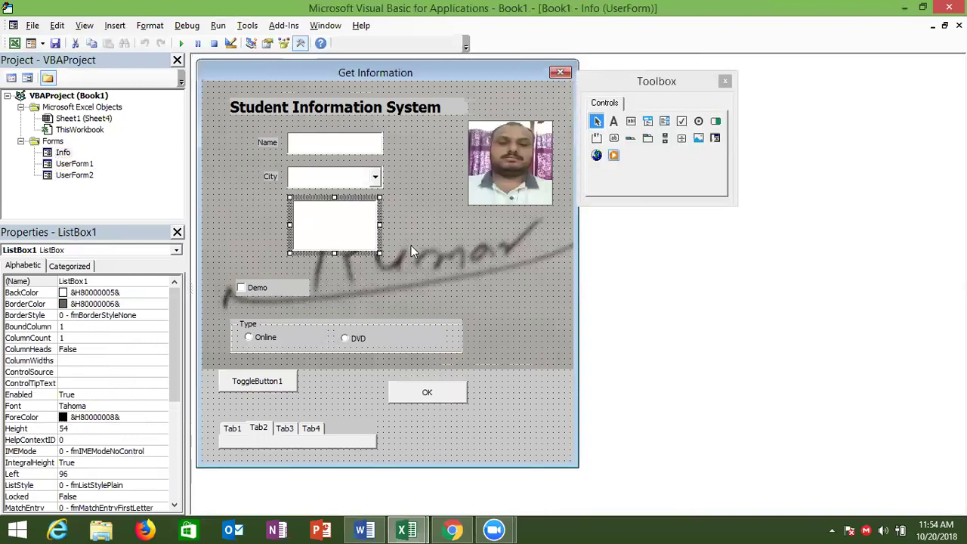
{"action": "mouse_move", "coordinate": [382, 253]}
{"action": "left_mouse_down"}
{"action": "mouse_move", "coordinate": [389, 226]}
{"action": "mouse_move", "coordinate": [385, 234]}
{"action": "left_mouse_up"}
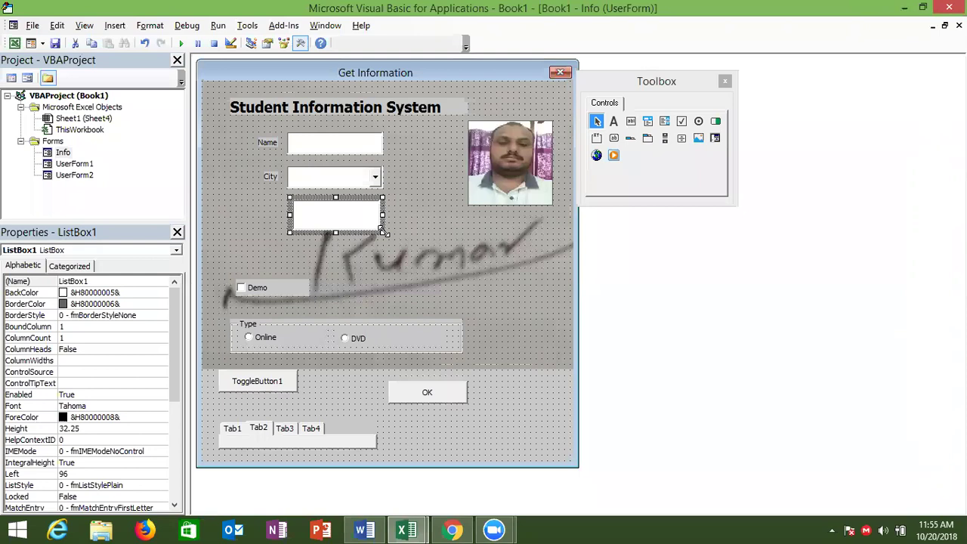
- Back in the VBA editor, select the list box, City combo box and Name text box together
{"action": "mouse_move", "coordinate": [426, 523]}
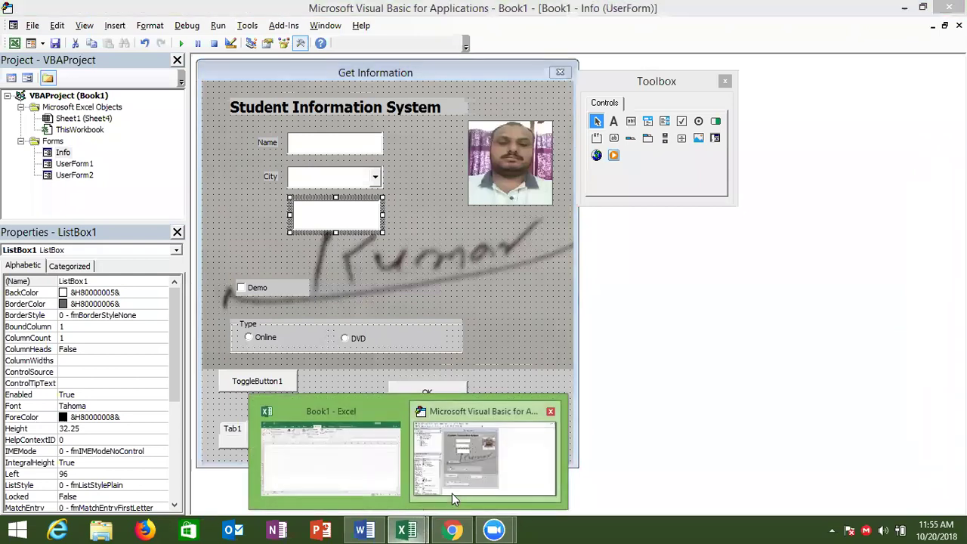
{"action": "left_click", "coordinate": [452, 494]}
{"action": "left_click", "coordinate": [510, 372]}
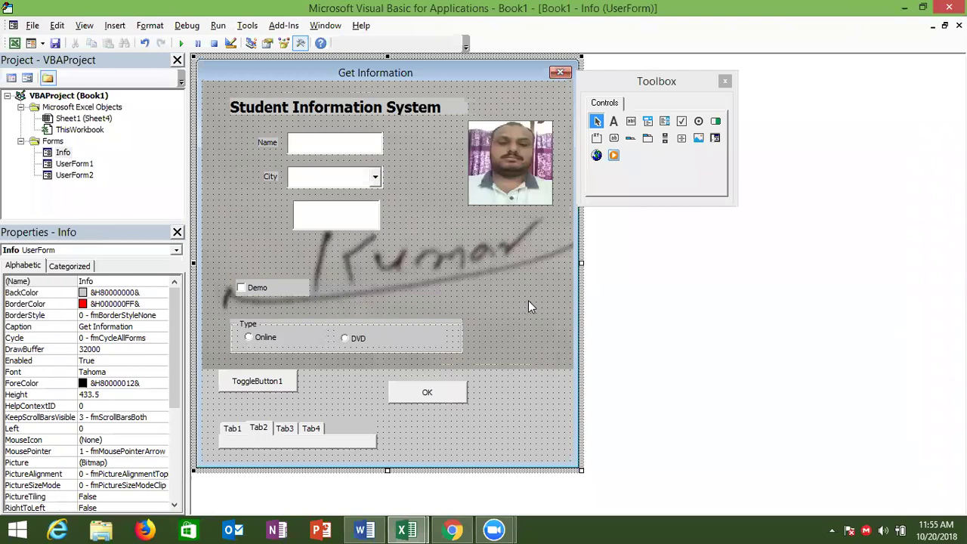
{"action": "left_click", "coordinate": [246, 29]}
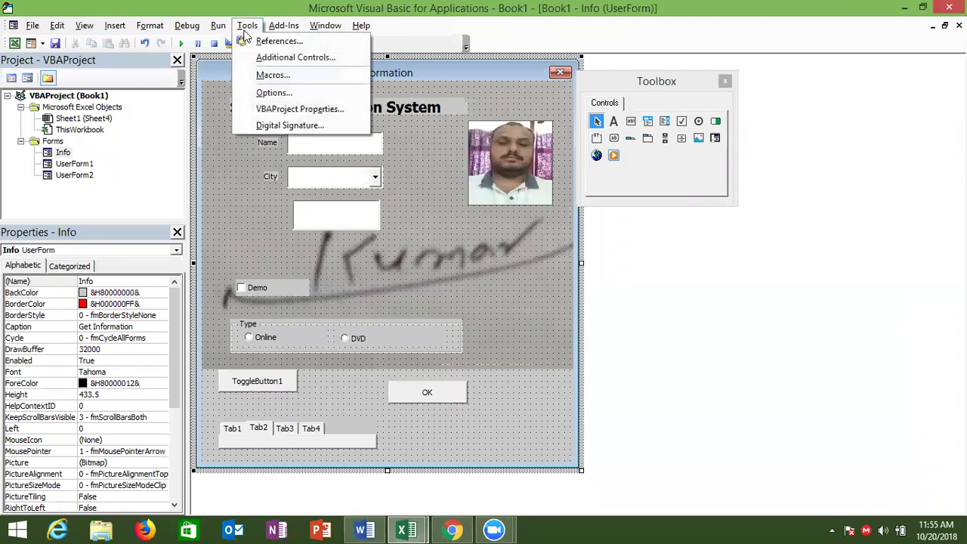
{"action": "left_click", "coordinate": [231, 181]}
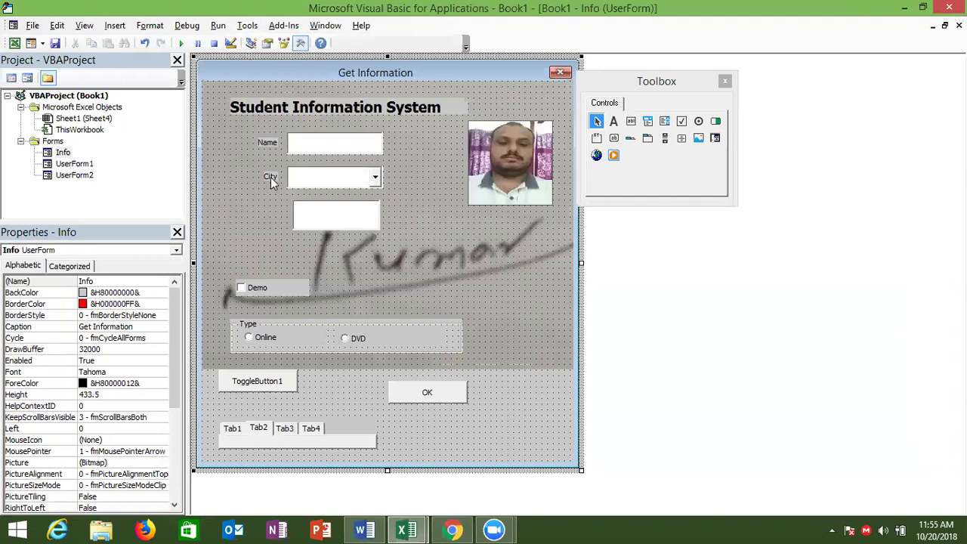
{"action": "left_click", "coordinate": [295, 221]}
{"action": "left_click", "coordinate": [309, 186], "text": "ctrl"}
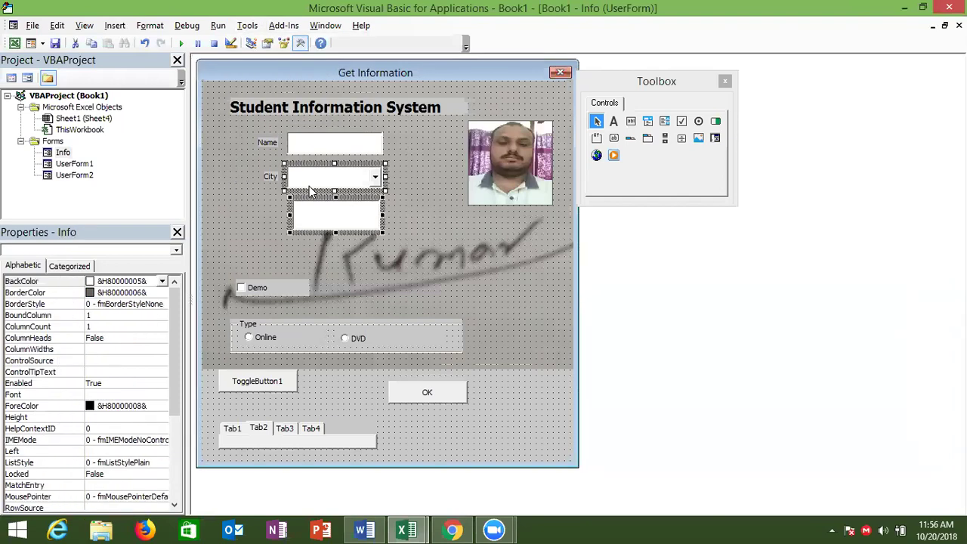
{"action": "left_click", "coordinate": [323, 148], "text": "ctrl"}
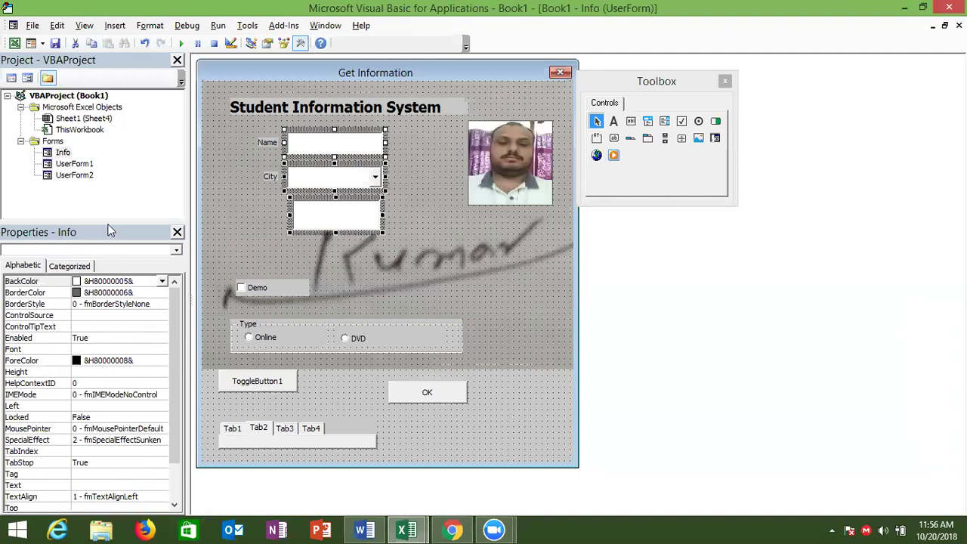
- Align the three selected boxes on their left edges and make them the same size (Both)
{"action": "left_click", "coordinate": [117, 27]}
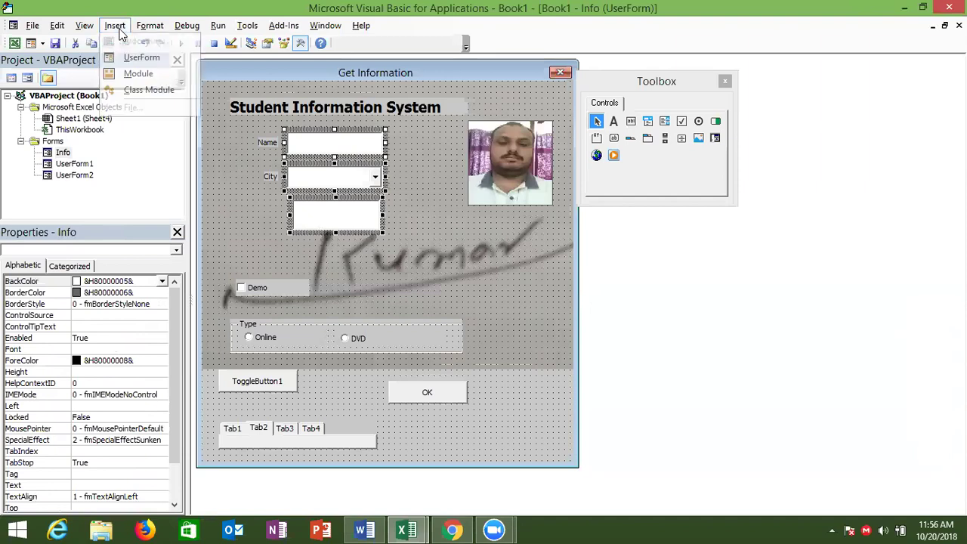
{"action": "mouse_move", "coordinate": [145, 30]}
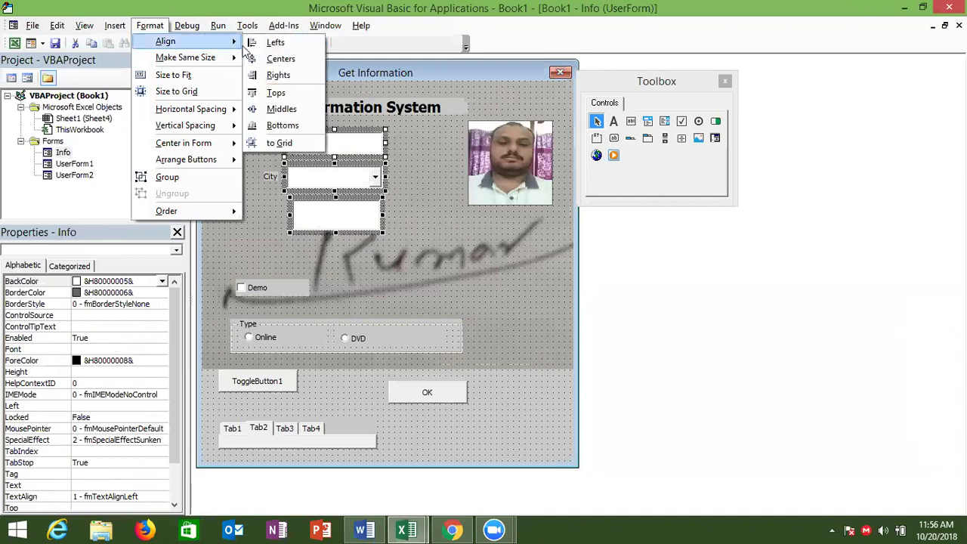
{"action": "left_click", "coordinate": [251, 45]}
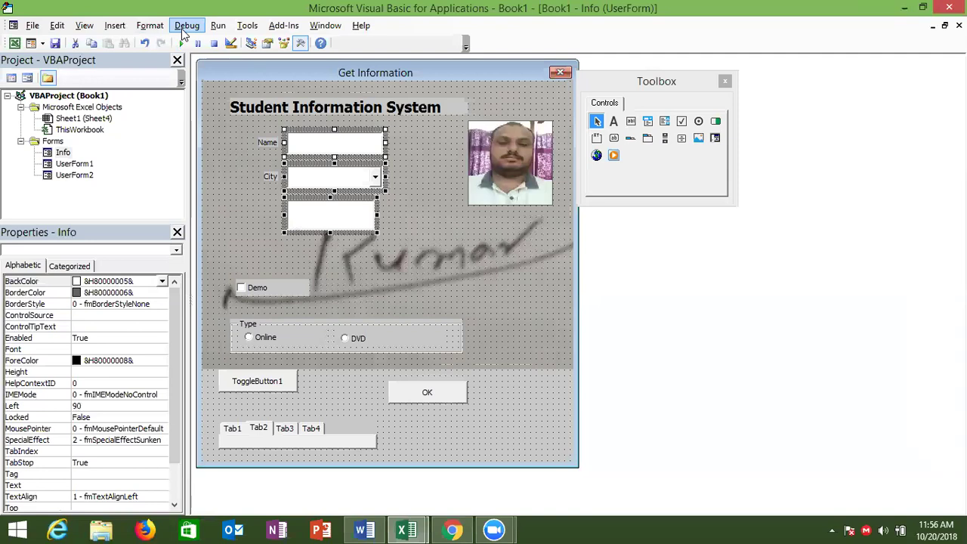
{"action": "left_click", "coordinate": [149, 25]}
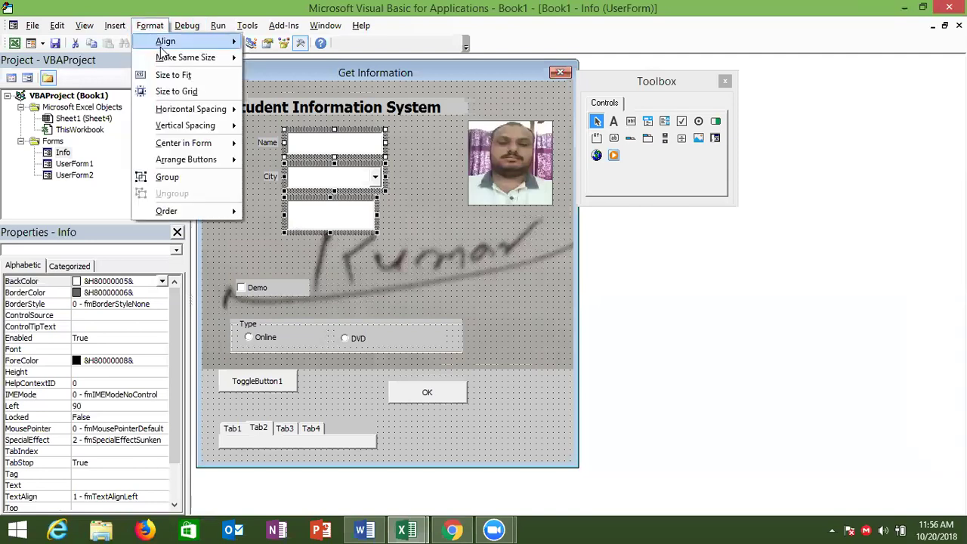
{"action": "mouse_move", "coordinate": [190, 44]}
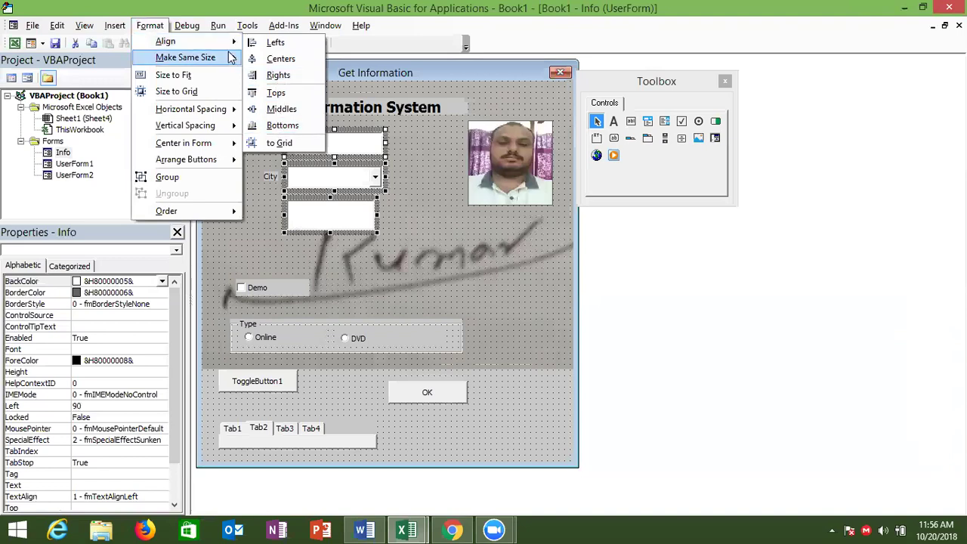
{"action": "mouse_move", "coordinate": [230, 57]}
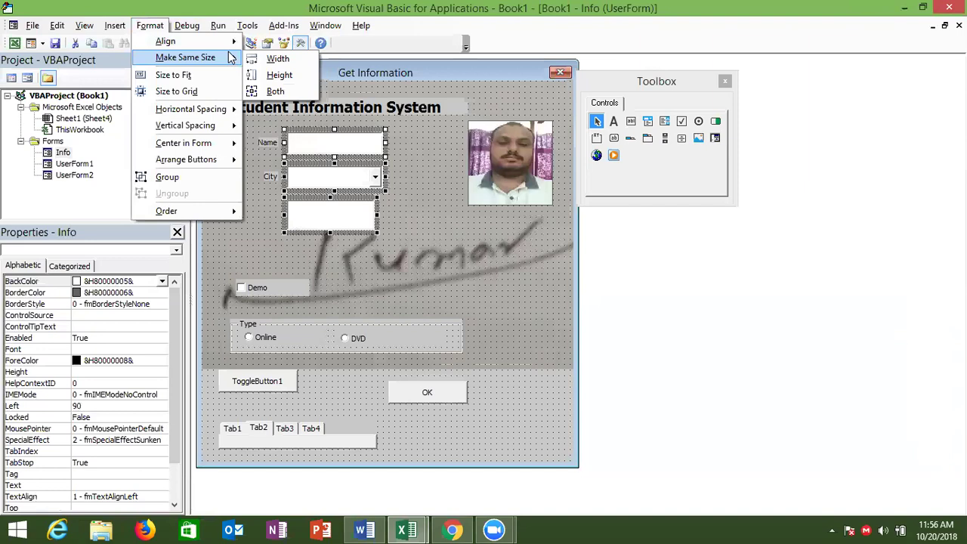
{"action": "left_click", "coordinate": [269, 93]}
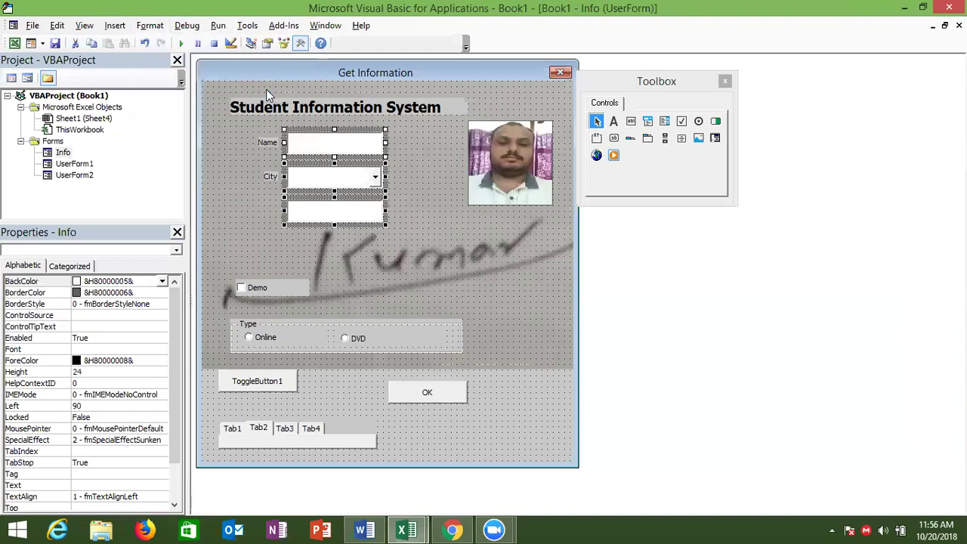
{"action": "left_click", "coordinate": [153, 30]}
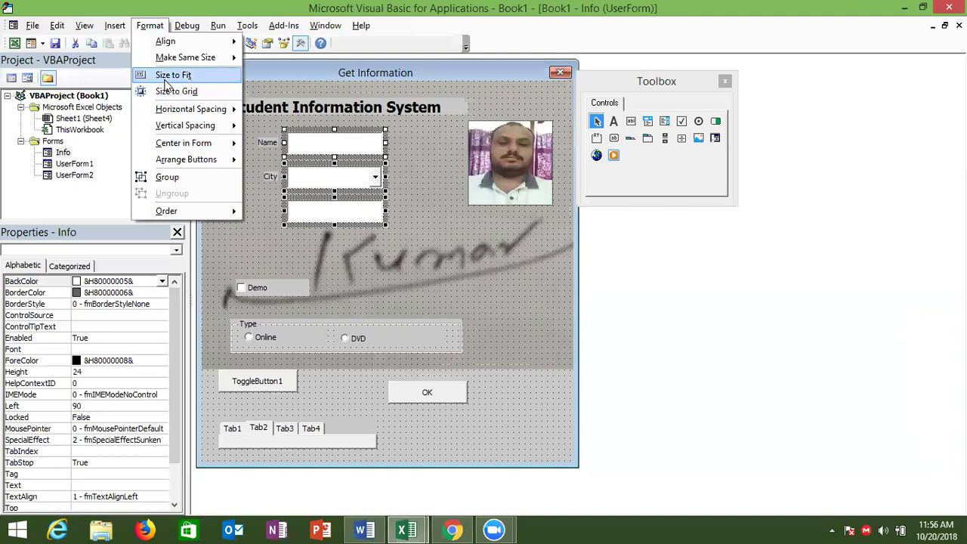
{"action": "mouse_move", "coordinate": [173, 127]}
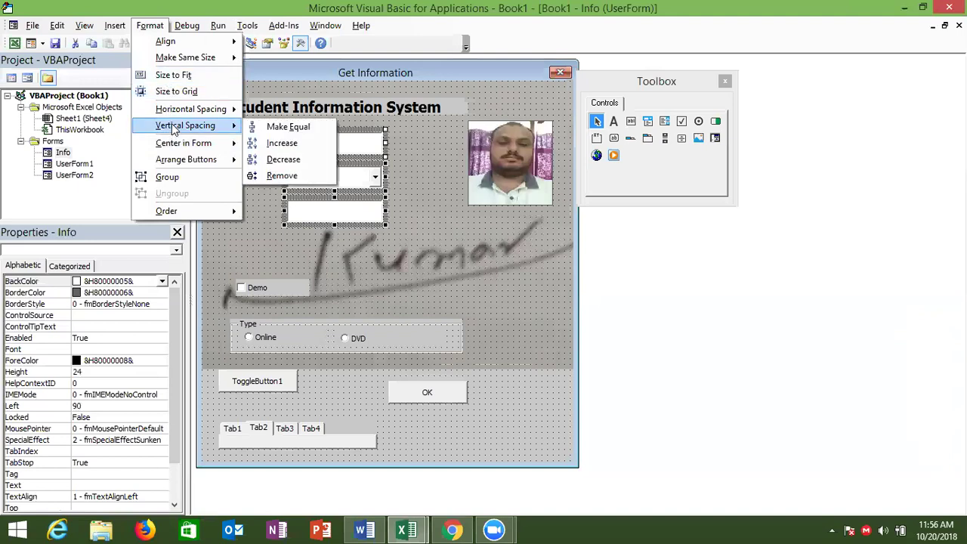
{"action": "mouse_move", "coordinate": [172, 143]}
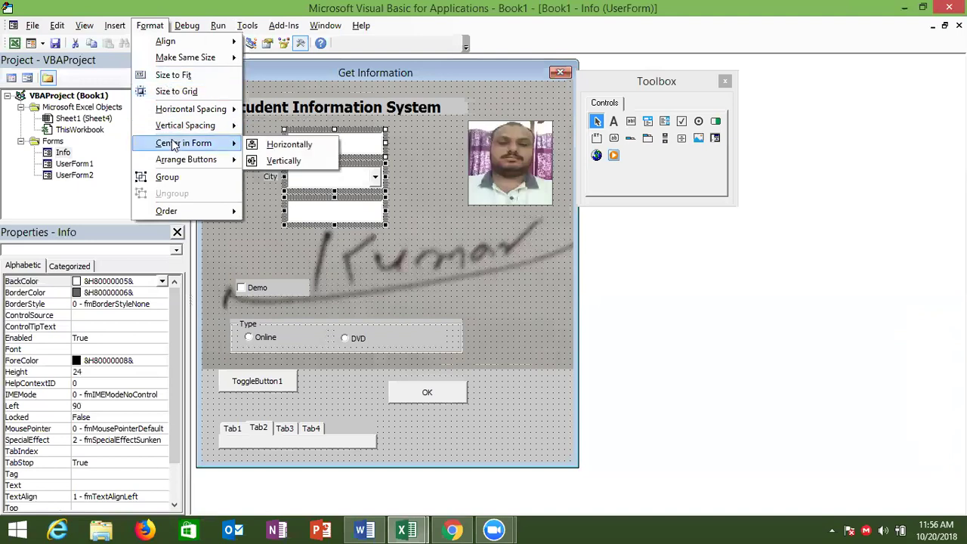
{"action": "mouse_move", "coordinate": [175, 164]}
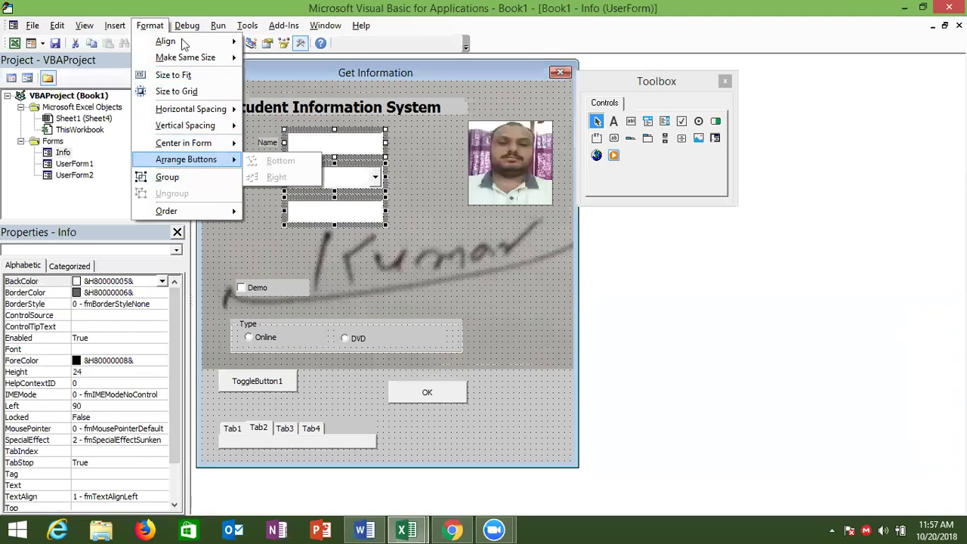
{"action": "left_click", "coordinate": [73, 51]}
{"action": "left_click", "coordinate": [57, 25]}
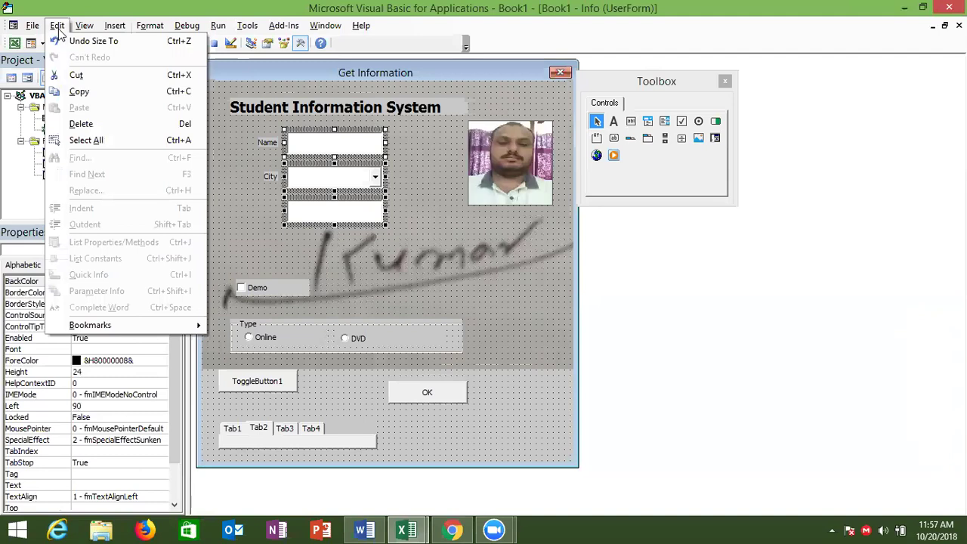
{"action": "mouse_move", "coordinate": [84, 26]}
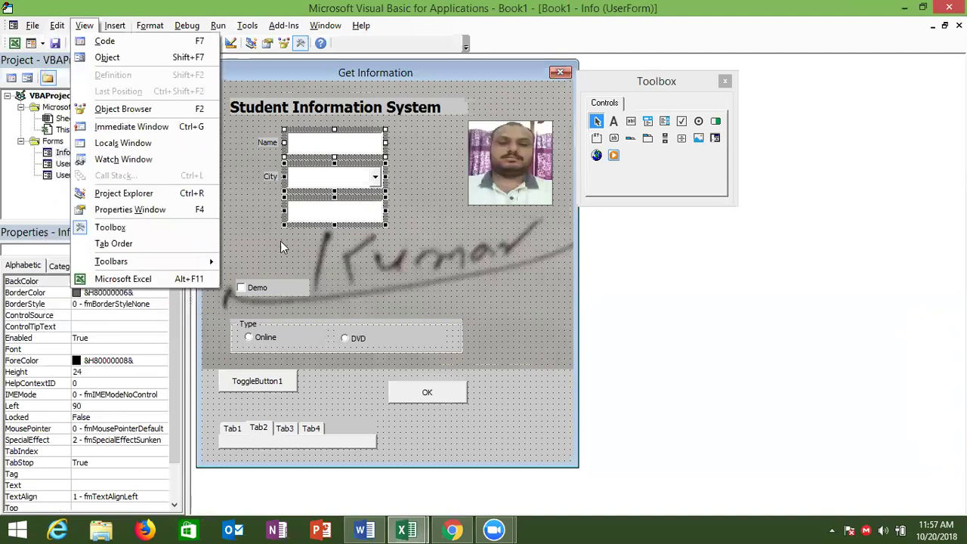
{"action": "left_click", "coordinate": [280, 243]}
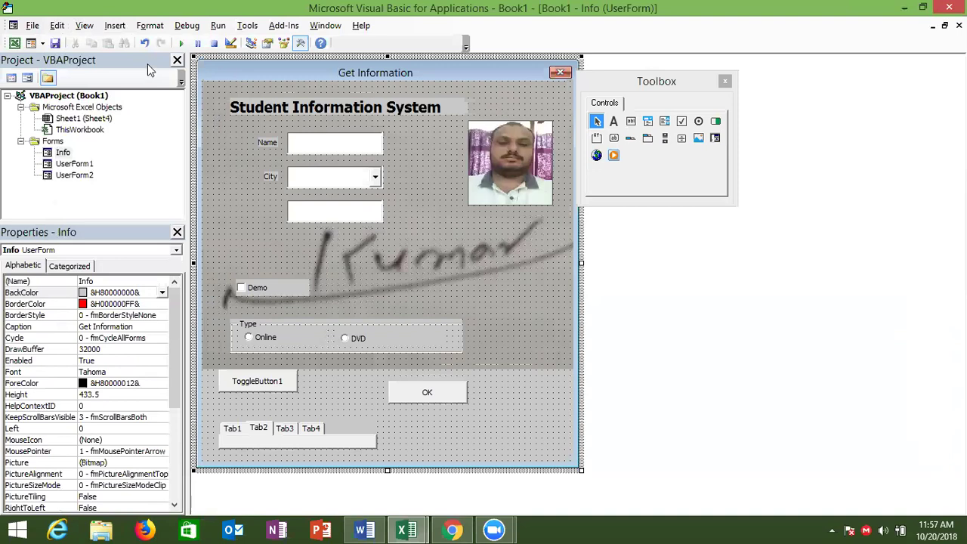
- Insert a new UserForm3 and enlarge it to about the Info form's size
{"action": "left_click", "coordinate": [63, 156]}
{"action": "right_click", "coordinate": [67, 160]}
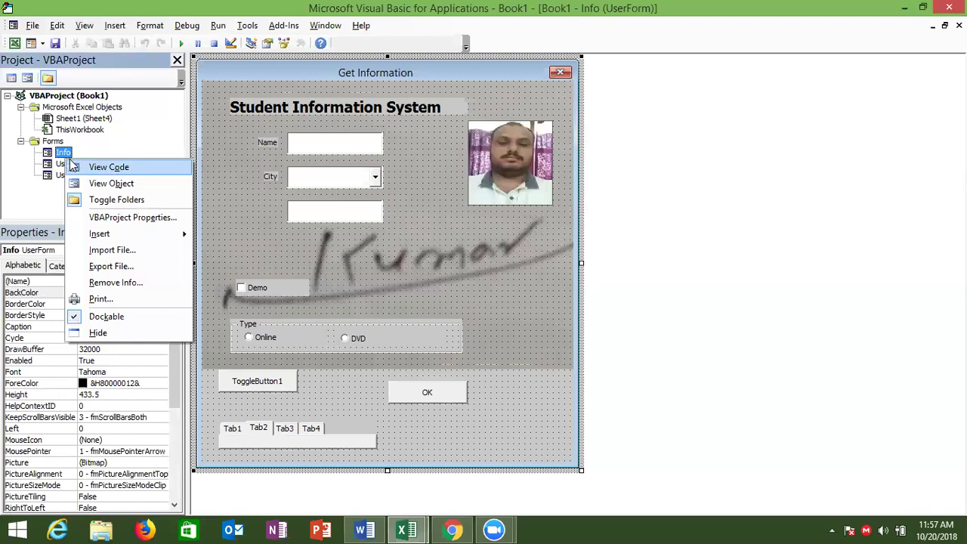
{"action": "left_click", "coordinate": [91, 251]}
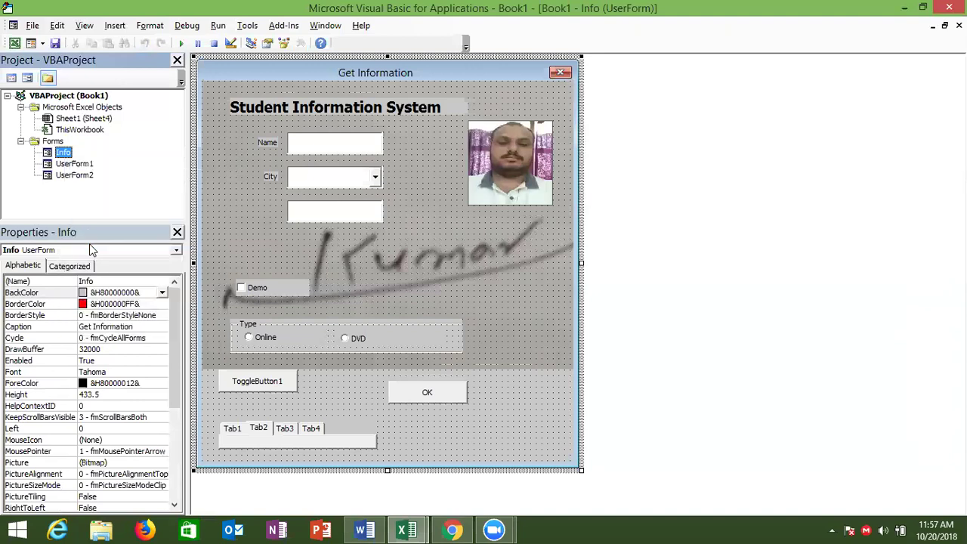
{"action": "left_click", "coordinate": [117, 26]}
{"action": "left_click", "coordinate": [123, 59]}
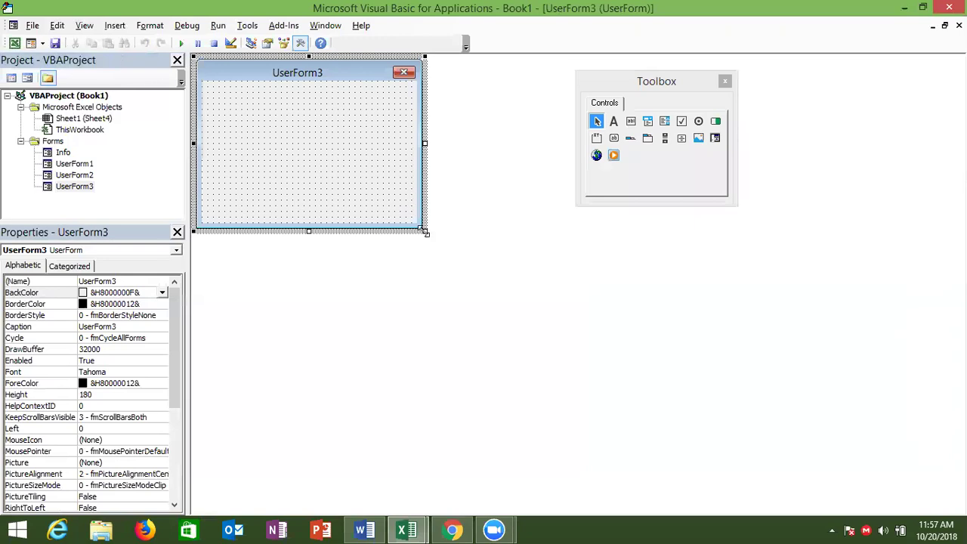
{"action": "left_click_drag", "start_coordinate": [425, 231], "coordinate": [589, 449]}
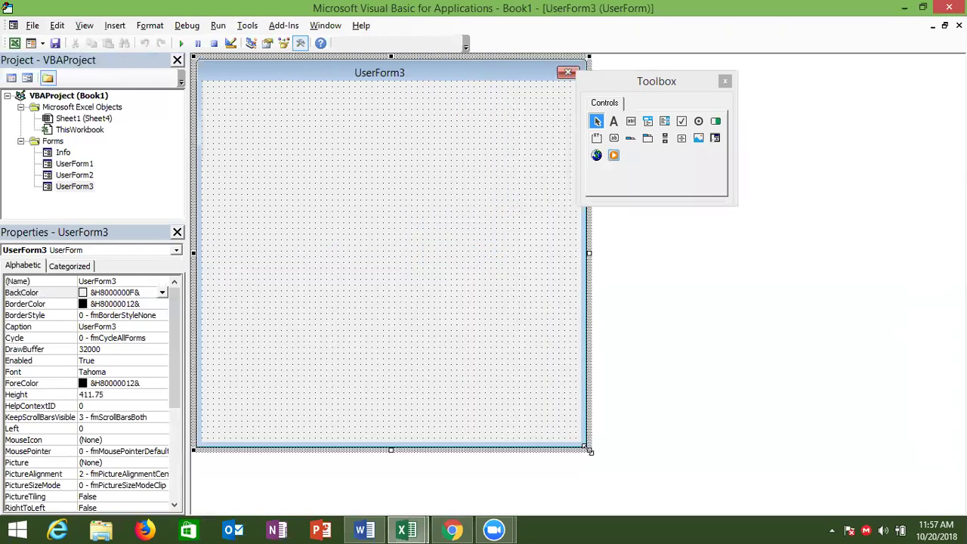
- Copy all controls from the Info form and paste them onto UserForm3
{"action": "double_click", "coordinate": [71, 153]}
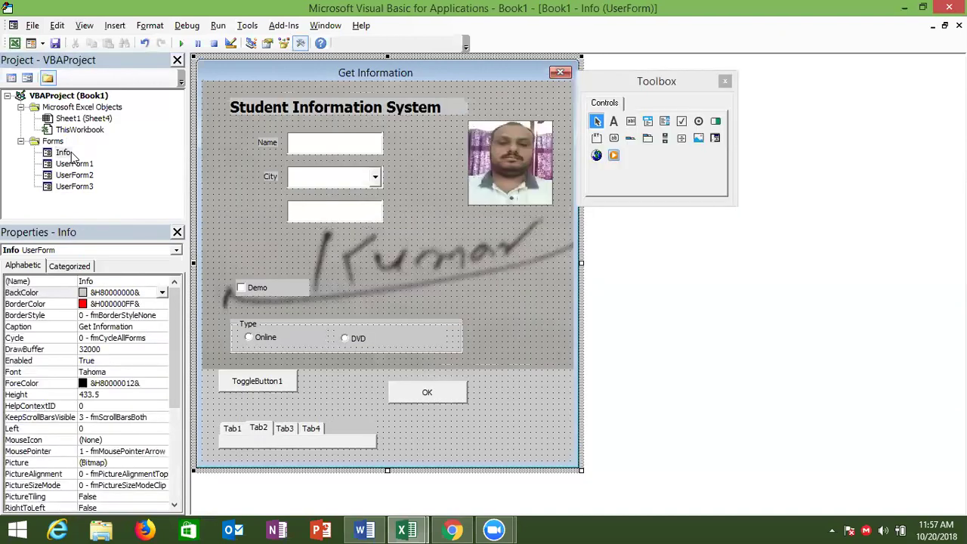
{"action": "key", "text": "ctrl+a"}
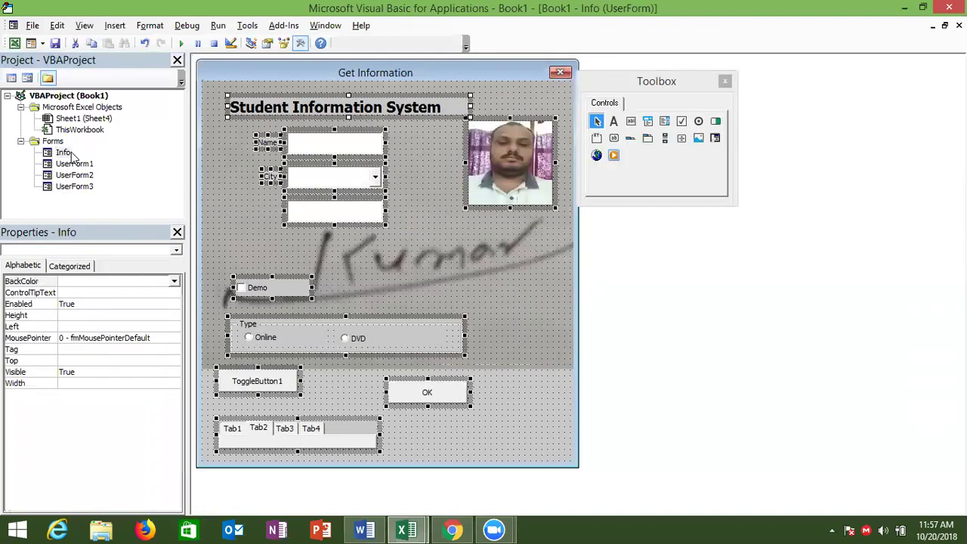
{"action": "key", "text": "ctrl+c"}
{"action": "double_click", "coordinate": [74, 187]}
{"action": "key", "text": "ctrl+v"}
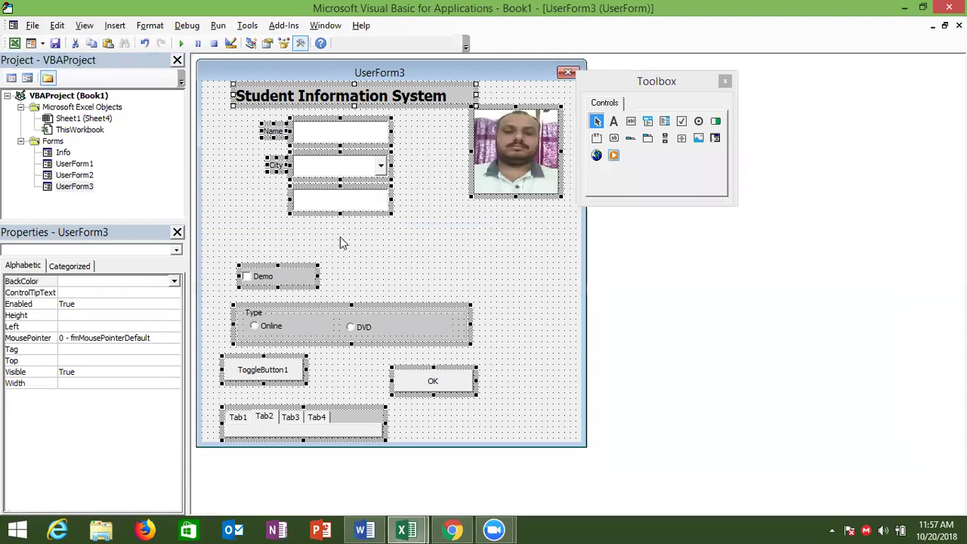
{"action": "left_click", "coordinate": [370, 251]}
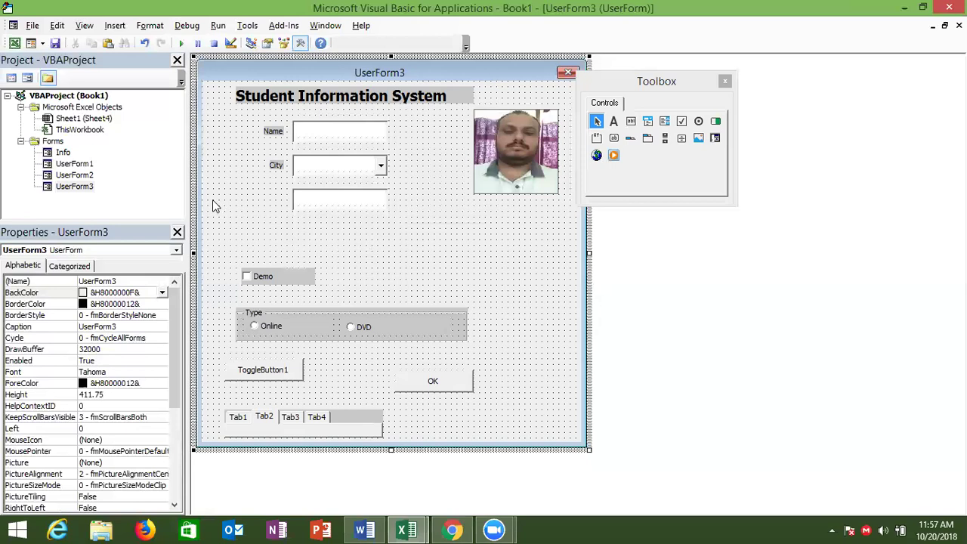
{"action": "double_click", "coordinate": [63, 153]}
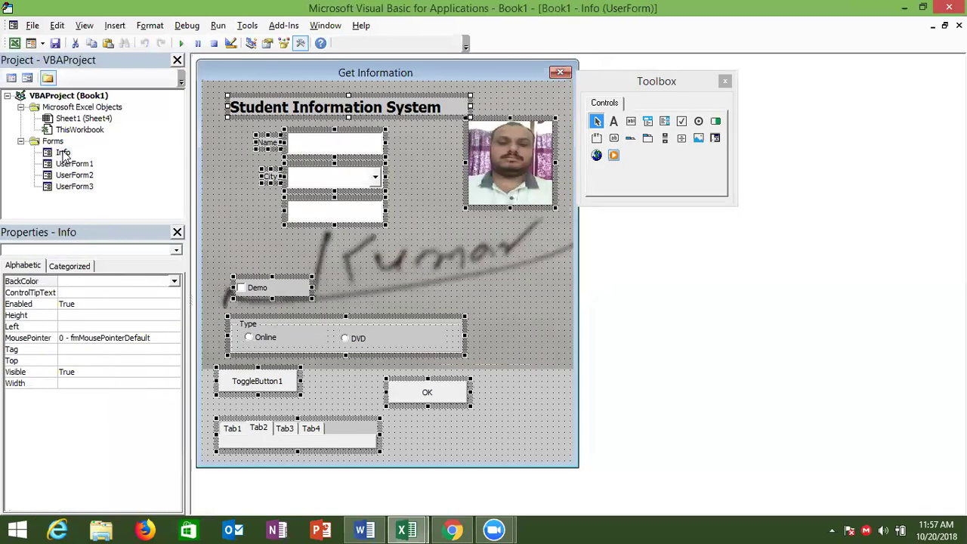
- Export the Info form to the Desktop as Info.frm using the Form Files (*.frm) type
{"action": "left_click", "coordinate": [222, 197]}
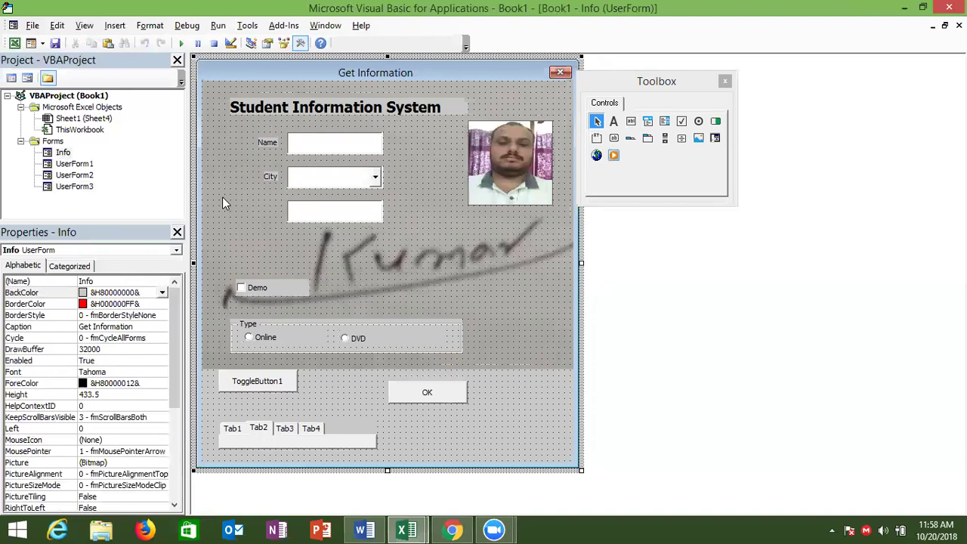
{"action": "right_click", "coordinate": [66, 155]}
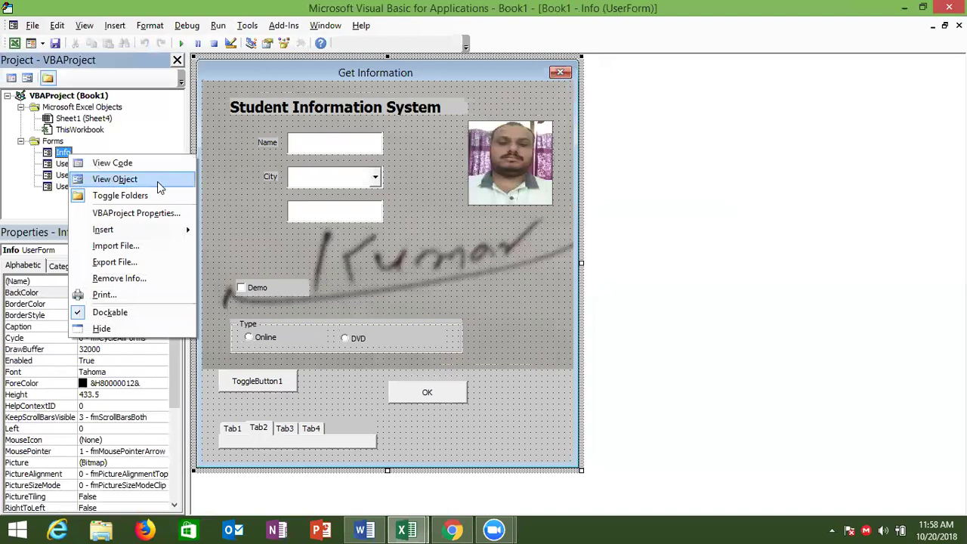
{"action": "left_click", "coordinate": [221, 166]}
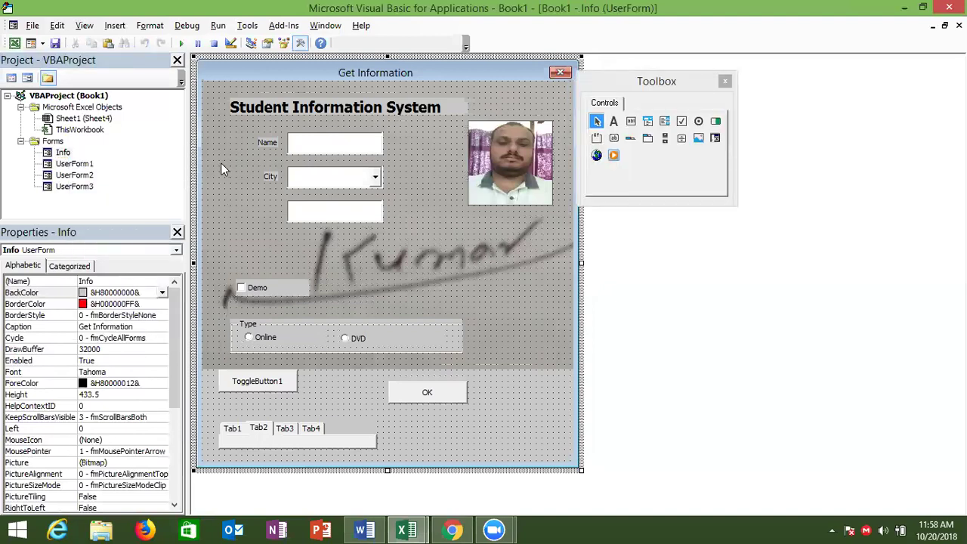
{"action": "right_click", "coordinate": [64, 153]}
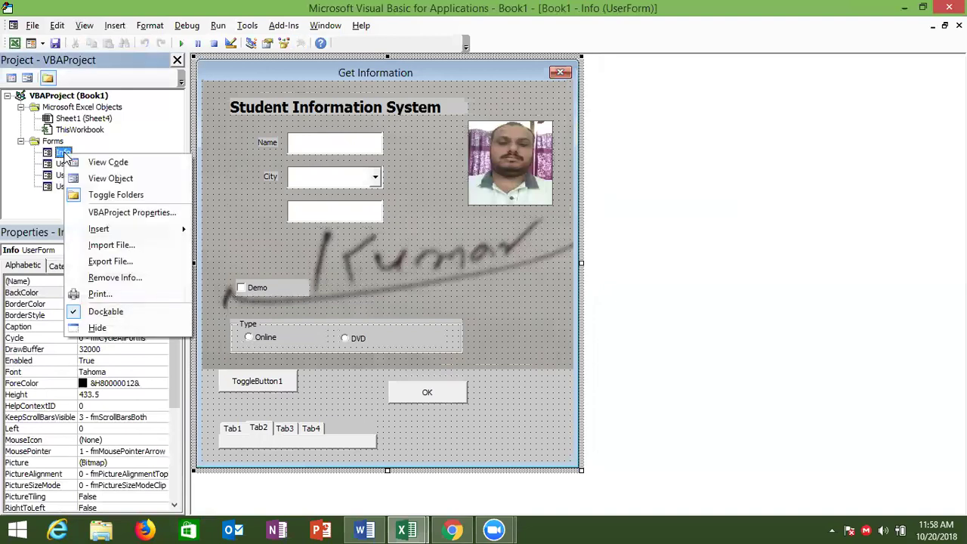
{"action": "left_click", "coordinate": [126, 263]}
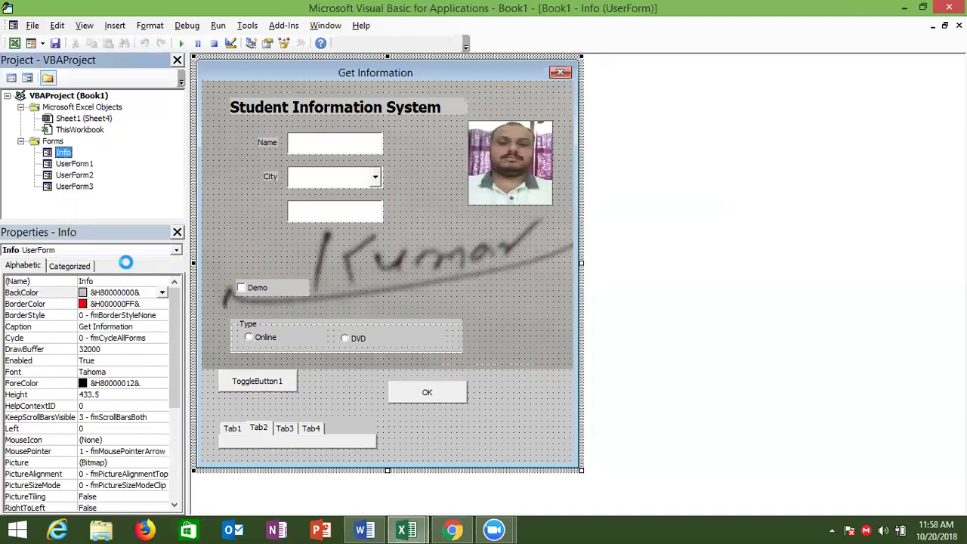
{"action": "left_click", "coordinate": [53, 124]}
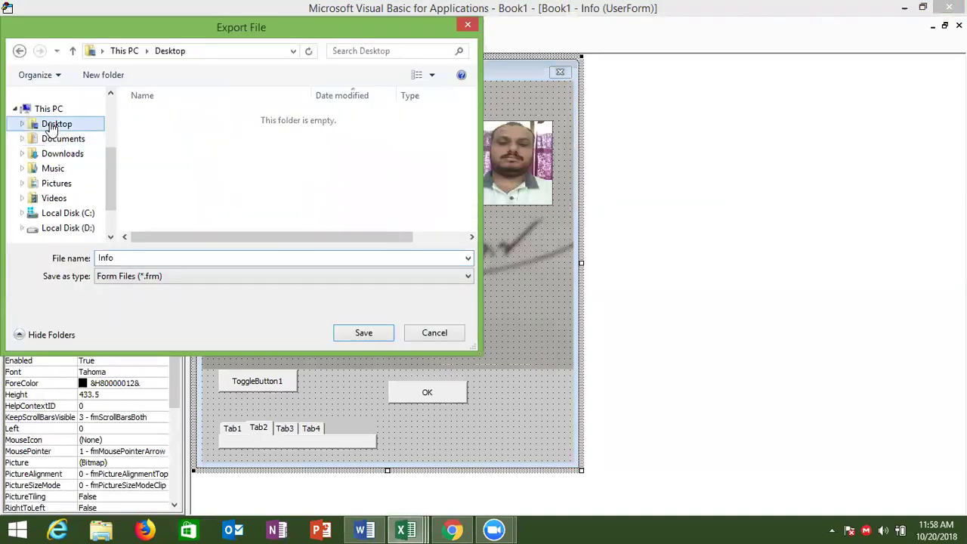
{"action": "left_click", "coordinate": [140, 277]}
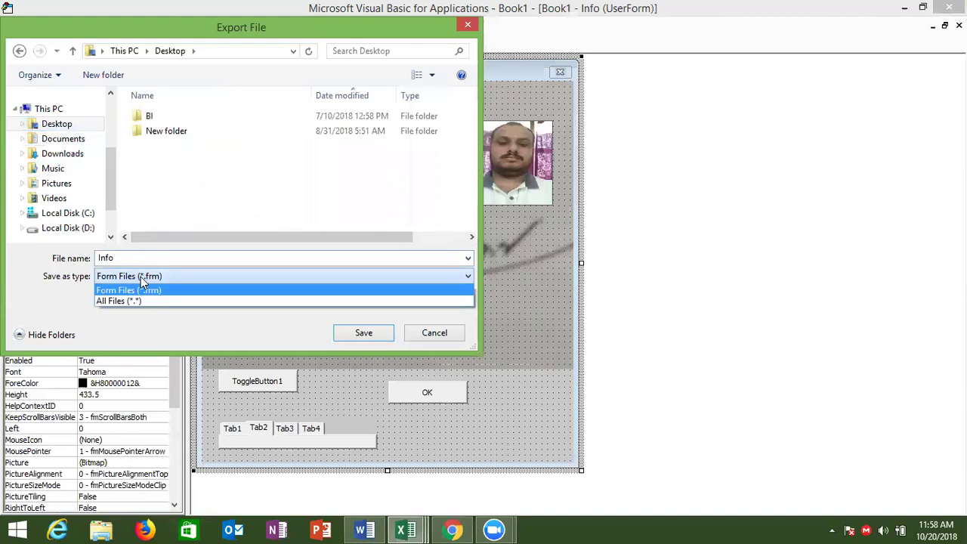
{"action": "left_click", "coordinate": [141, 277]}
{"action": "left_click", "coordinate": [344, 336]}
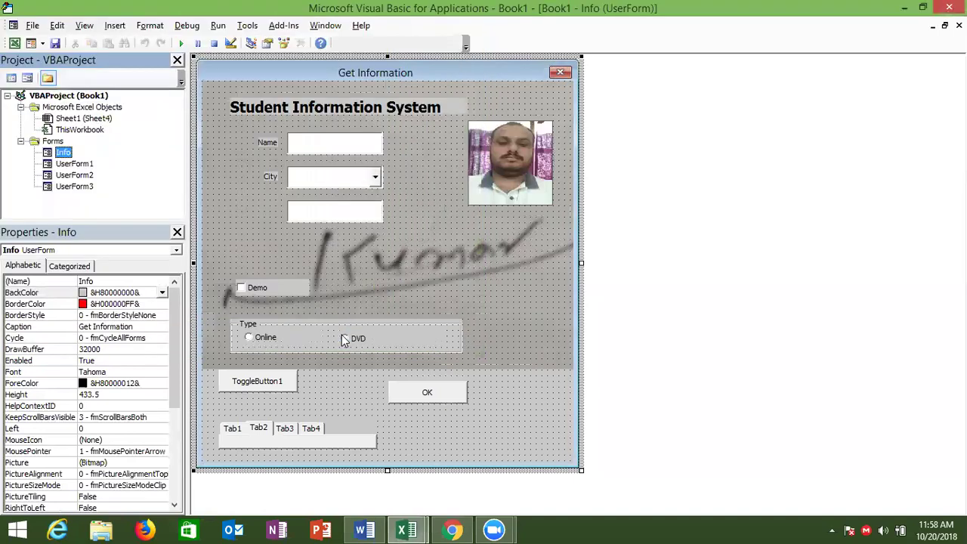
- Show the desktop and try opening the exported Info.frx file
{"action": "key", "text": "super+d"}
{"action": "left_click", "coordinate": [350, 127]}
{"action": "double_click", "coordinate": [350, 124]}
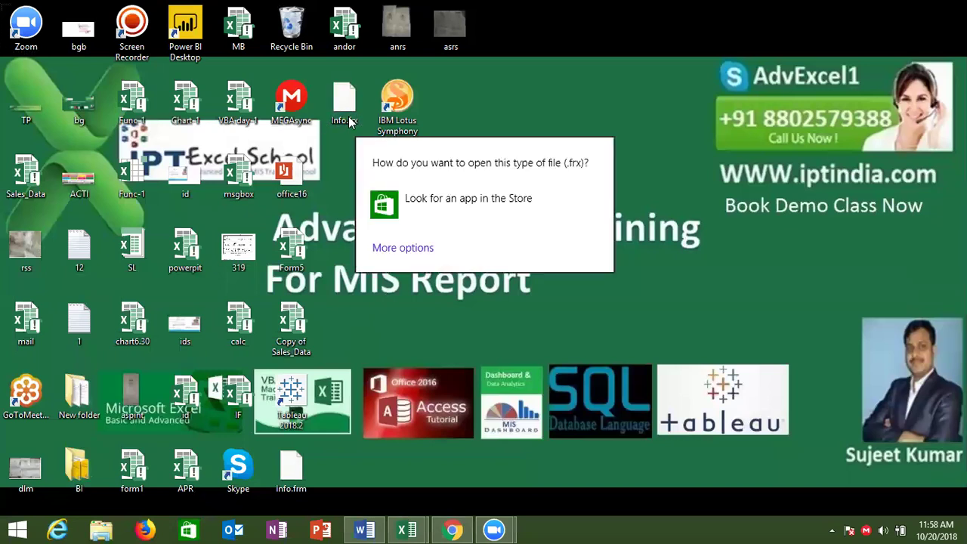
- Dismiss the 'How do you want to open this file' popup and switch back to the VBA editor
{"action": "left_click", "coordinate": [350, 122]}
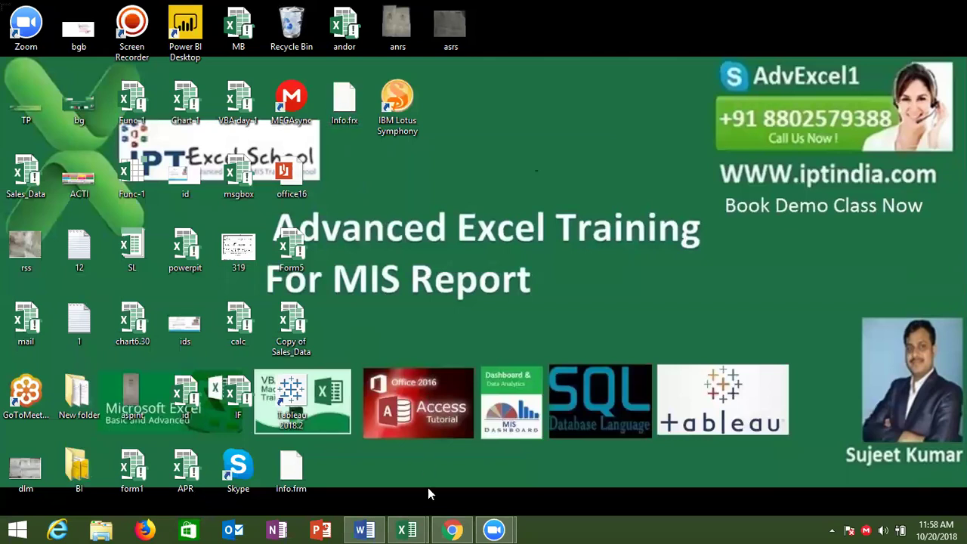
{"action": "mouse_move", "coordinate": [407, 530]}
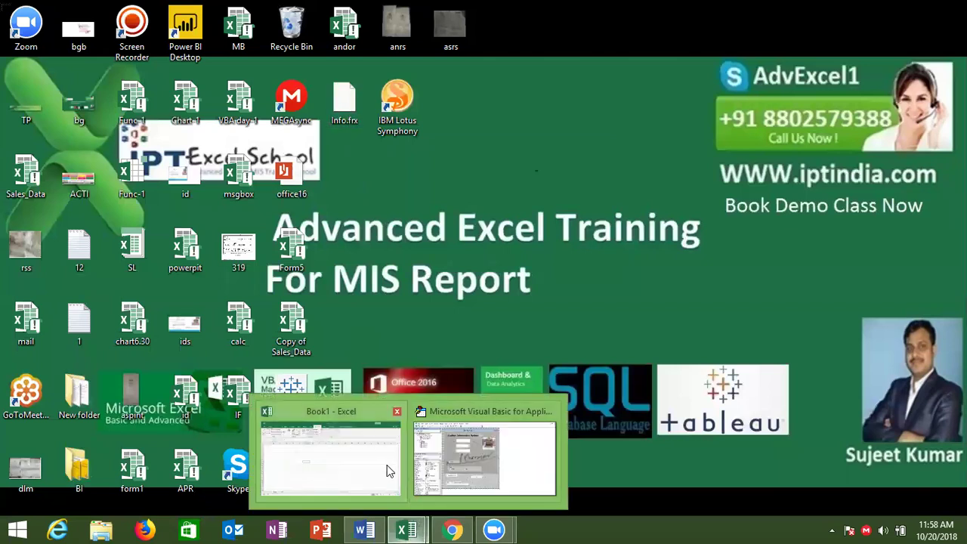
{"action": "left_click", "coordinate": [484, 458]}
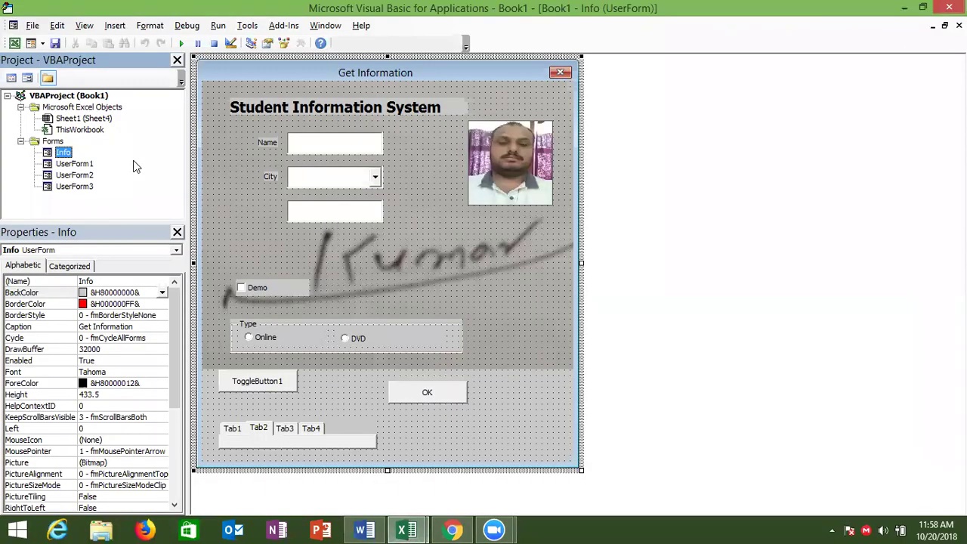
- Import Info.frm from the Desktop and acknowledge both errors about 'Info' already in use
{"action": "left_click", "coordinate": [37, 28]}
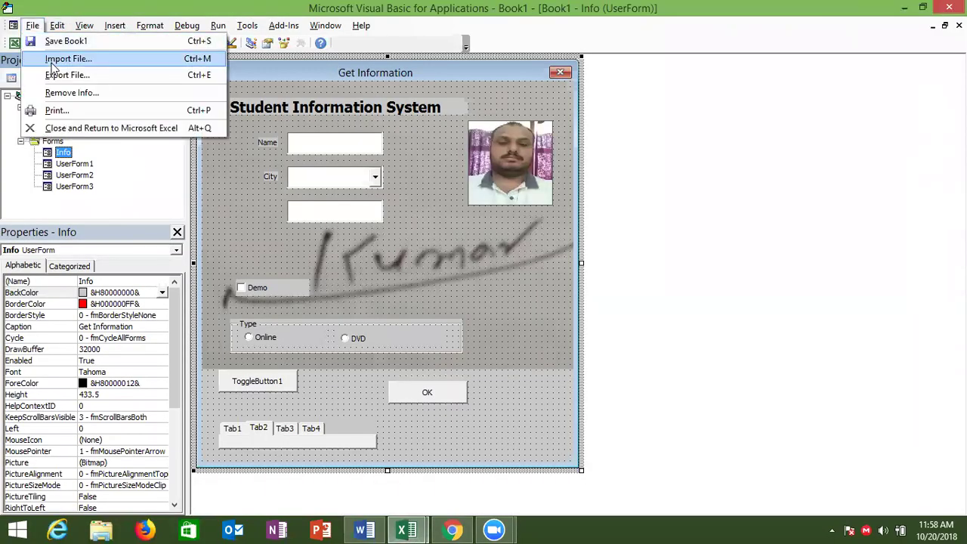
{"action": "left_click", "coordinate": [53, 61]}
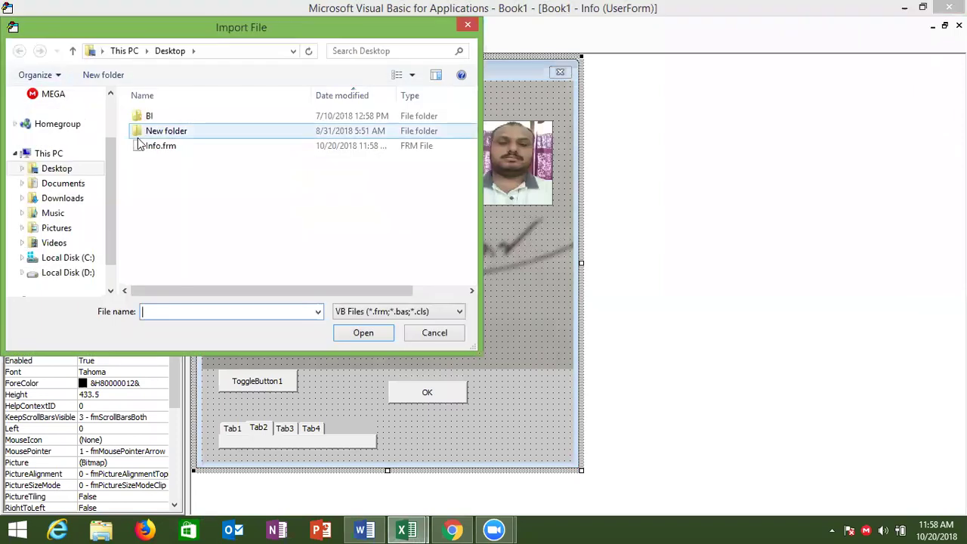
{"action": "double_click", "coordinate": [147, 146]}
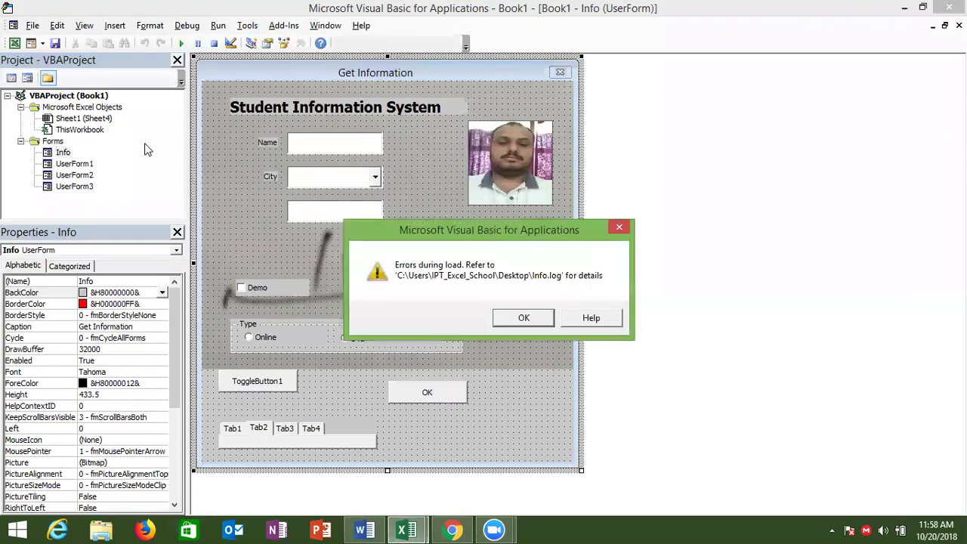
{"action": "left_click", "coordinate": [527, 317]}
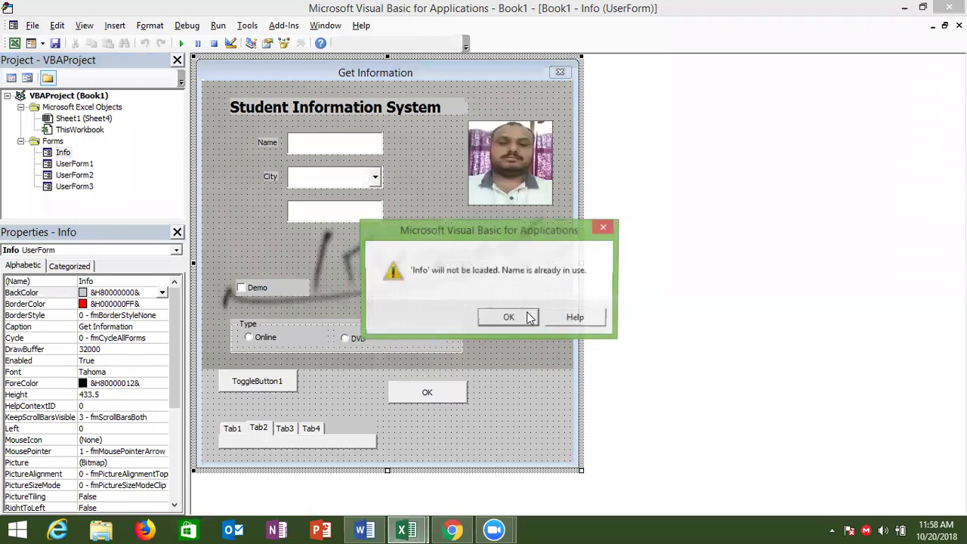
{"action": "left_click", "coordinate": [526, 319]}
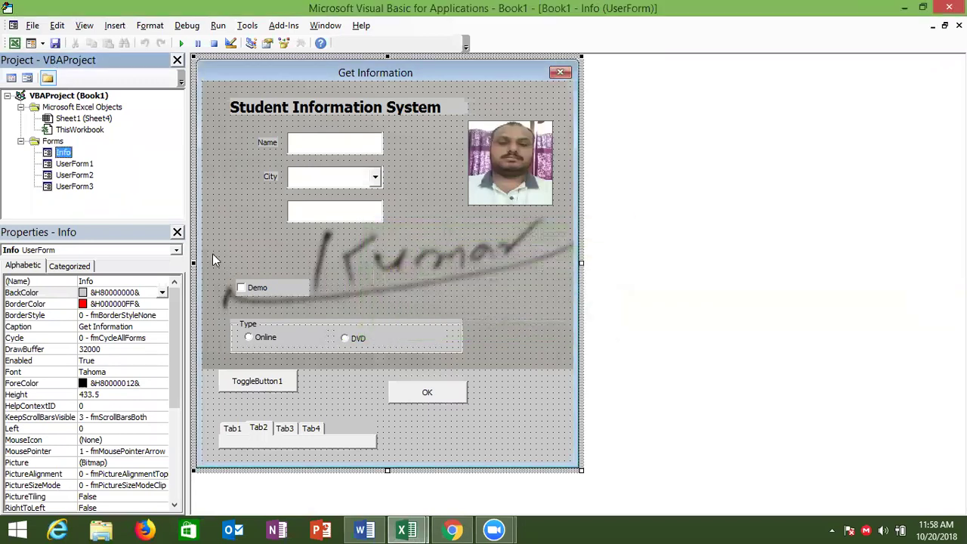
- Show the desktop and select the new Info log and the Info.frx file
{"action": "key", "text": "super+d"}
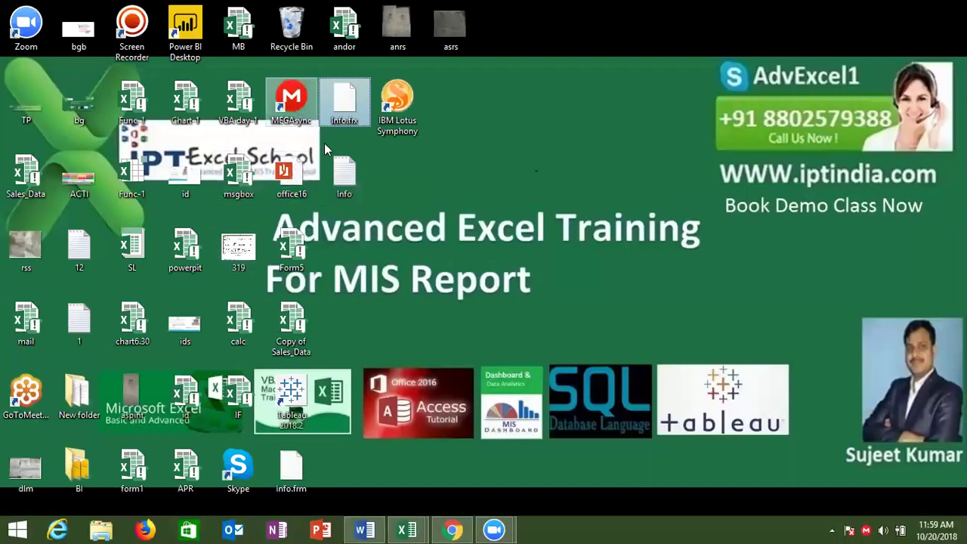
{"action": "left_click_drag", "start_coordinate": [325, 143], "coordinate": [410, 172]}
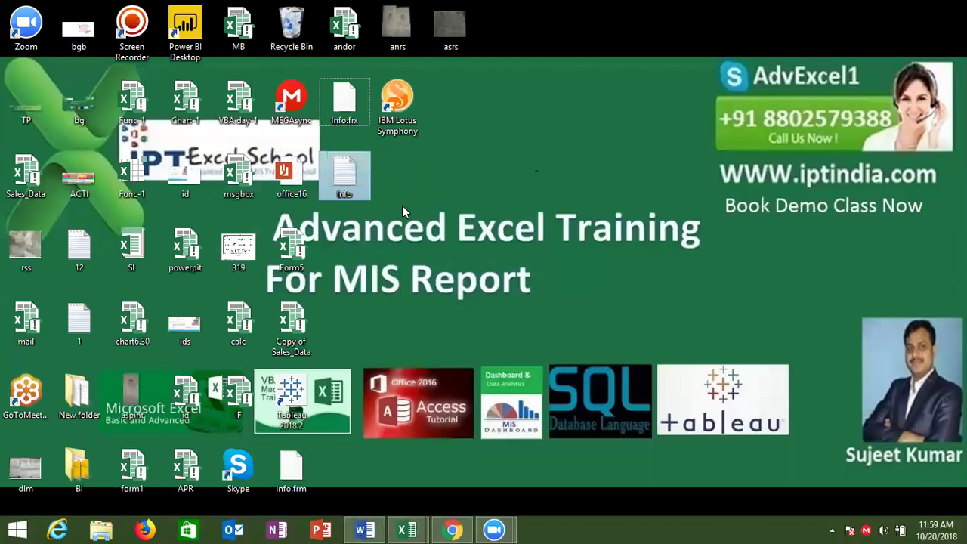
{"action": "left_click", "coordinate": [346, 105]}
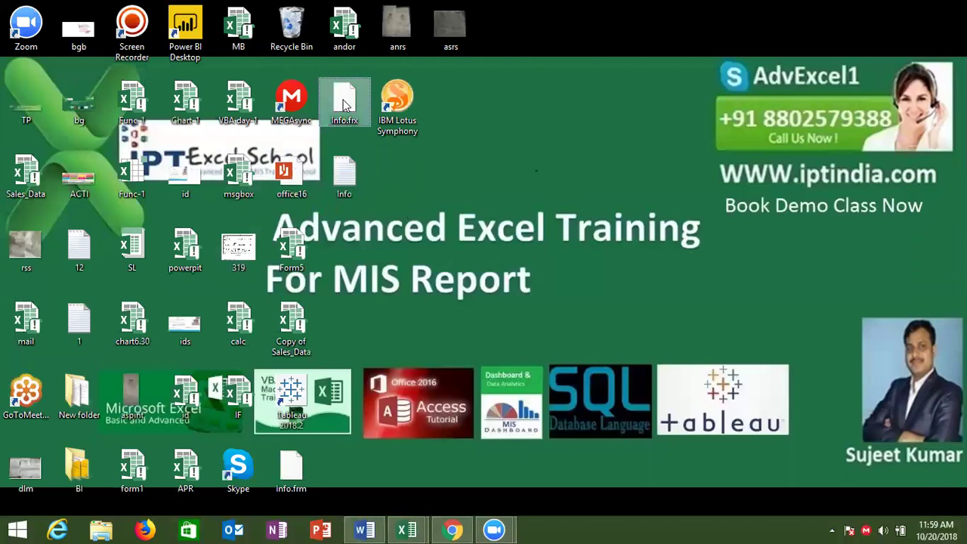
- Read the Info error log in Notepad, then rename Info.frx to 2.frx
{"action": "double_click", "coordinate": [346, 163]}
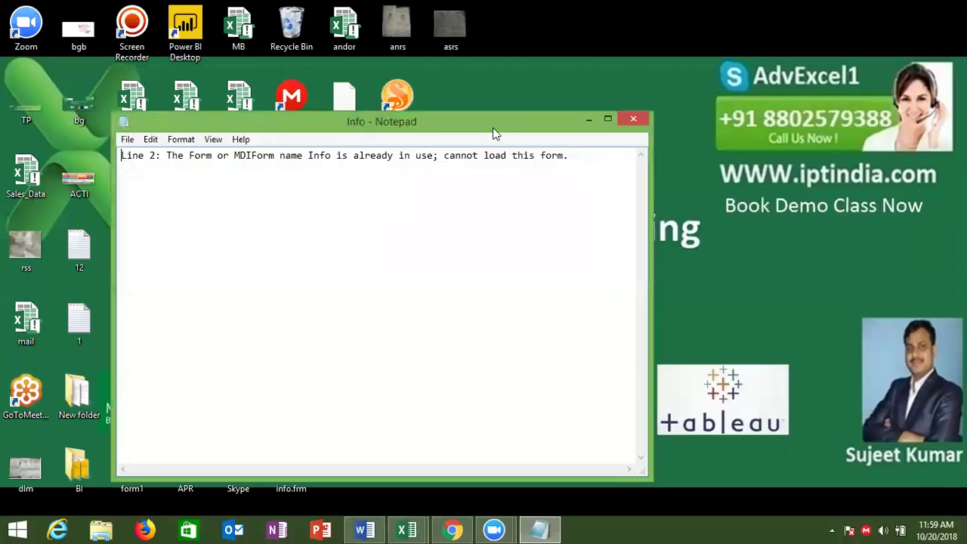
{"action": "left_click", "coordinate": [638, 120]}
{"action": "right_click", "coordinate": [339, 108]}
{"action": "mouse_move", "coordinate": [358, 159]}
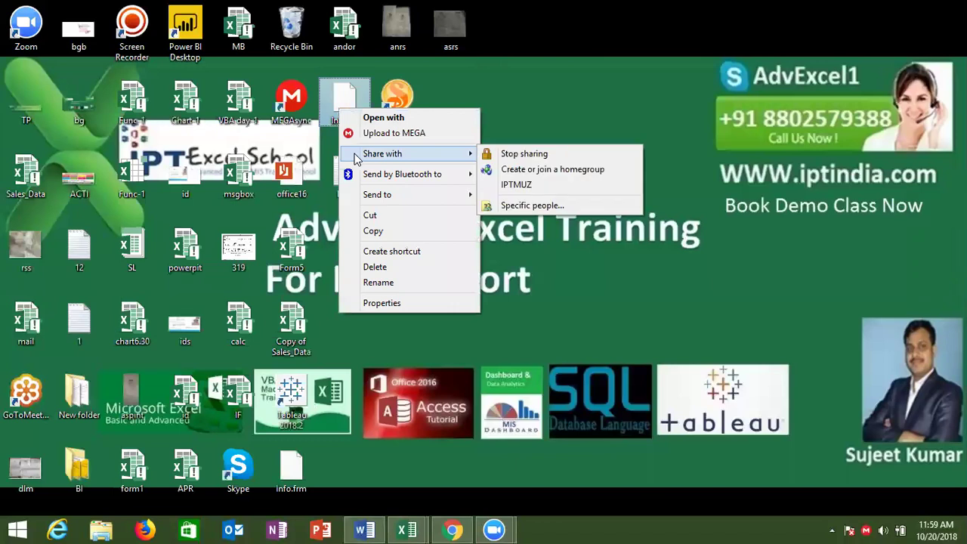
{"action": "left_click", "coordinate": [380, 283]}
{"action": "key", "text": "BackSpace"}
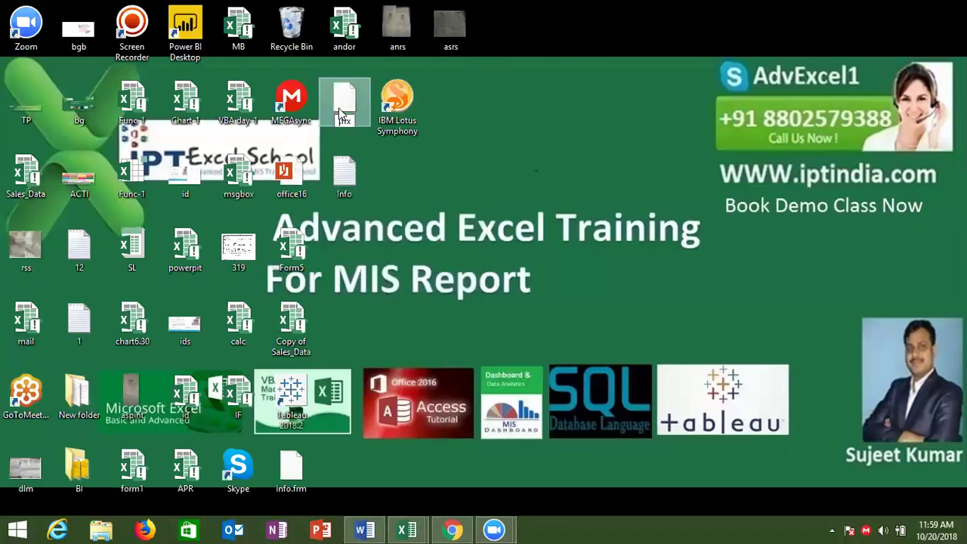
{"action": "type", "text": "2"}
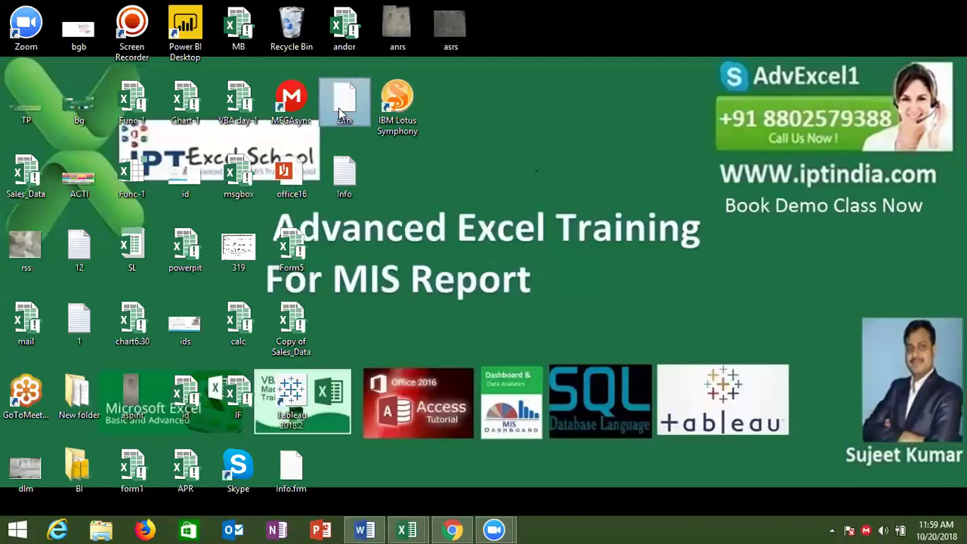
{"action": "left_click", "coordinate": [374, 151]}
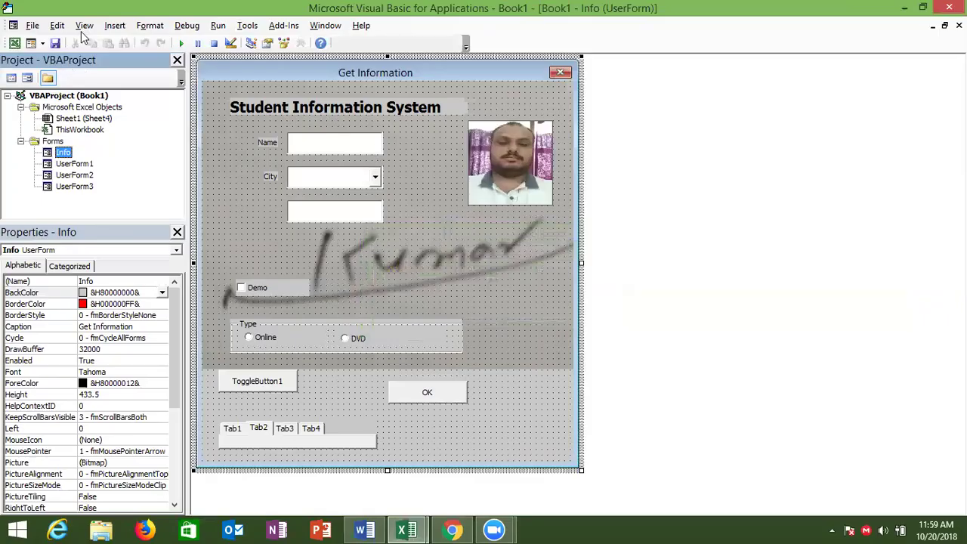
- Re-import Info.frm, dismiss both 'Info' name-in-use errors, and show the desktop
{"action": "left_click", "coordinate": [114, 26]}
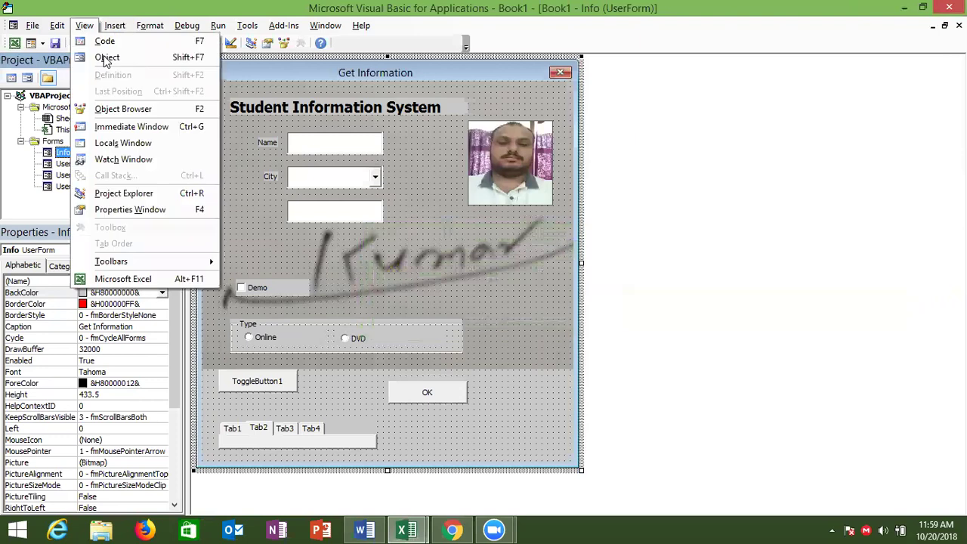
{"action": "mouse_move", "coordinate": [53, 31]}
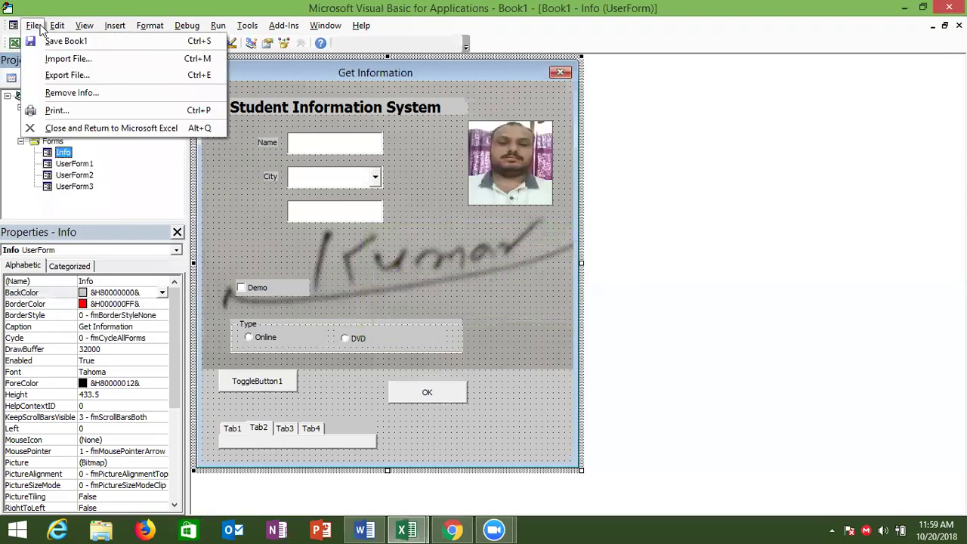
{"action": "left_click", "coordinate": [51, 61]}
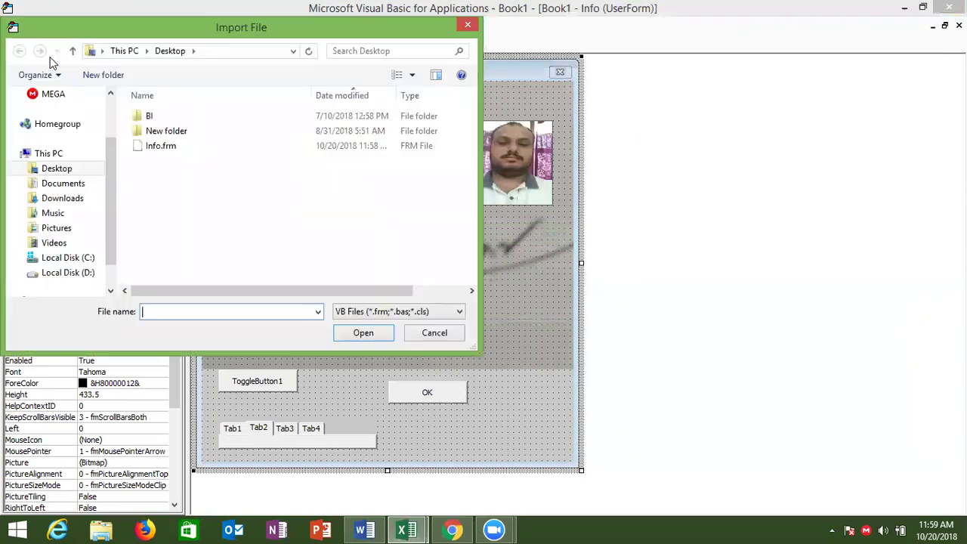
{"action": "double_click", "coordinate": [156, 151]}
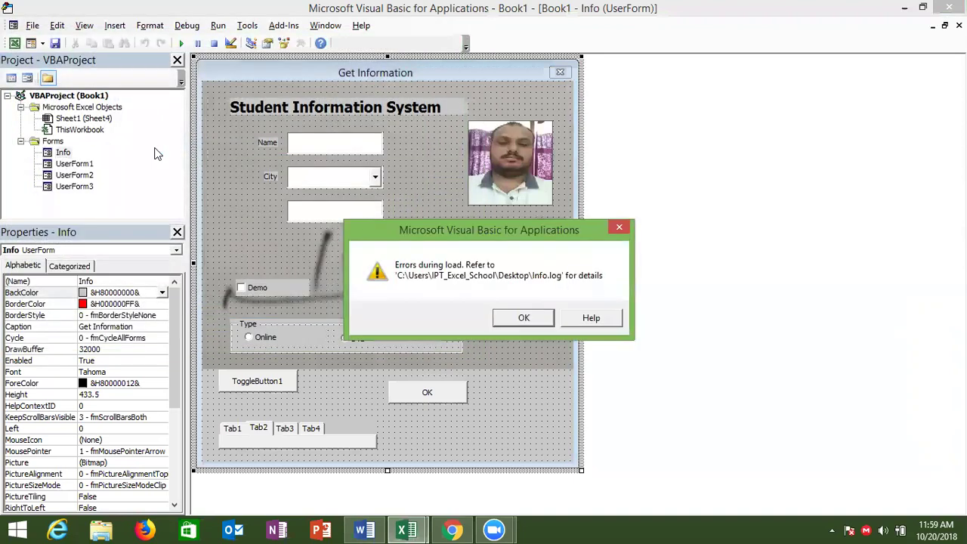
{"action": "left_click", "coordinate": [528, 322]}
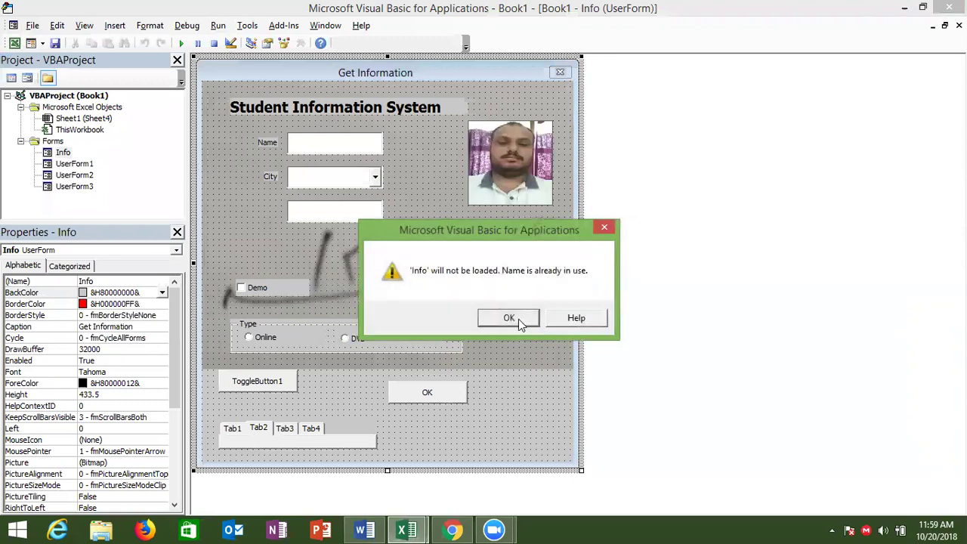
{"action": "left_click", "coordinate": [518, 319]}
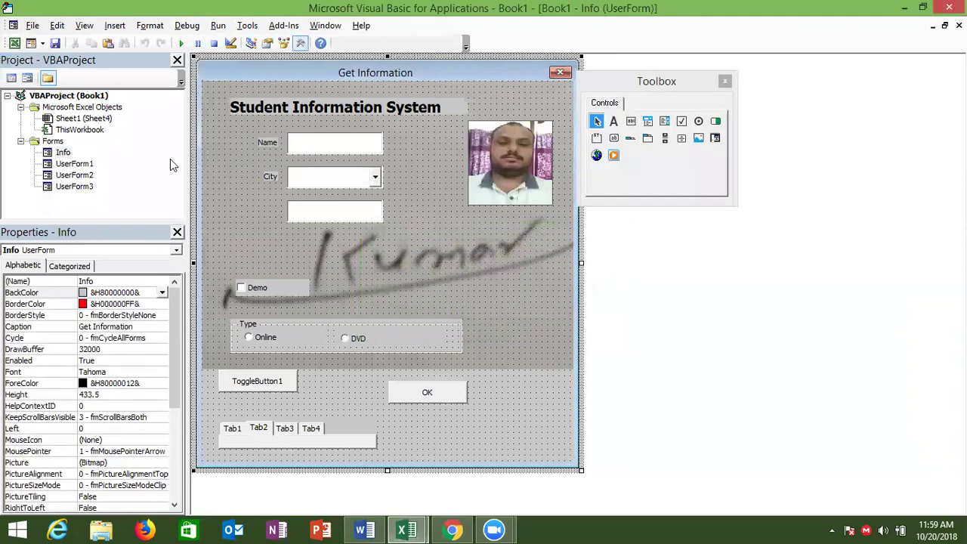
{"action": "key", "text": "super+d"}
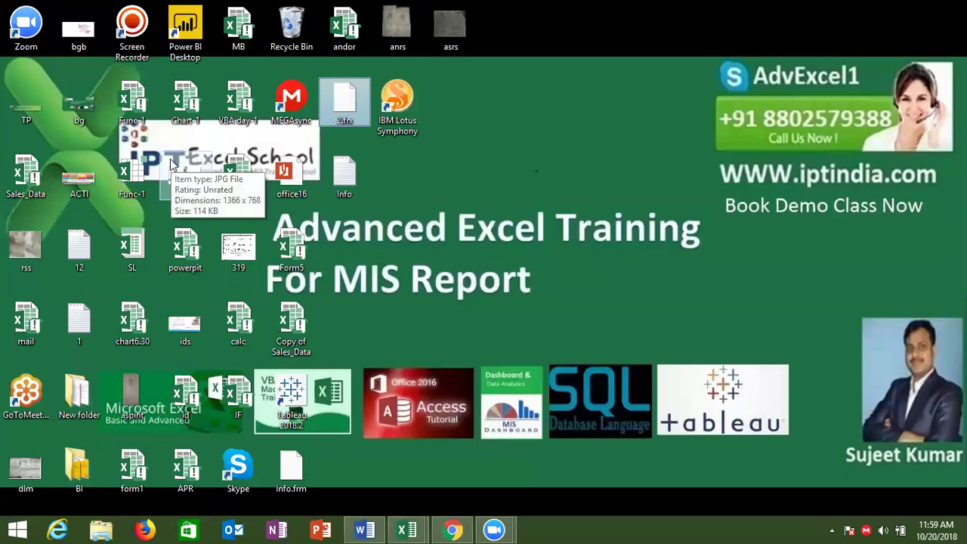
- Start renaming info.frm on the desktop, confirm the name, and switch back to the VBA editor
{"action": "left_click", "coordinate": [298, 466]}
{"action": "right_click", "coordinate": [299, 466]}
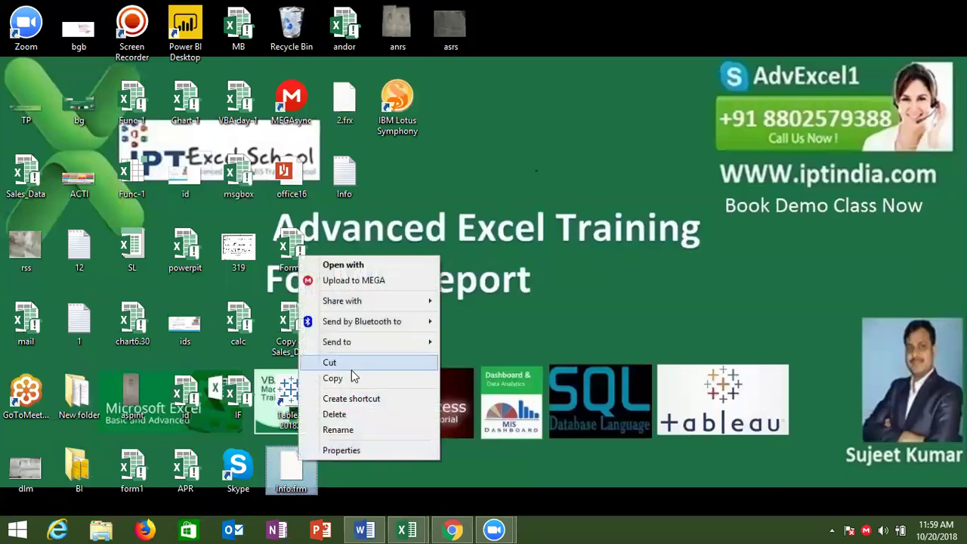
{"action": "left_click", "coordinate": [338, 429]}
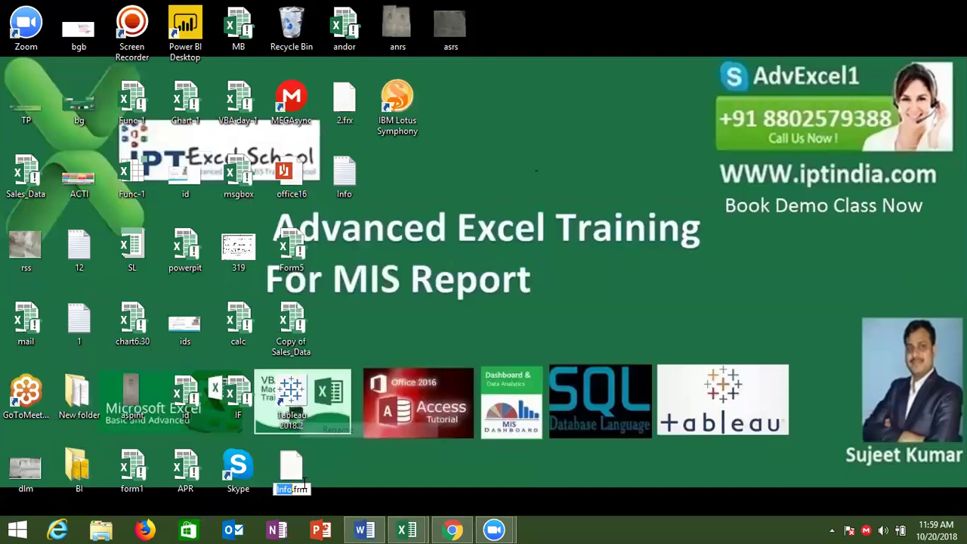
{"action": "key", "text": "Return"}
{"action": "key", "text": "alt+Tab"}
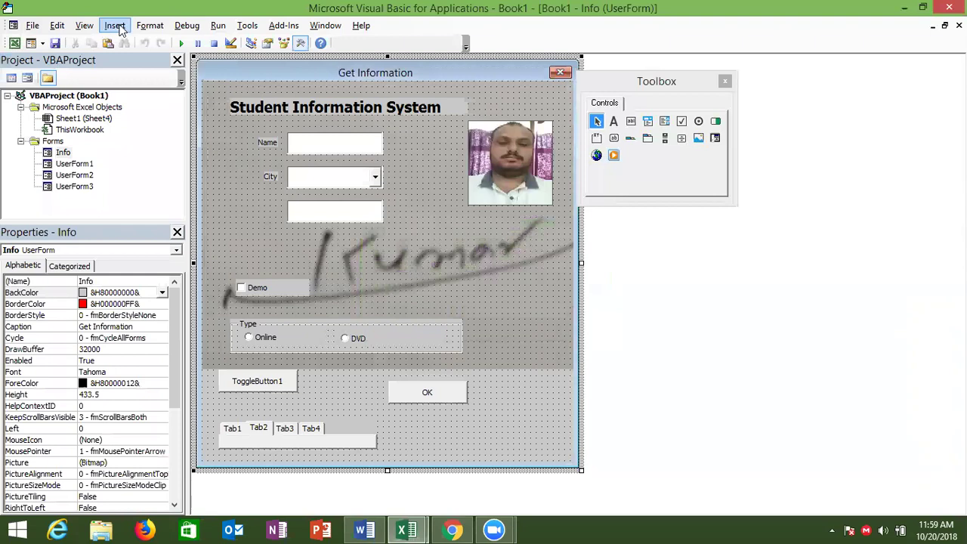
{"action": "left_click", "coordinate": [115, 25]}
{"action": "mouse_move", "coordinate": [33, 25]}
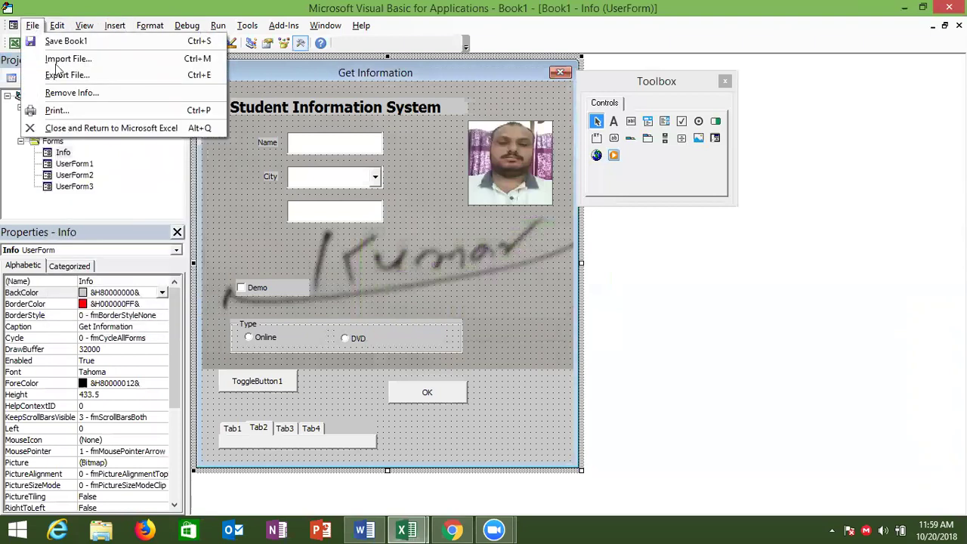
{"action": "left_click", "coordinate": [62, 60]}
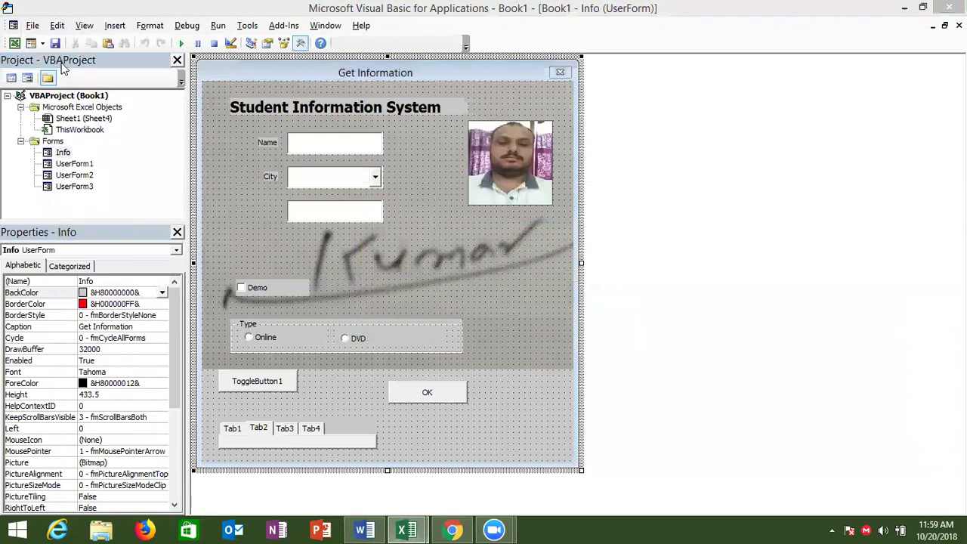
{"action": "double_click", "coordinate": [149, 148]}
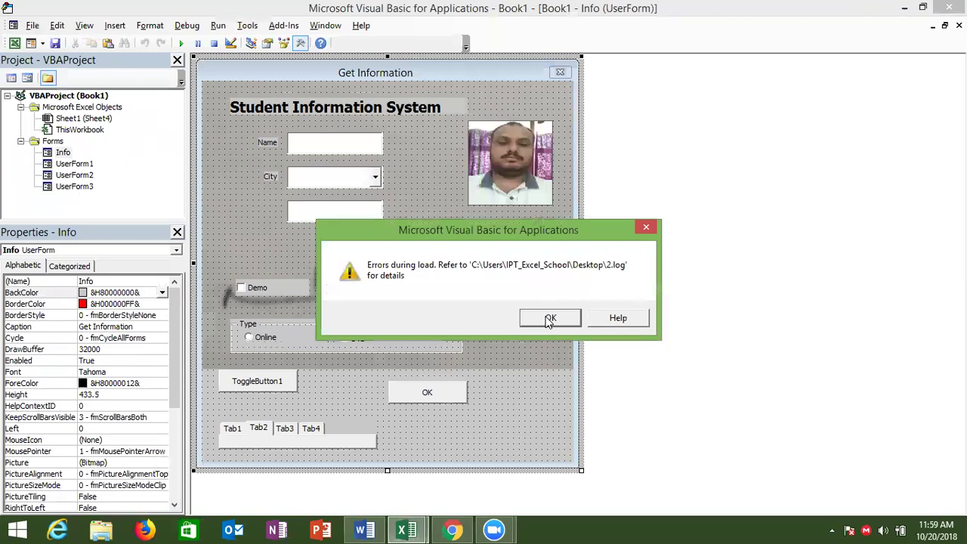
{"action": "left_click", "coordinate": [550, 318]}
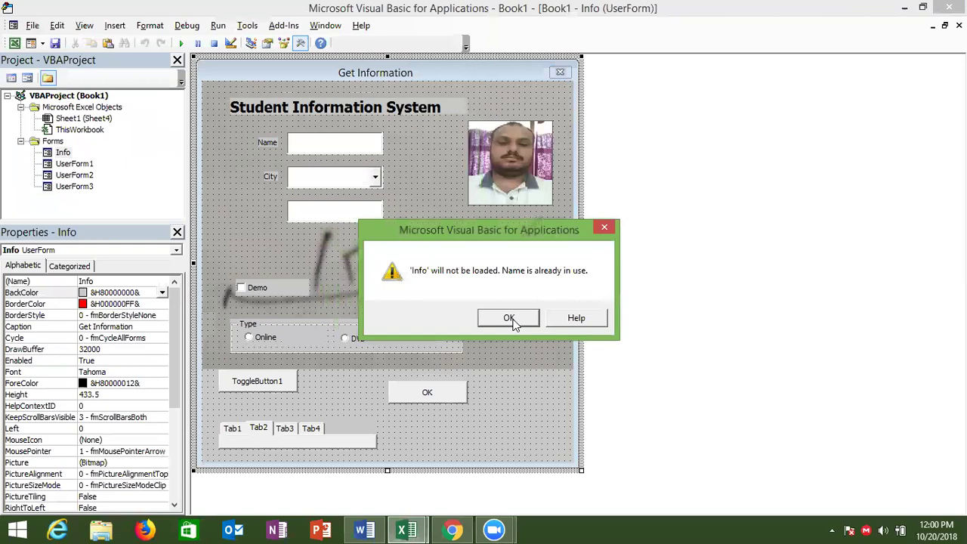
{"action": "left_click", "coordinate": [513, 320]}
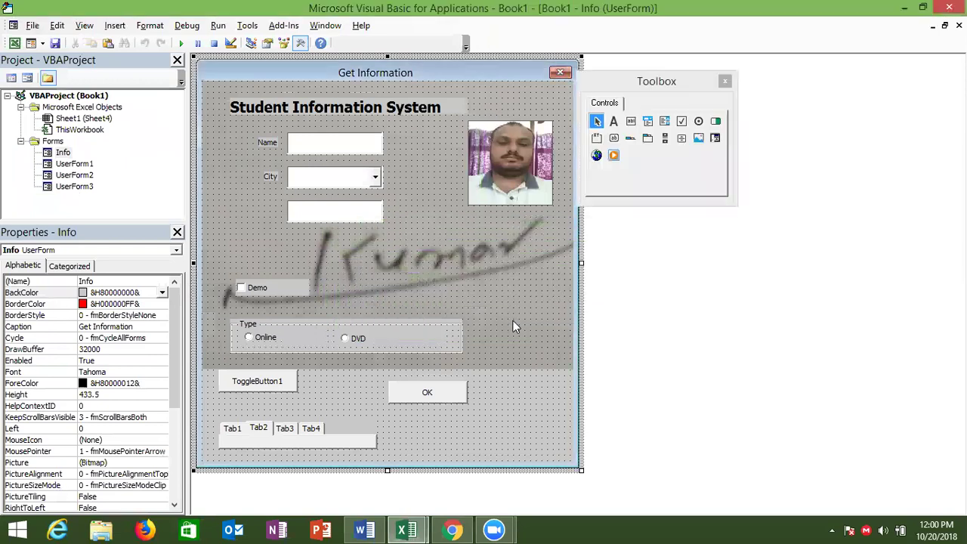
{"action": "key", "text": "super+d"}
- Select 2.frm, 2, Info and 2.frx on the desktop, delete them, and return to the VBA editor
{"action": "left_click", "coordinate": [353, 246]}
{"action": "left_click", "coordinate": [351, 168], "text": "ctrl"}
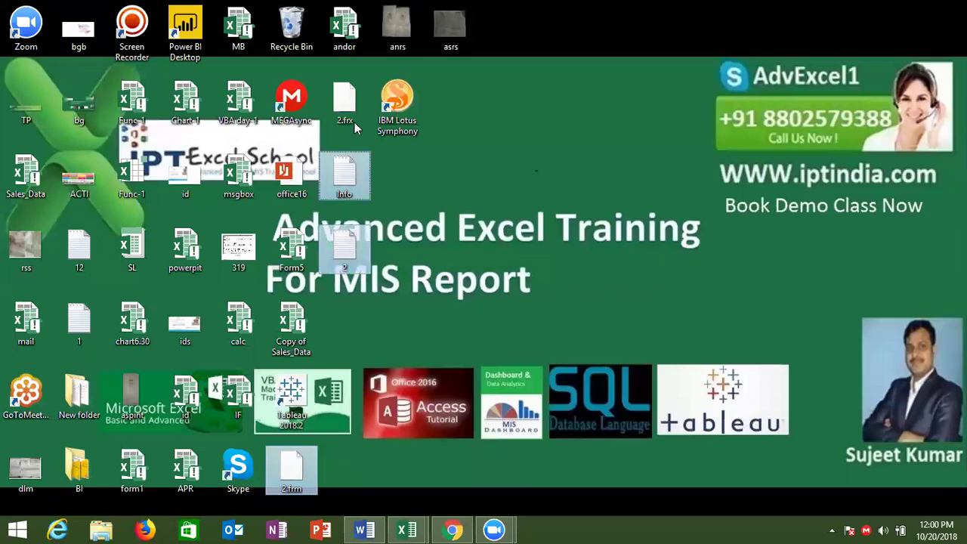
{"action": "left_click", "coordinate": [414, 174]}
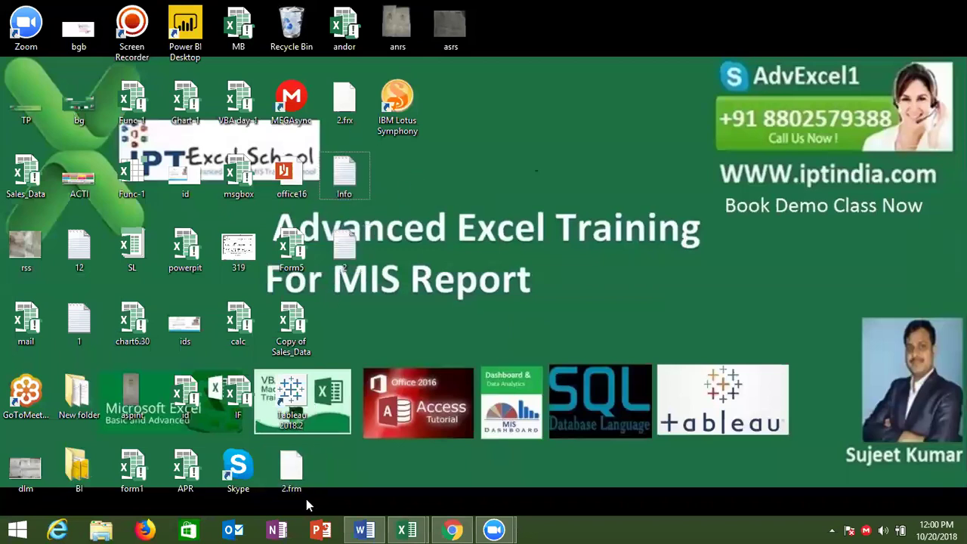
{"action": "left_click", "coordinate": [294, 469]}
{"action": "left_click", "coordinate": [345, 262], "text": "ctrl"}
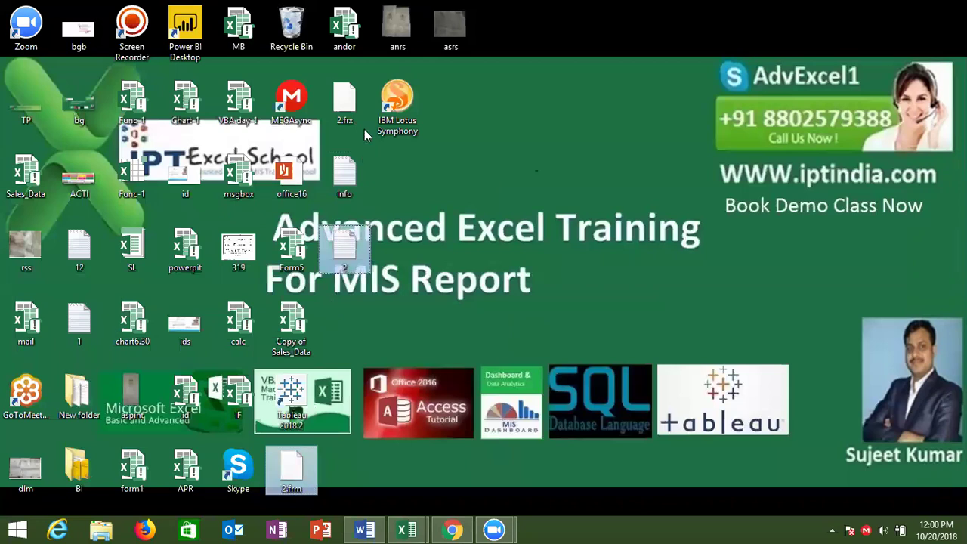
{"action": "left_click", "coordinate": [351, 185], "text": "ctrl"}
{"action": "left_click", "coordinate": [344, 113], "text": "ctrl"}
{"action": "key", "text": "Delete"}
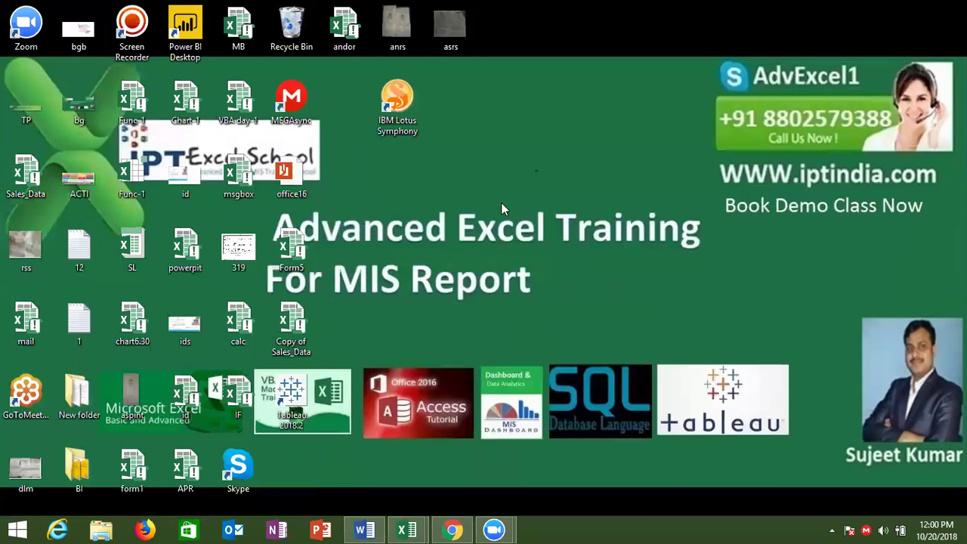
{"action": "key", "text": "alt+Tab"}
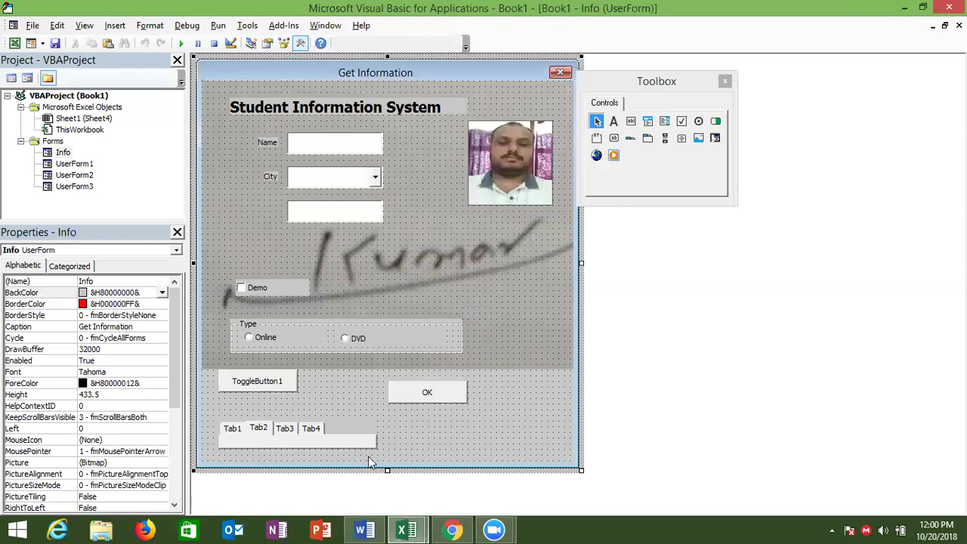
- Switch to Chrome and open the Google home page in a new tab
{"action": "left_click", "coordinate": [451, 529]}
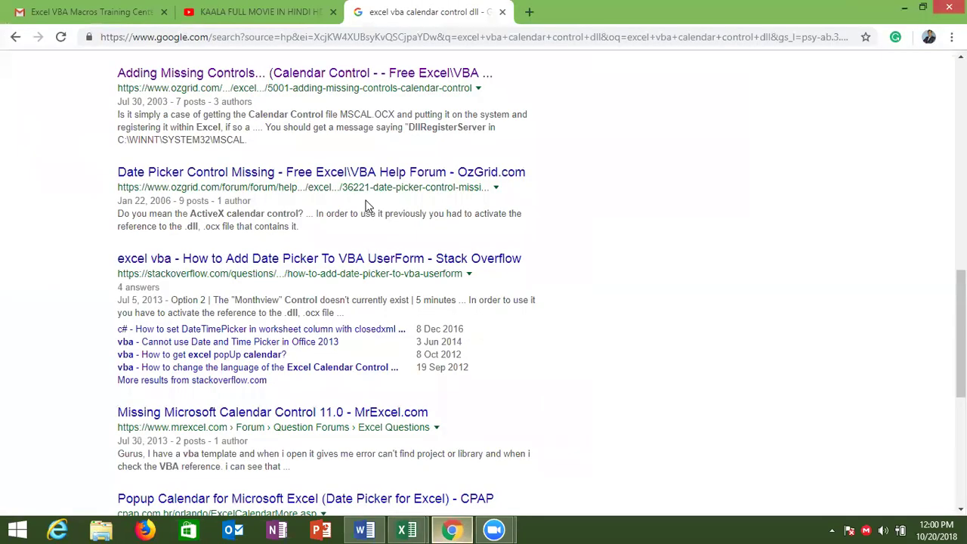
{"action": "key", "text": "ctrl+t"}
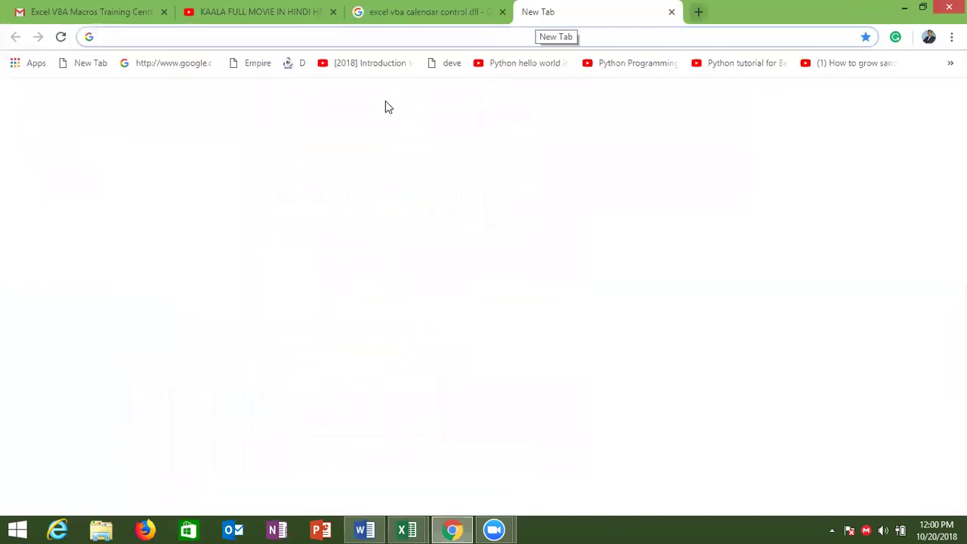
{"action": "type", "text": "go"}
{"action": "key", "text": "Return"}
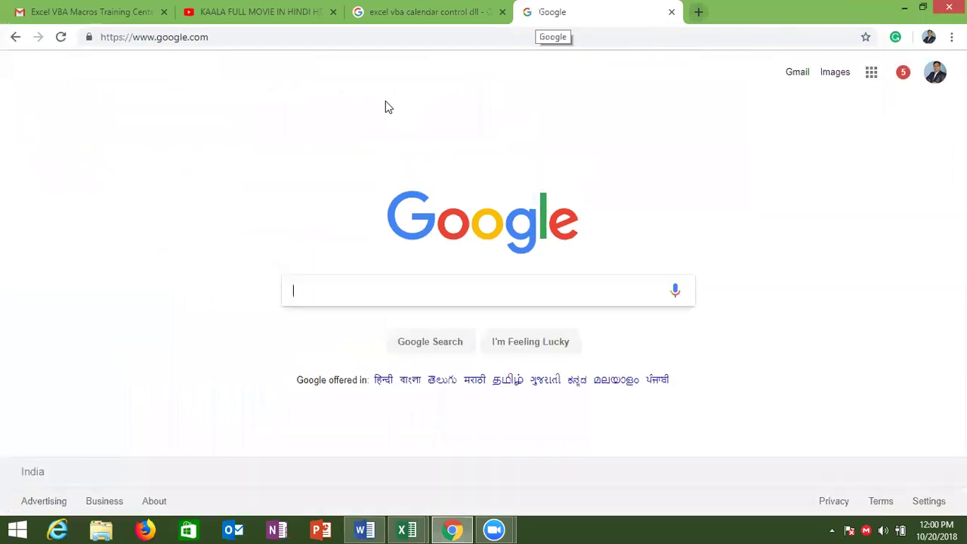
- Search Google for 'userform' using the autocomplete suggestion
{"action": "type", "text": "u"}
{"action": "type", "text": "ser"}
{"action": "key", "text": "Down"}
{"action": "key", "text": "Return"}
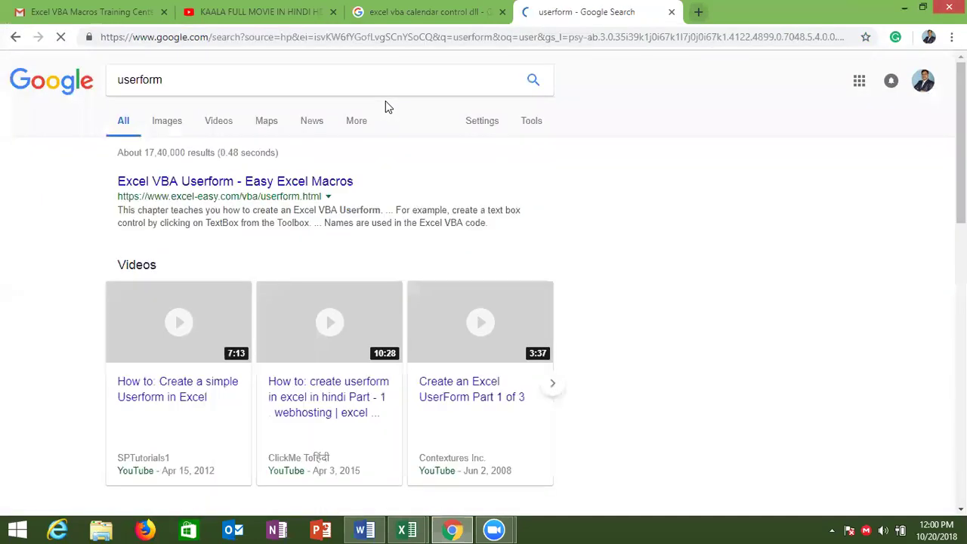
- Browse the userform image results, then show the desktop and select the Copy of Sales_Data workbook
{"action": "left_click", "coordinate": [162, 122]}
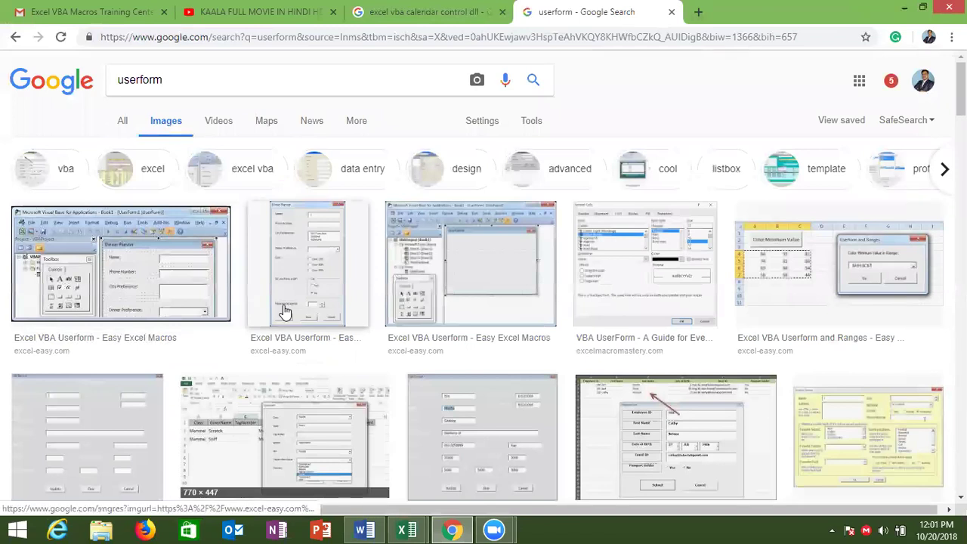
{"action": "scroll", "coordinate": [284, 311], "scroll_direction": "down", "scroll_amount": 5}
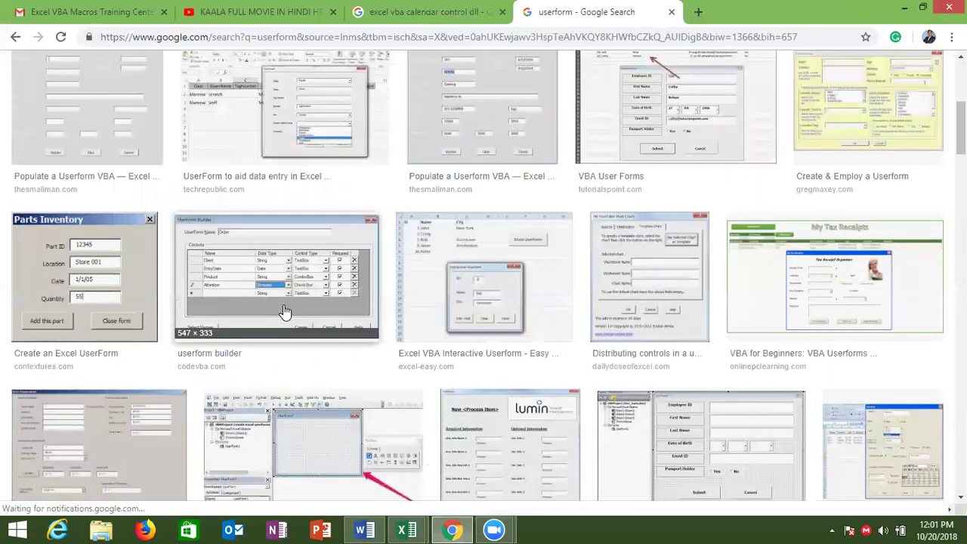
{"action": "scroll", "coordinate": [284, 312], "scroll_direction": "down", "scroll_amount": 5}
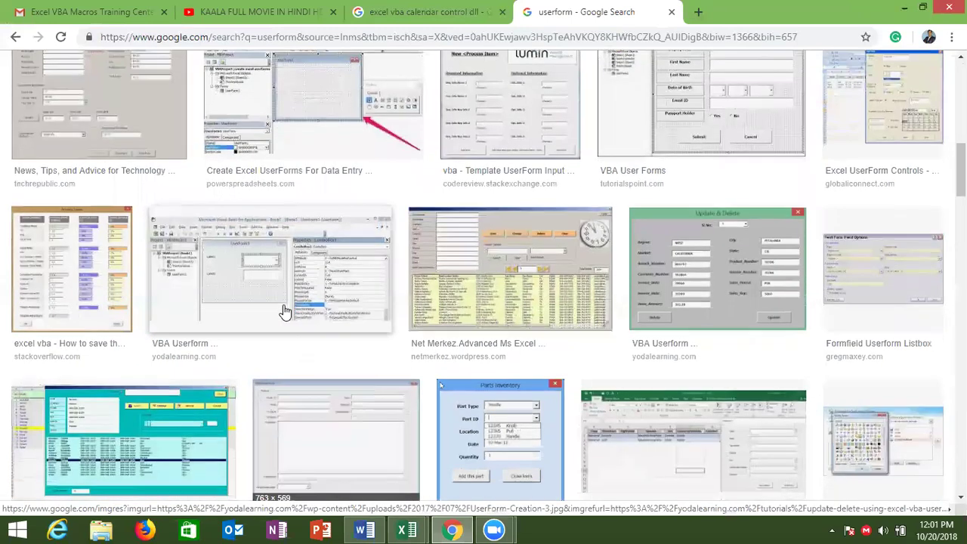
{"action": "scroll", "coordinate": [284, 311], "scroll_direction": "down", "scroll_amount": 5}
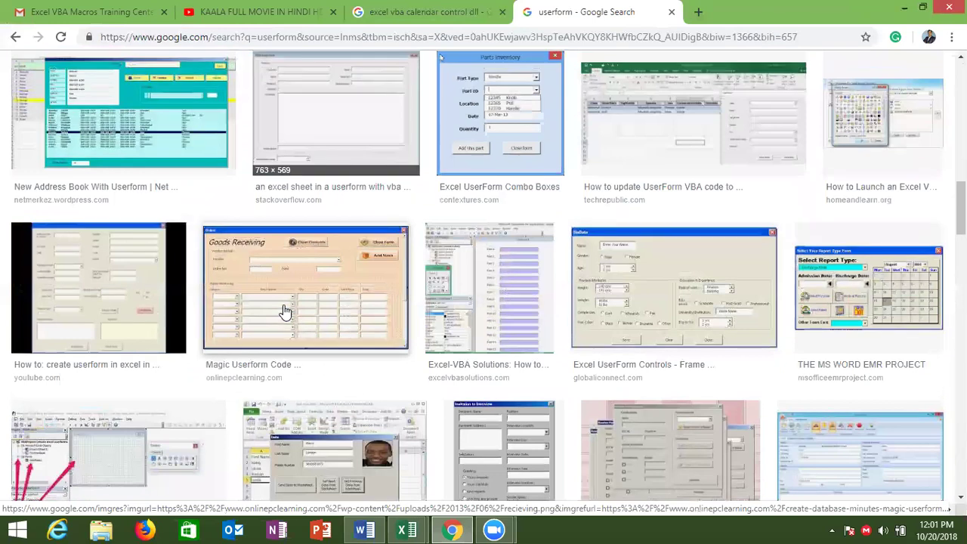
{"action": "scroll", "coordinate": [284, 311], "scroll_direction": "up", "scroll_amount": 5}
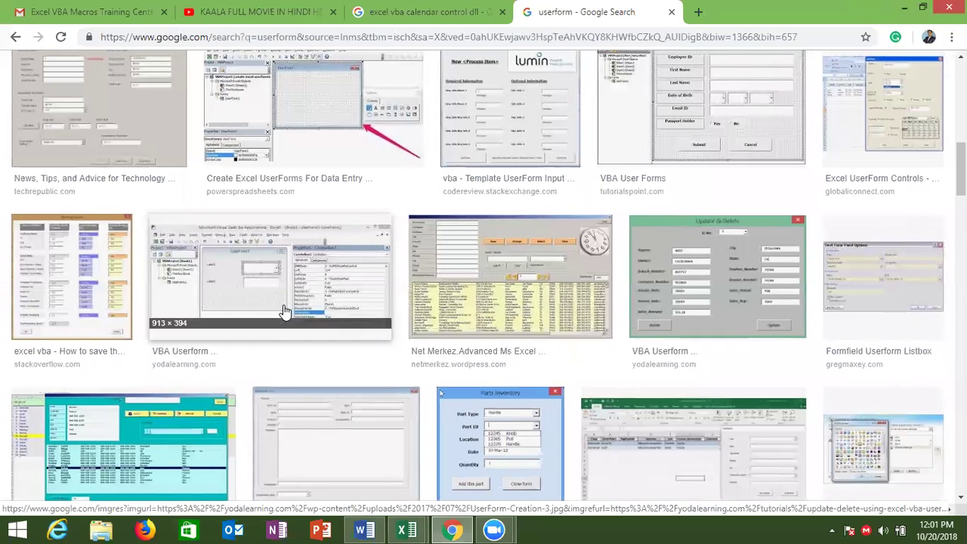
{"action": "scroll", "coordinate": [283, 310], "scroll_direction": "up", "scroll_amount": 3}
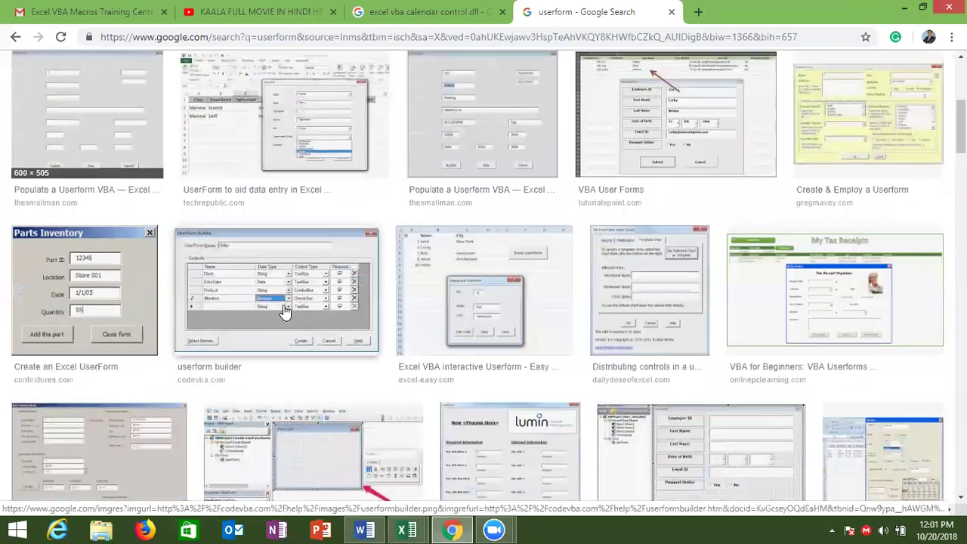
{"action": "scroll", "coordinate": [283, 309], "scroll_direction": "up", "scroll_amount": 3}
{"action": "scroll", "coordinate": [283, 310], "scroll_direction": "down", "scroll_amount": 5}
{"action": "scroll", "coordinate": [284, 310], "scroll_direction": "down", "scroll_amount": 5}
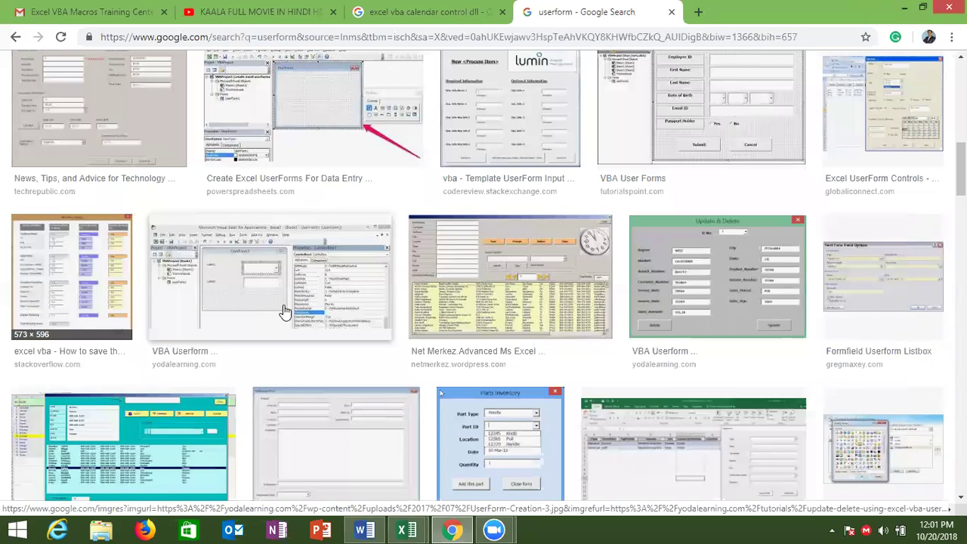
{"action": "key", "text": "super+d"}
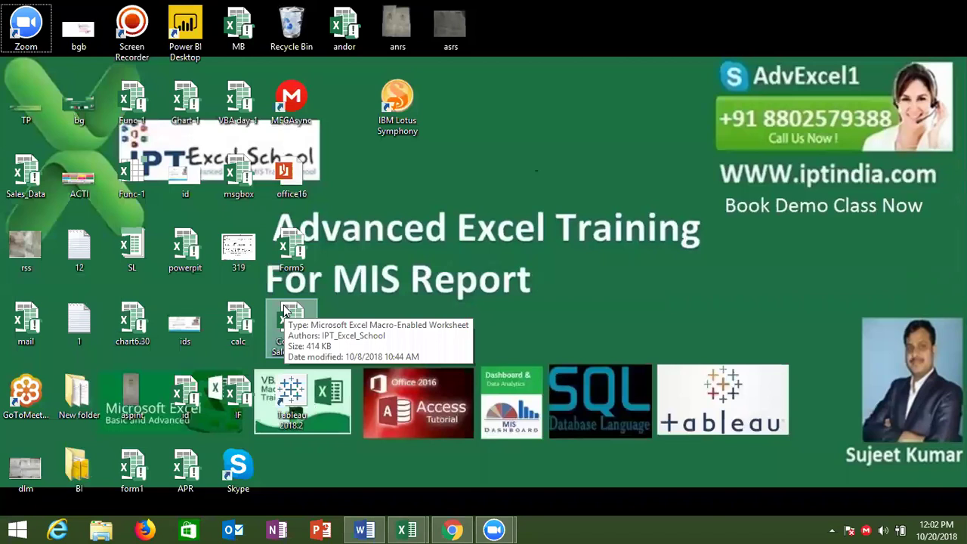
{"action": "left_click", "coordinate": [286, 310]}
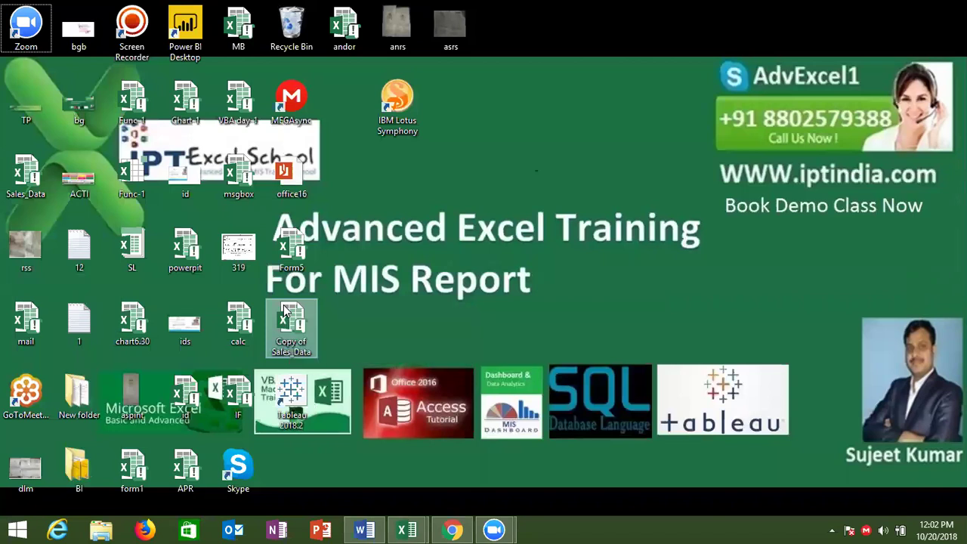